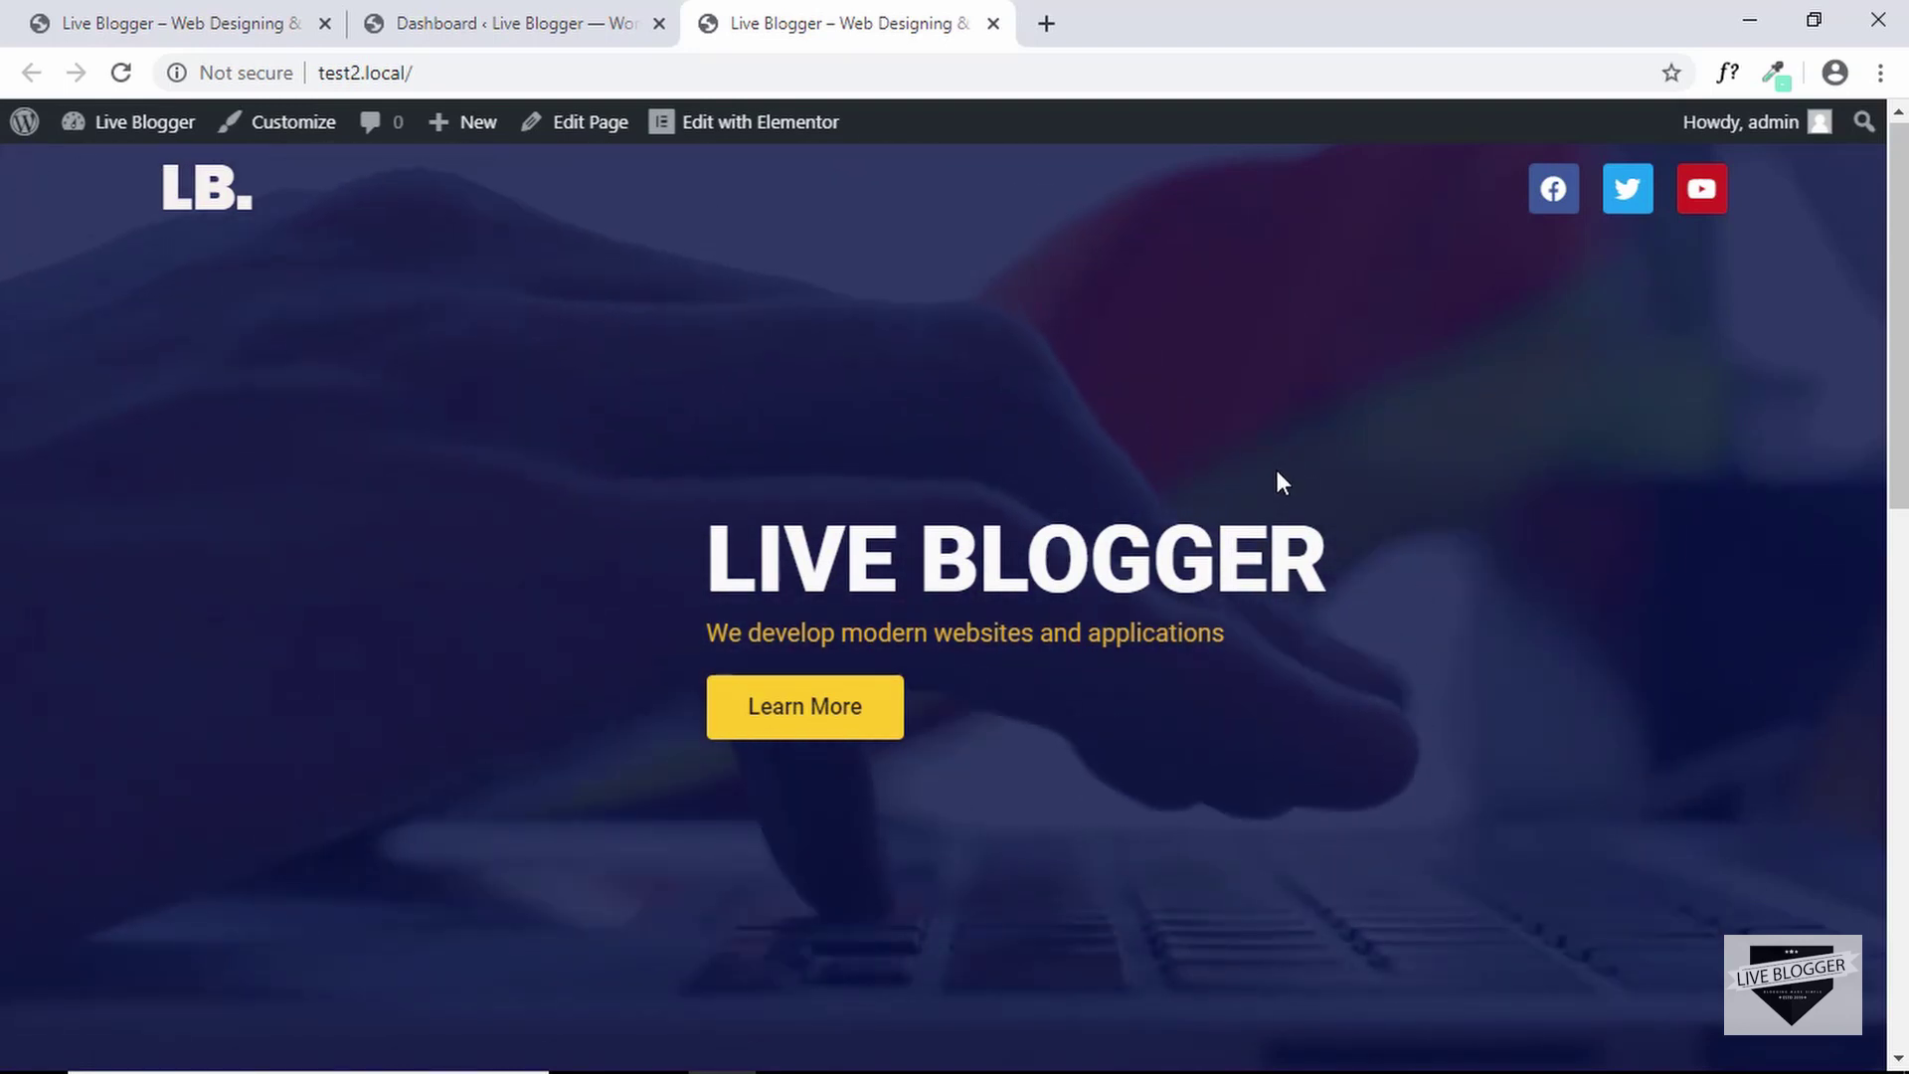
Review the finished counters section on the test.local reference site, reloading to replay them
{"action": "scroll", "coordinate": [1277, 480], "scroll_direction": "down", "scroll_amount": 10}
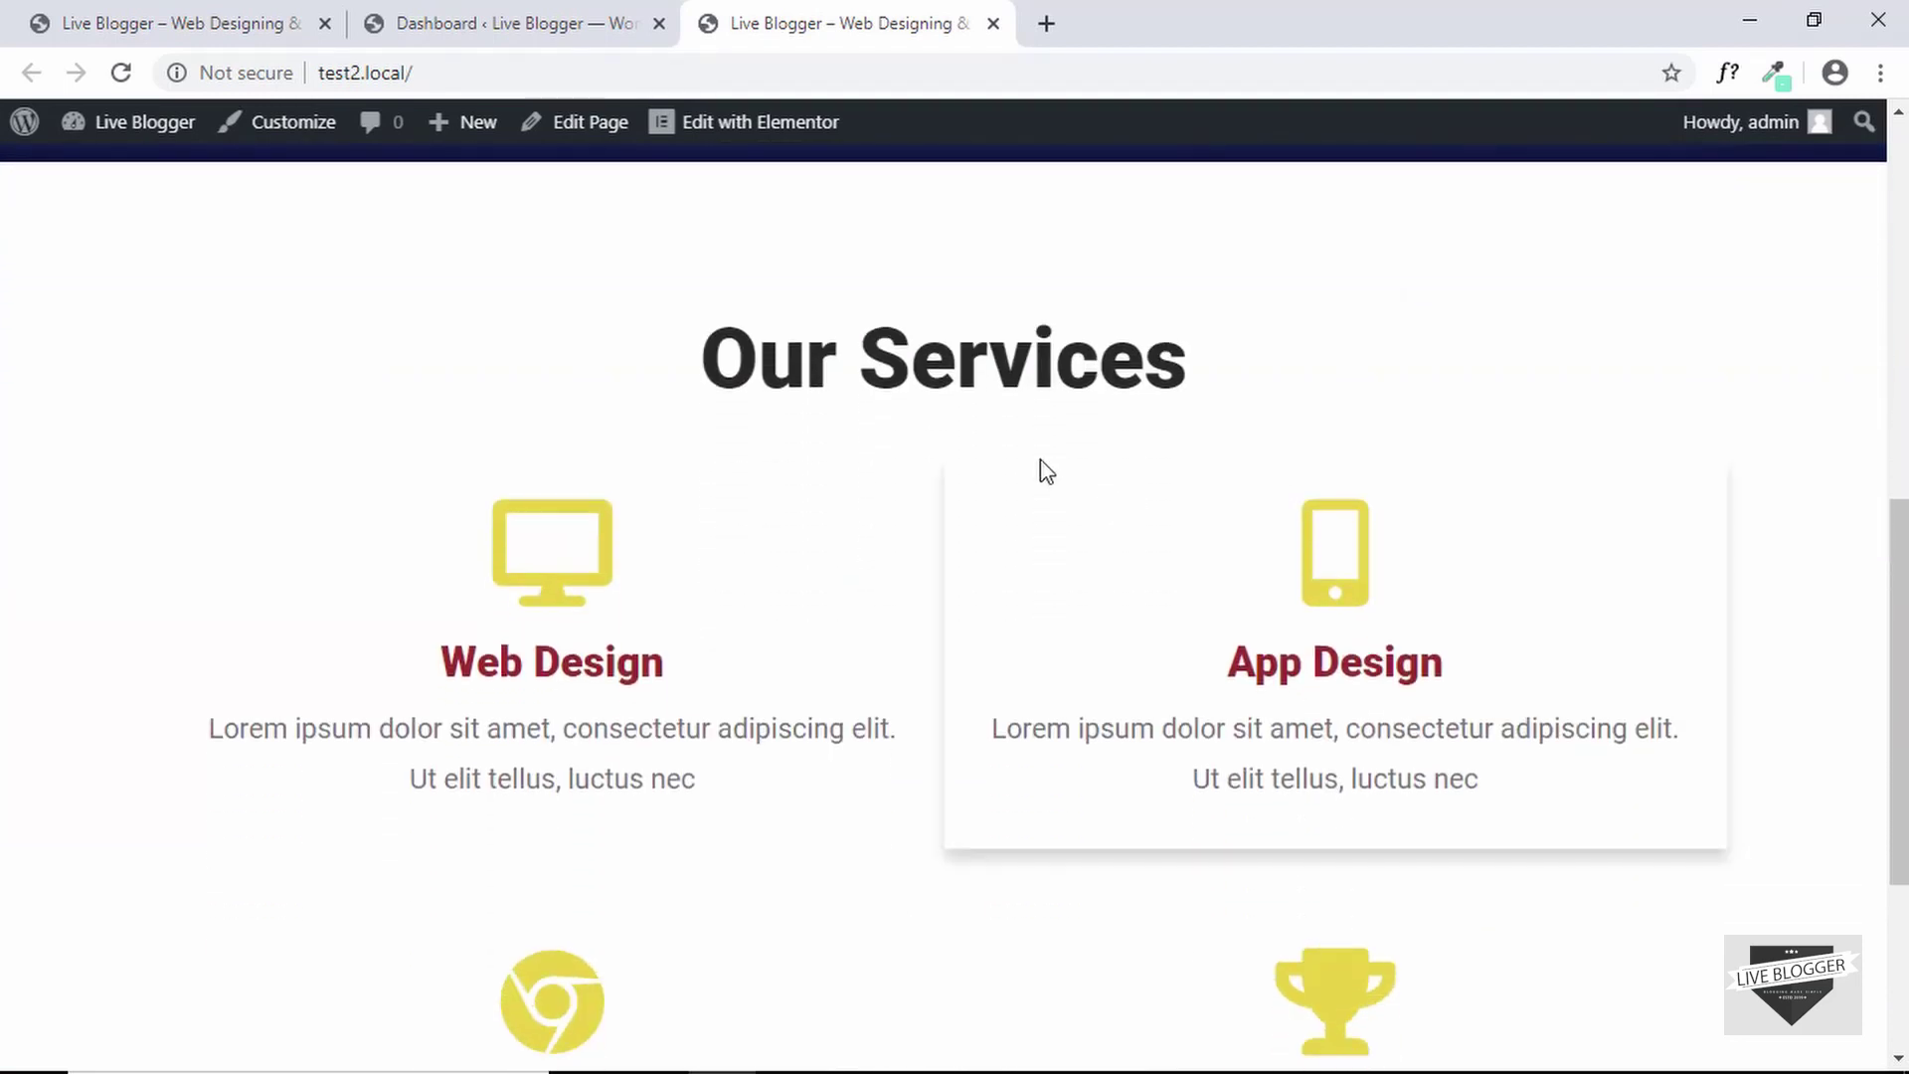
{"action": "scroll", "coordinate": [1040, 469], "scroll_direction": "down", "scroll_amount": 4}
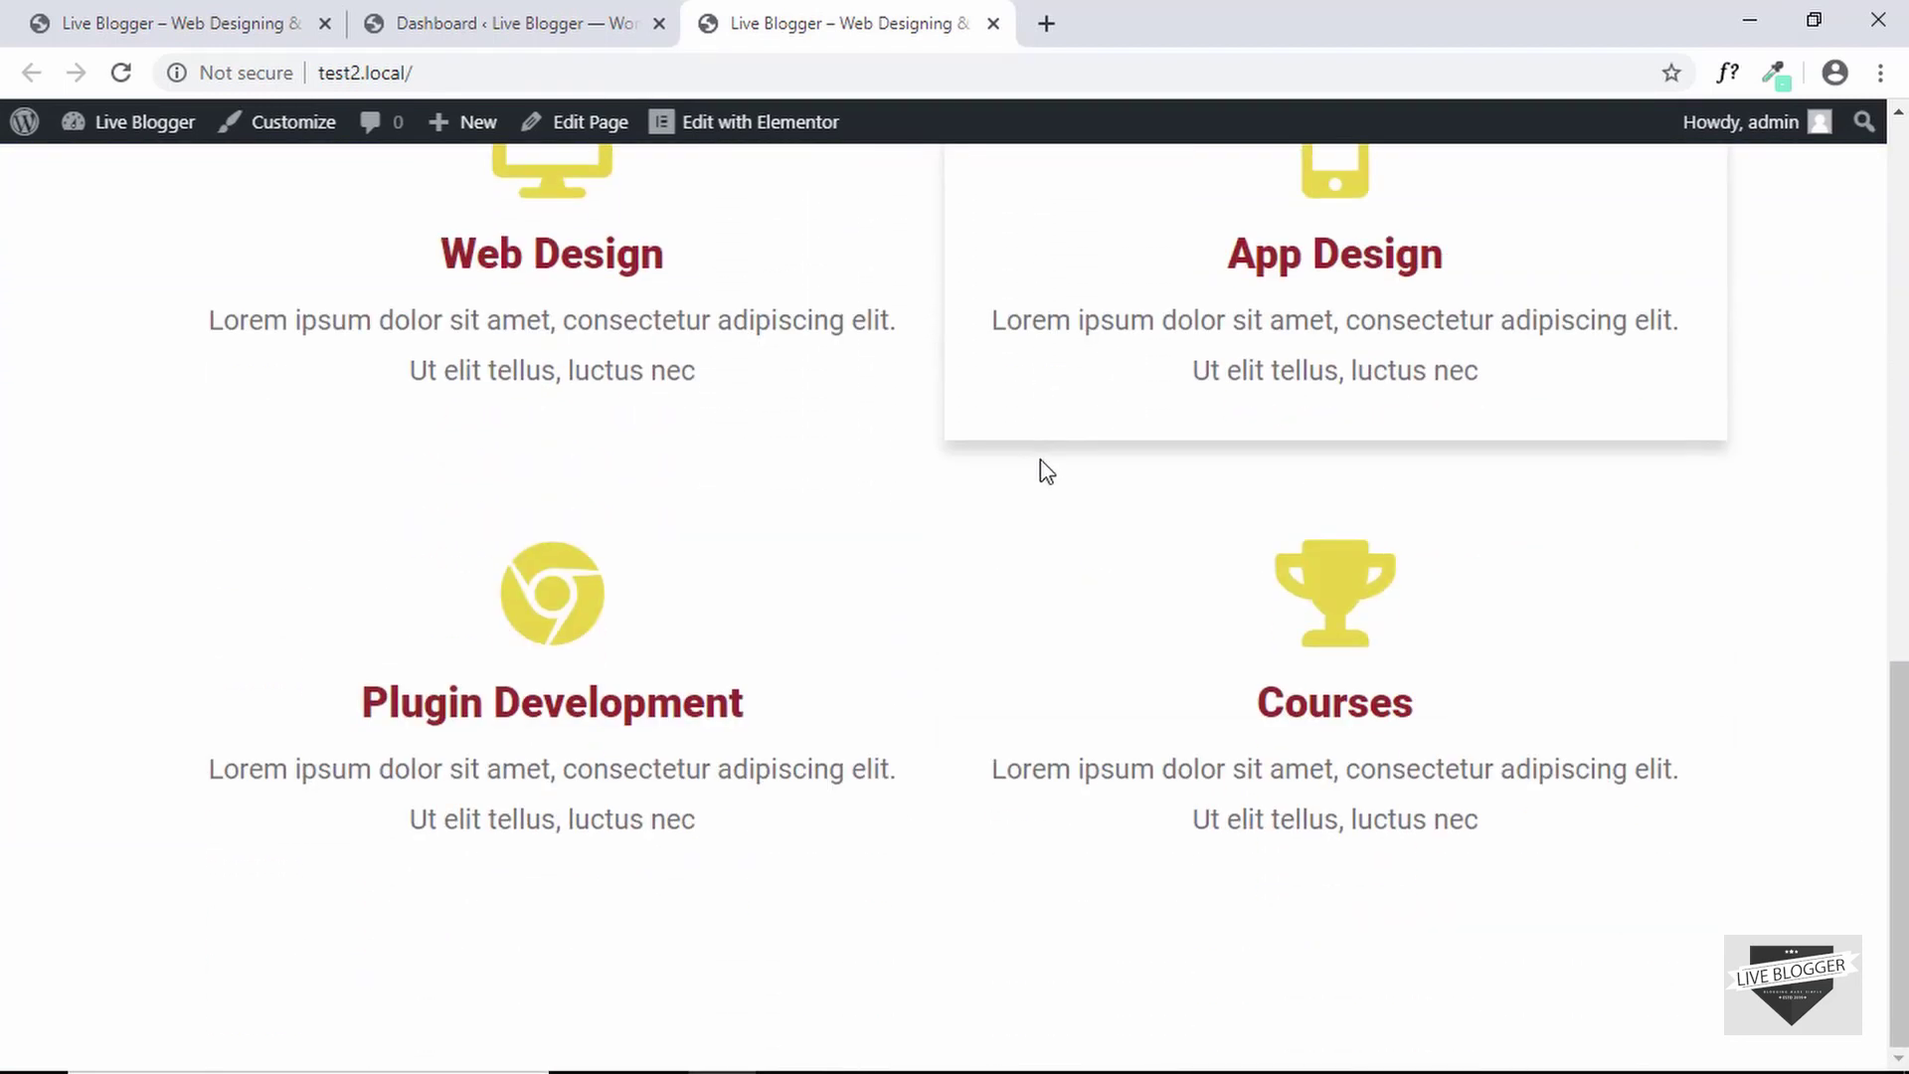
{"action": "scroll", "coordinate": [1040, 469], "scroll_direction": "up", "scroll_amount": 14}
{"action": "left_click", "coordinate": [212, 35]}
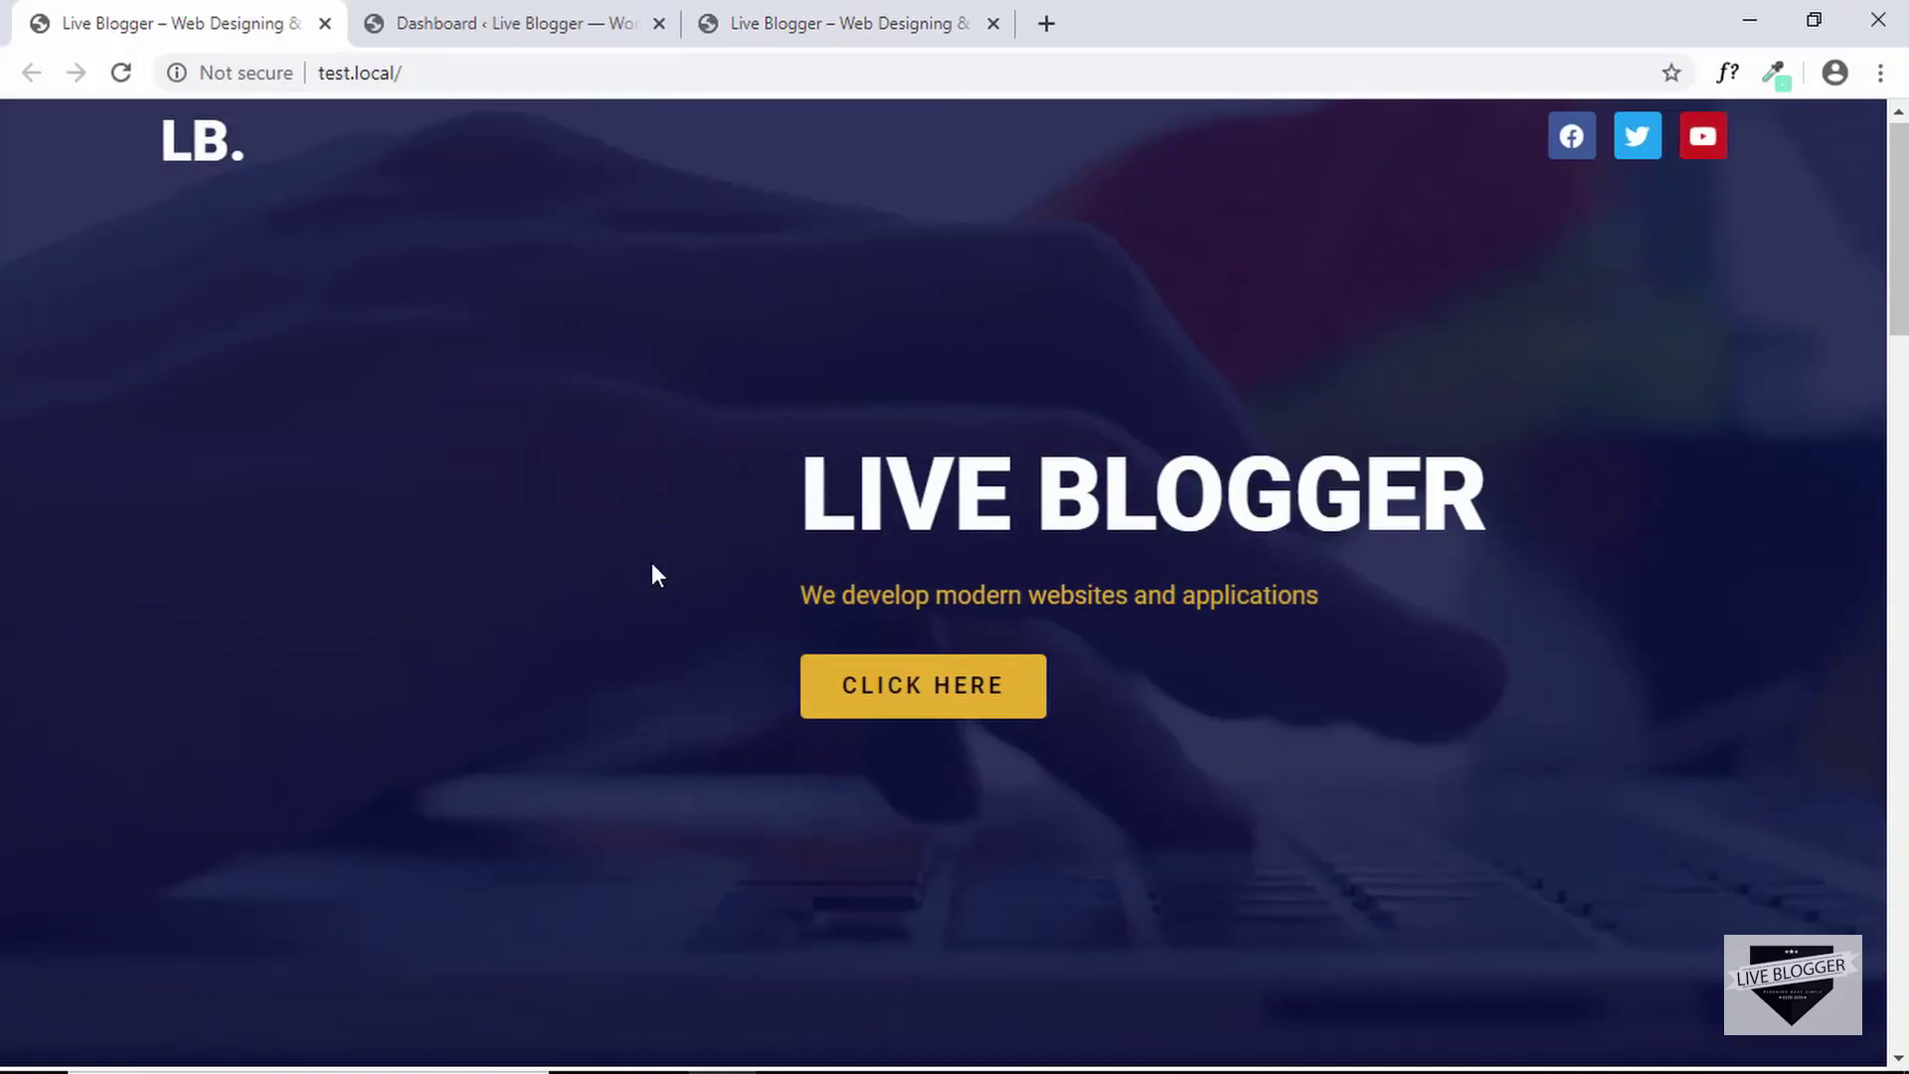
{"action": "scroll", "coordinate": [652, 565], "scroll_direction": "down", "scroll_amount": 18}
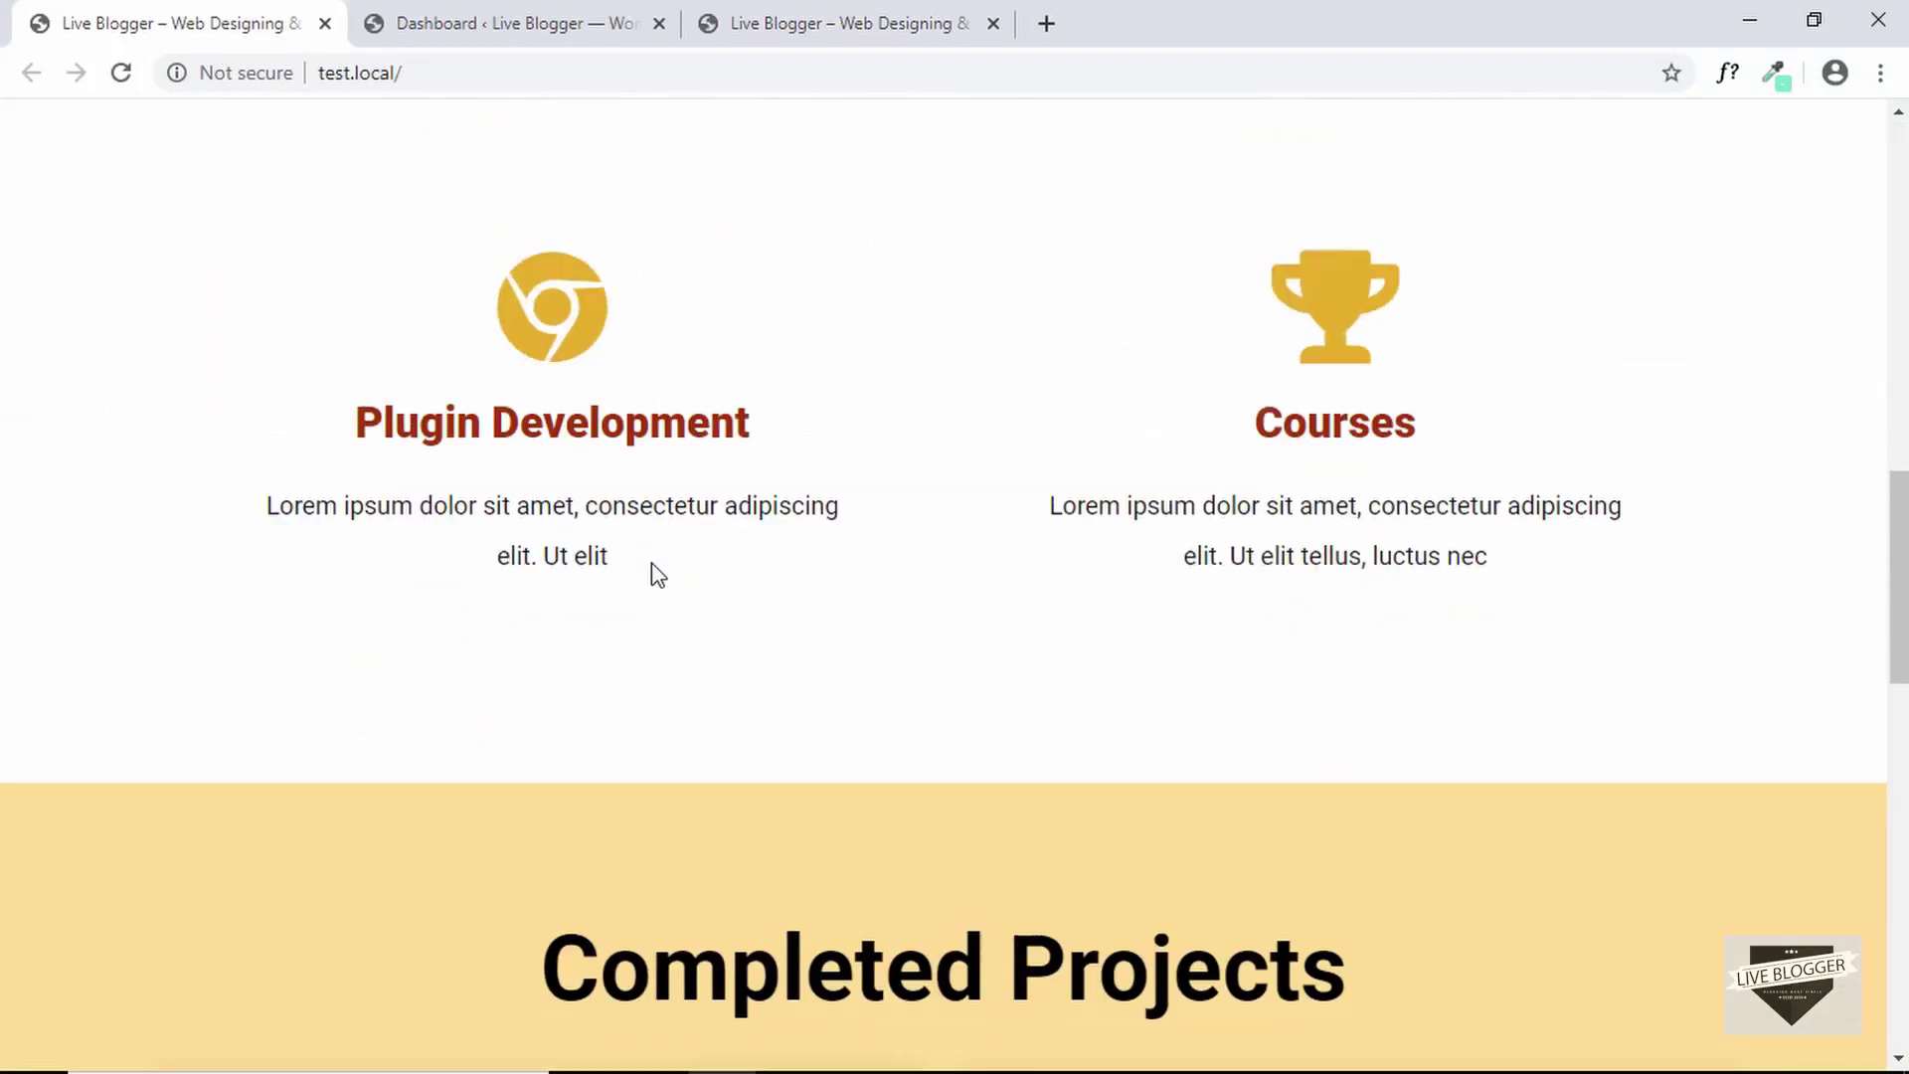
{"action": "scroll", "coordinate": [653, 562], "scroll_direction": "down", "scroll_amount": 1}
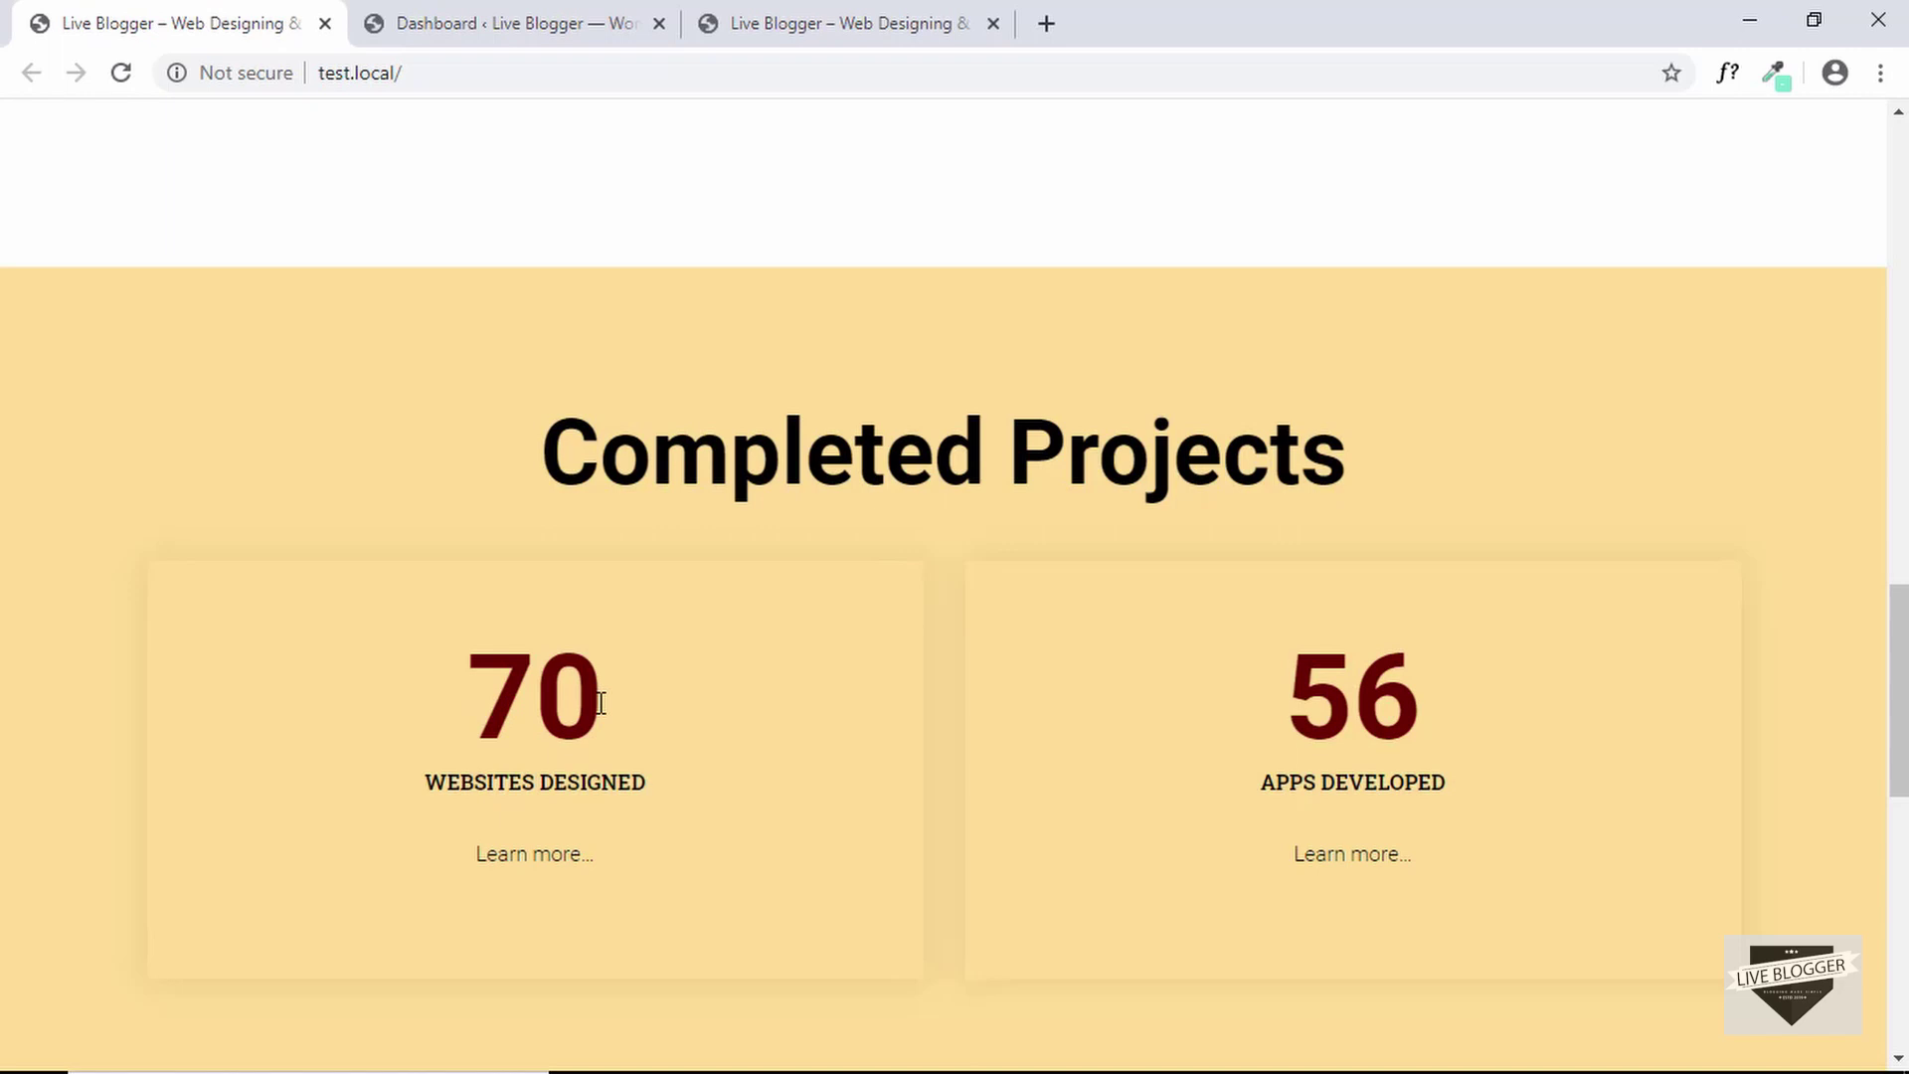
{"action": "left_click", "coordinate": [124, 74]}
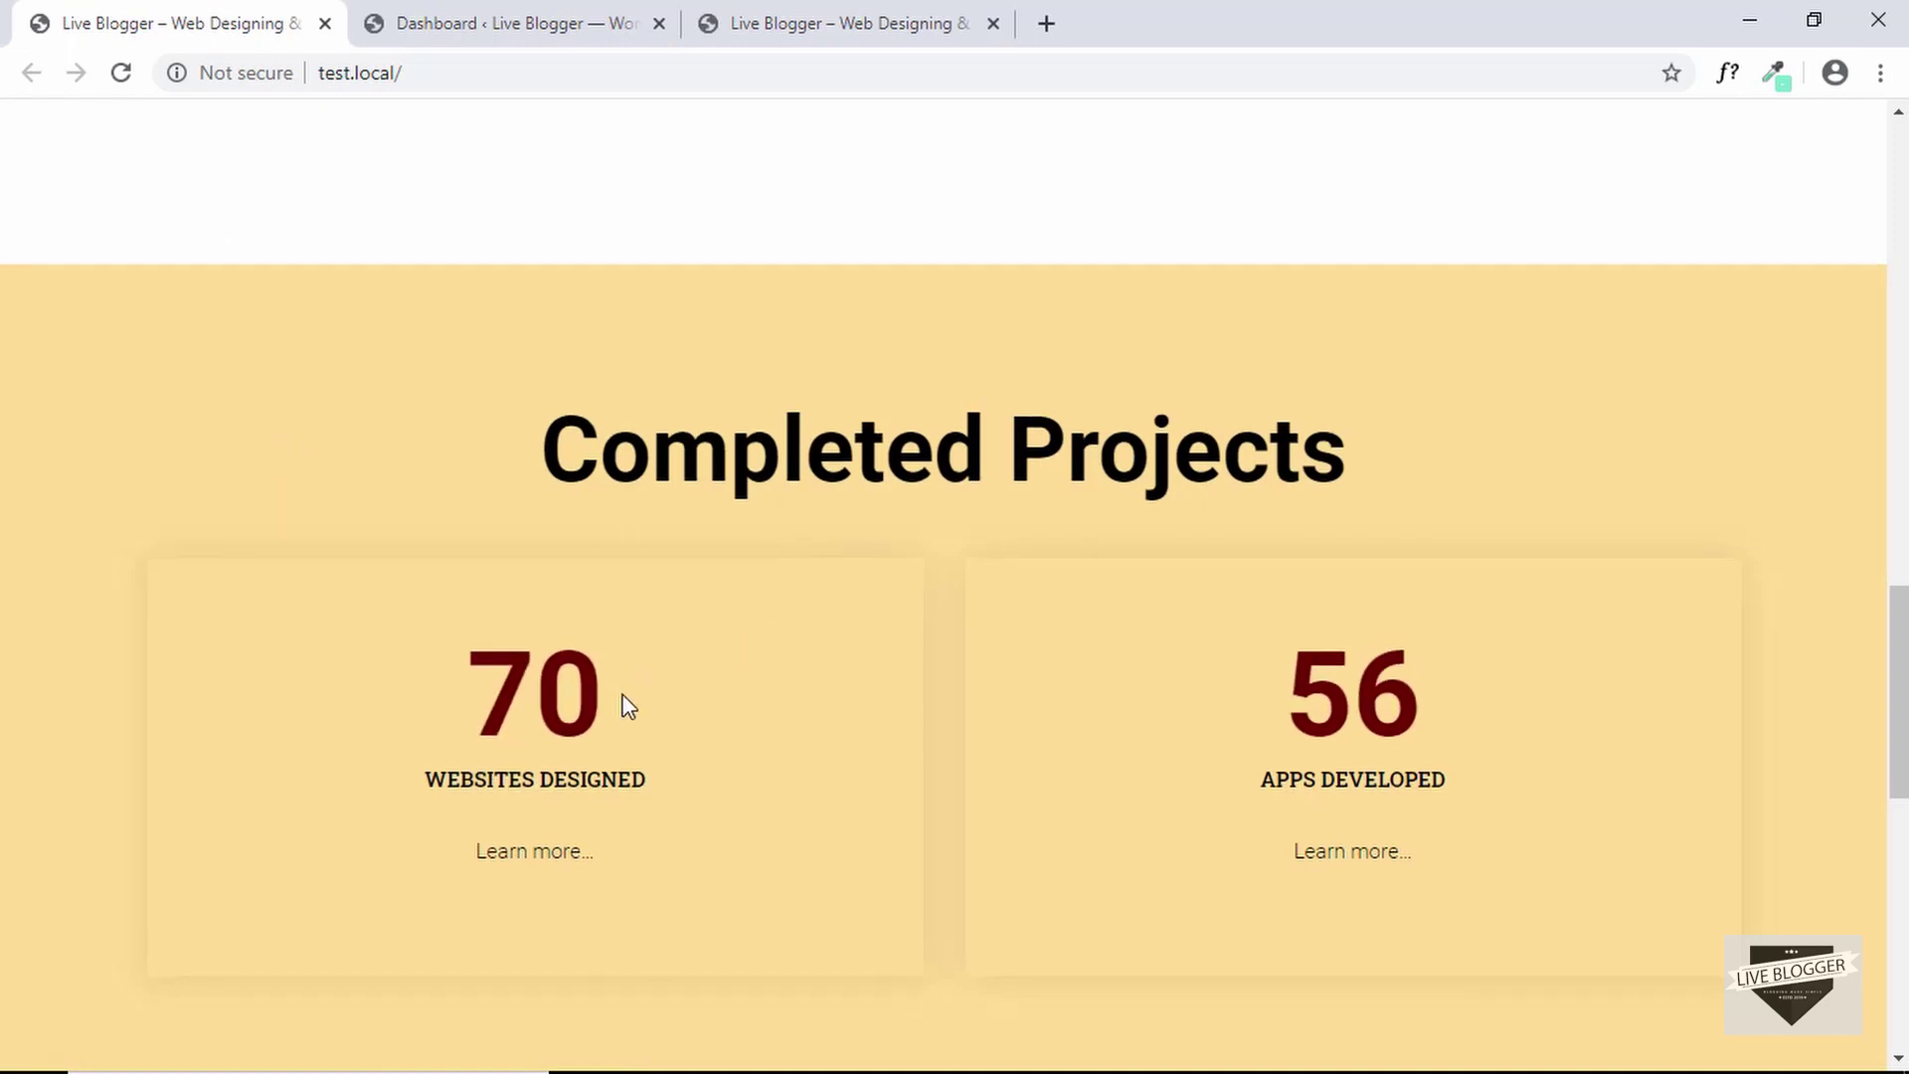
{"action": "scroll", "coordinate": [915, 545], "scroll_direction": "down", "scroll_amount": 1}
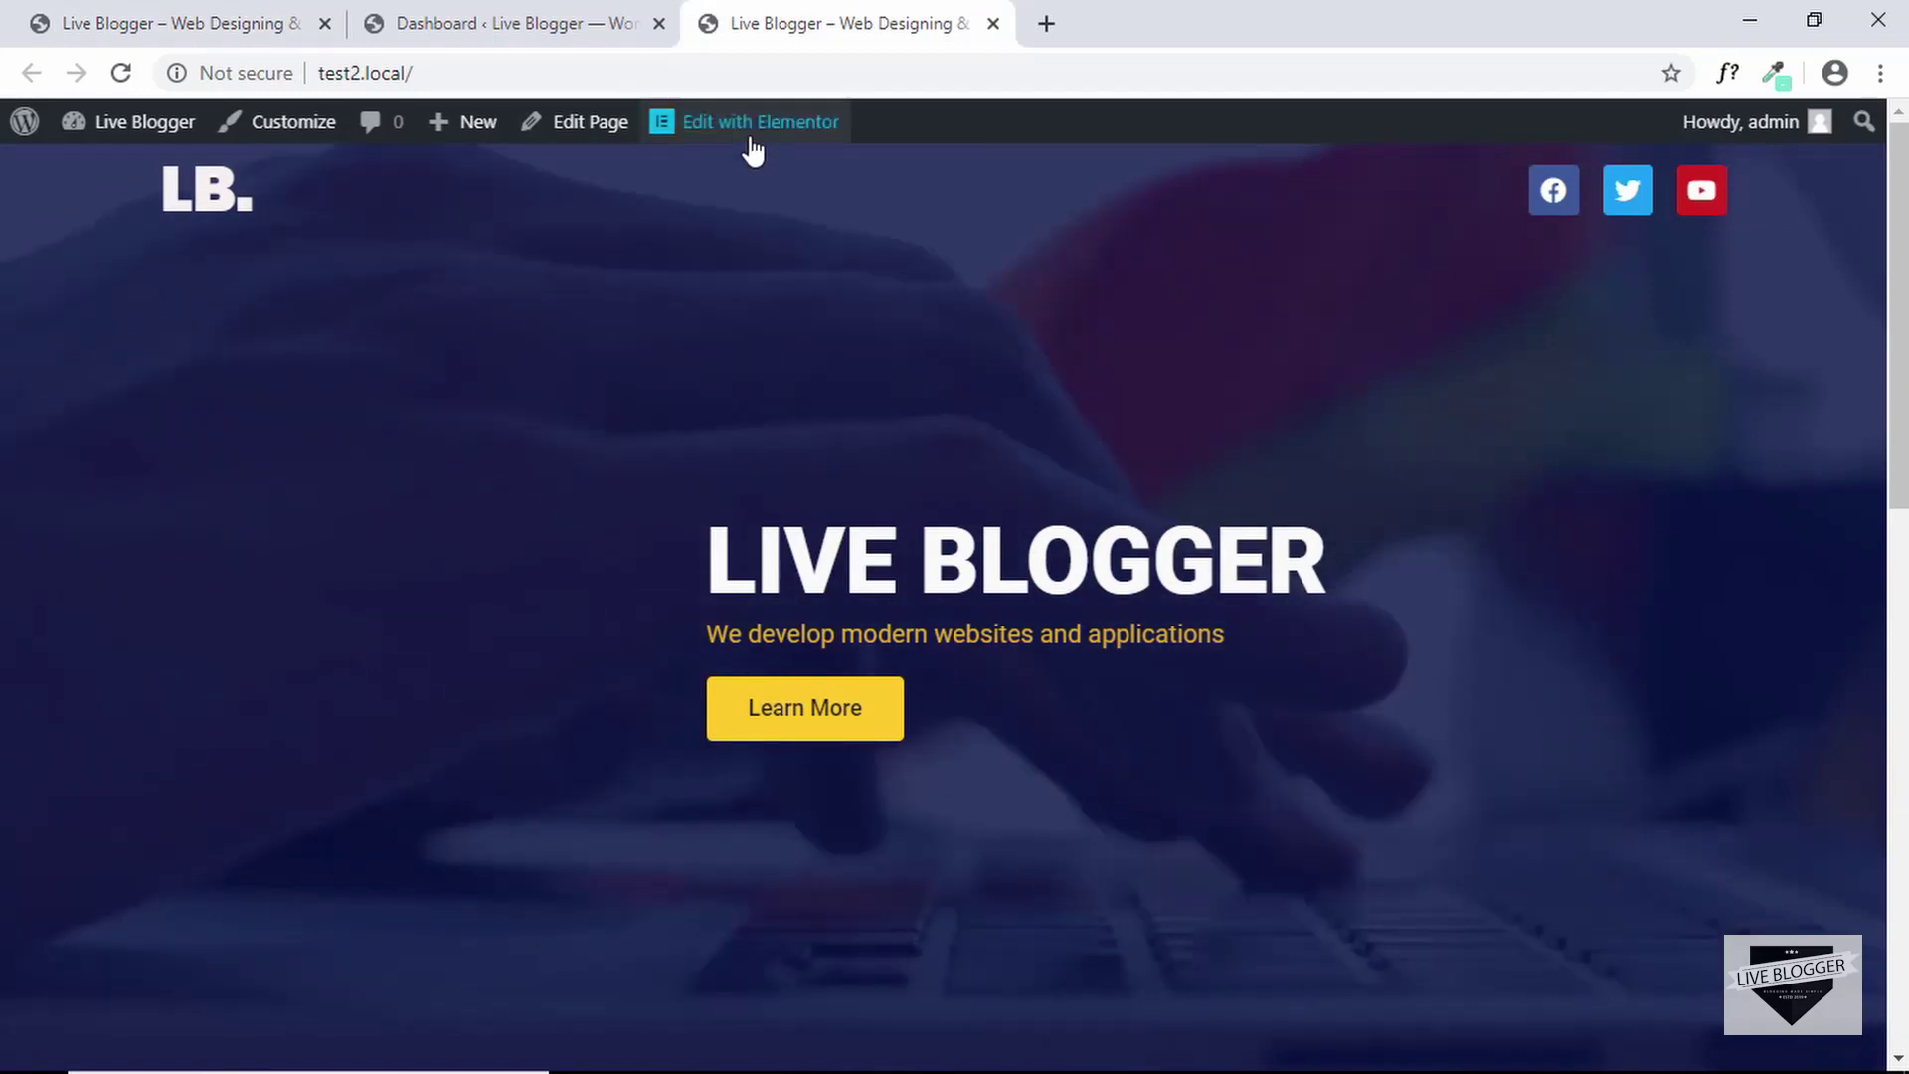
Open the homepage in Elementor and duplicate the Our Services section
{"action": "left_click", "coordinate": [750, 146]}
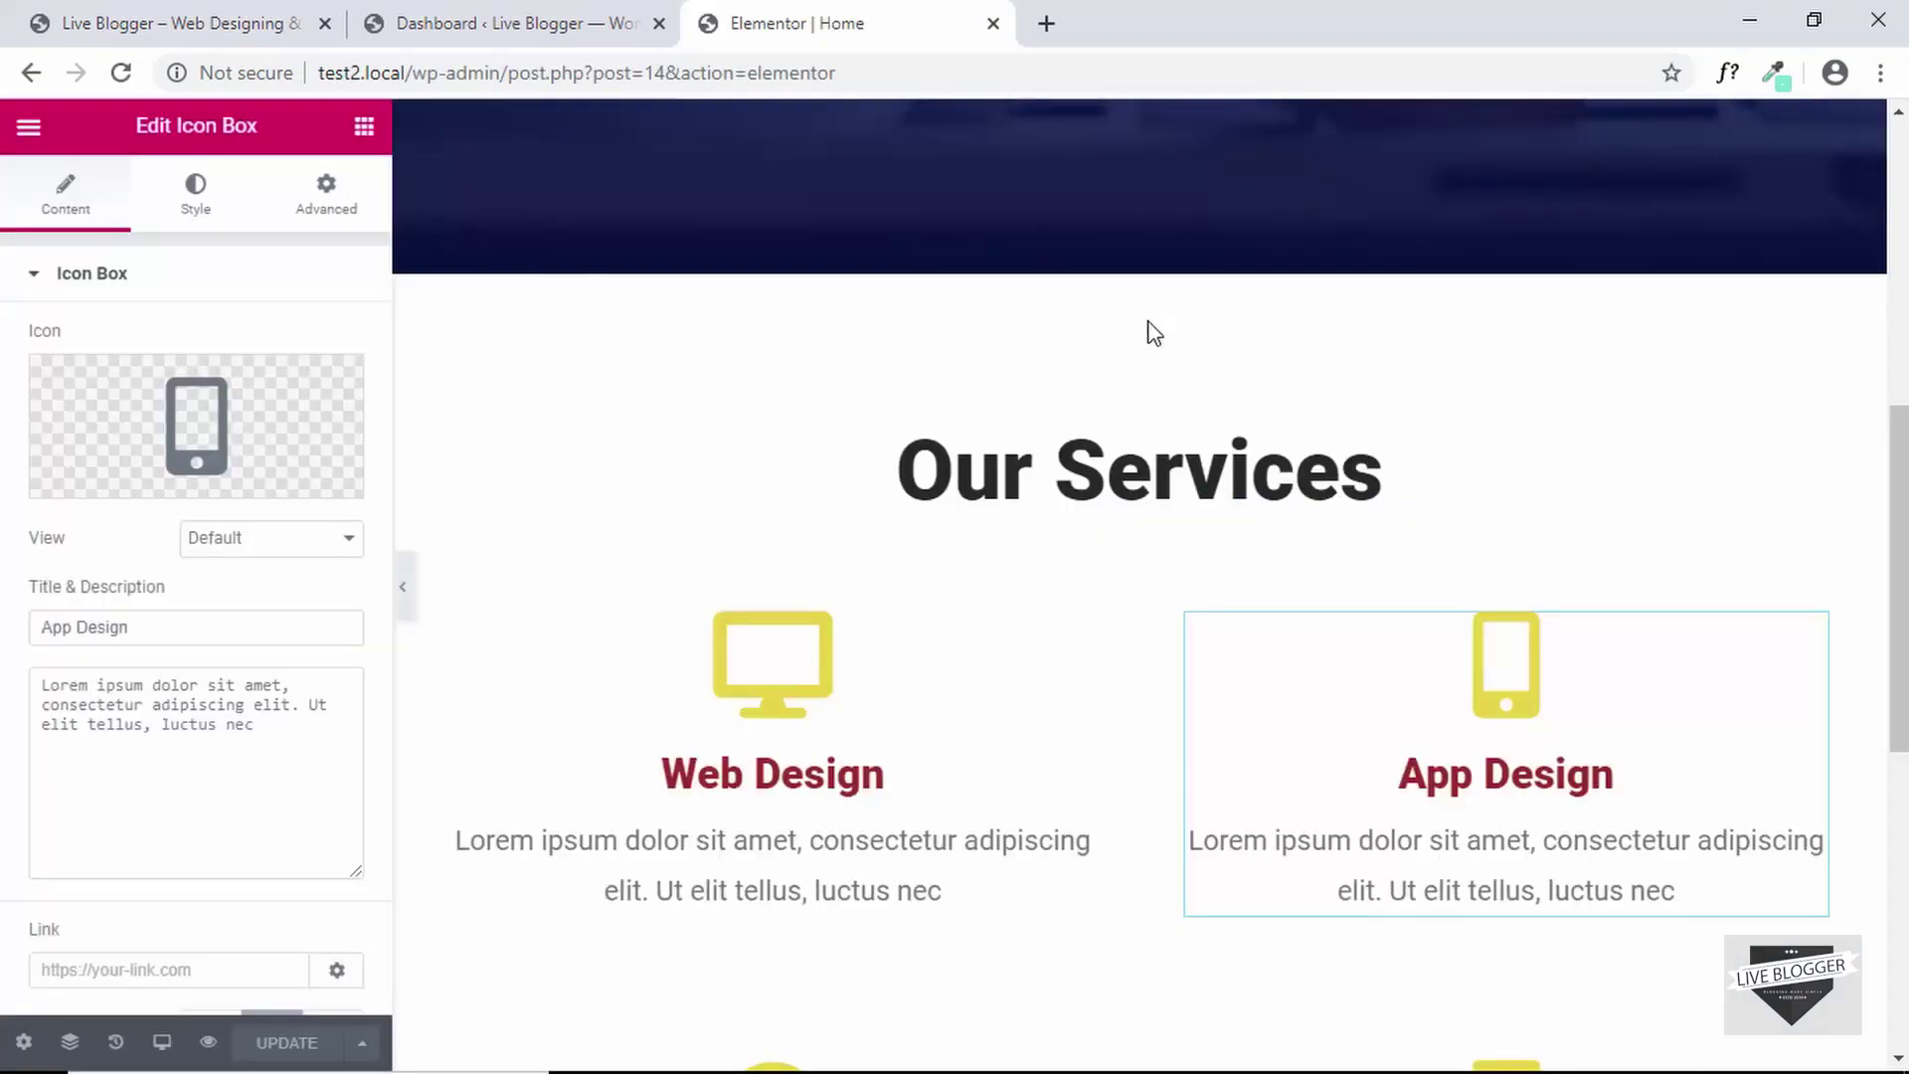
{"action": "mouse_move", "coordinate": [1140, 421]}
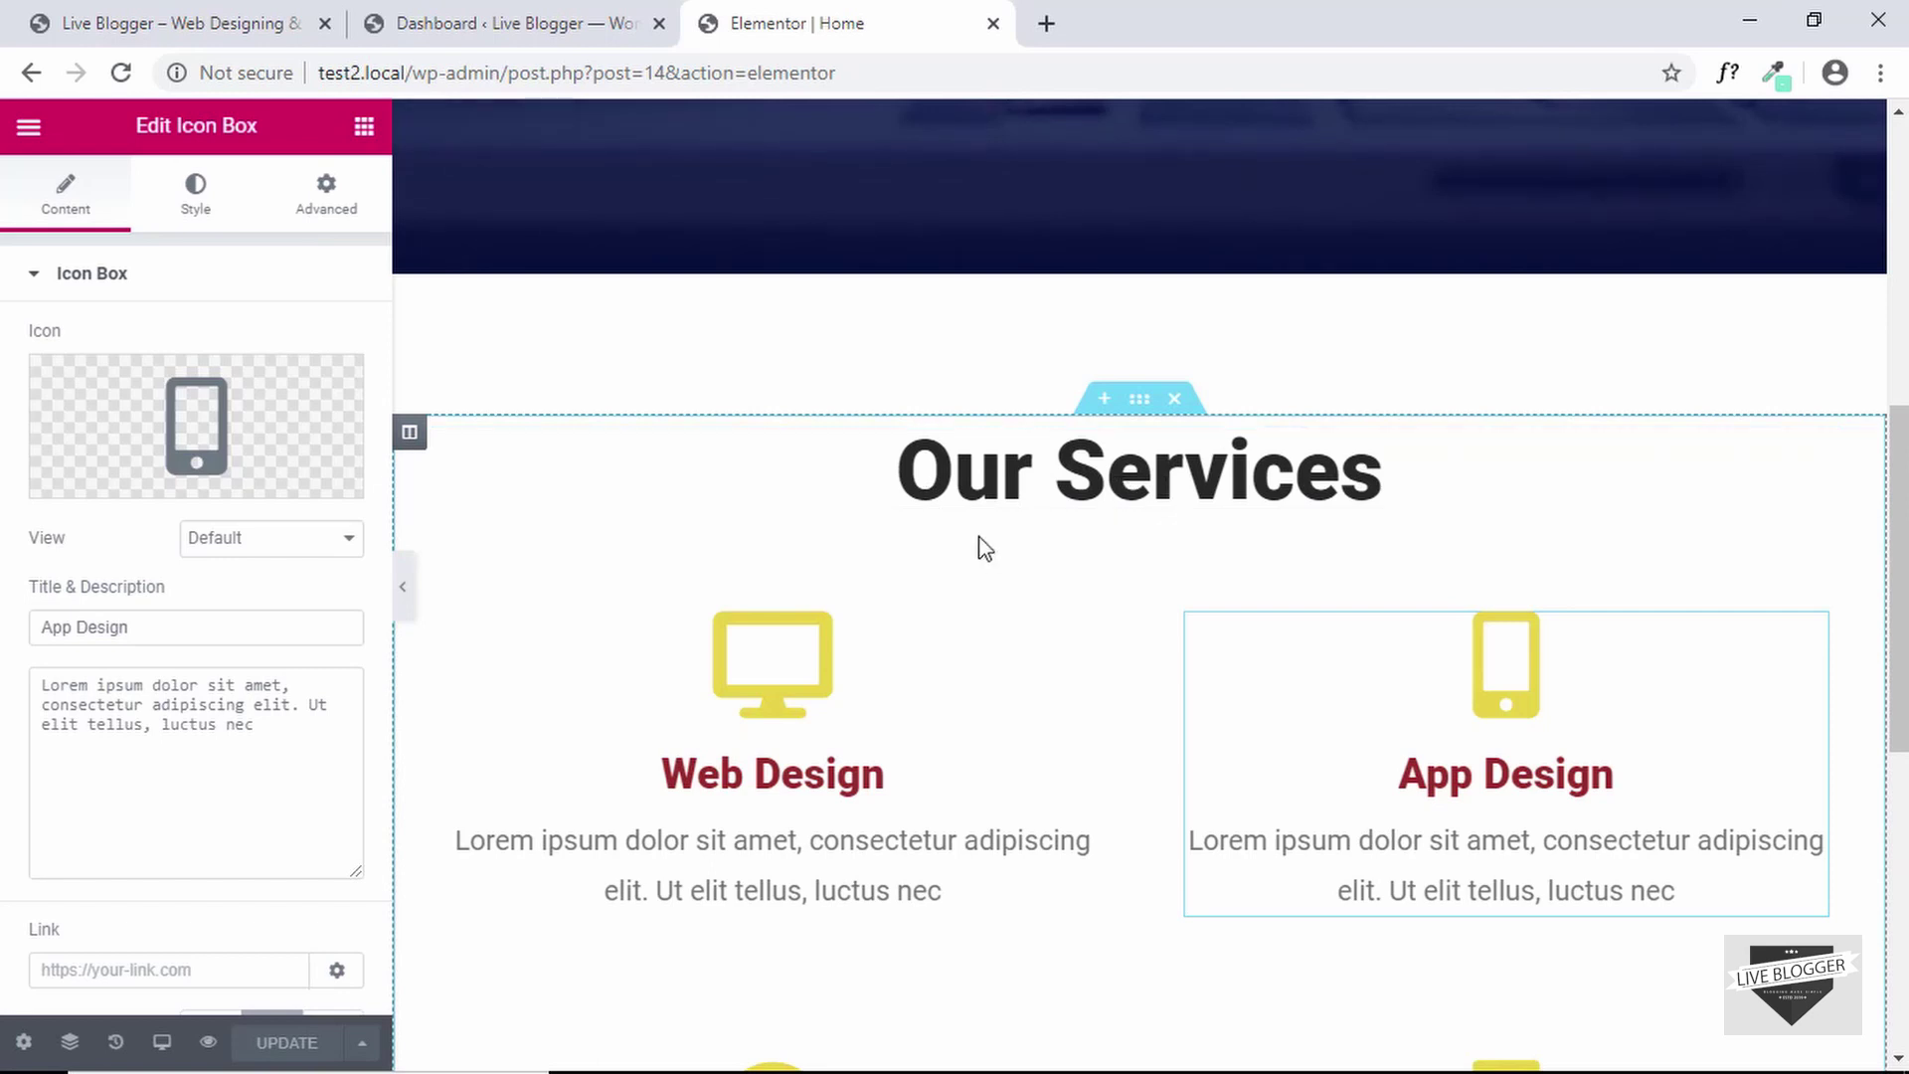
{"action": "right_click", "coordinate": [1140, 408]}
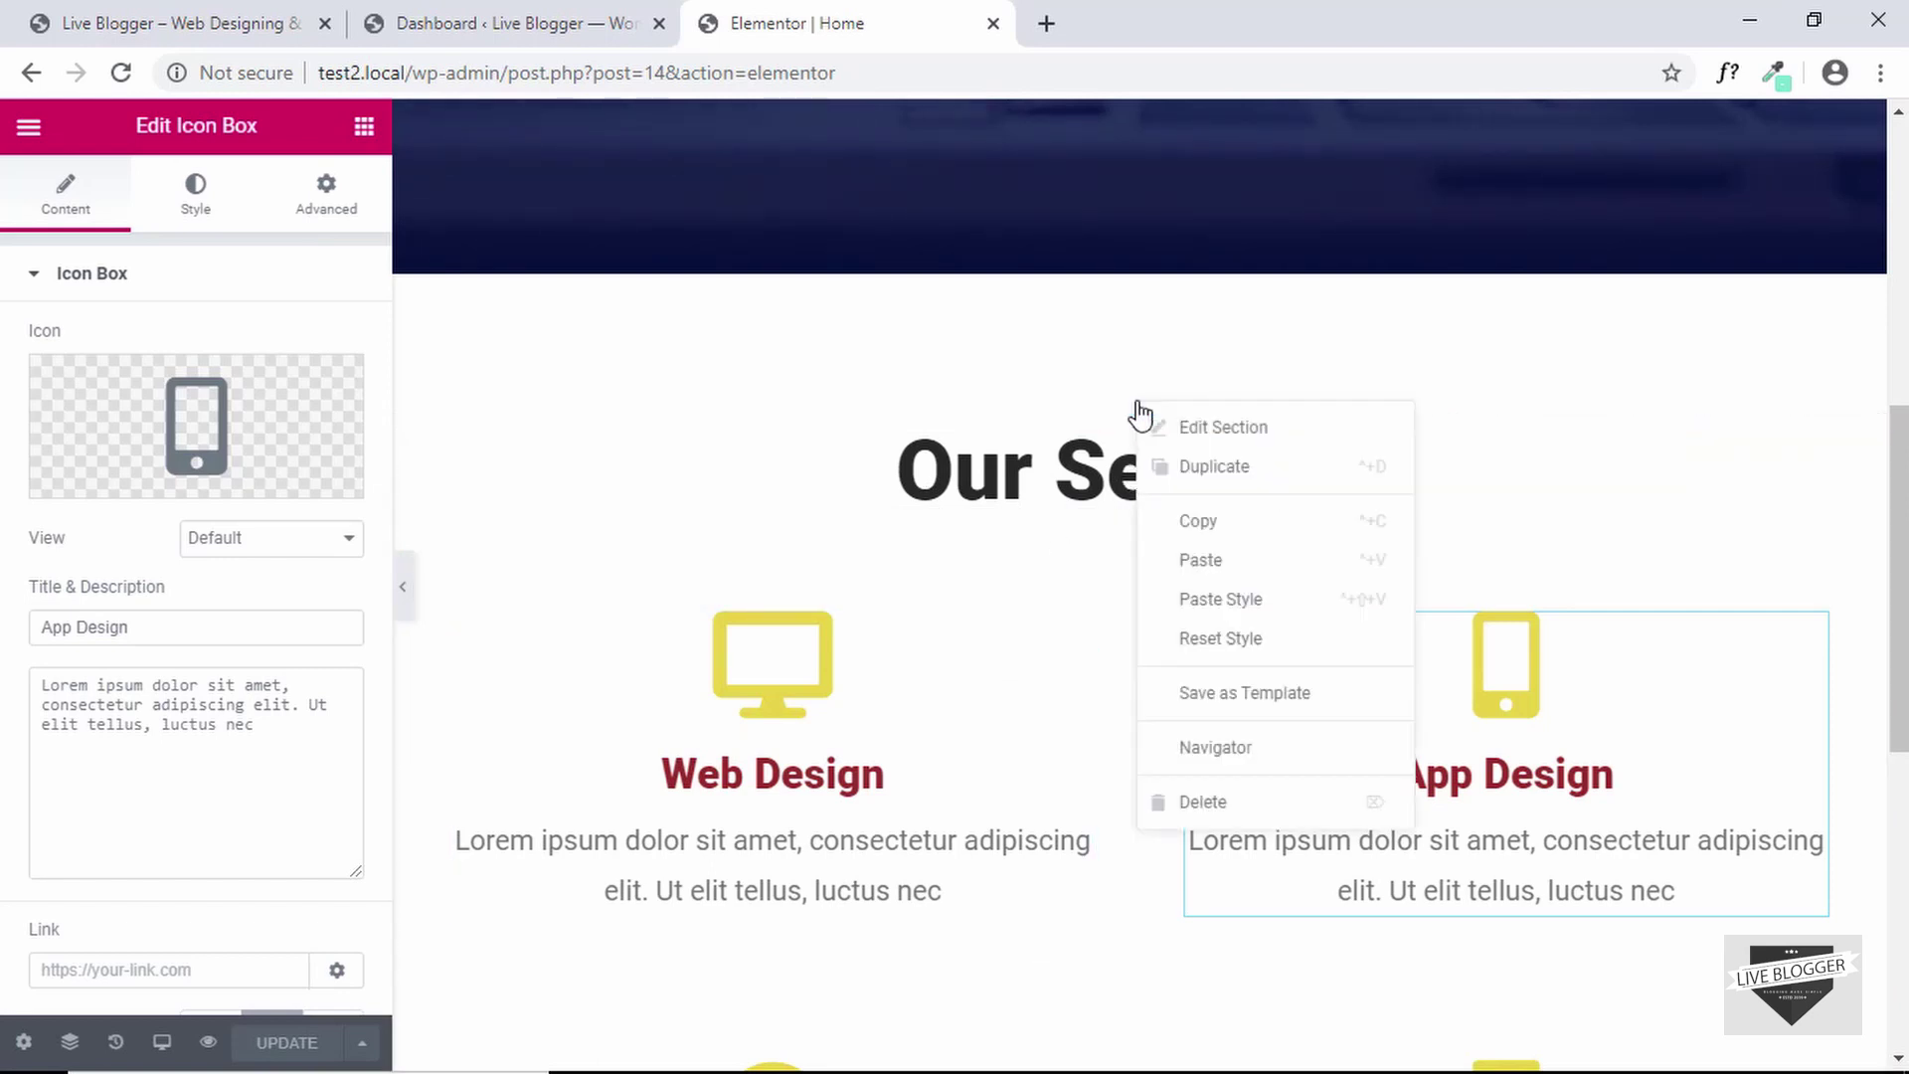
{"action": "left_click", "coordinate": [1214, 468]}
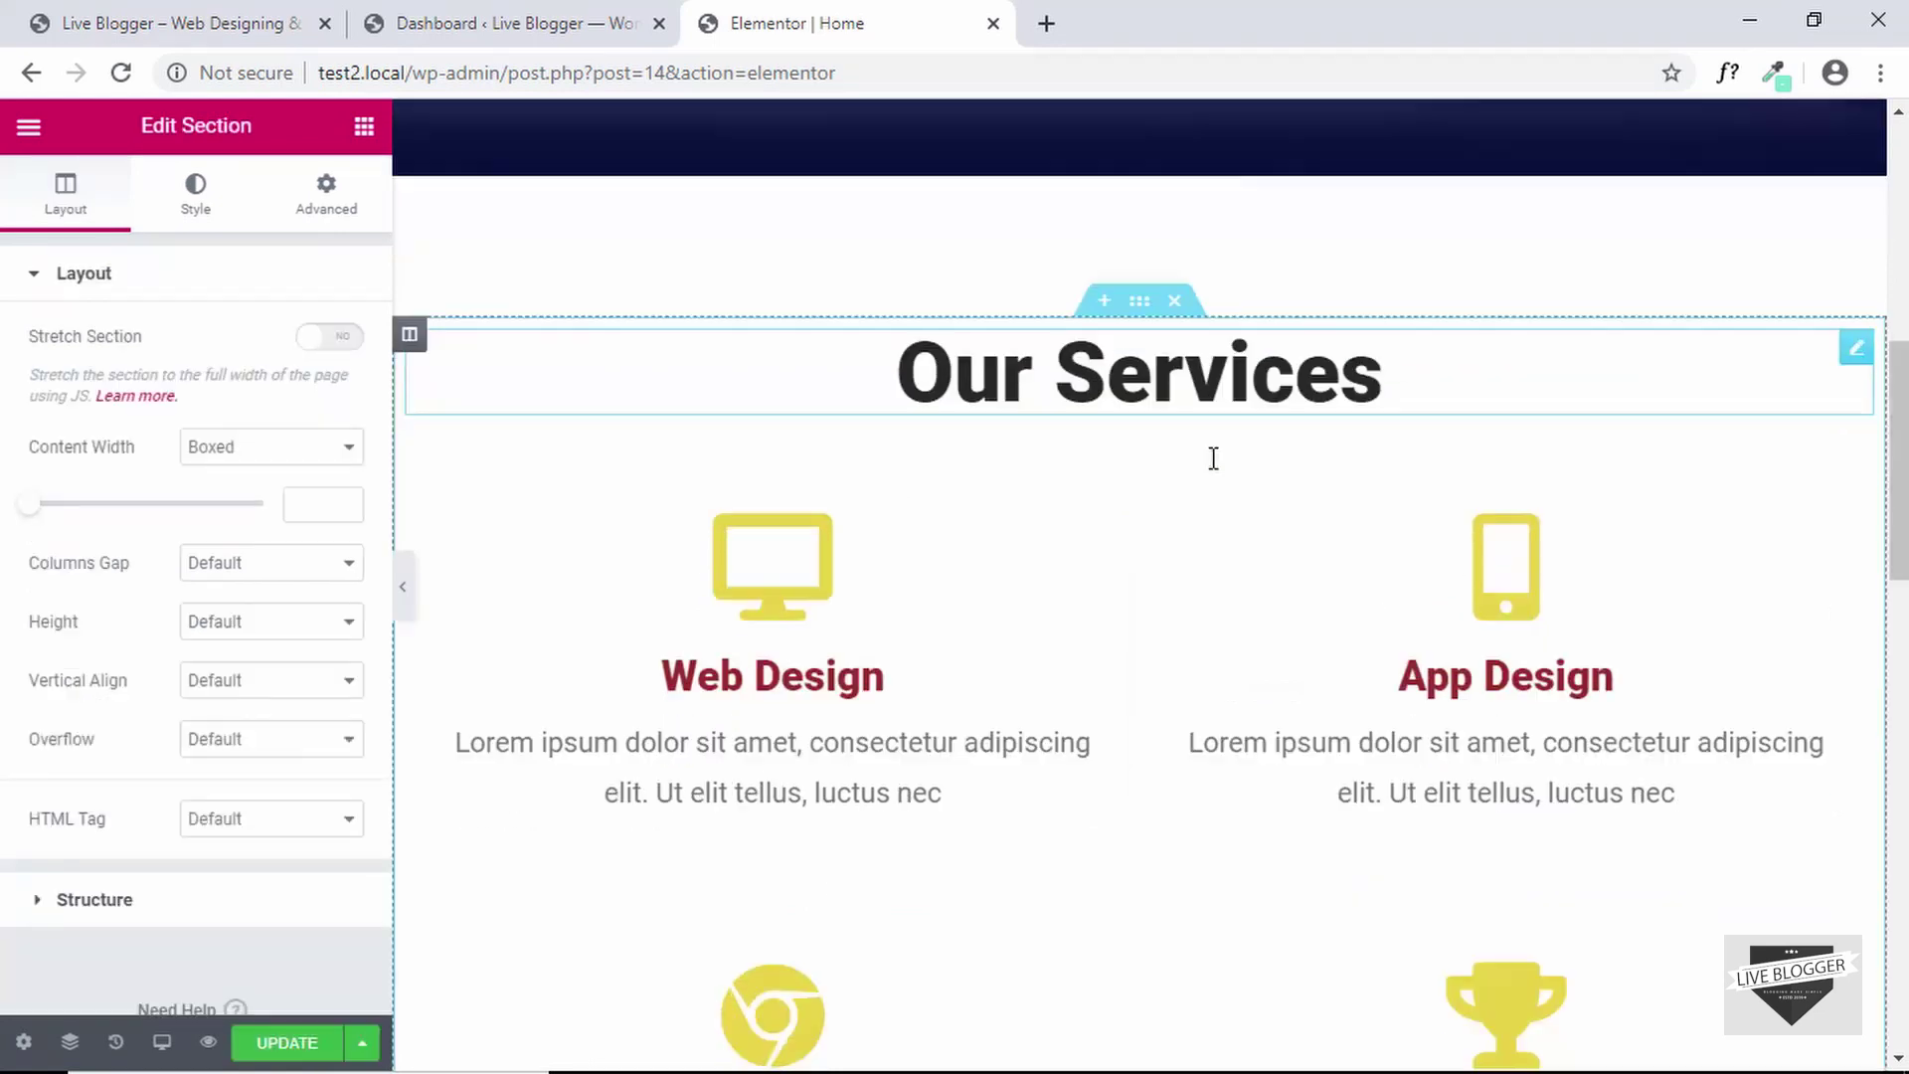
{"action": "scroll", "coordinate": [1214, 457], "scroll_direction": "down", "scroll_amount": 10}
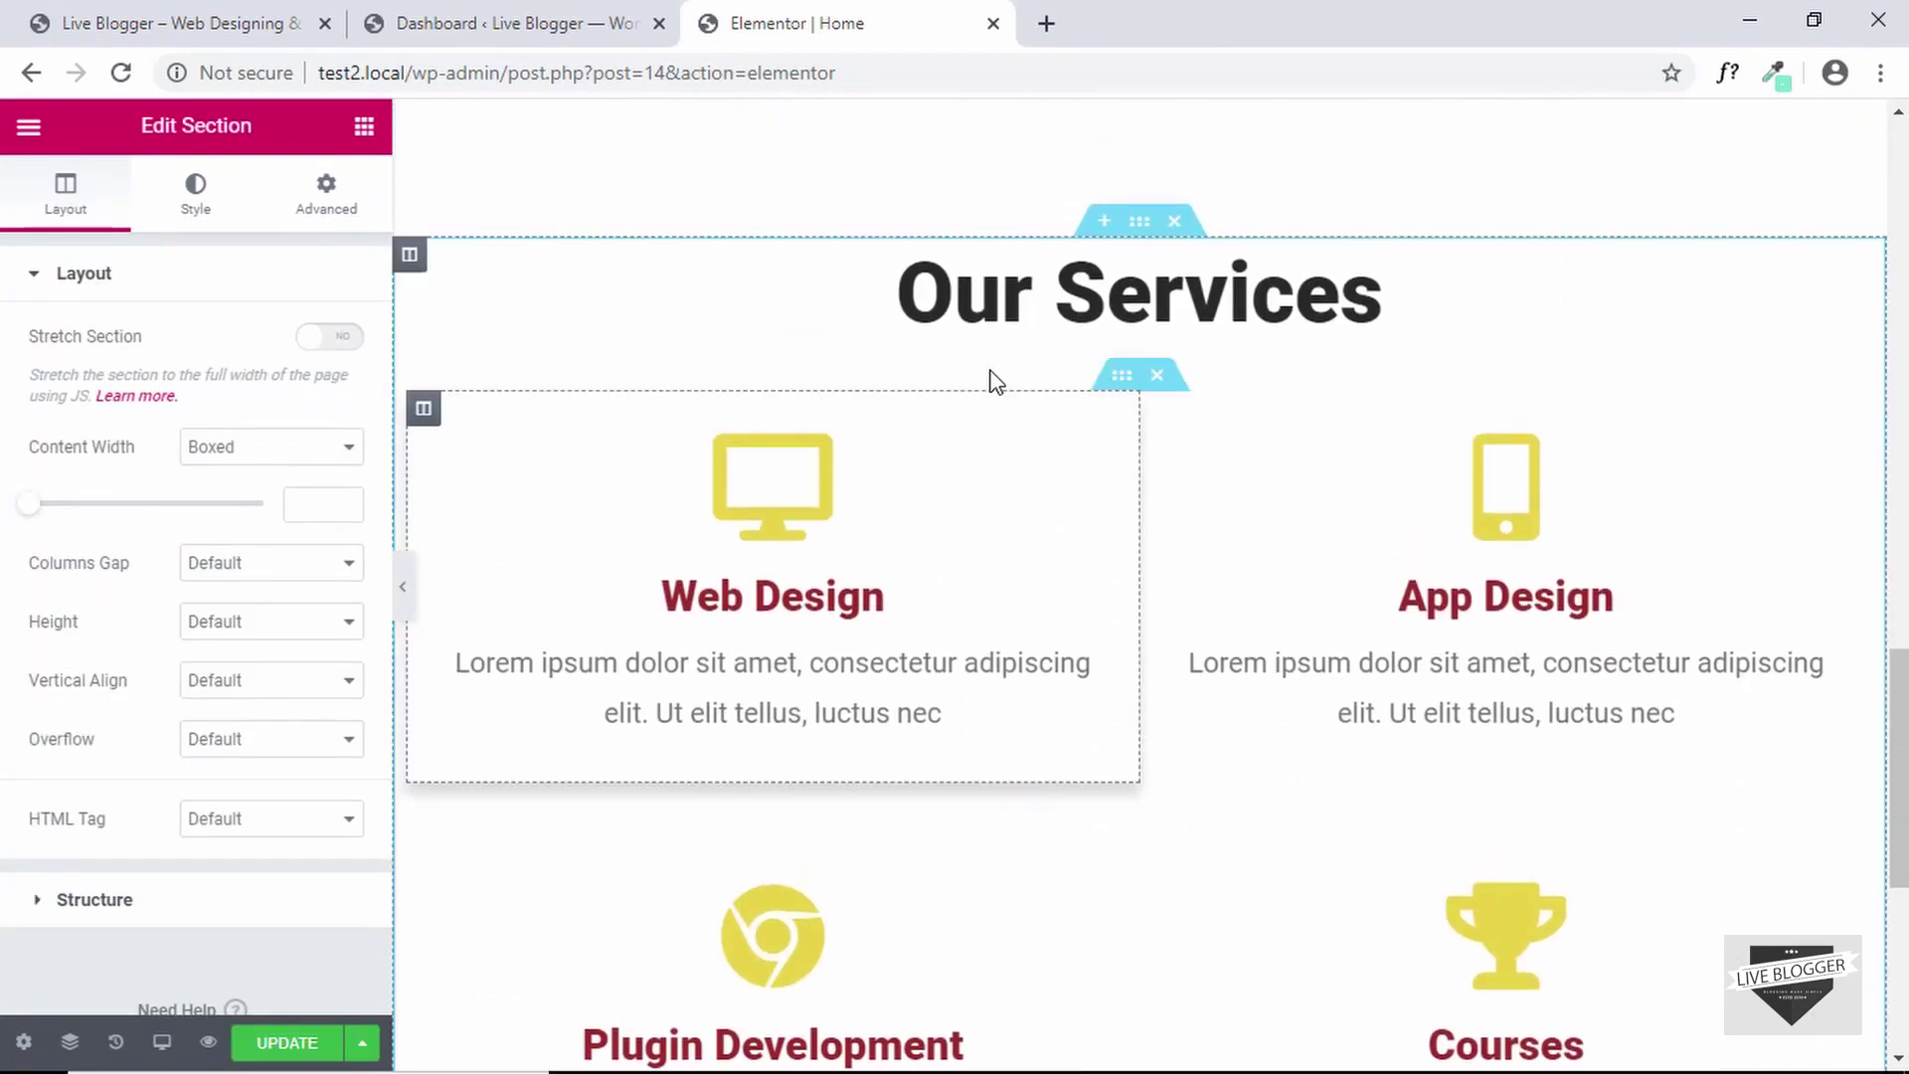
{"action": "left_click", "coordinate": [932, 295]}
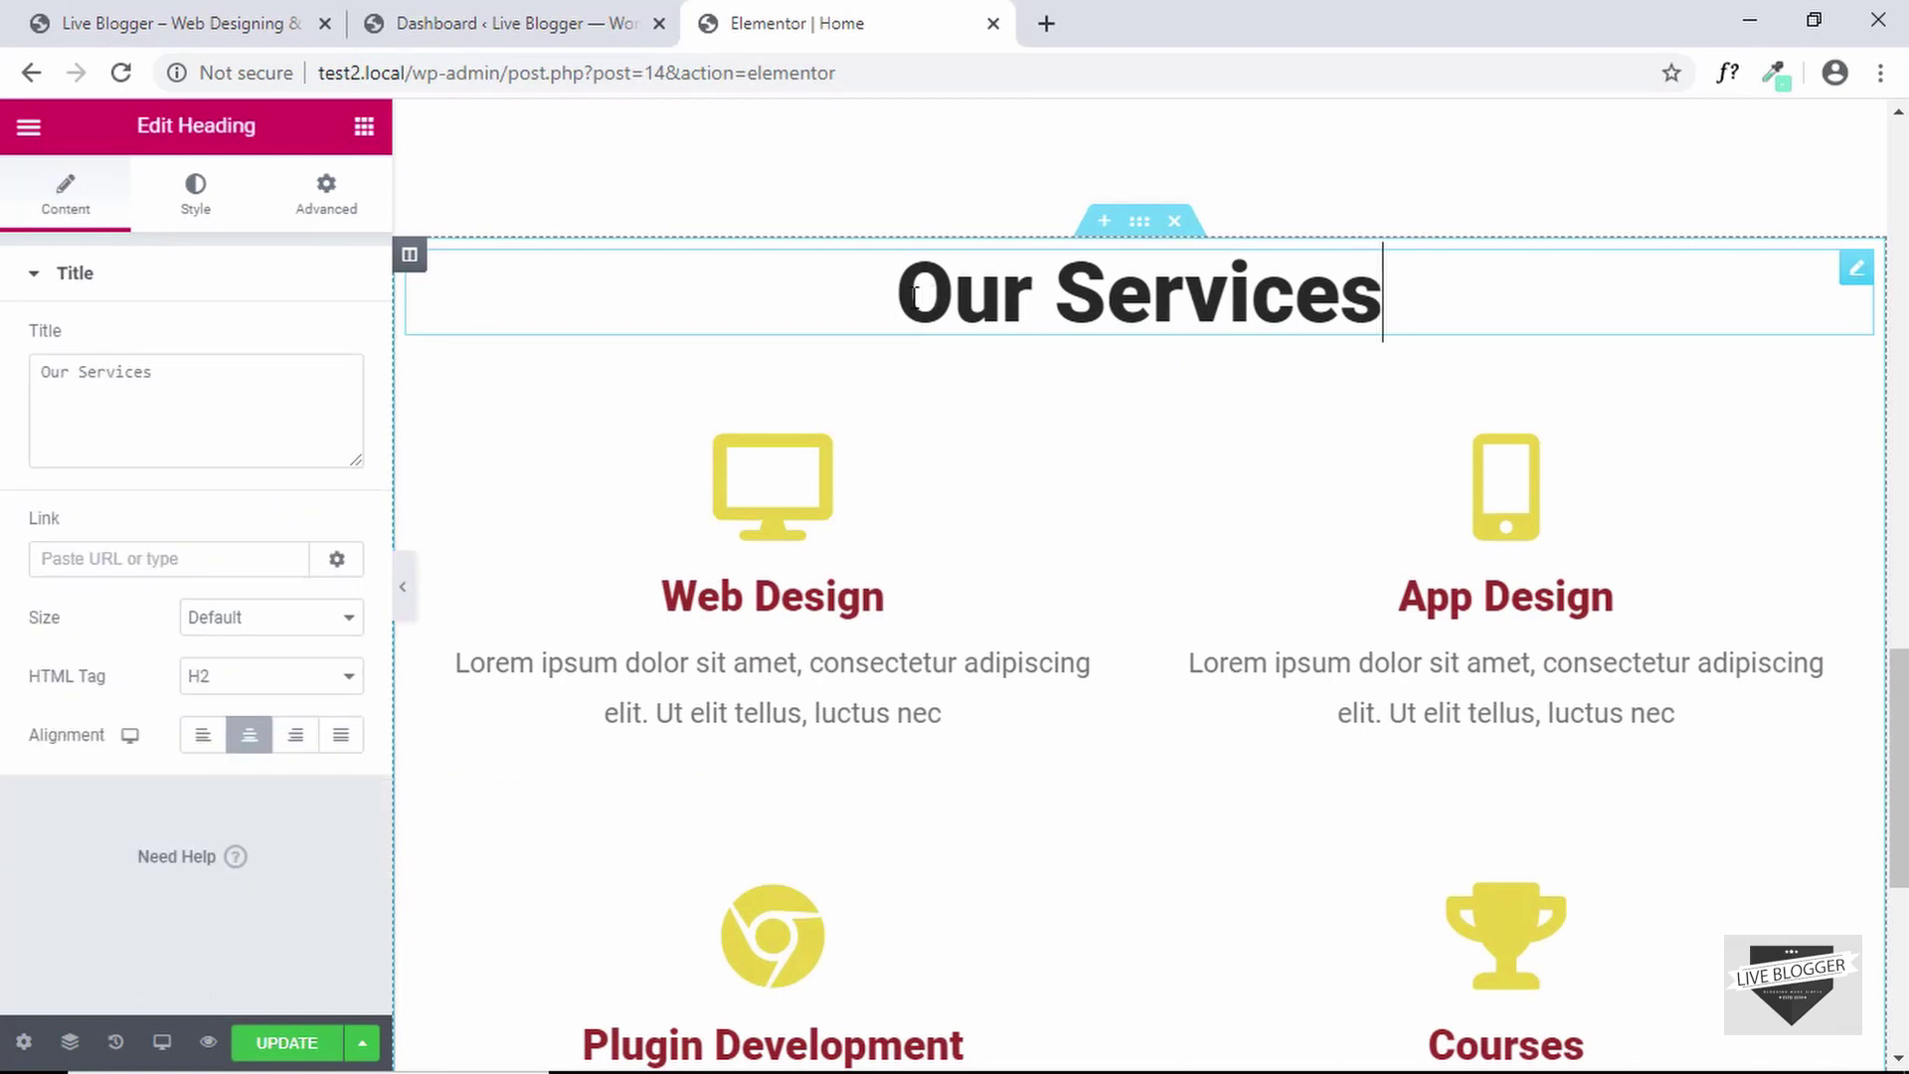
Change the copied section's heading to 'Completed Projects'
{"action": "left_click", "coordinate": [188, 402]}
{"action": "key", "text": "ctrl+a"}
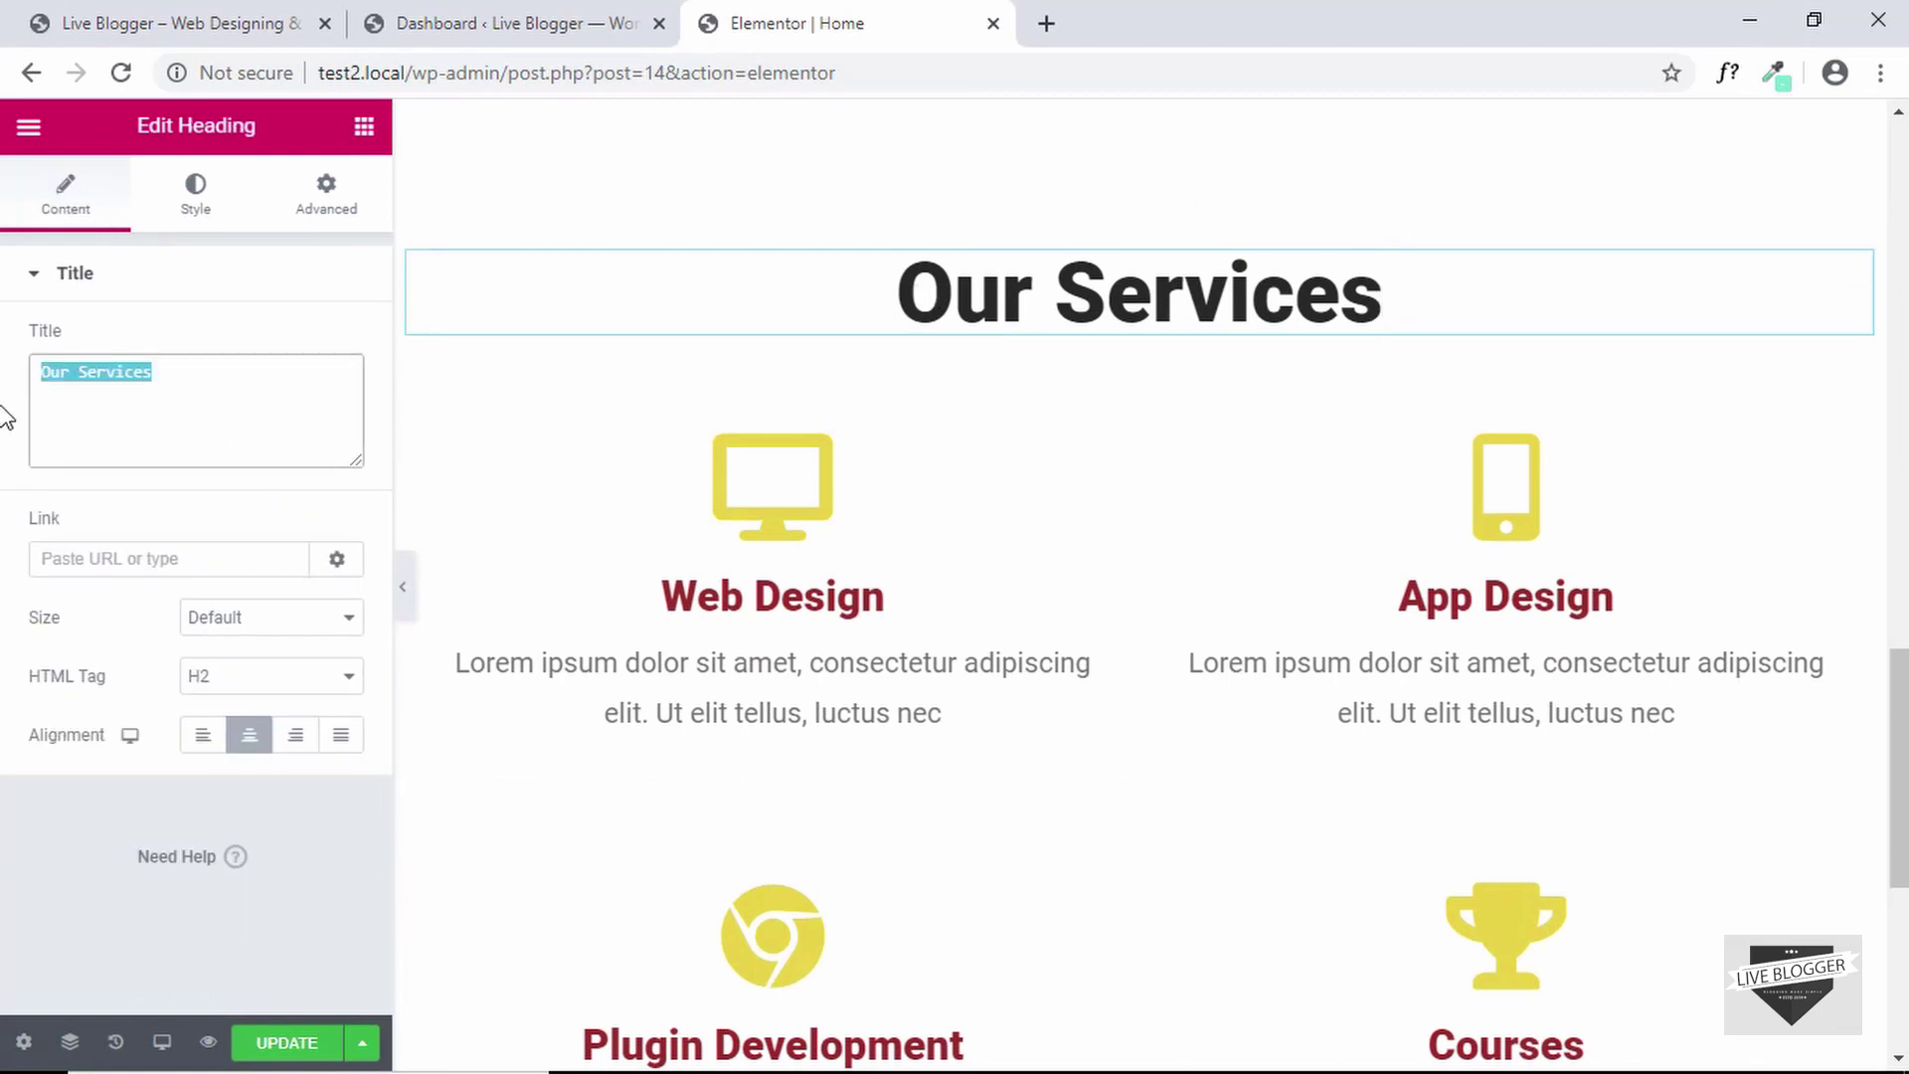
{"action": "type", "text": "Completed proej"}
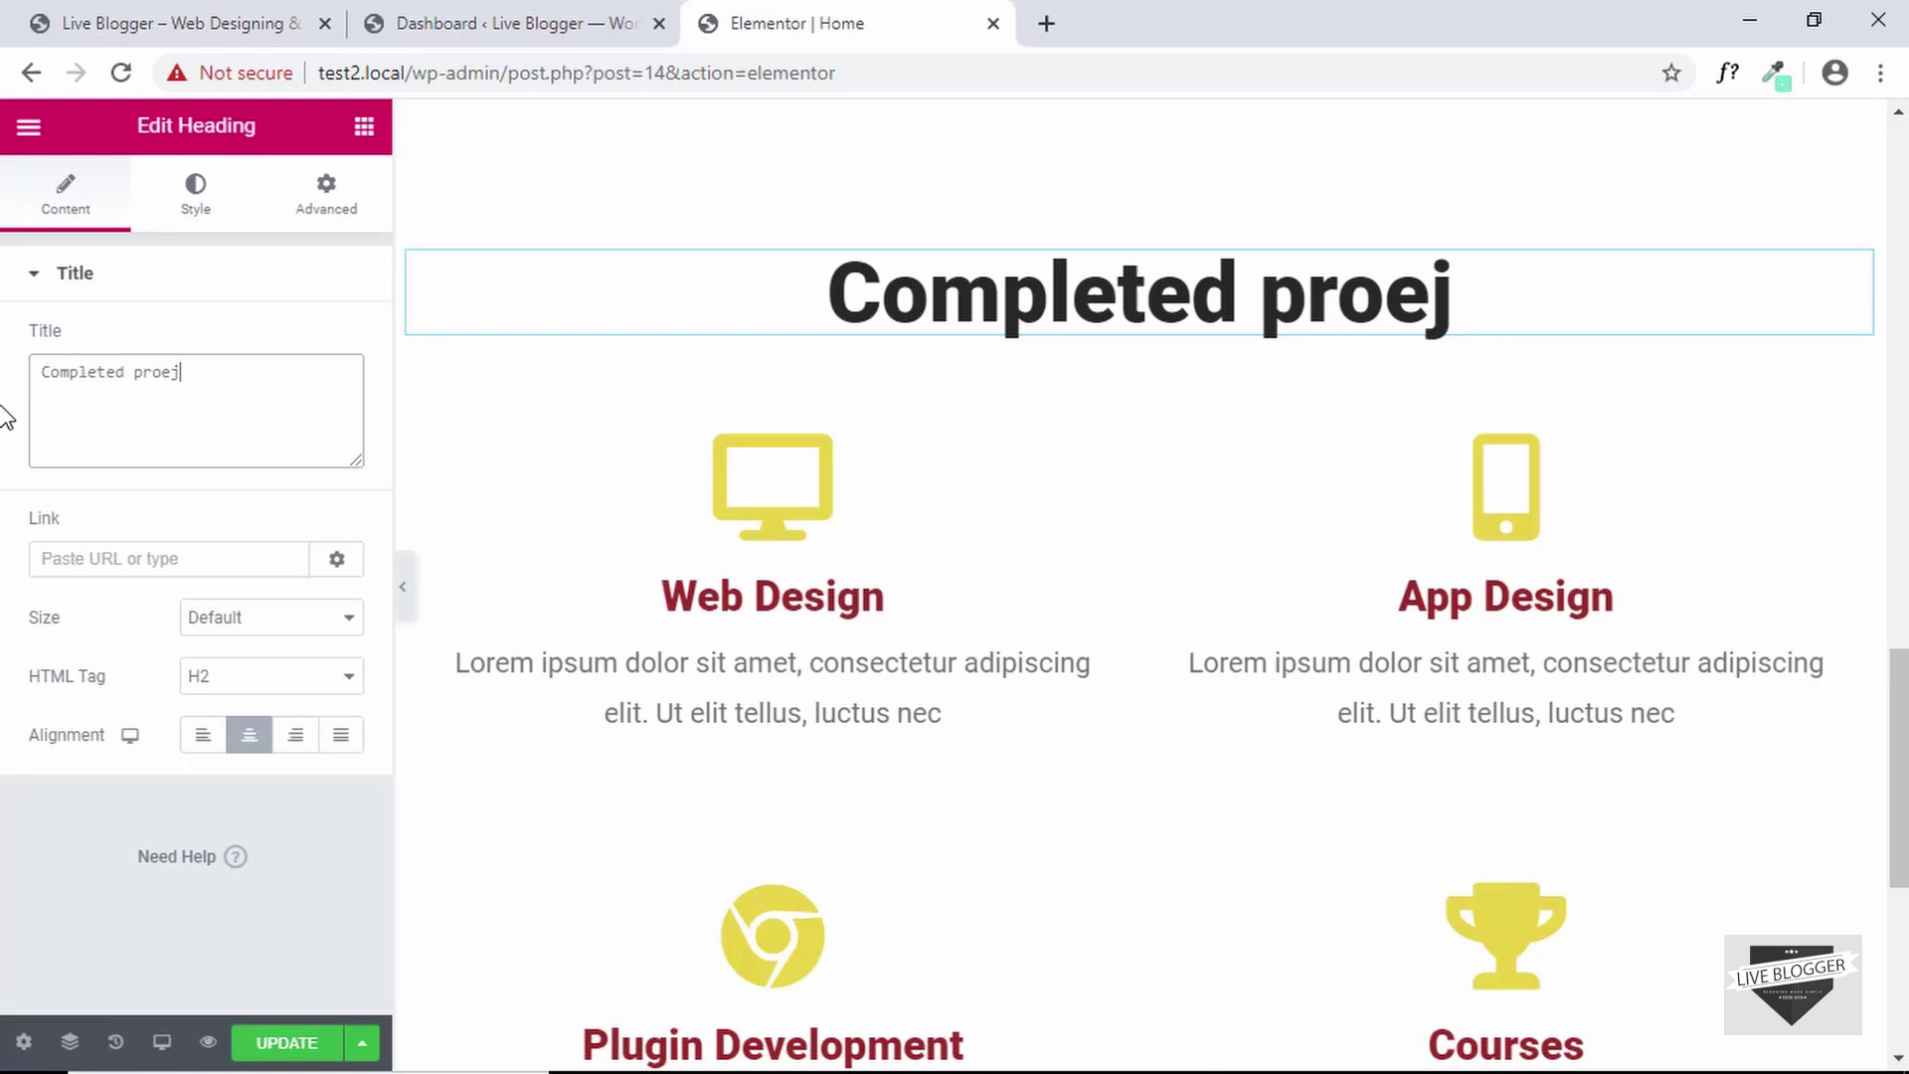
{"action": "type", "text": "cts"}
{"action": "key", "text": "ctrl+BackSpace"}
{"action": "type", "text": "Proje"}
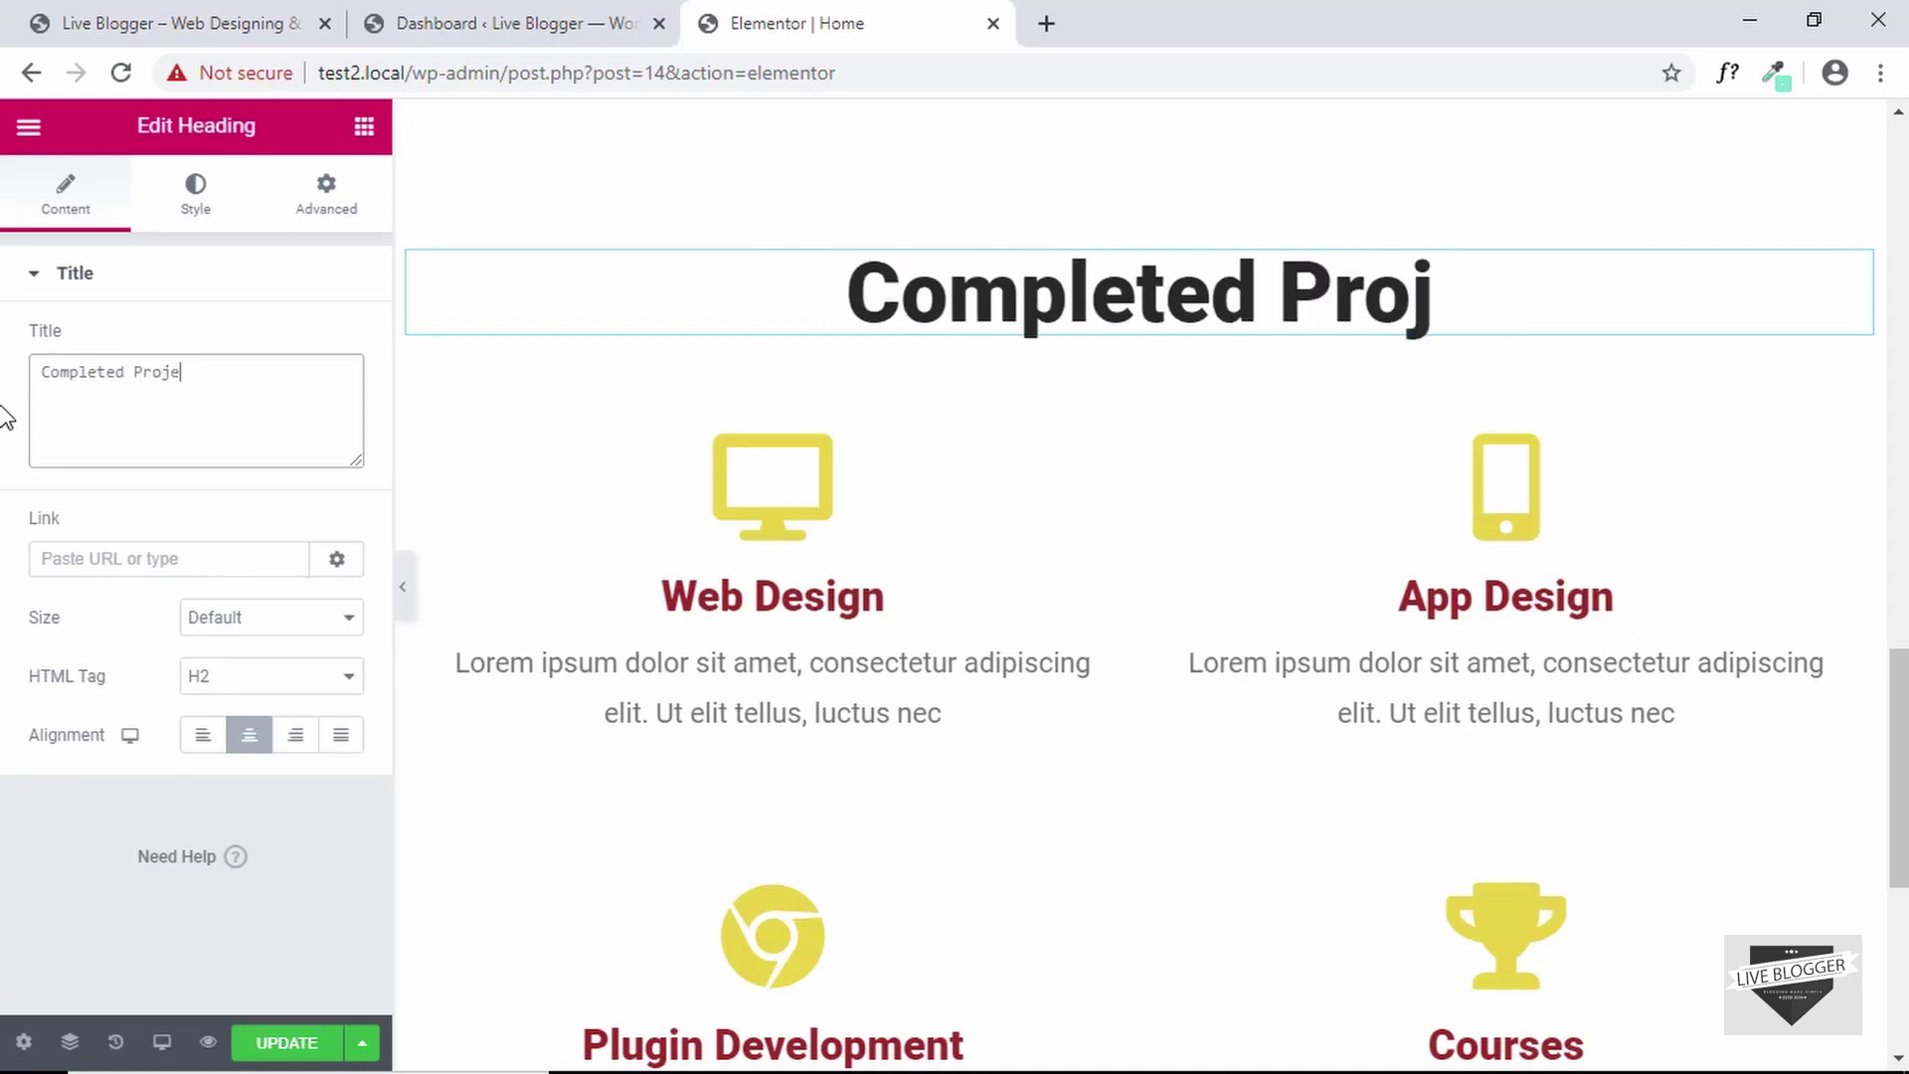
{"action": "type", "text": "cts"}
Delete the Plugin Development and Courses inner row from the copied section
{"action": "scroll", "coordinate": [1034, 604], "scroll_direction": "down", "scroll_amount": 2}
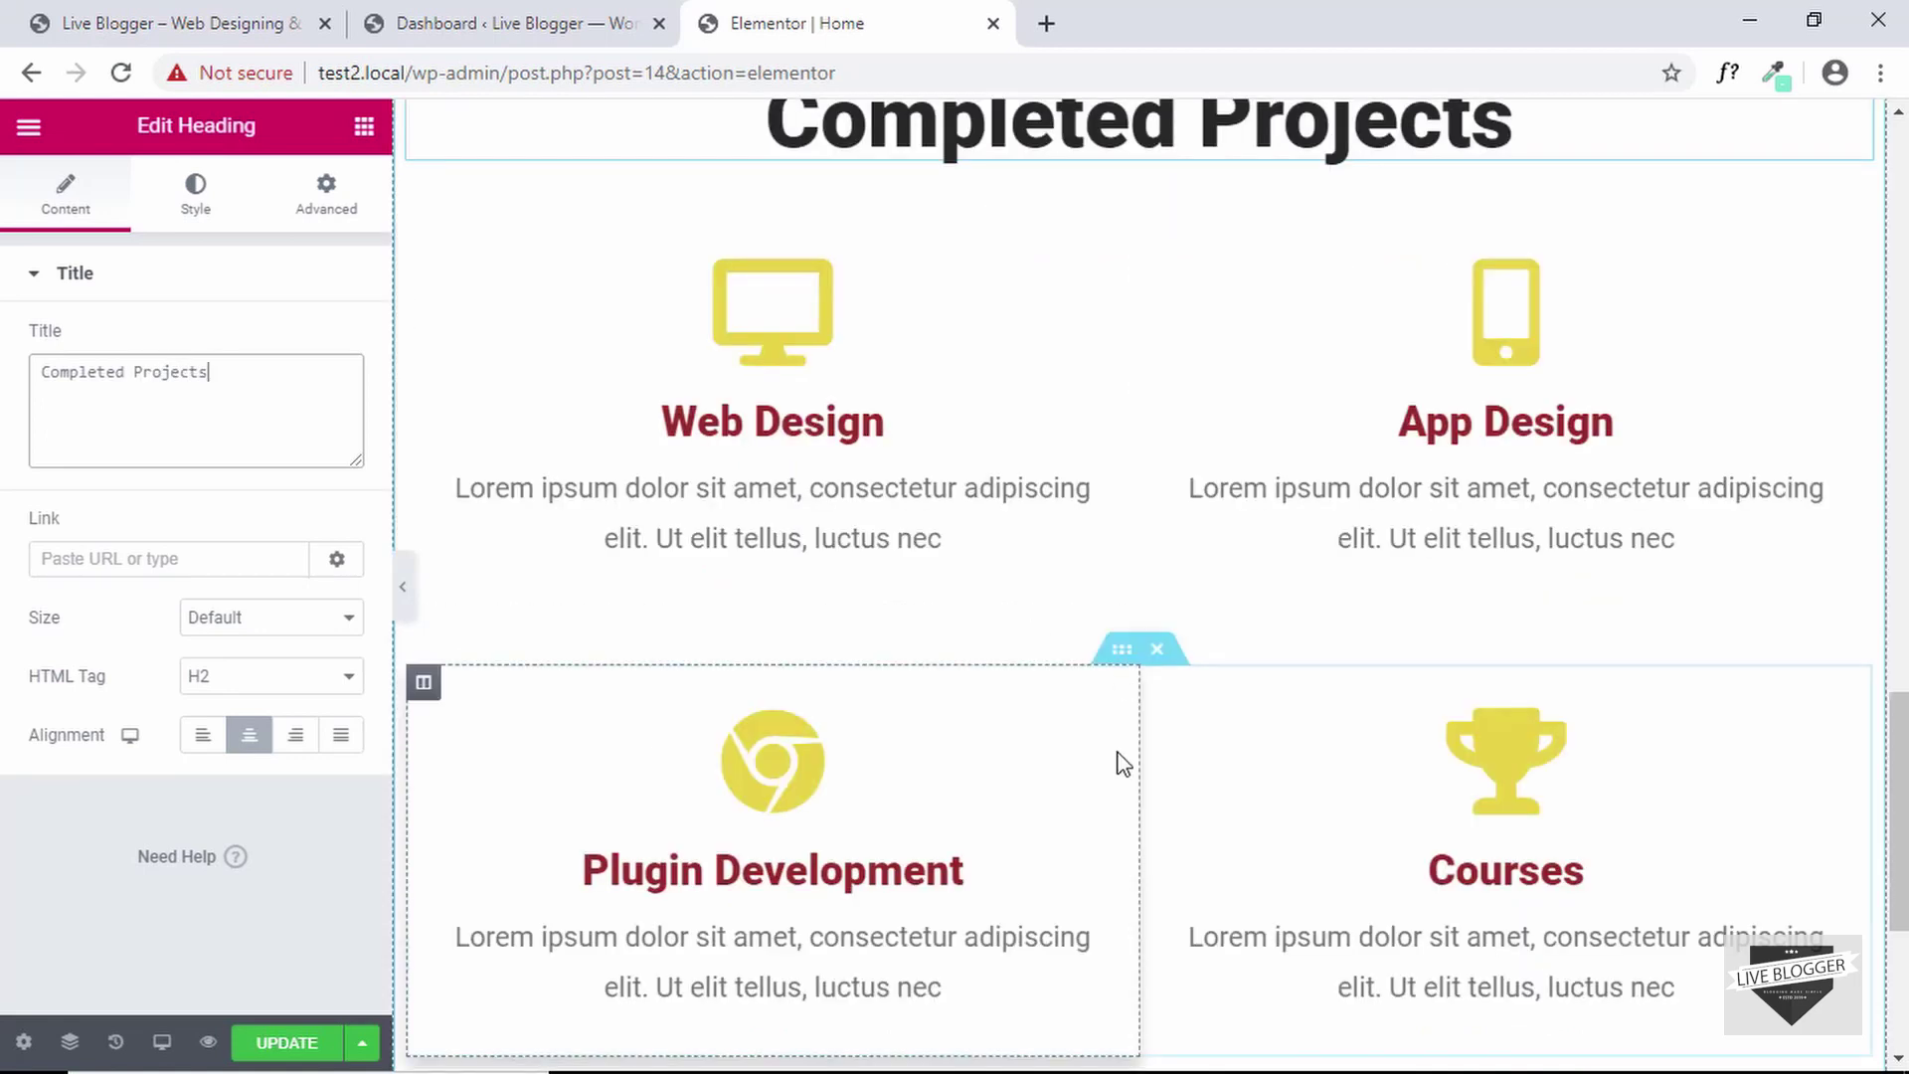
{"action": "left_click", "coordinate": [1121, 651]}
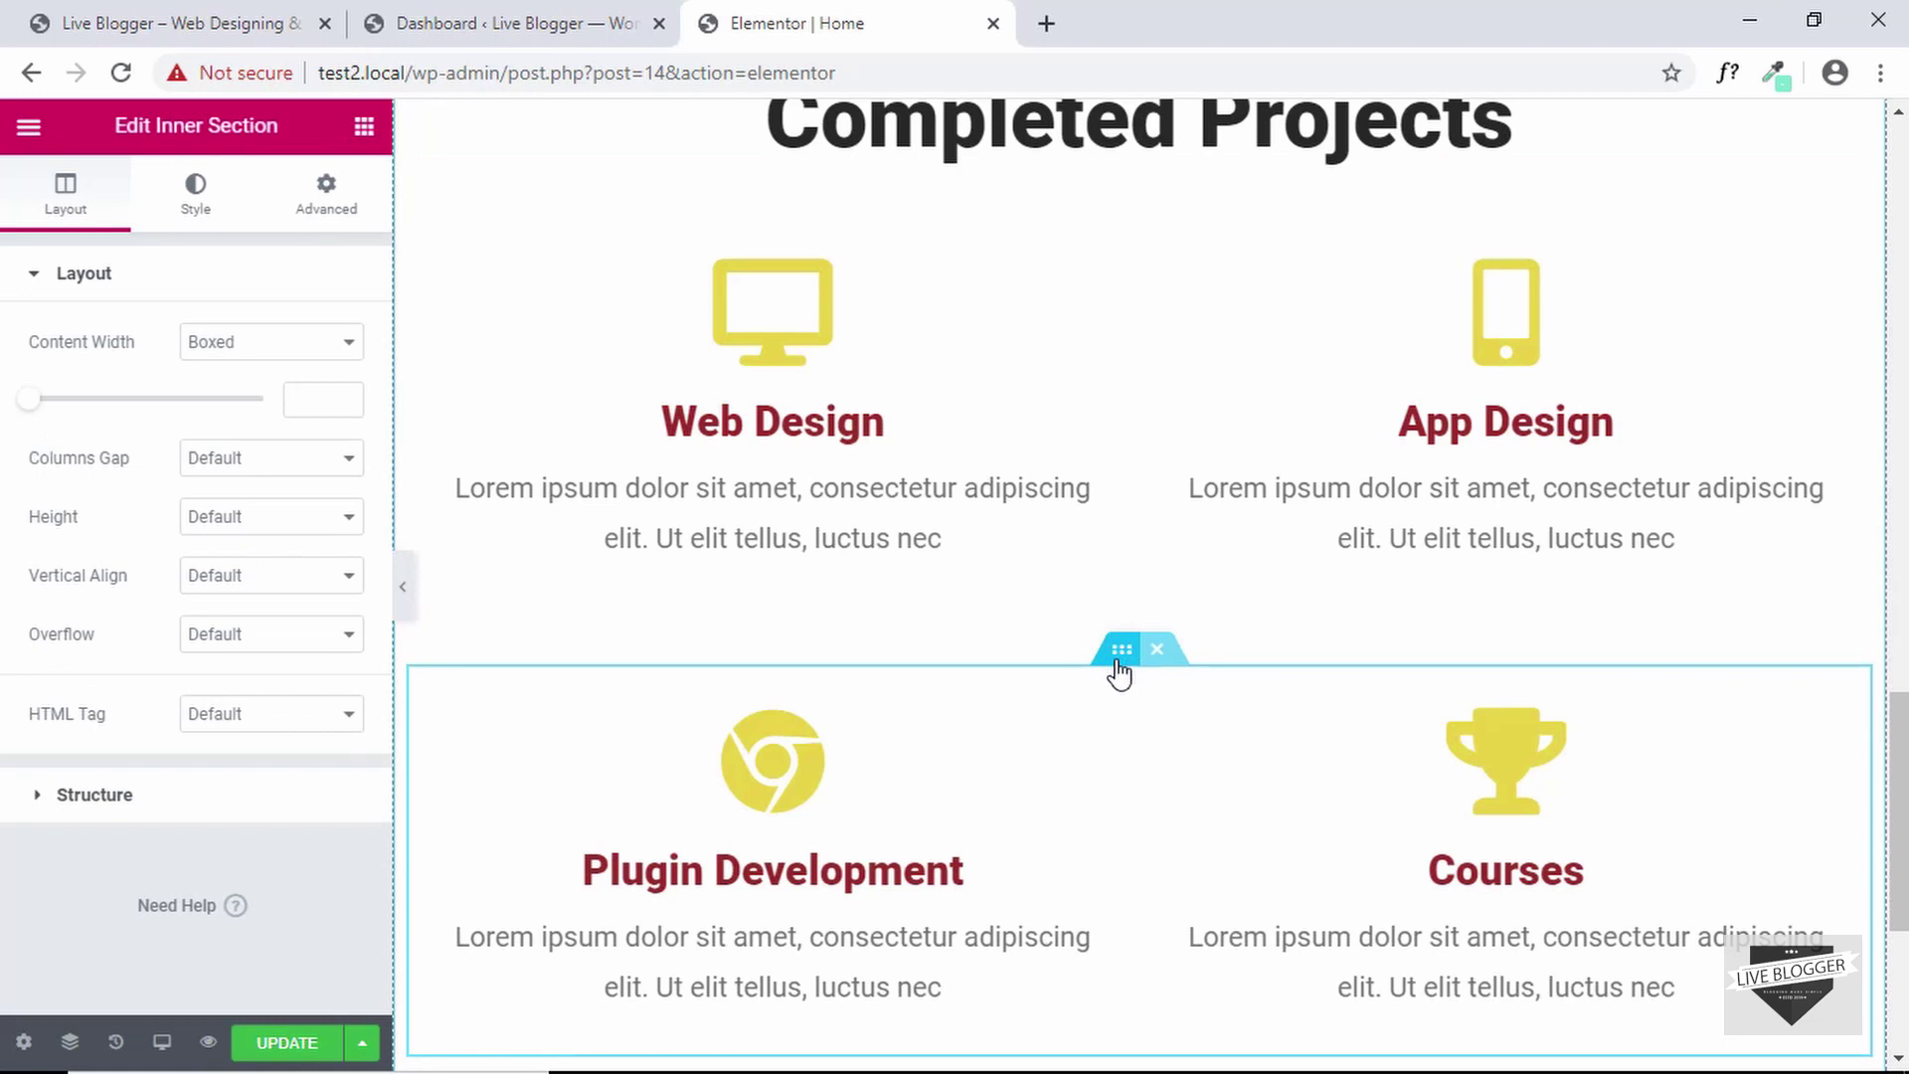
{"action": "right_click", "coordinate": [1119, 672]}
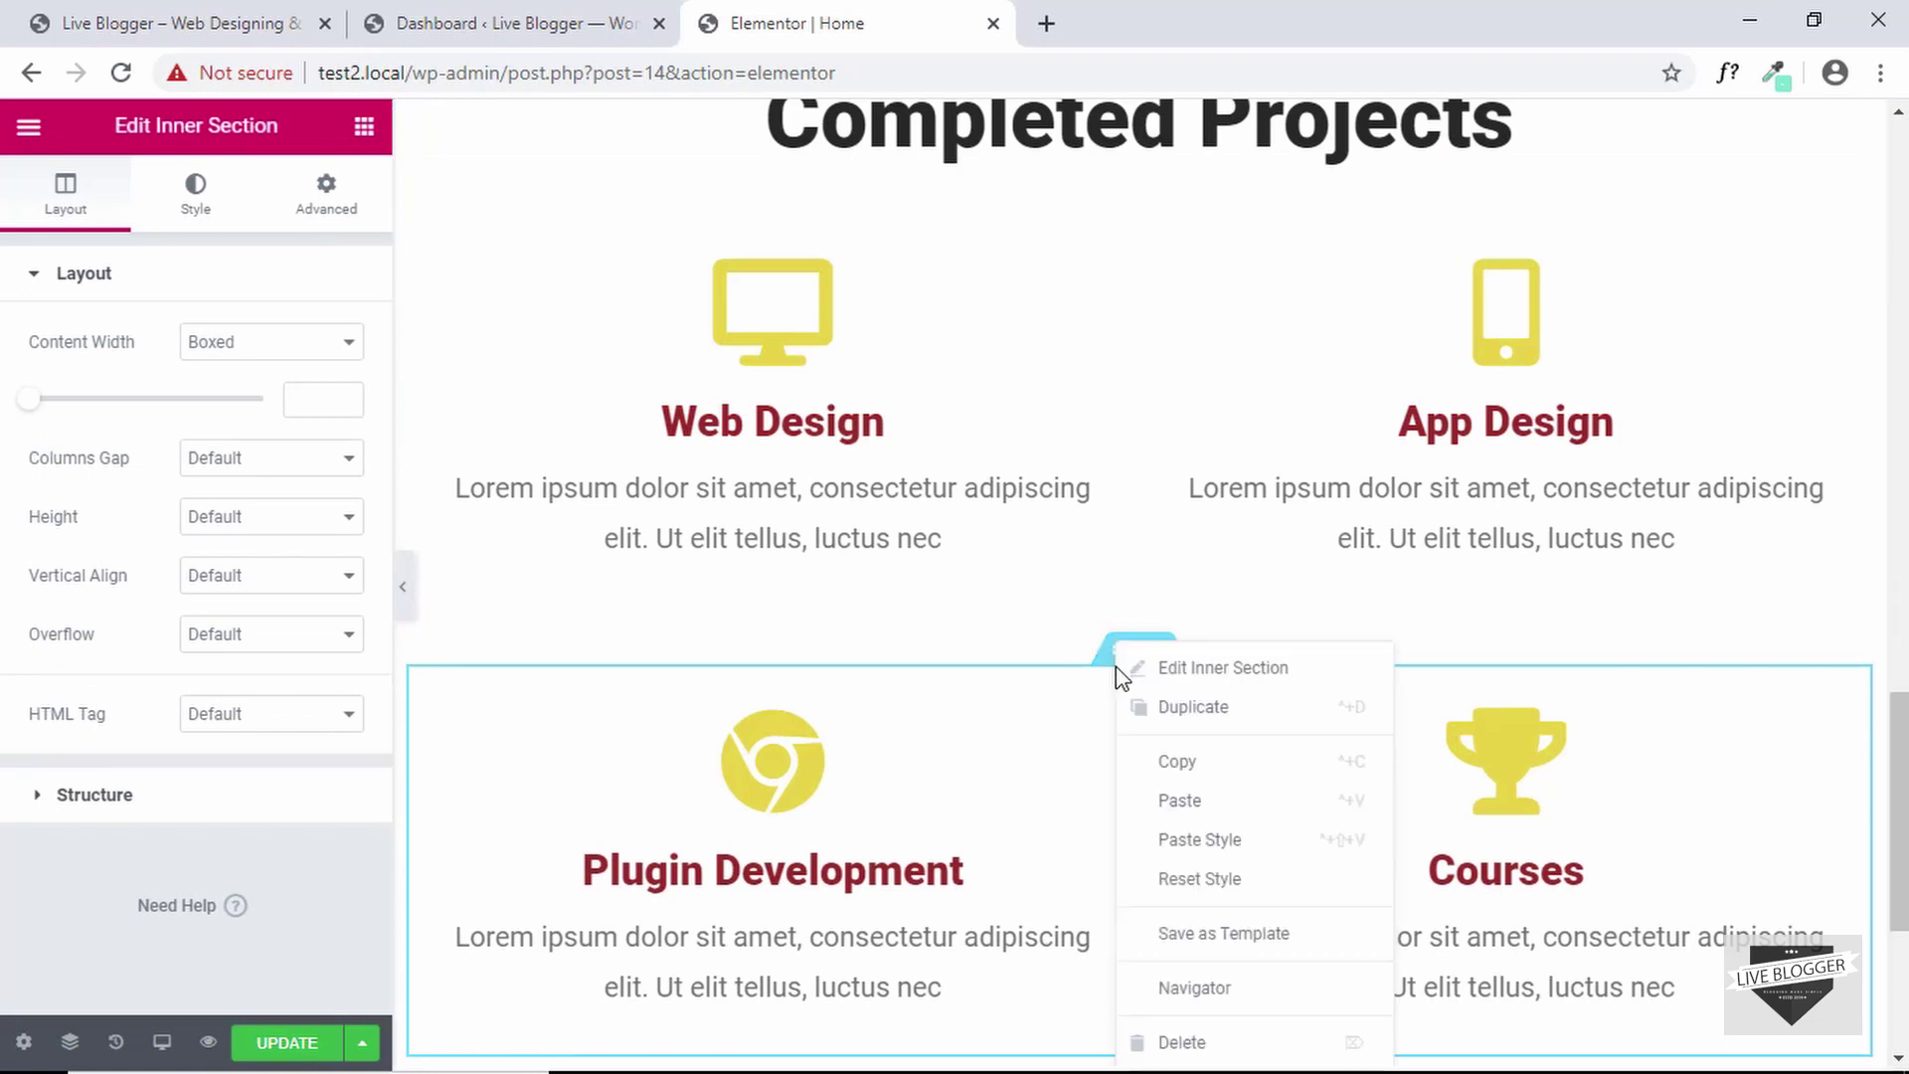
{"action": "left_click", "coordinate": [1209, 1040]}
{"action": "scroll", "coordinate": [1095, 472], "scroll_direction": "up", "scroll_amount": 2}
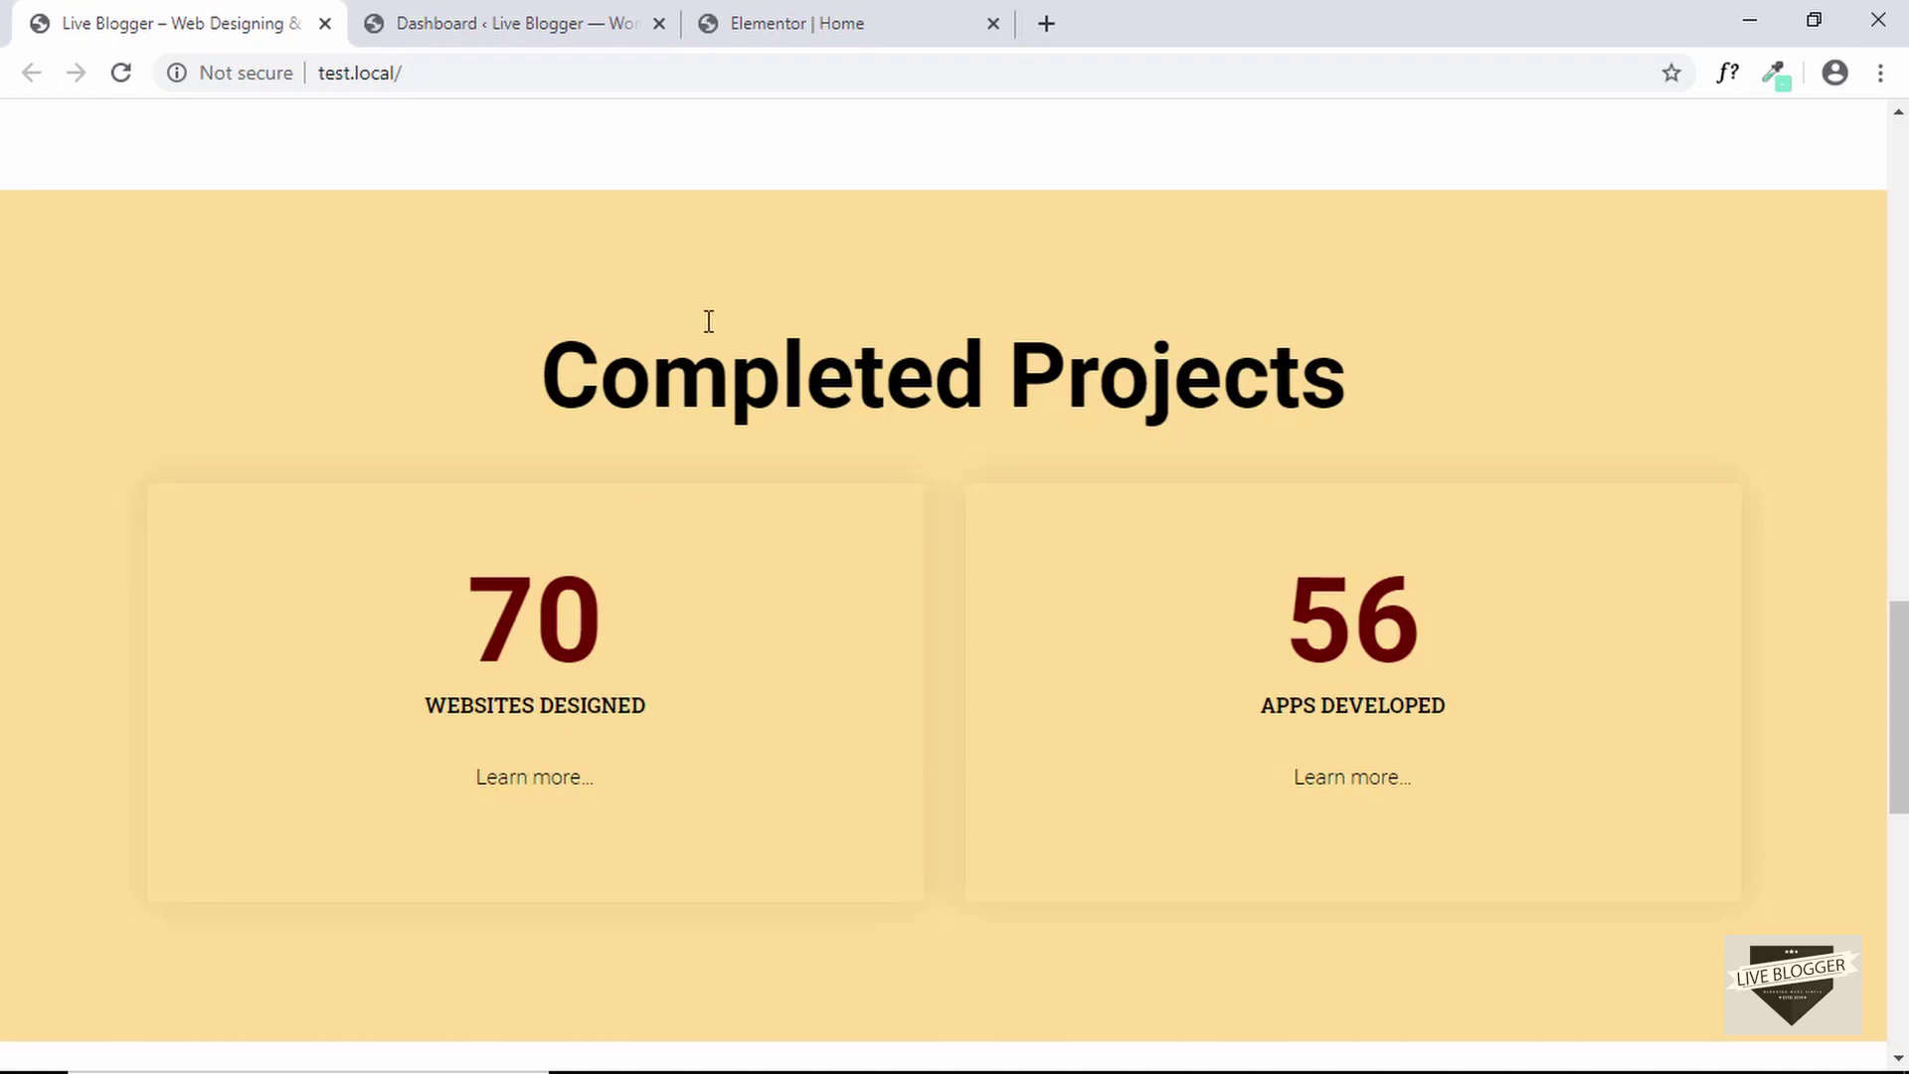
{"action": "left_click", "coordinate": [816, 22]}
Delete the App Design and Web Design icon boxes, leaving two empty columns
{"action": "left_click", "coordinate": [1251, 559]}
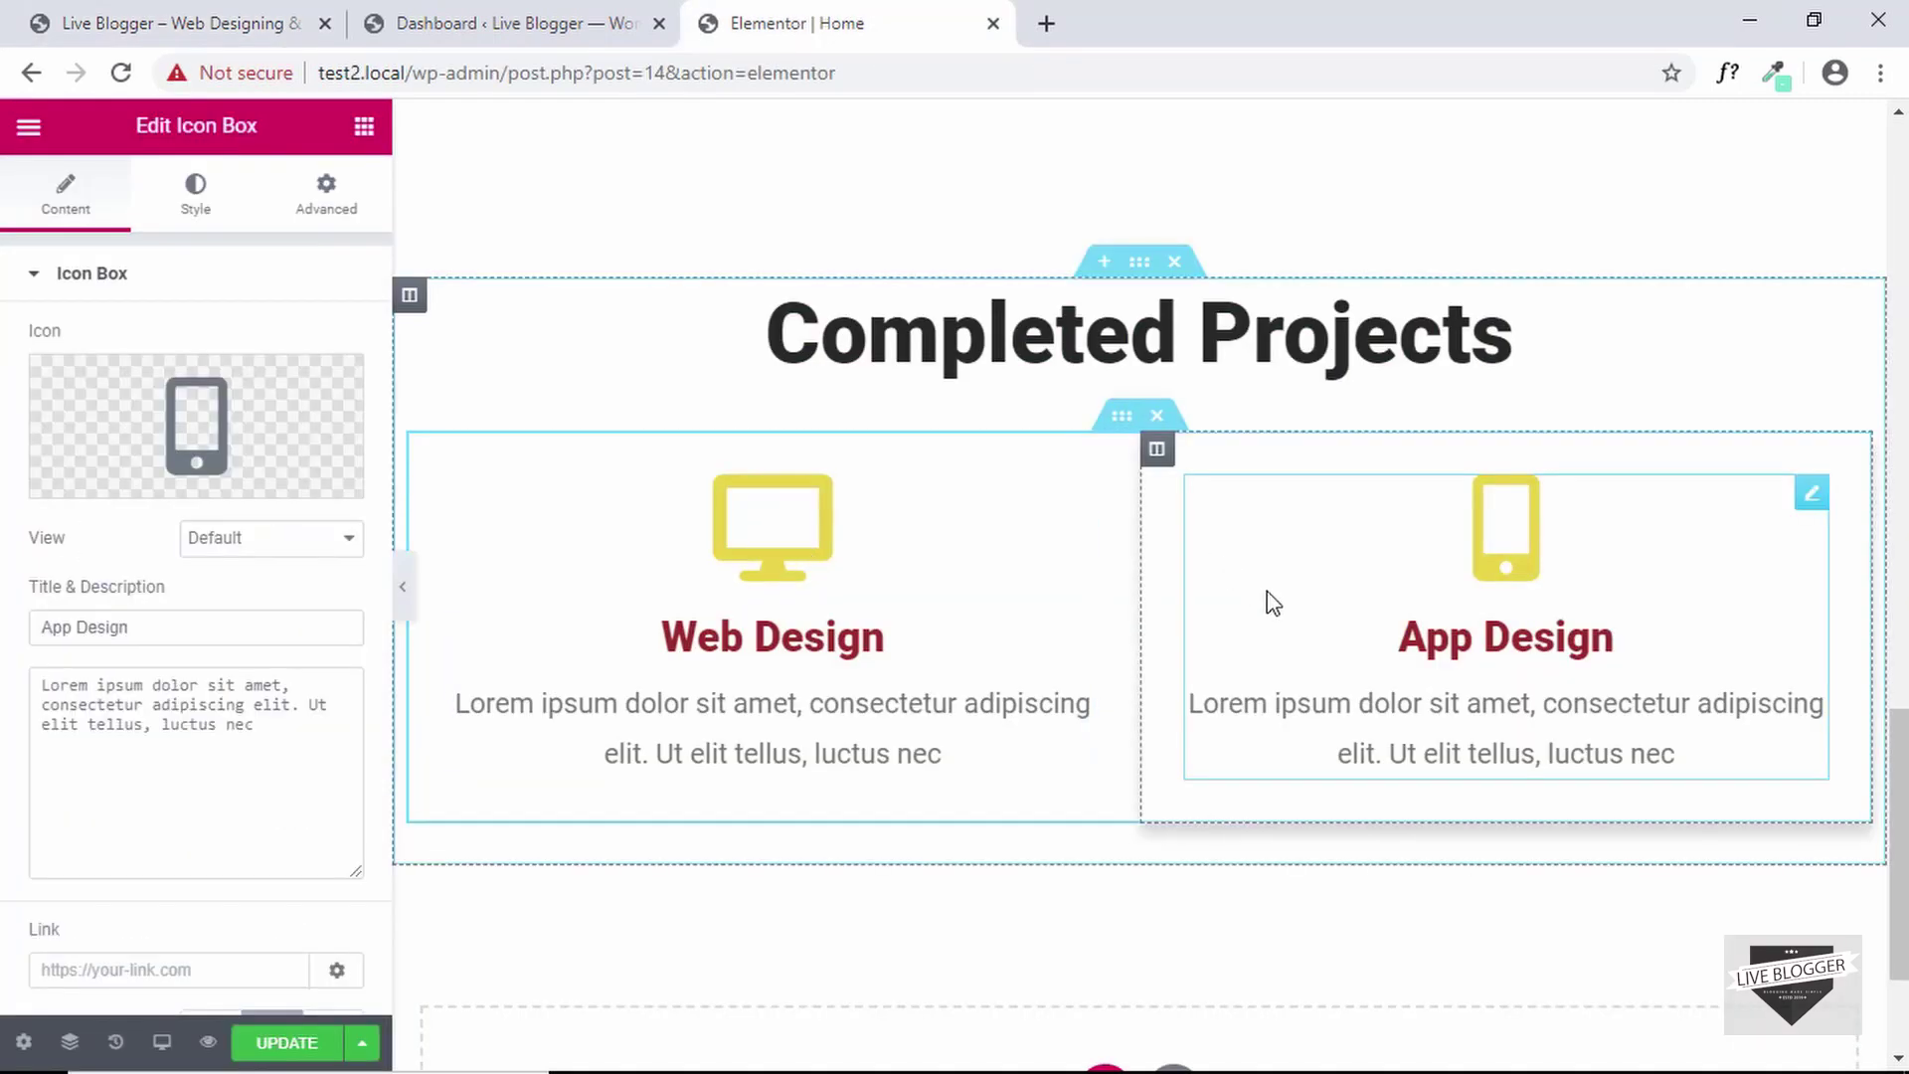
{"action": "right_click", "coordinate": [1267, 591]}
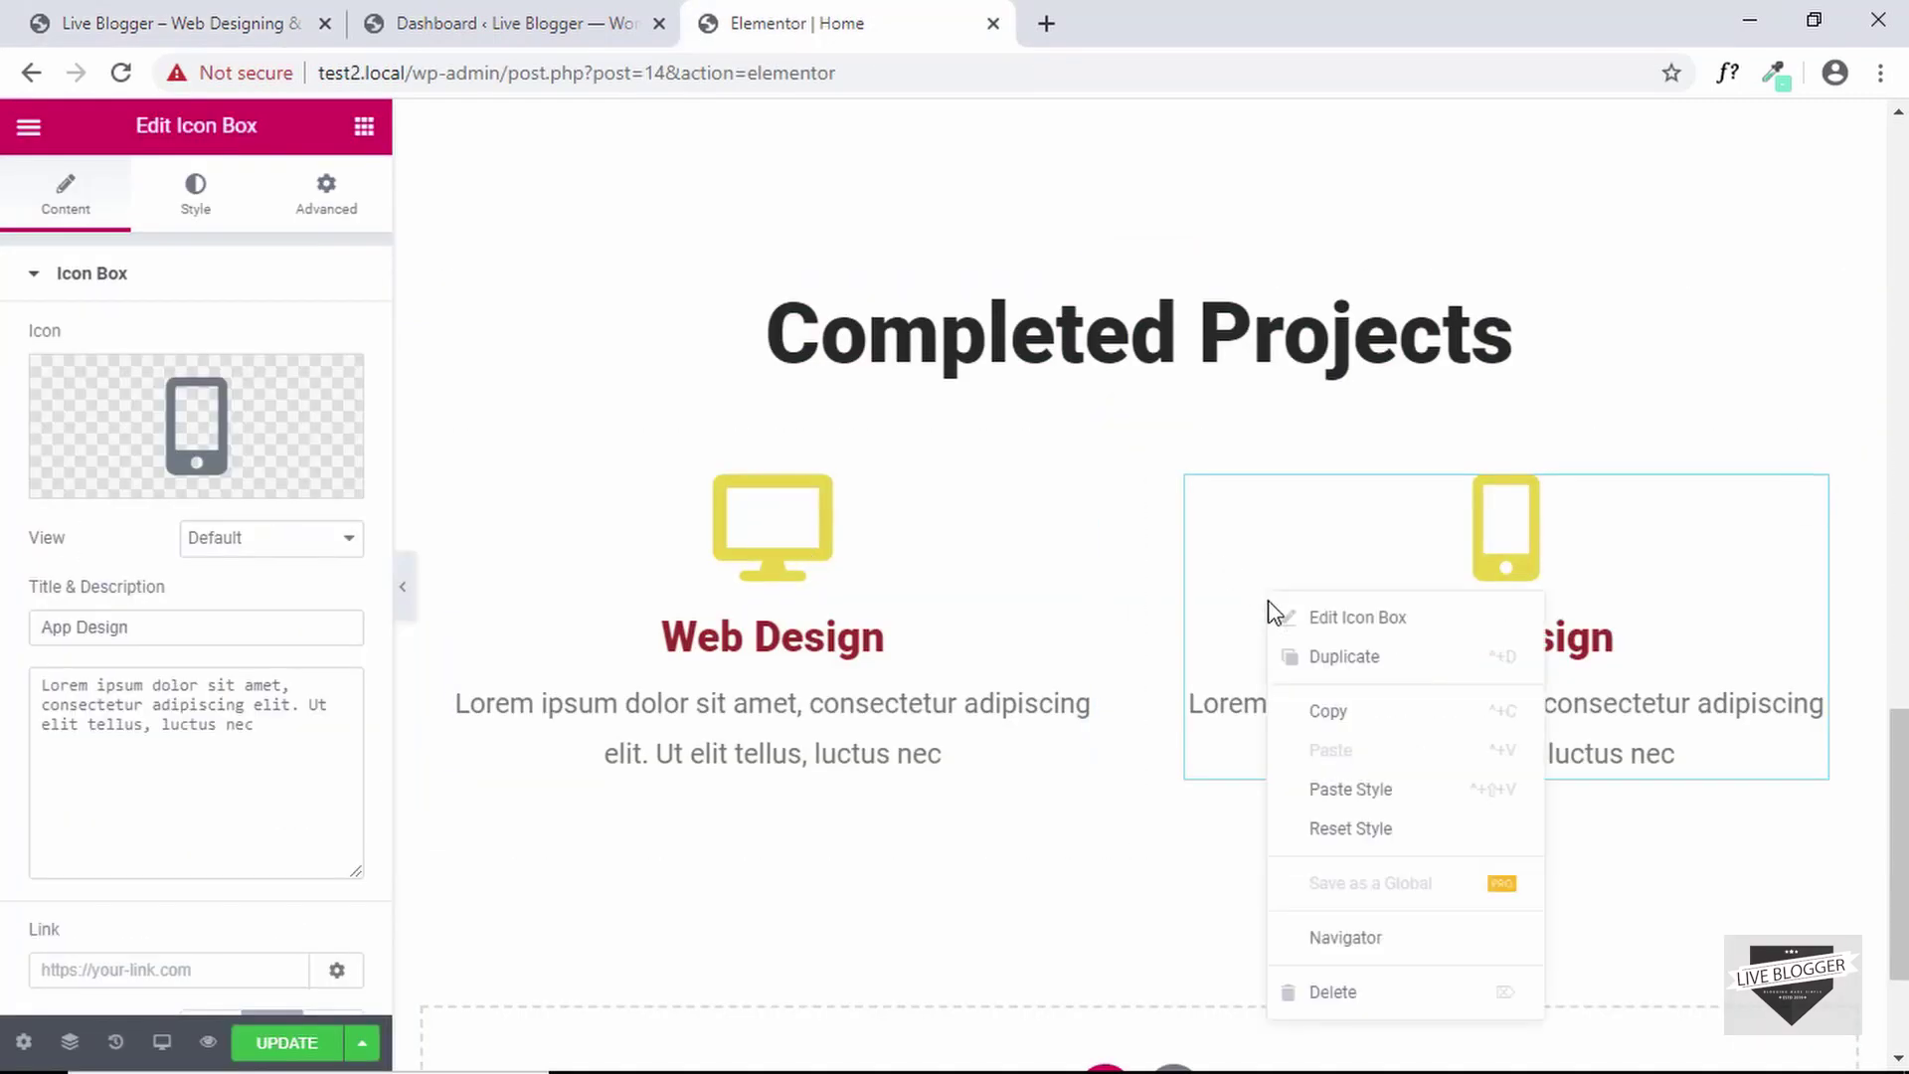
{"action": "left_click", "coordinate": [1324, 995]}
{"action": "right_click", "coordinate": [888, 638]}
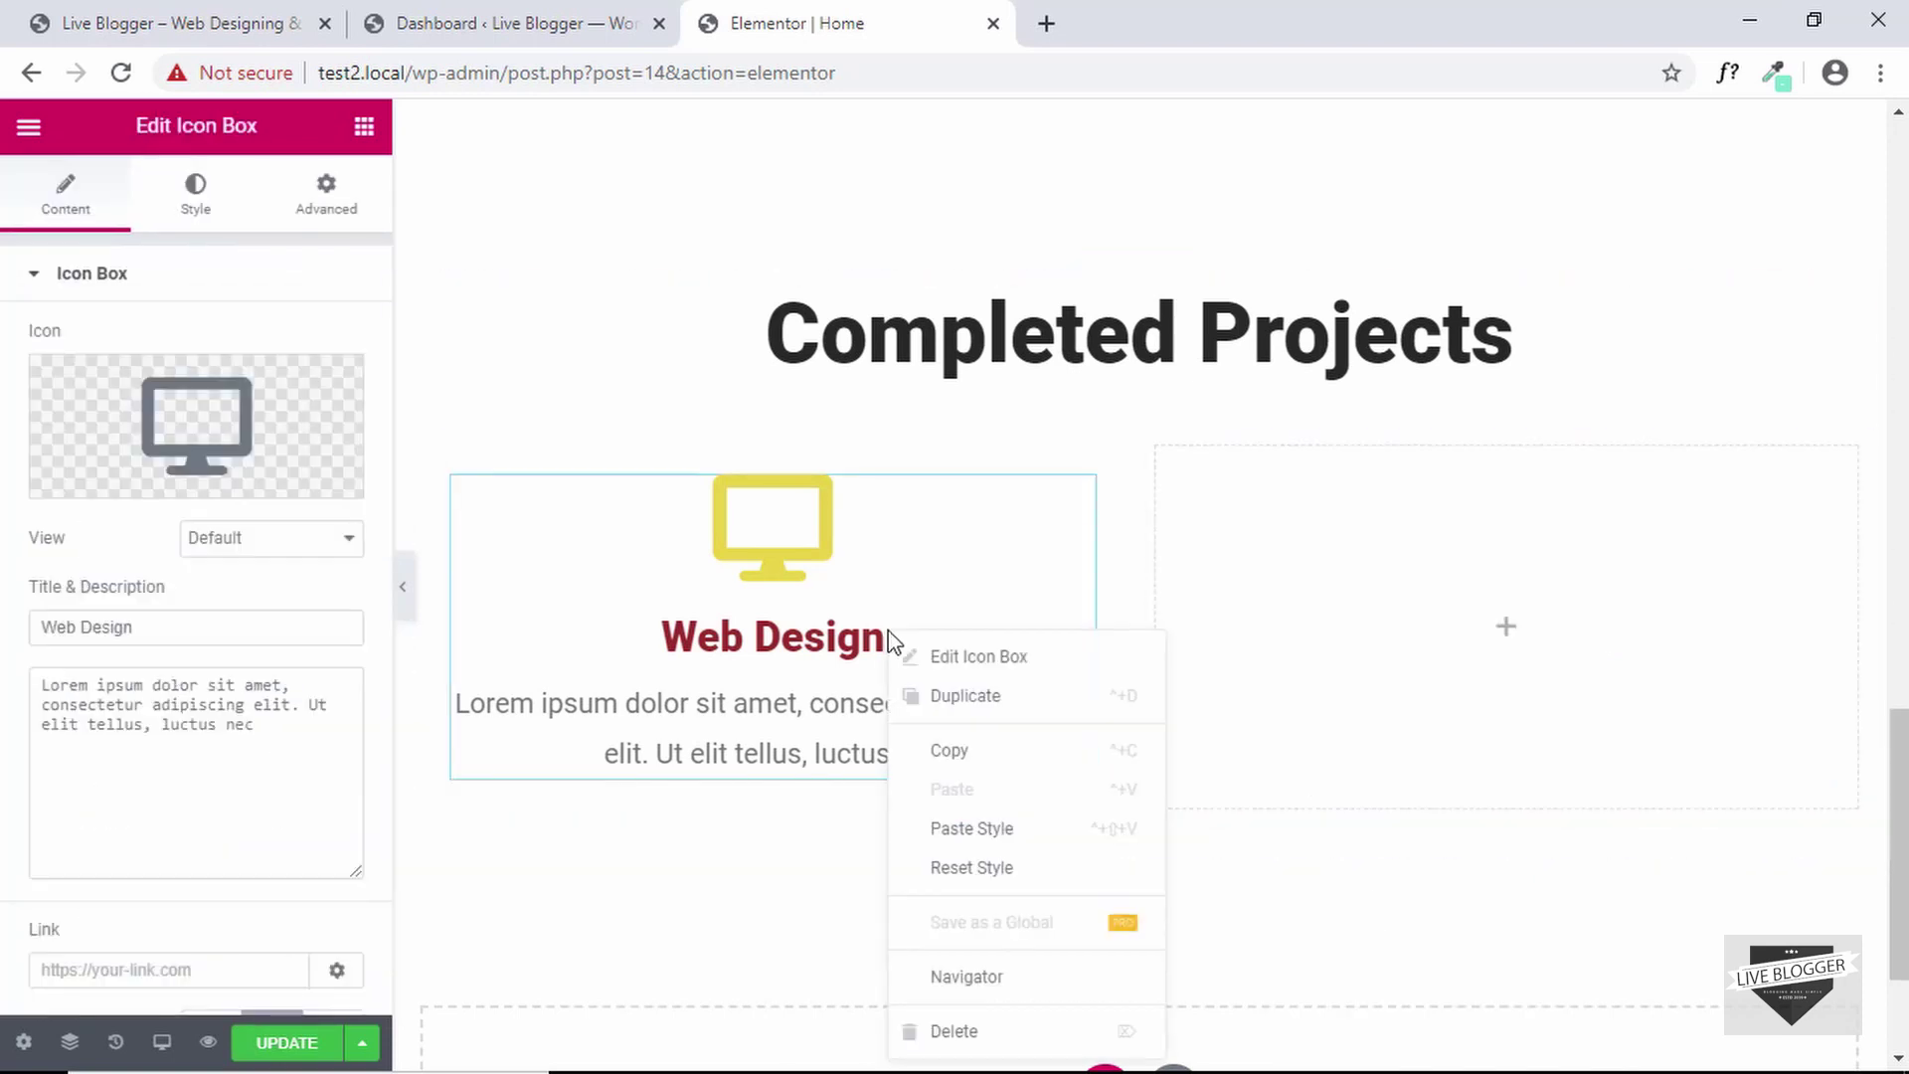
{"action": "left_click", "coordinate": [953, 1034]}
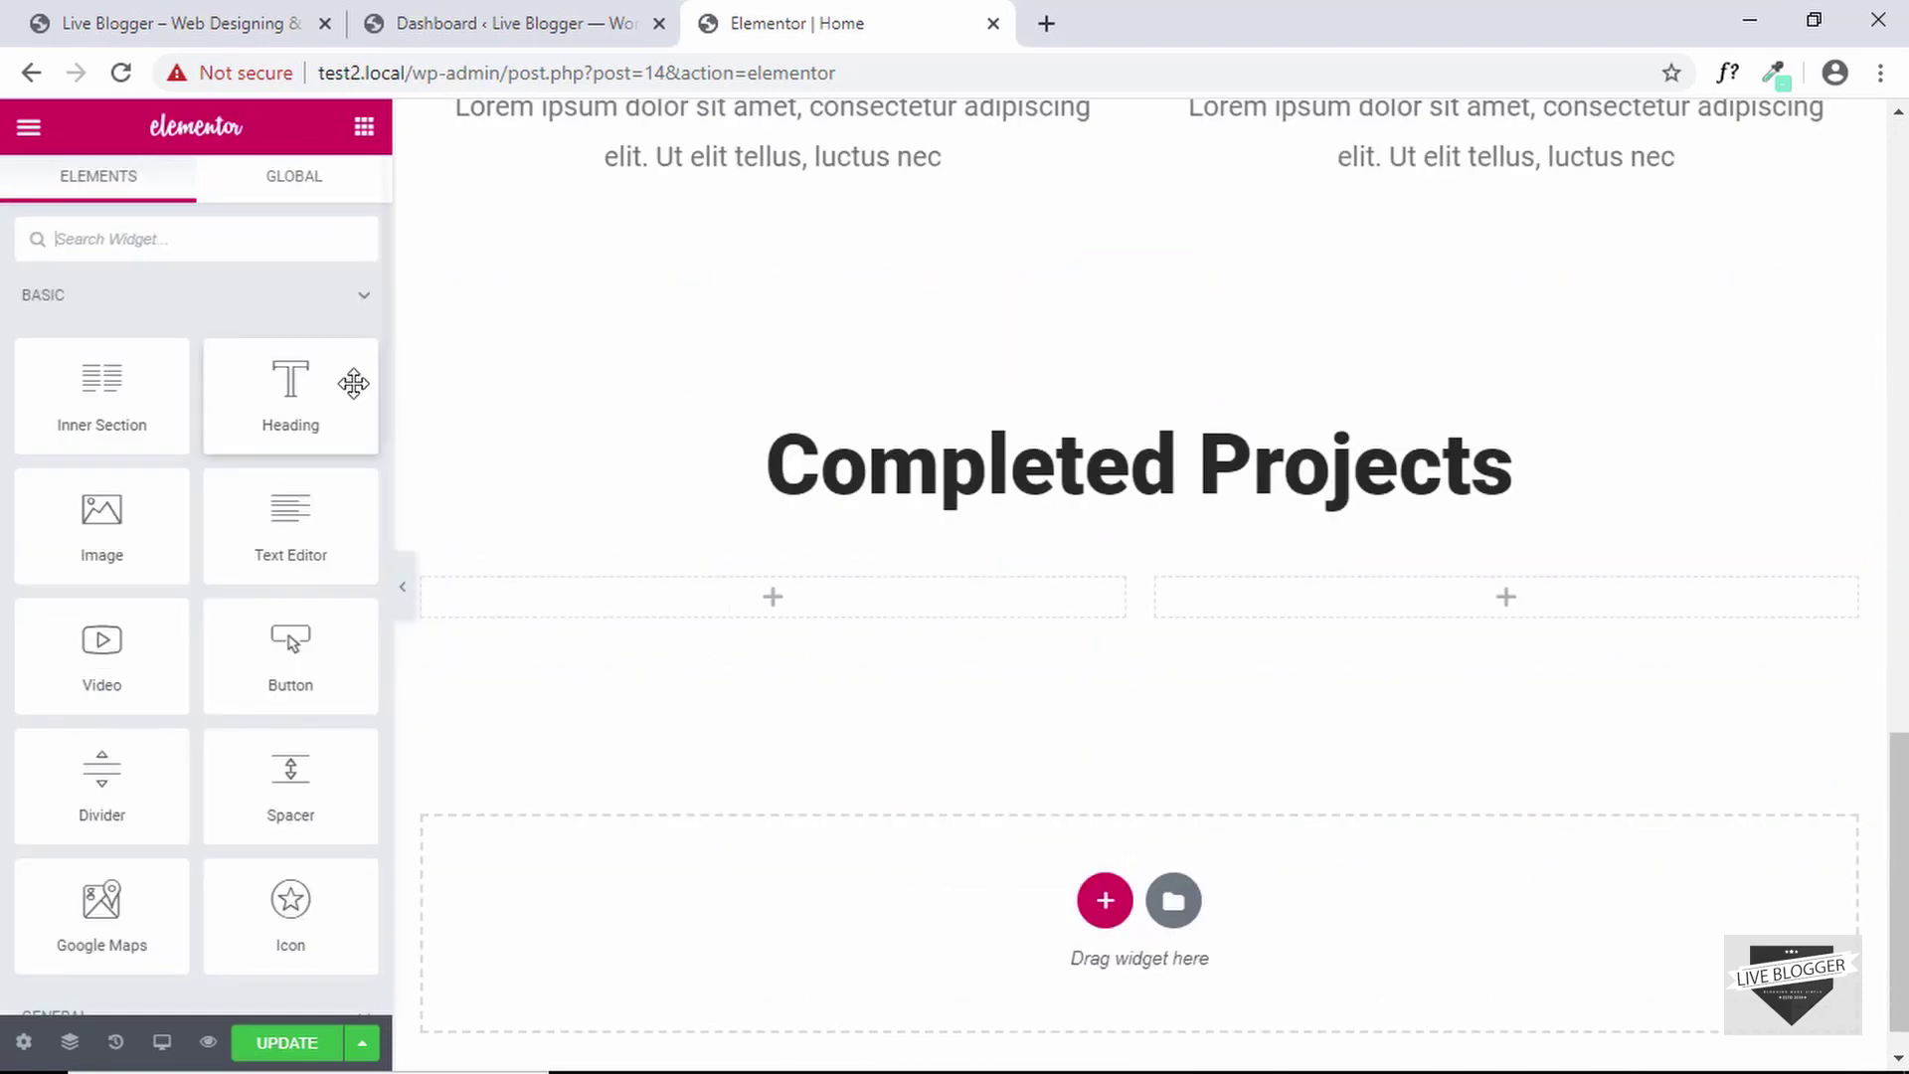
Place a Counter widget in the left empty column with ending number 70
{"action": "left_click", "coordinate": [204, 239]}
{"action": "type", "text": "coun"}
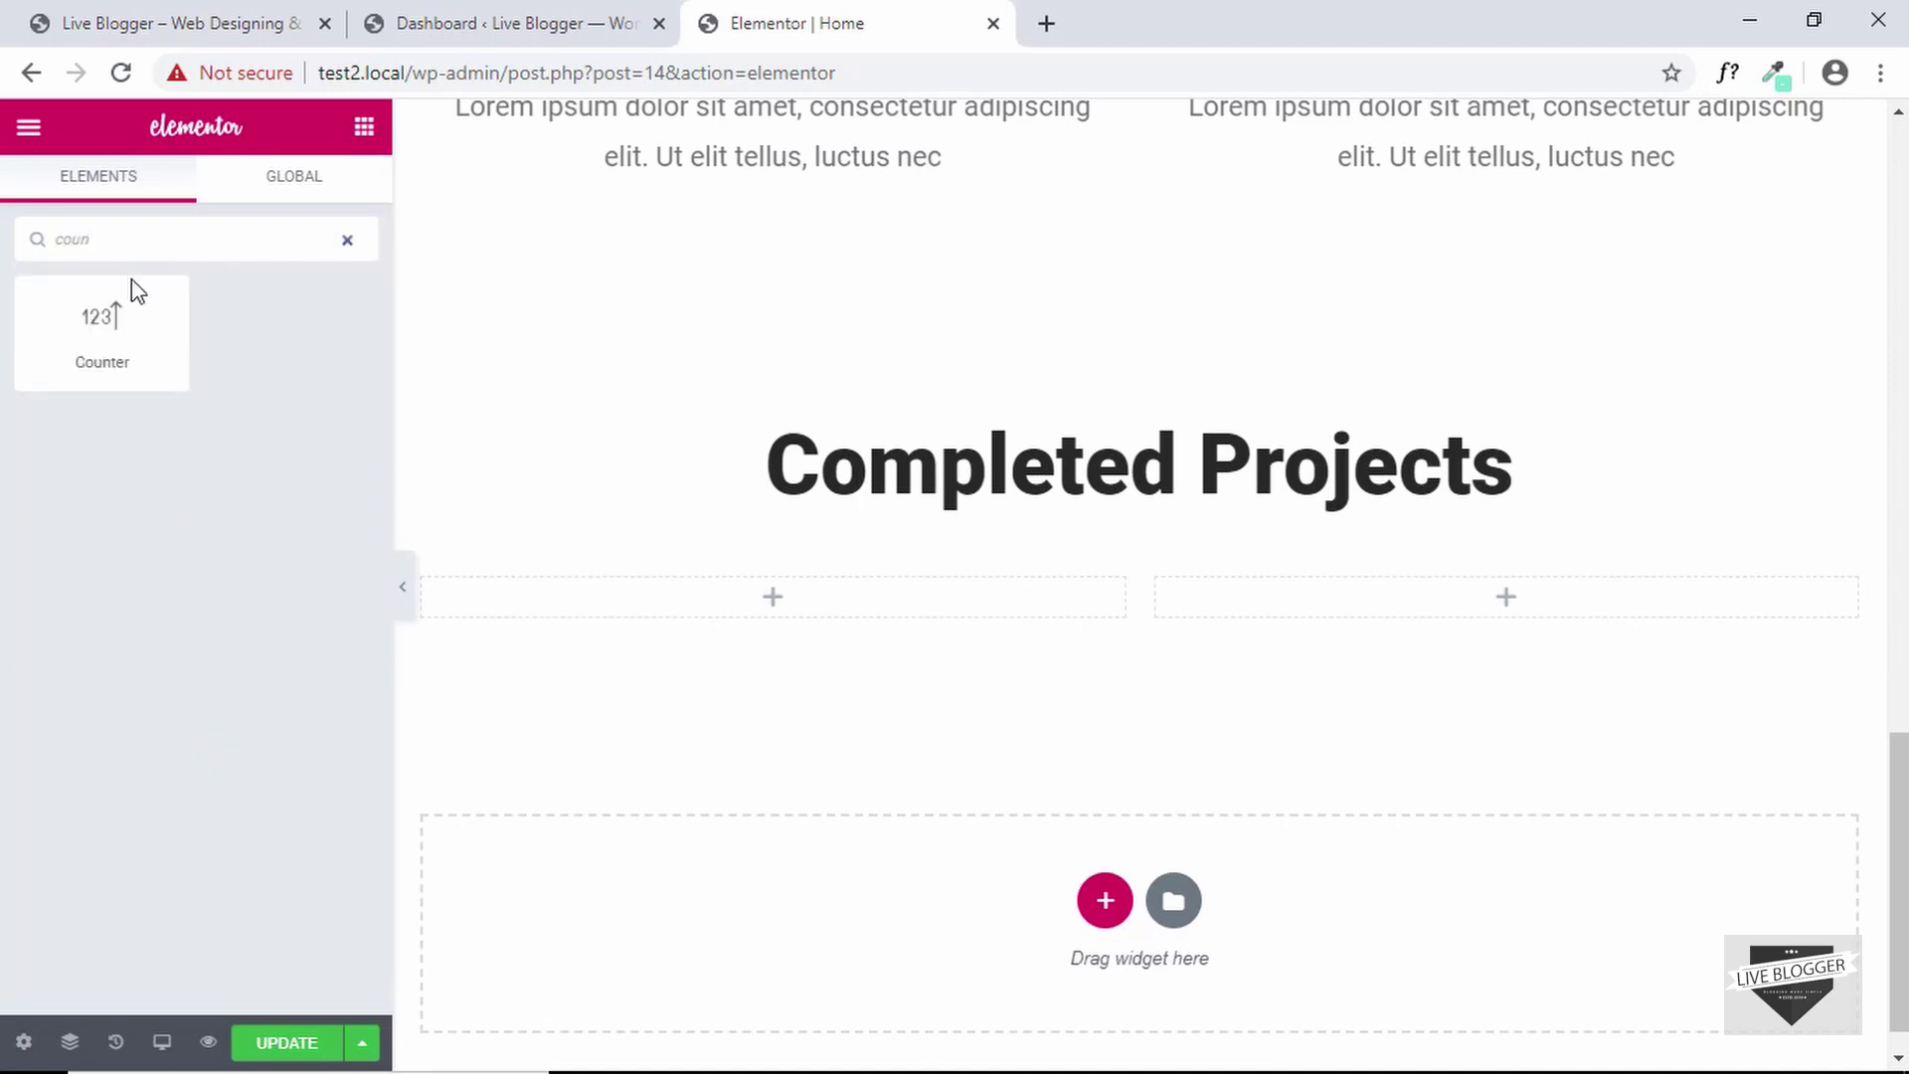
{"action": "left_click_drag", "start_coordinate": [138, 290], "coordinate": [781, 609]}
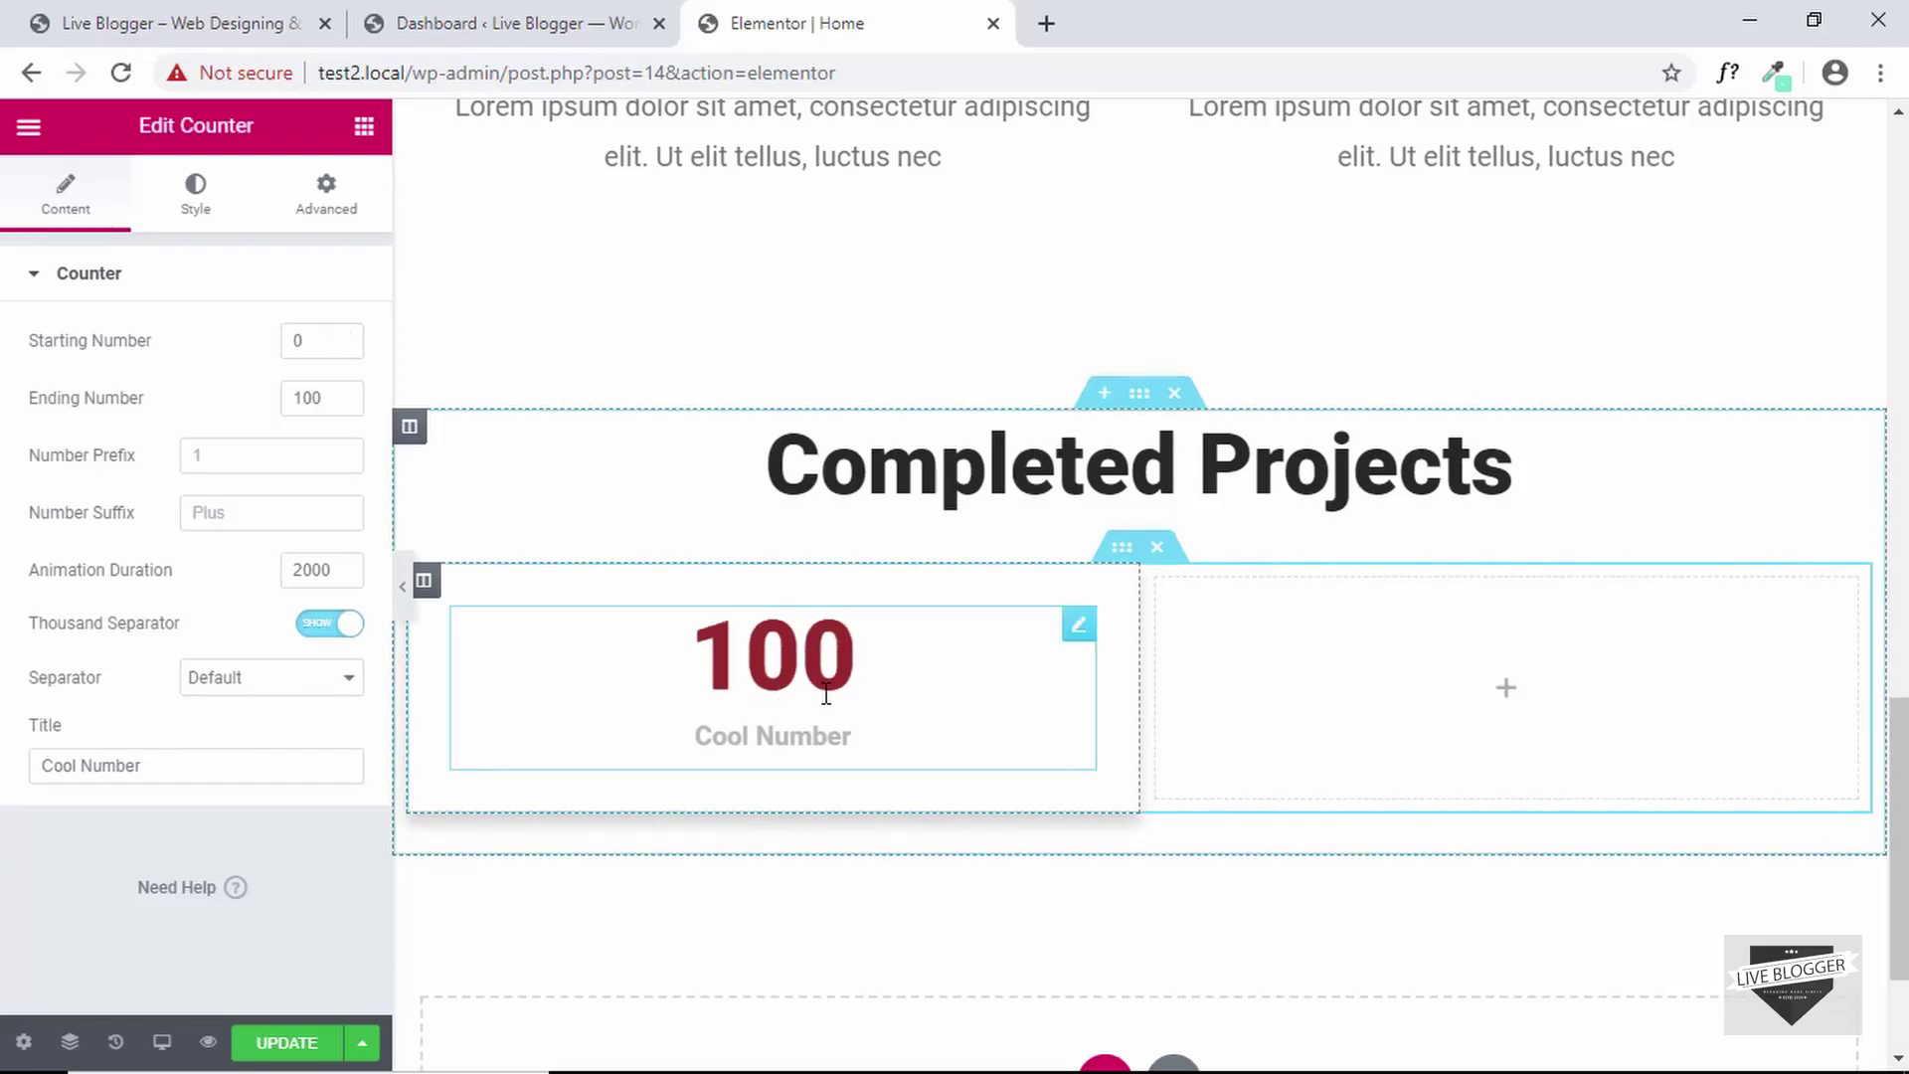
{"action": "left_click", "coordinate": [224, 14]}
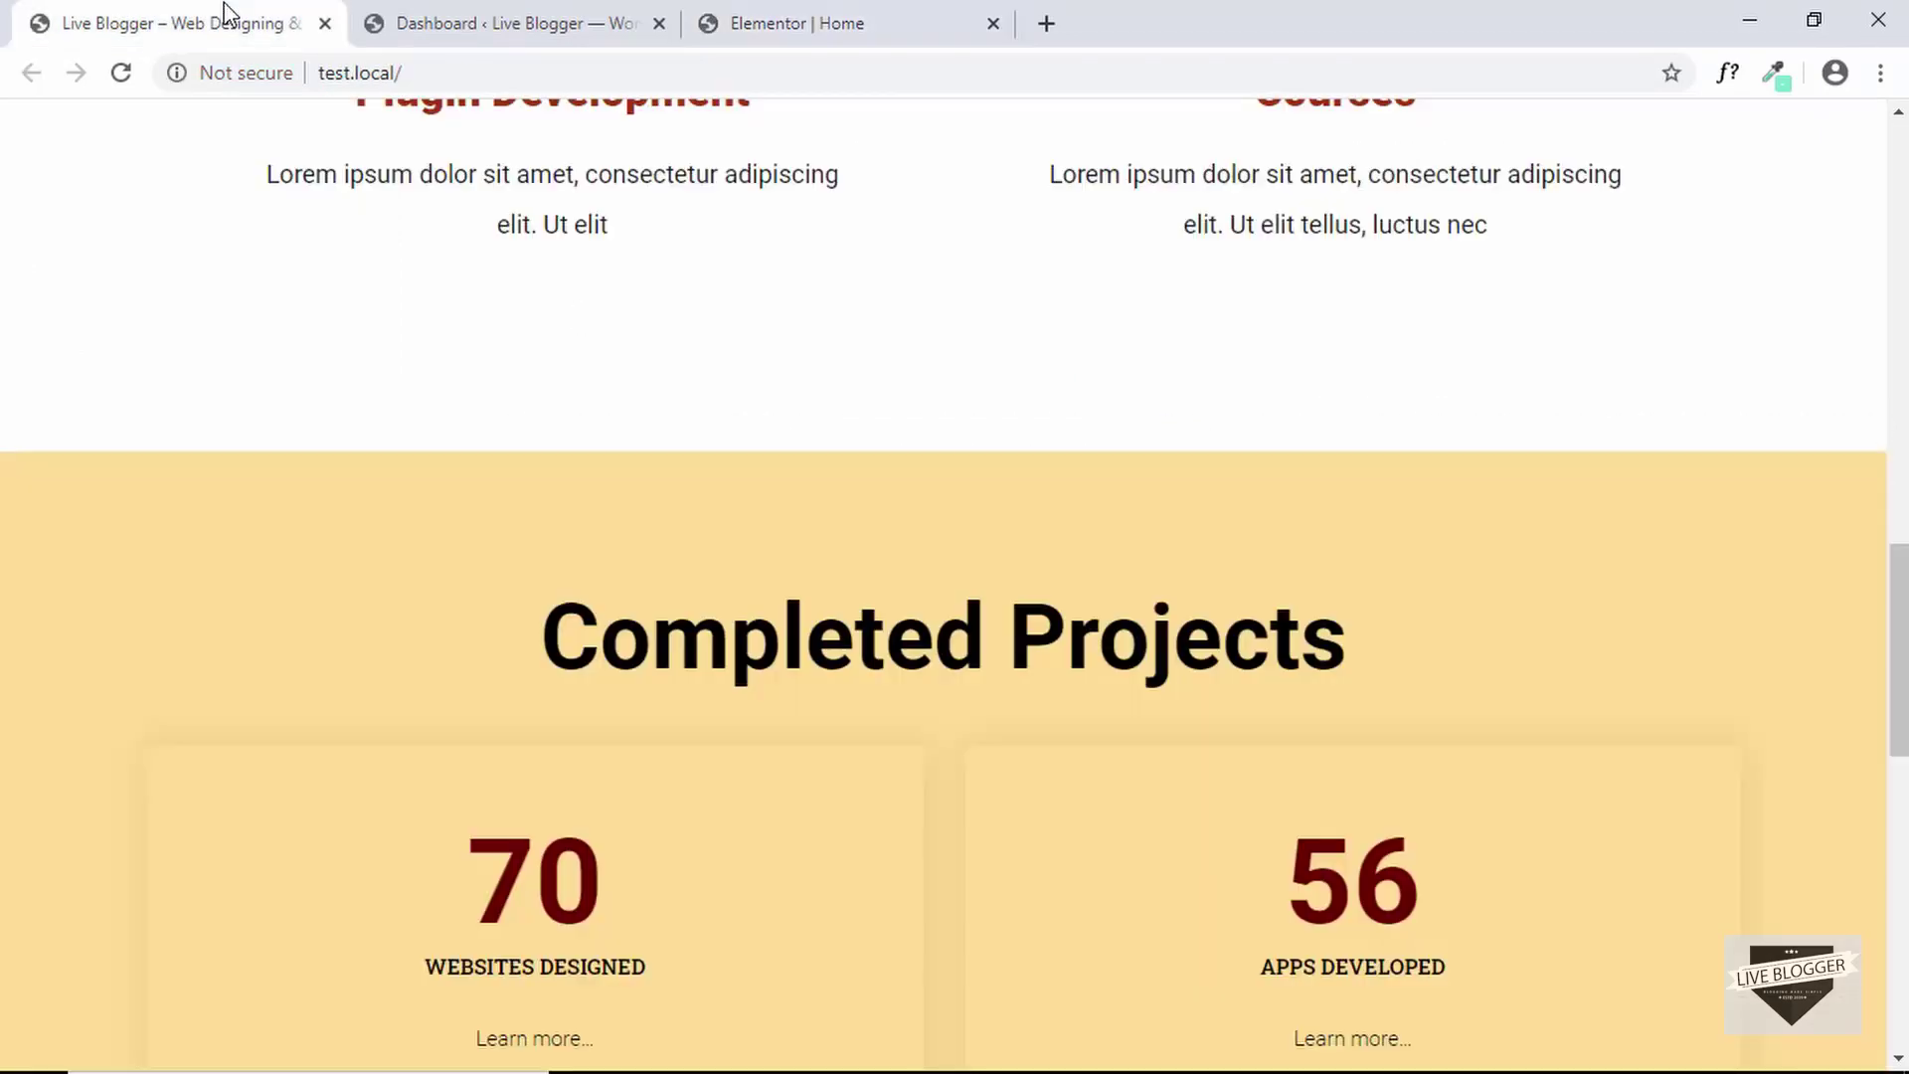
{"action": "left_click", "coordinate": [822, 18]}
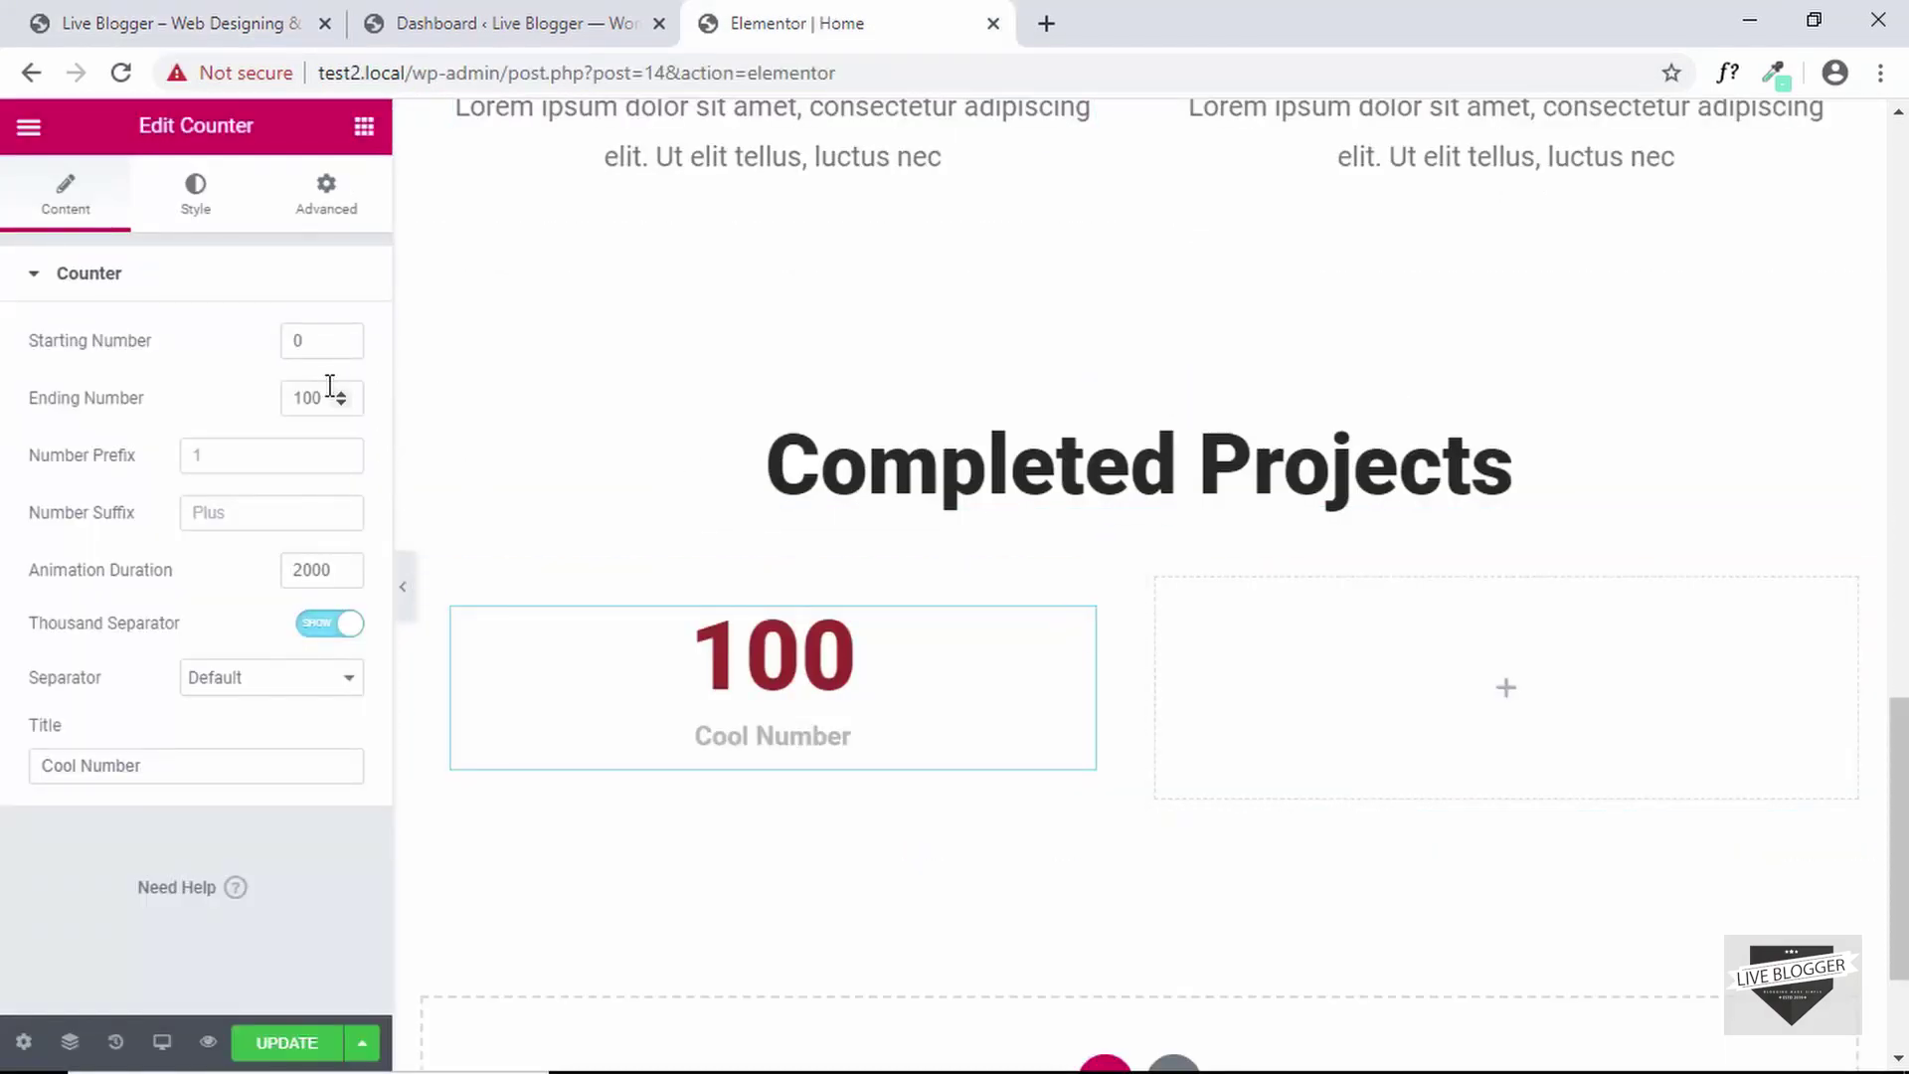
{"action": "left_click_drag", "start_coordinate": [329, 388], "coordinate": [242, 400]}
{"action": "type", "text": "70"}
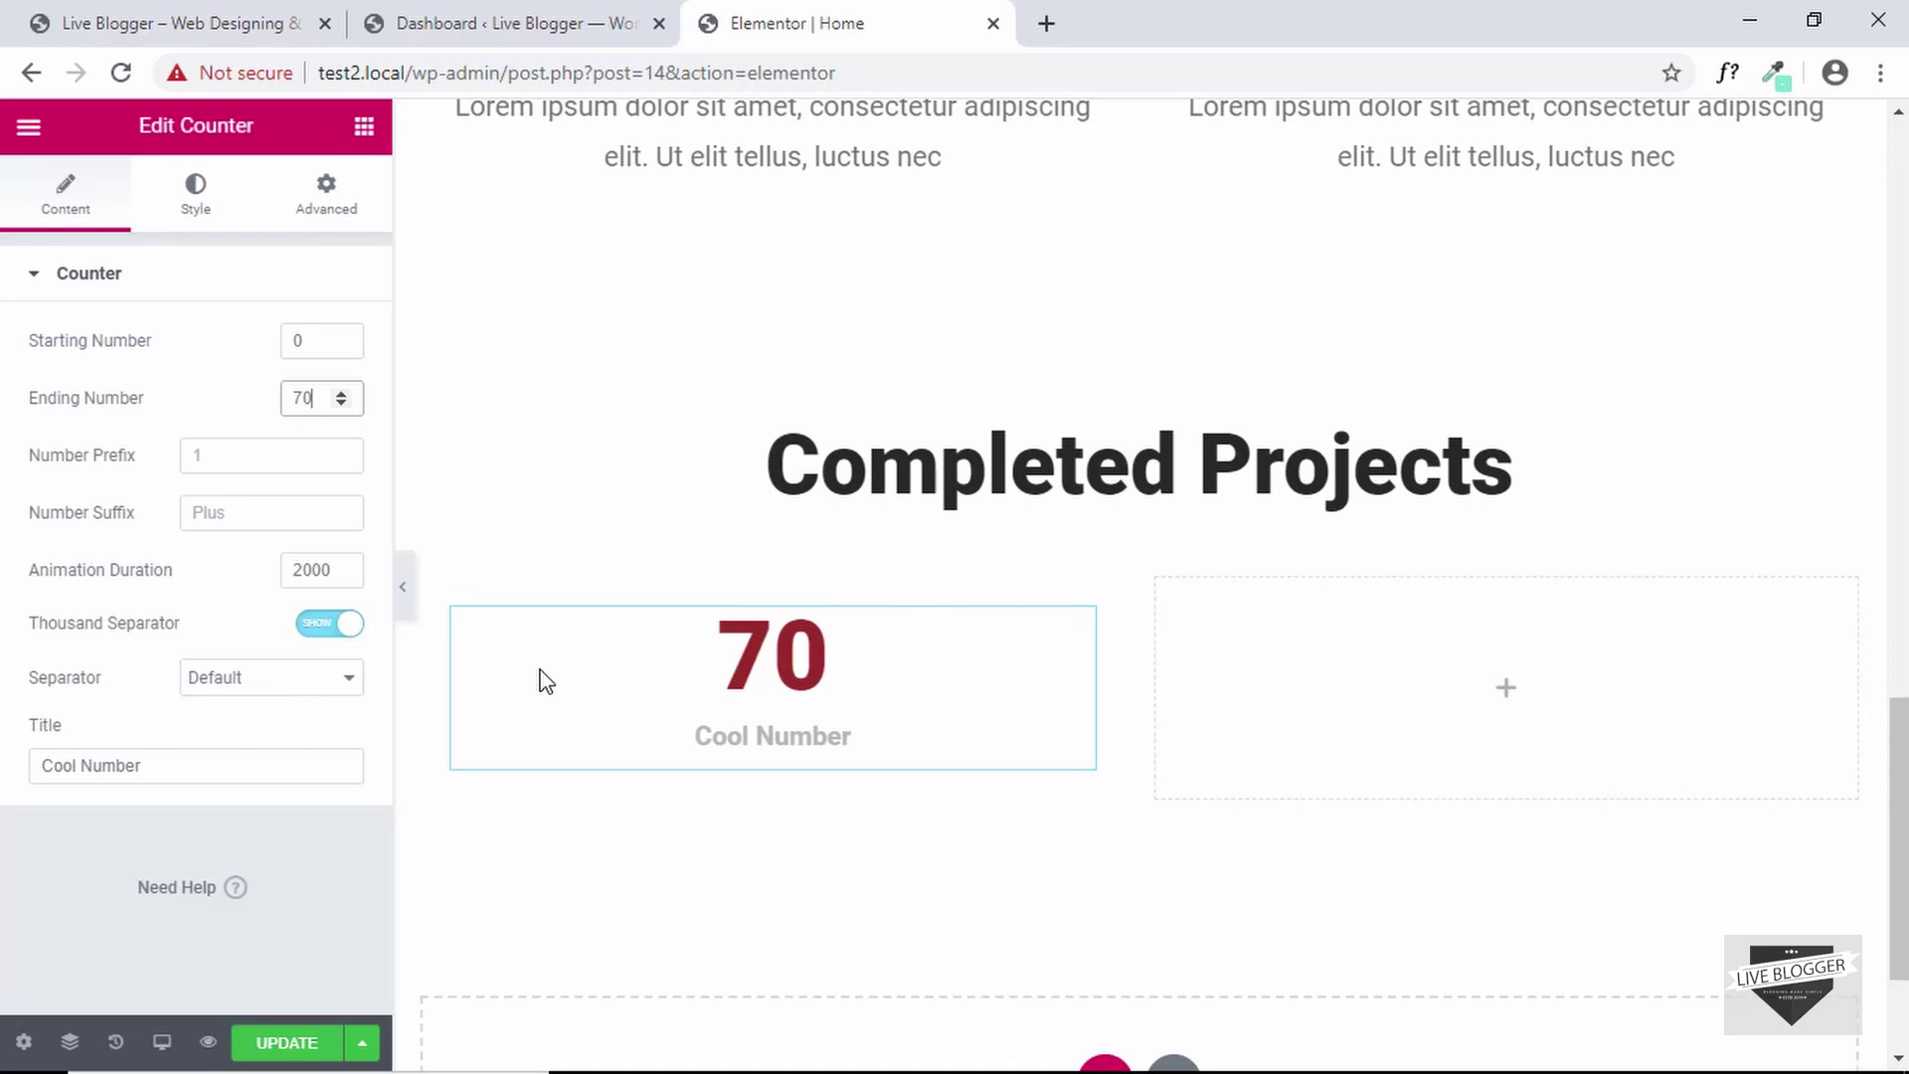
Set the counter number's typography size to 90 px
{"action": "left_click", "coordinate": [213, 209]}
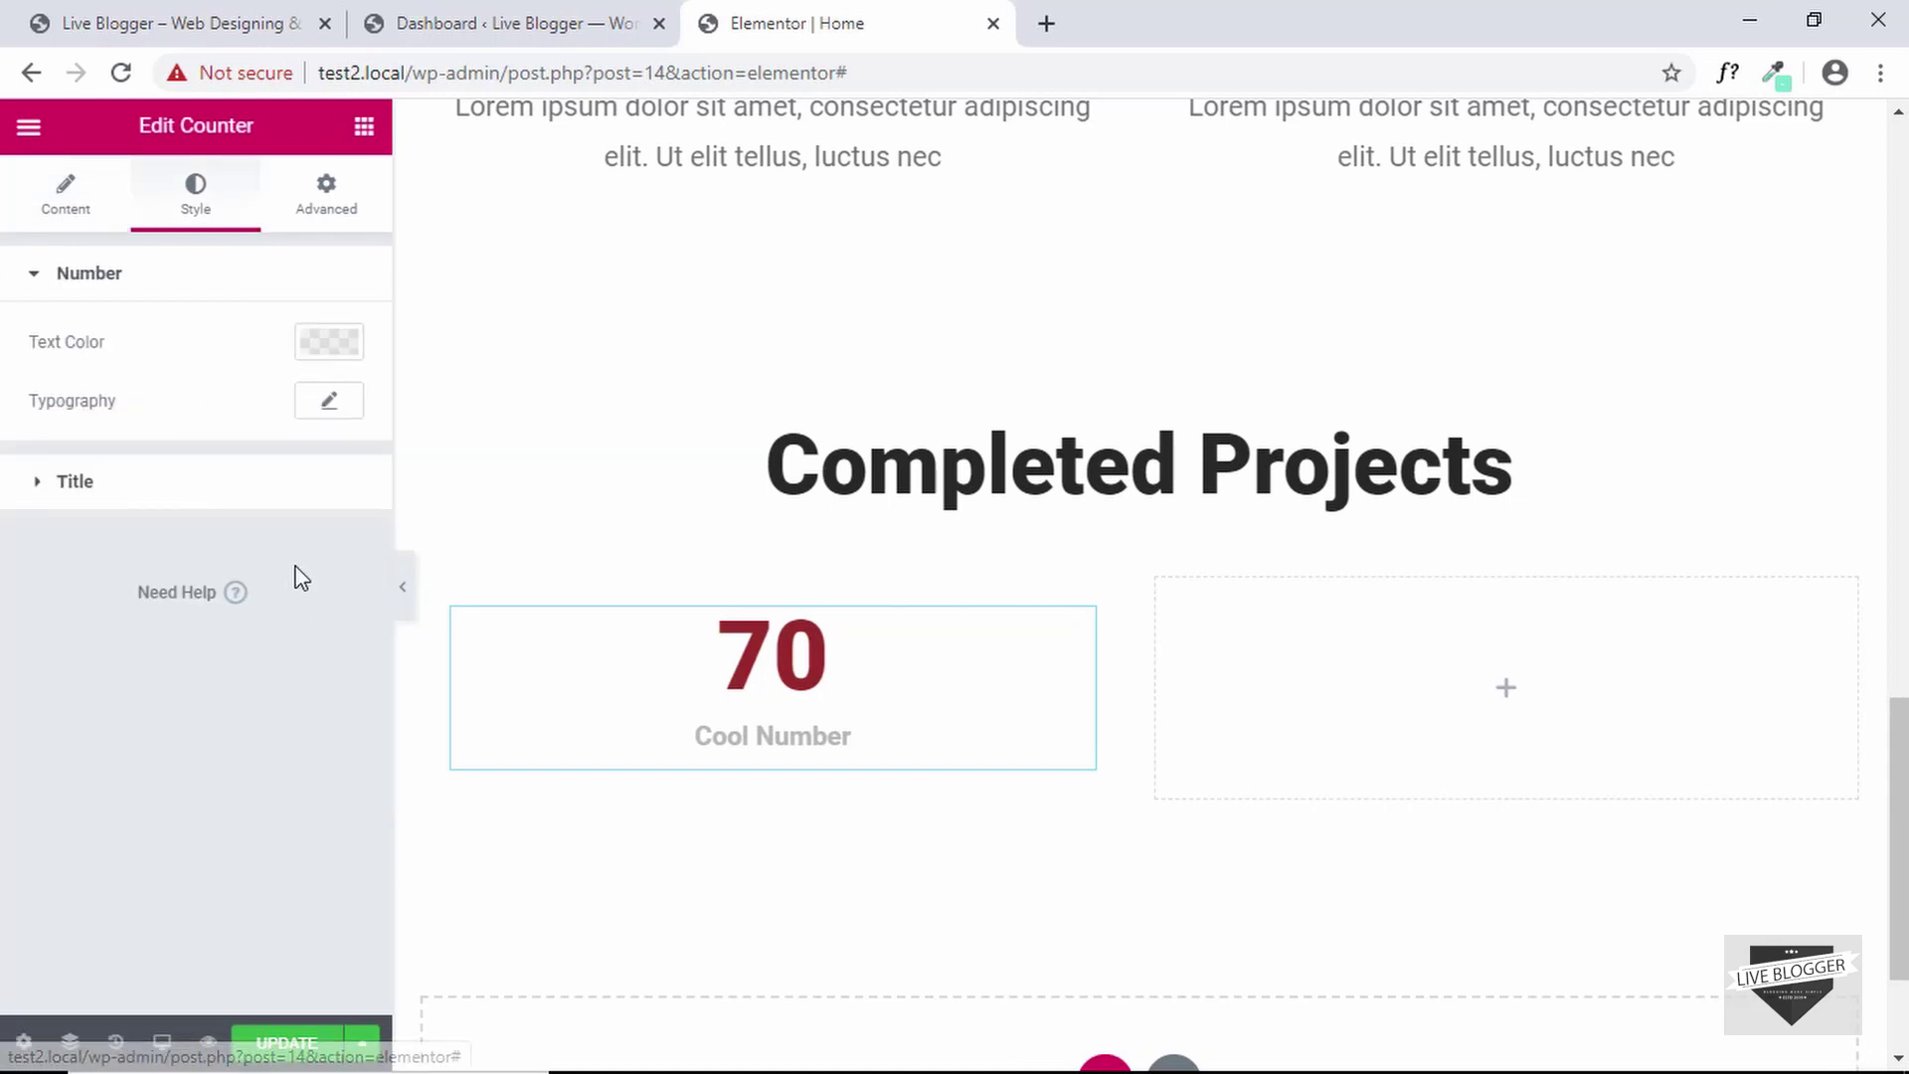
{"action": "left_click", "coordinate": [331, 403]}
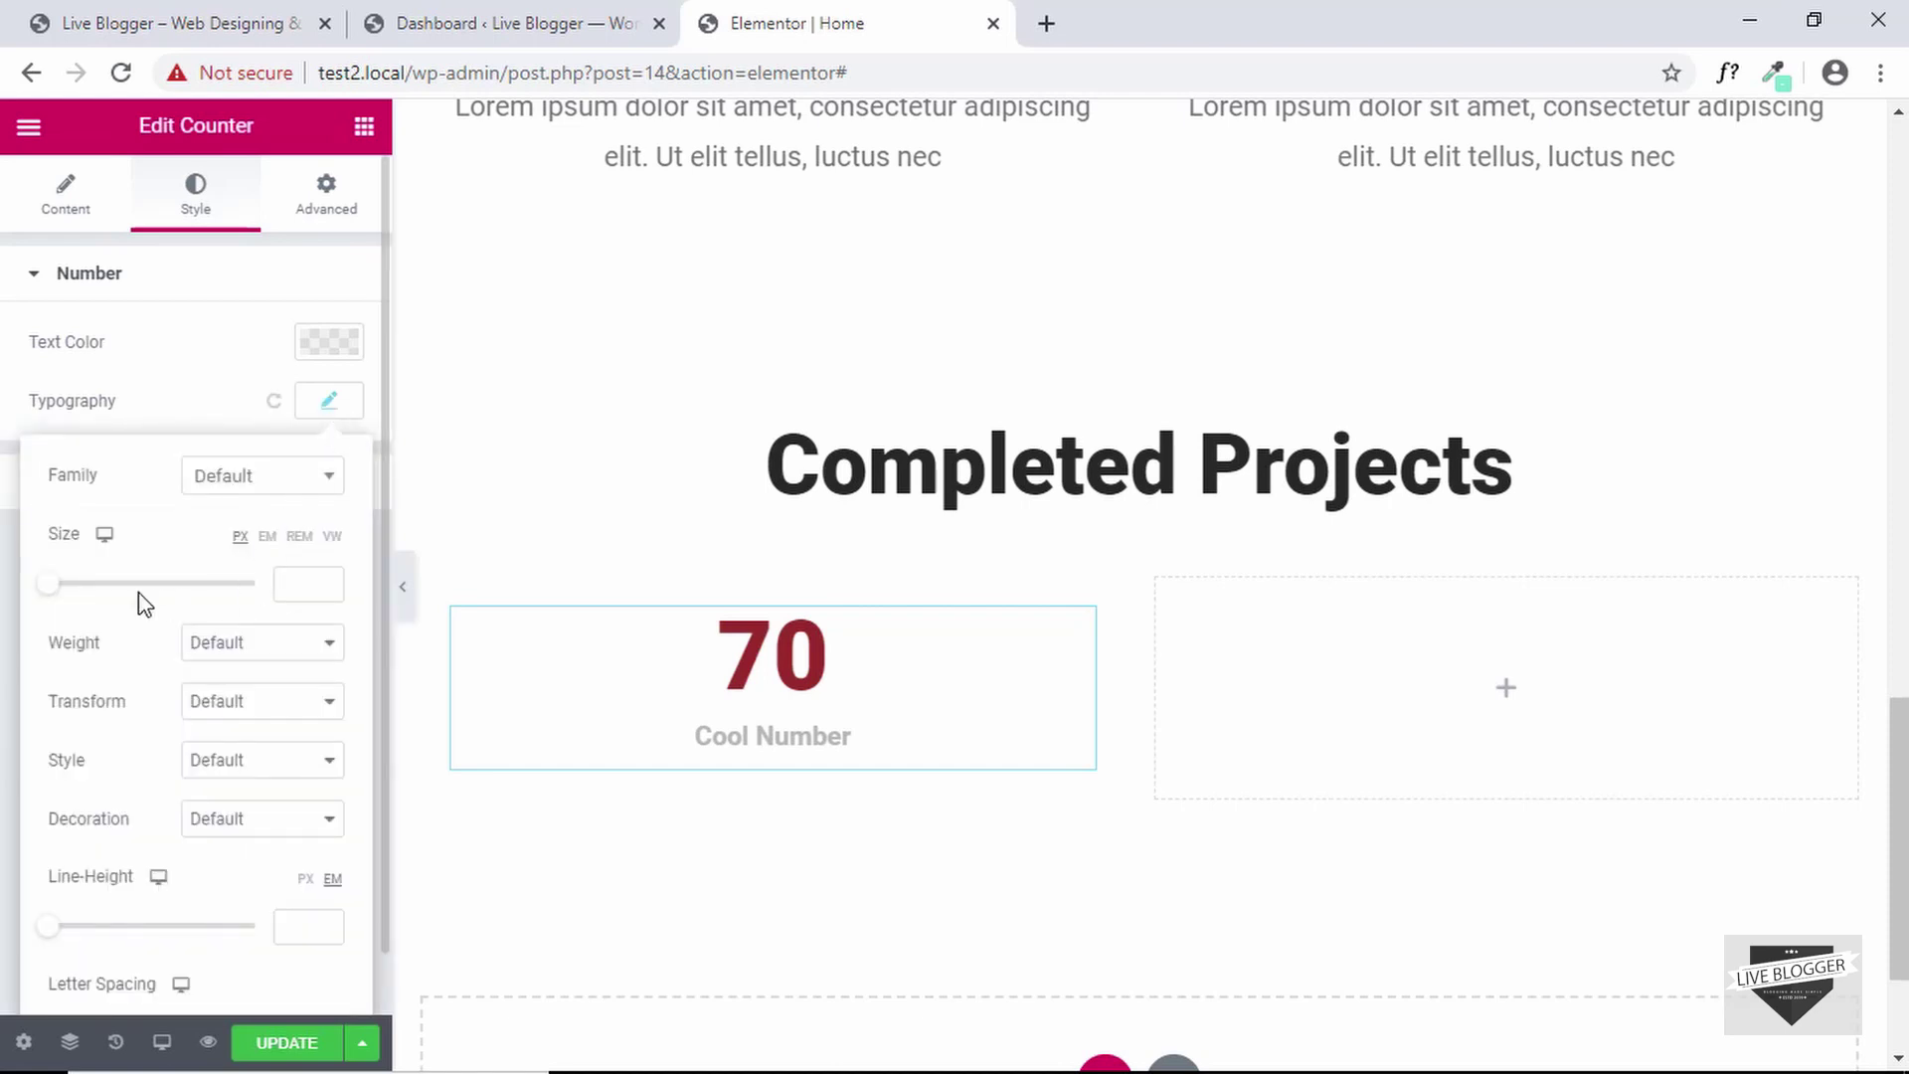
{"action": "left_click_drag", "start_coordinate": [52, 597], "coordinate": [148, 609]}
{"action": "left_click", "coordinate": [154, 12]}
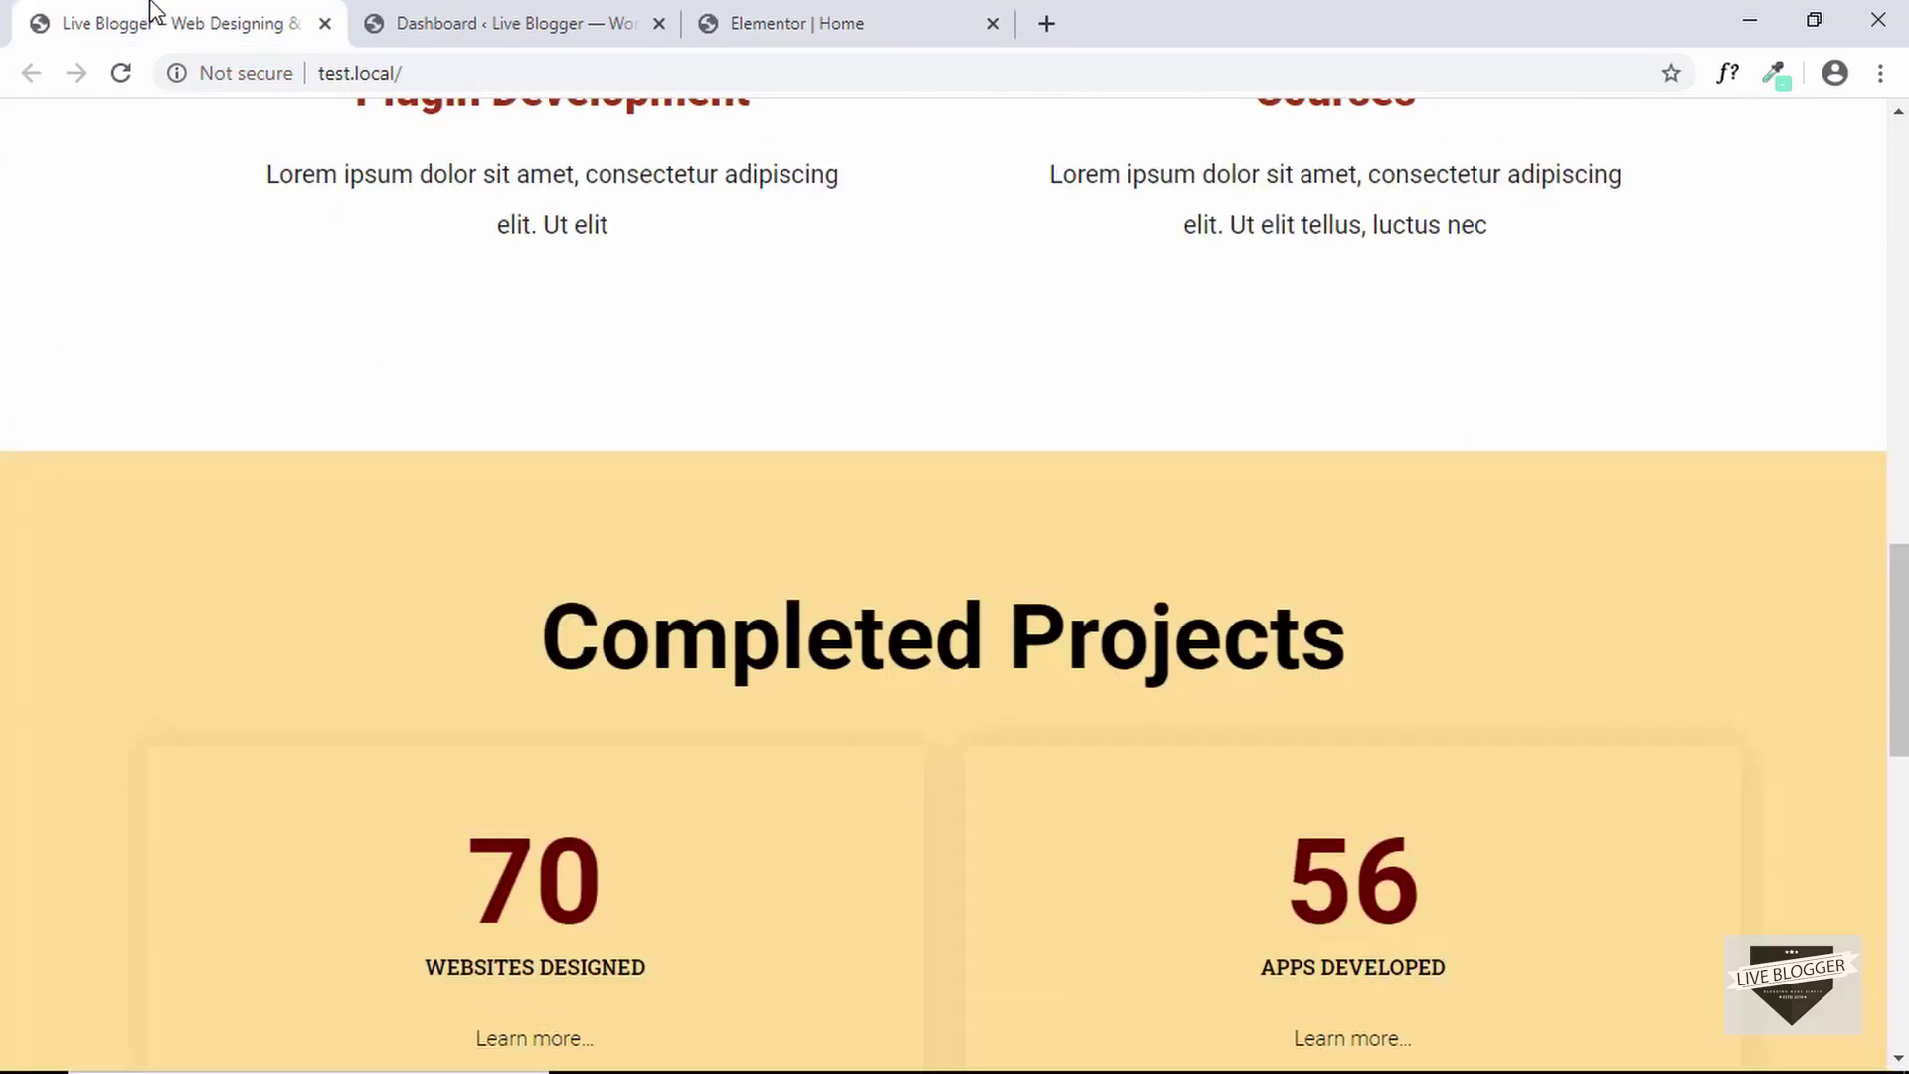
{"action": "left_click", "coordinate": [939, 18]}
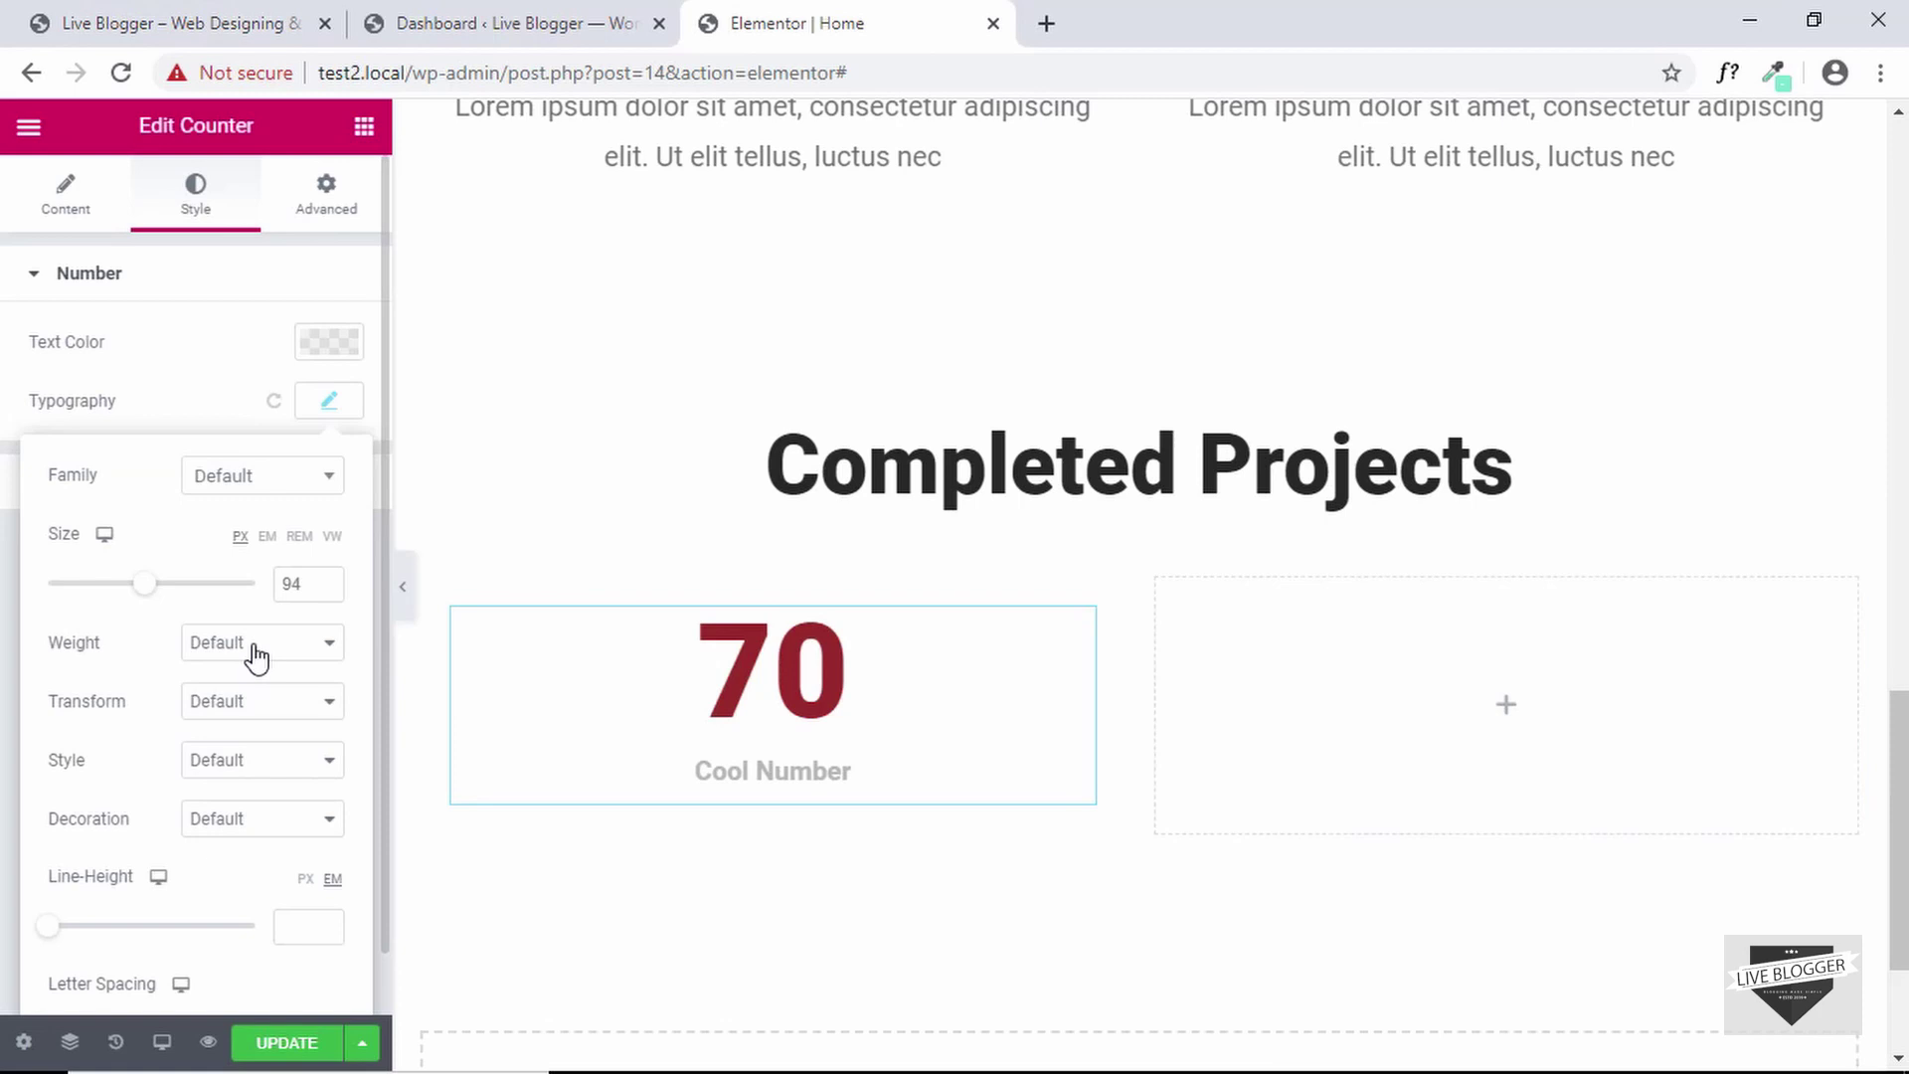
{"action": "left_click_drag", "start_coordinate": [141, 594], "coordinate": [139, 595]}
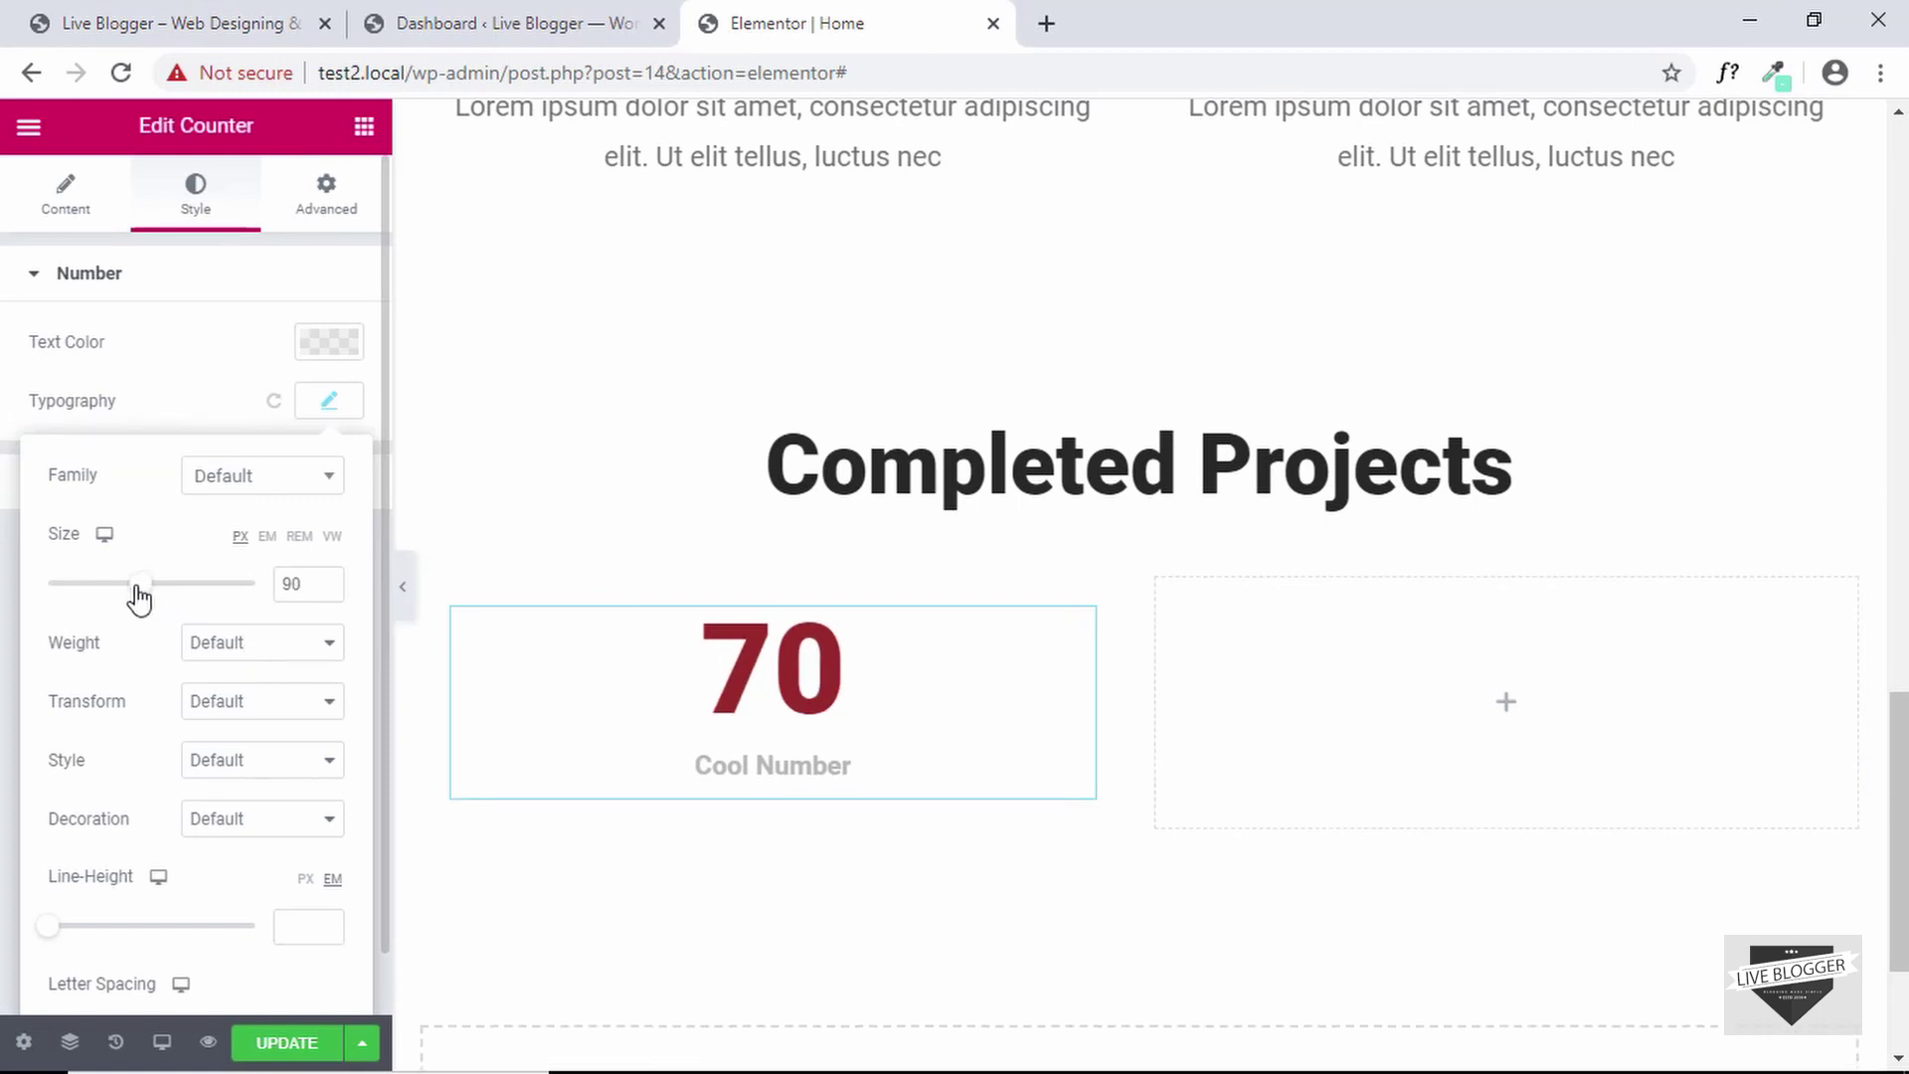
{"action": "scroll", "coordinate": [801, 502], "scroll_direction": "down", "scroll_amount": 2}
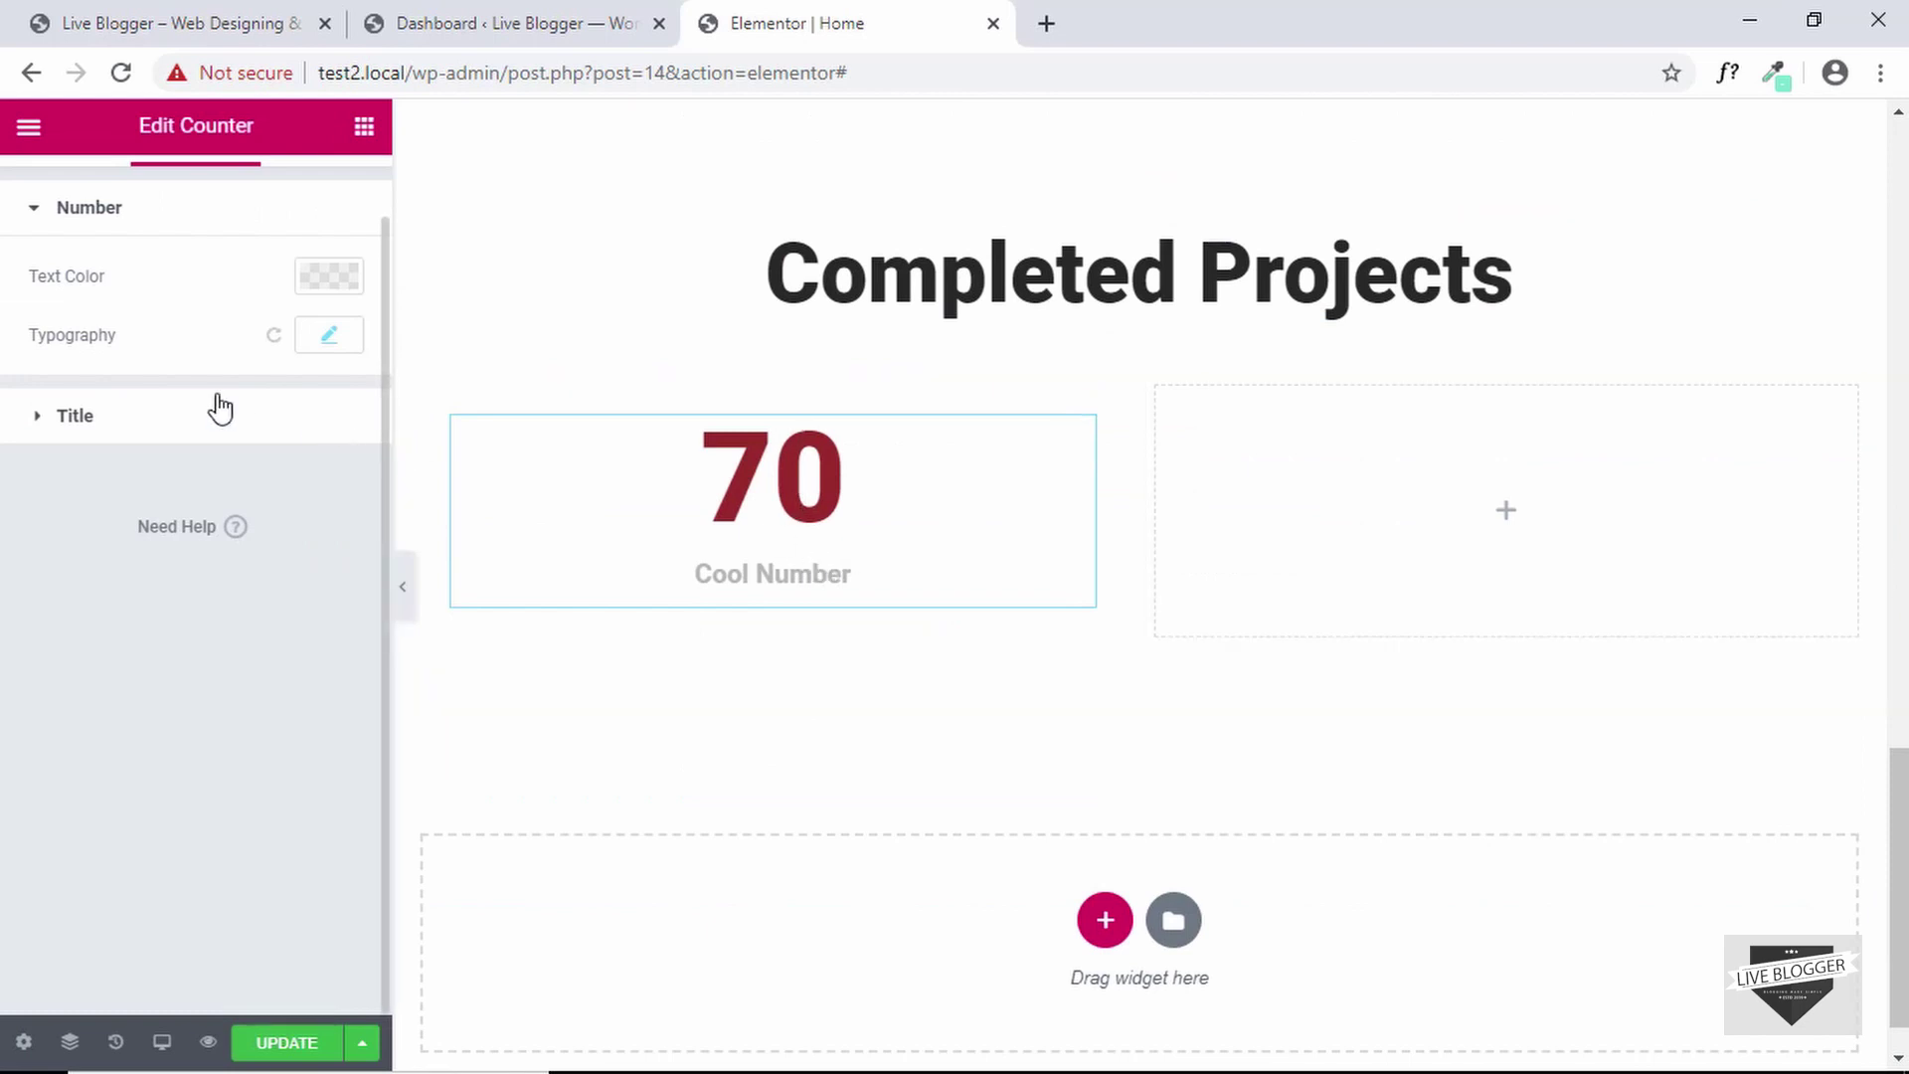
Make the counter title's text colour black
{"action": "left_click", "coordinate": [37, 434]}
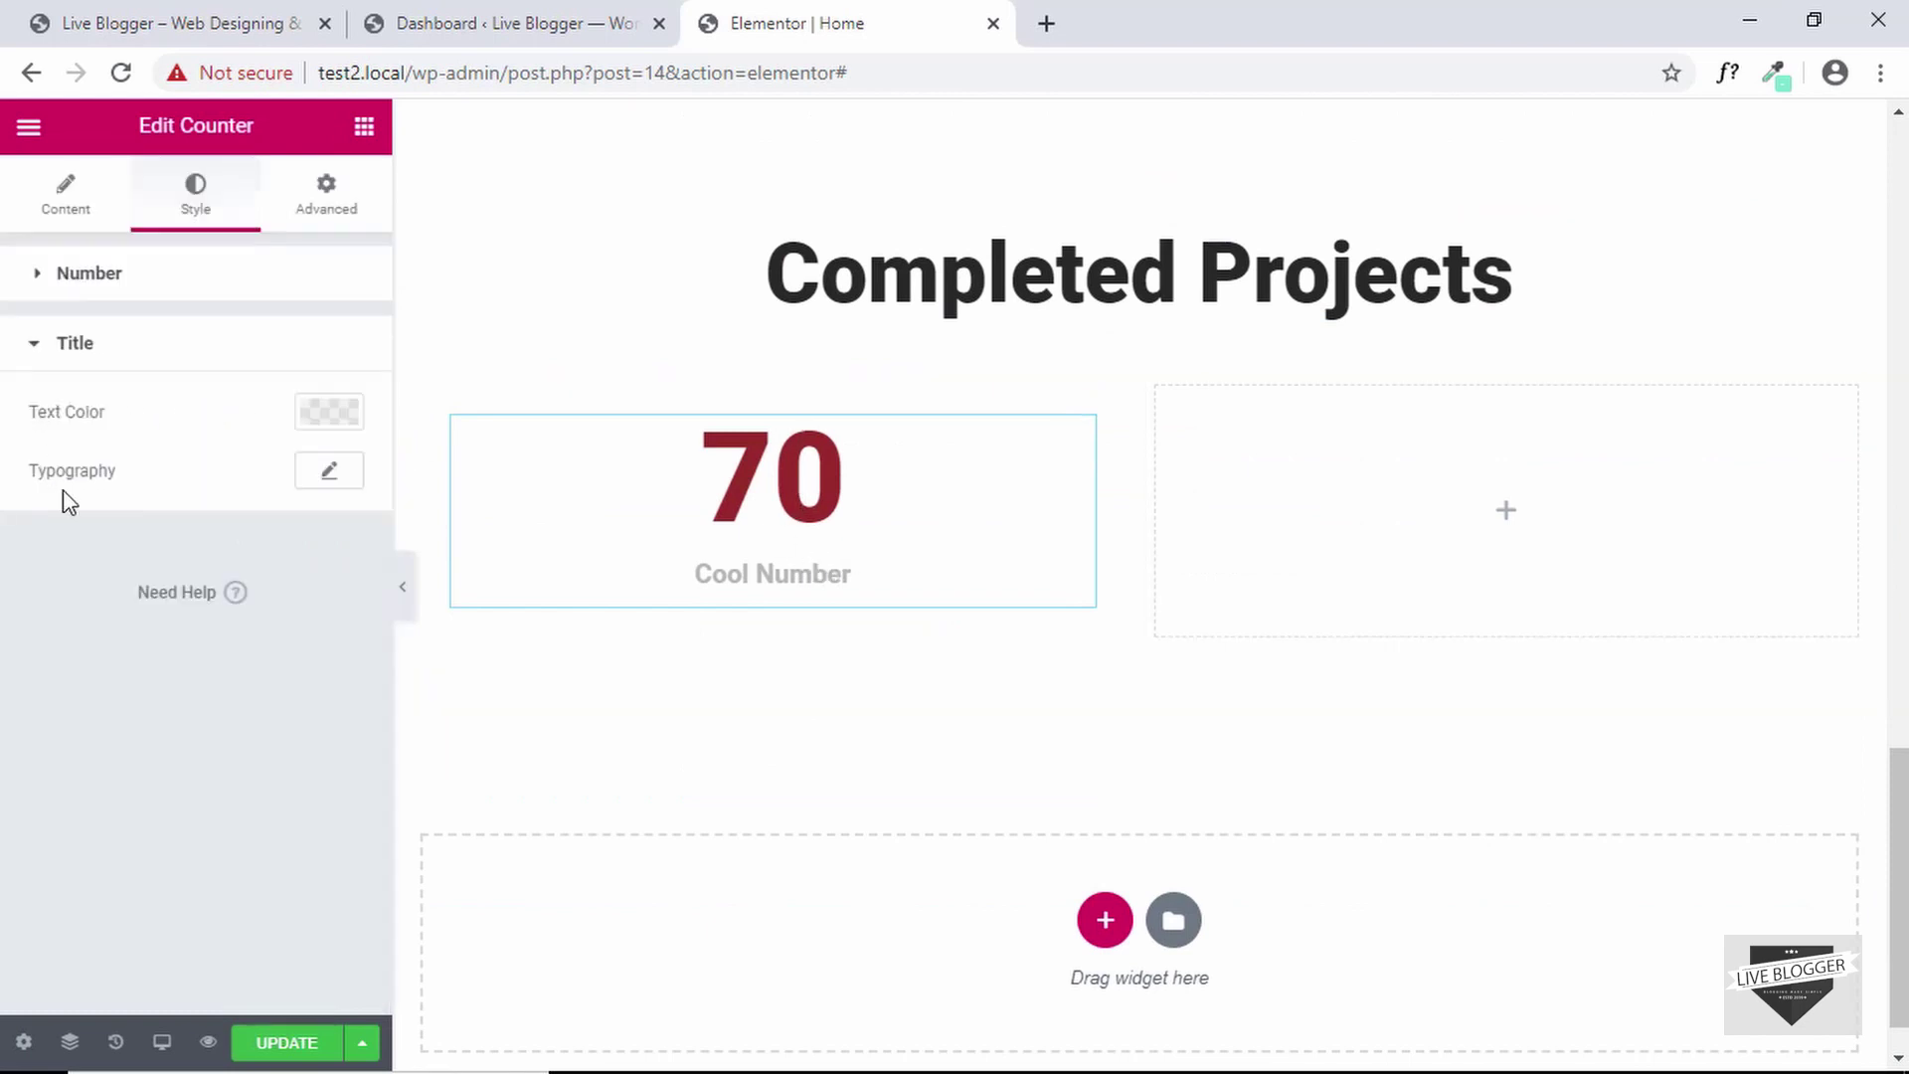
{"action": "left_click", "coordinate": [344, 430]}
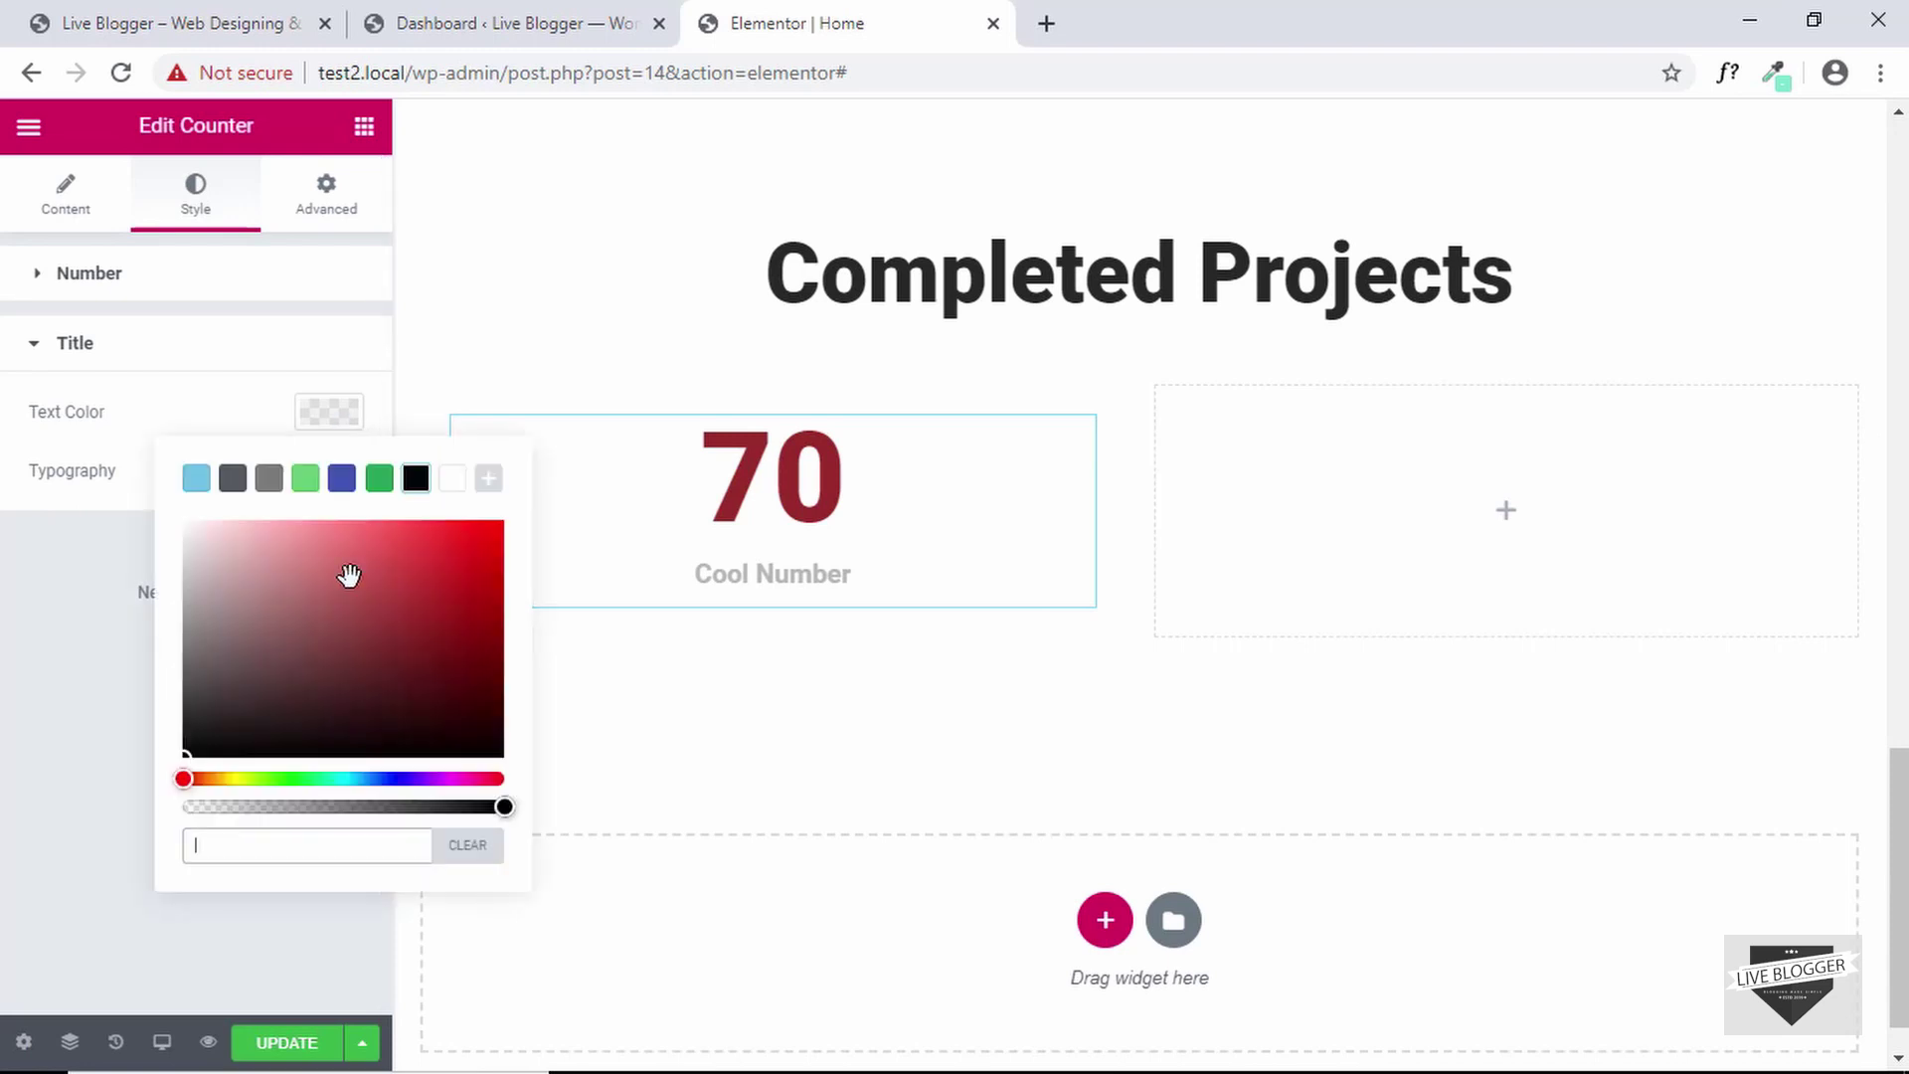
{"action": "left_click", "coordinate": [414, 499]}
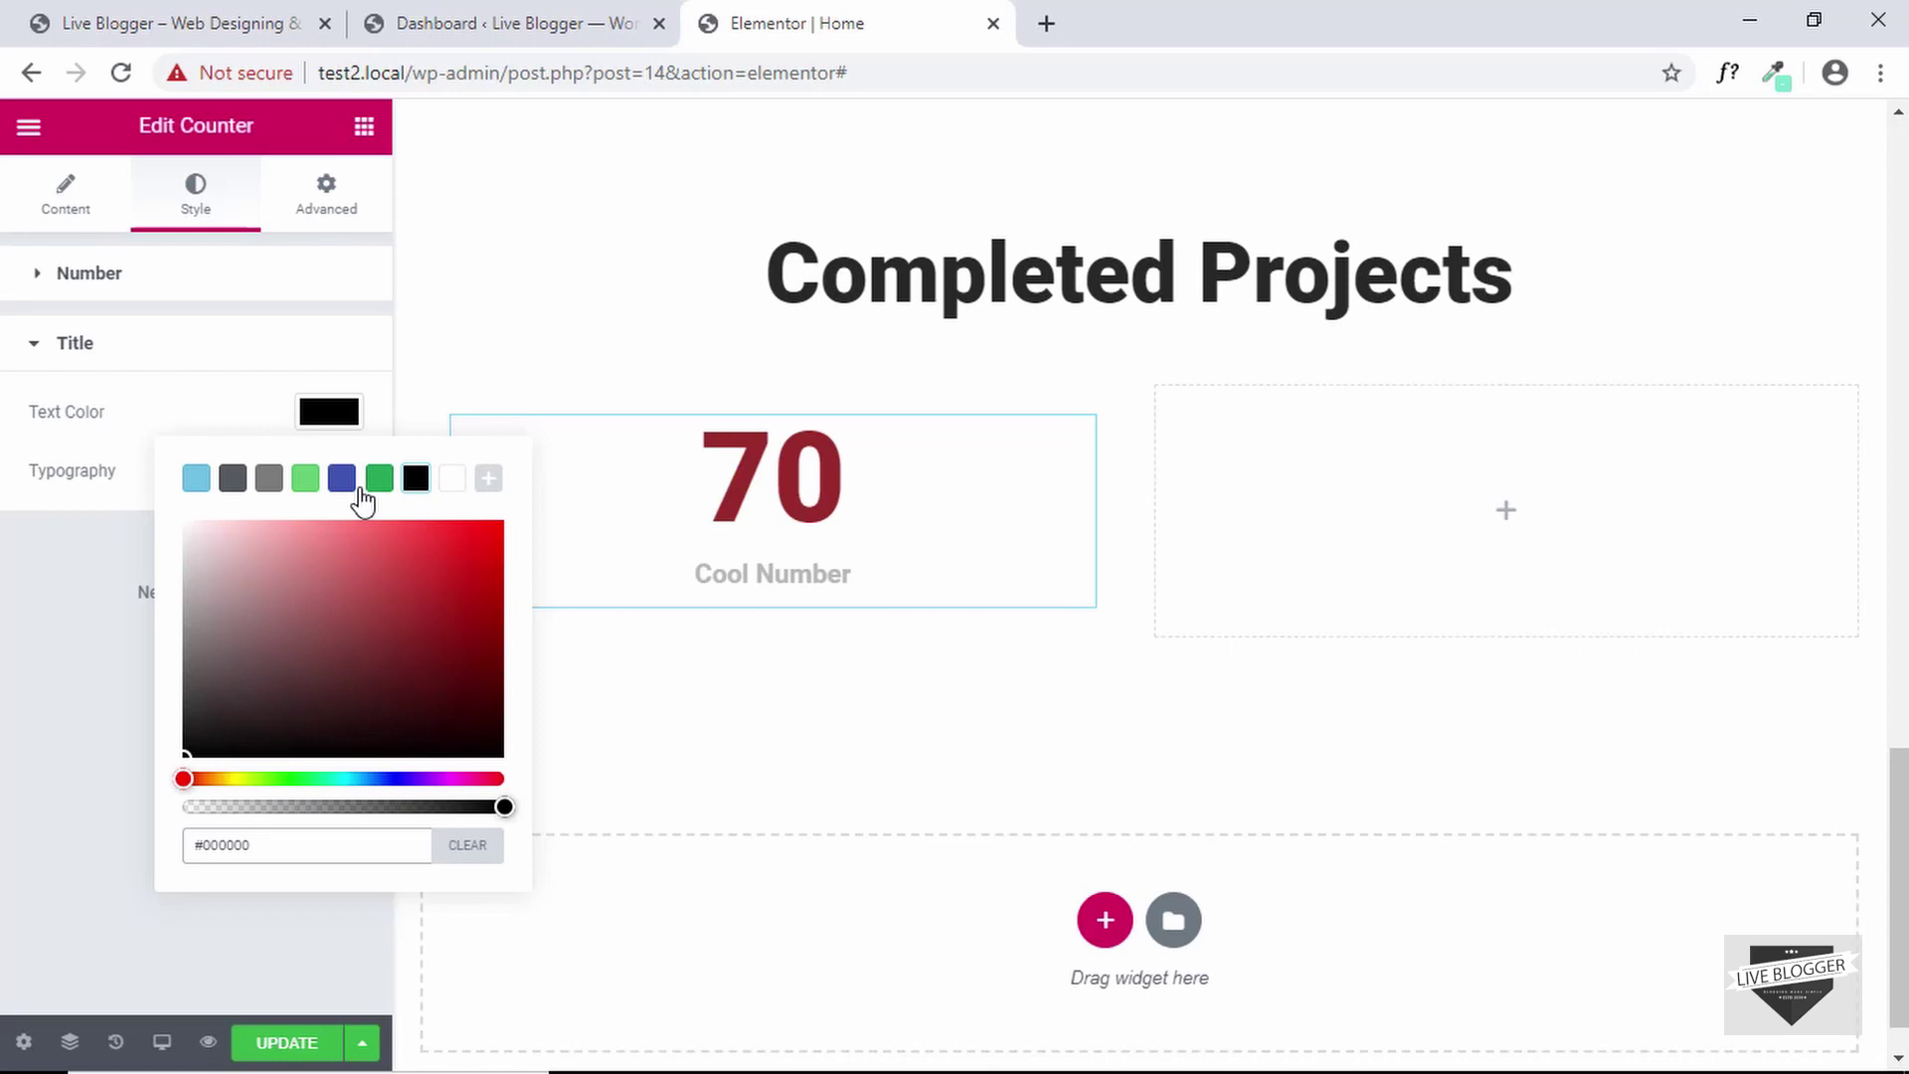
{"action": "left_click", "coordinate": [378, 482]}
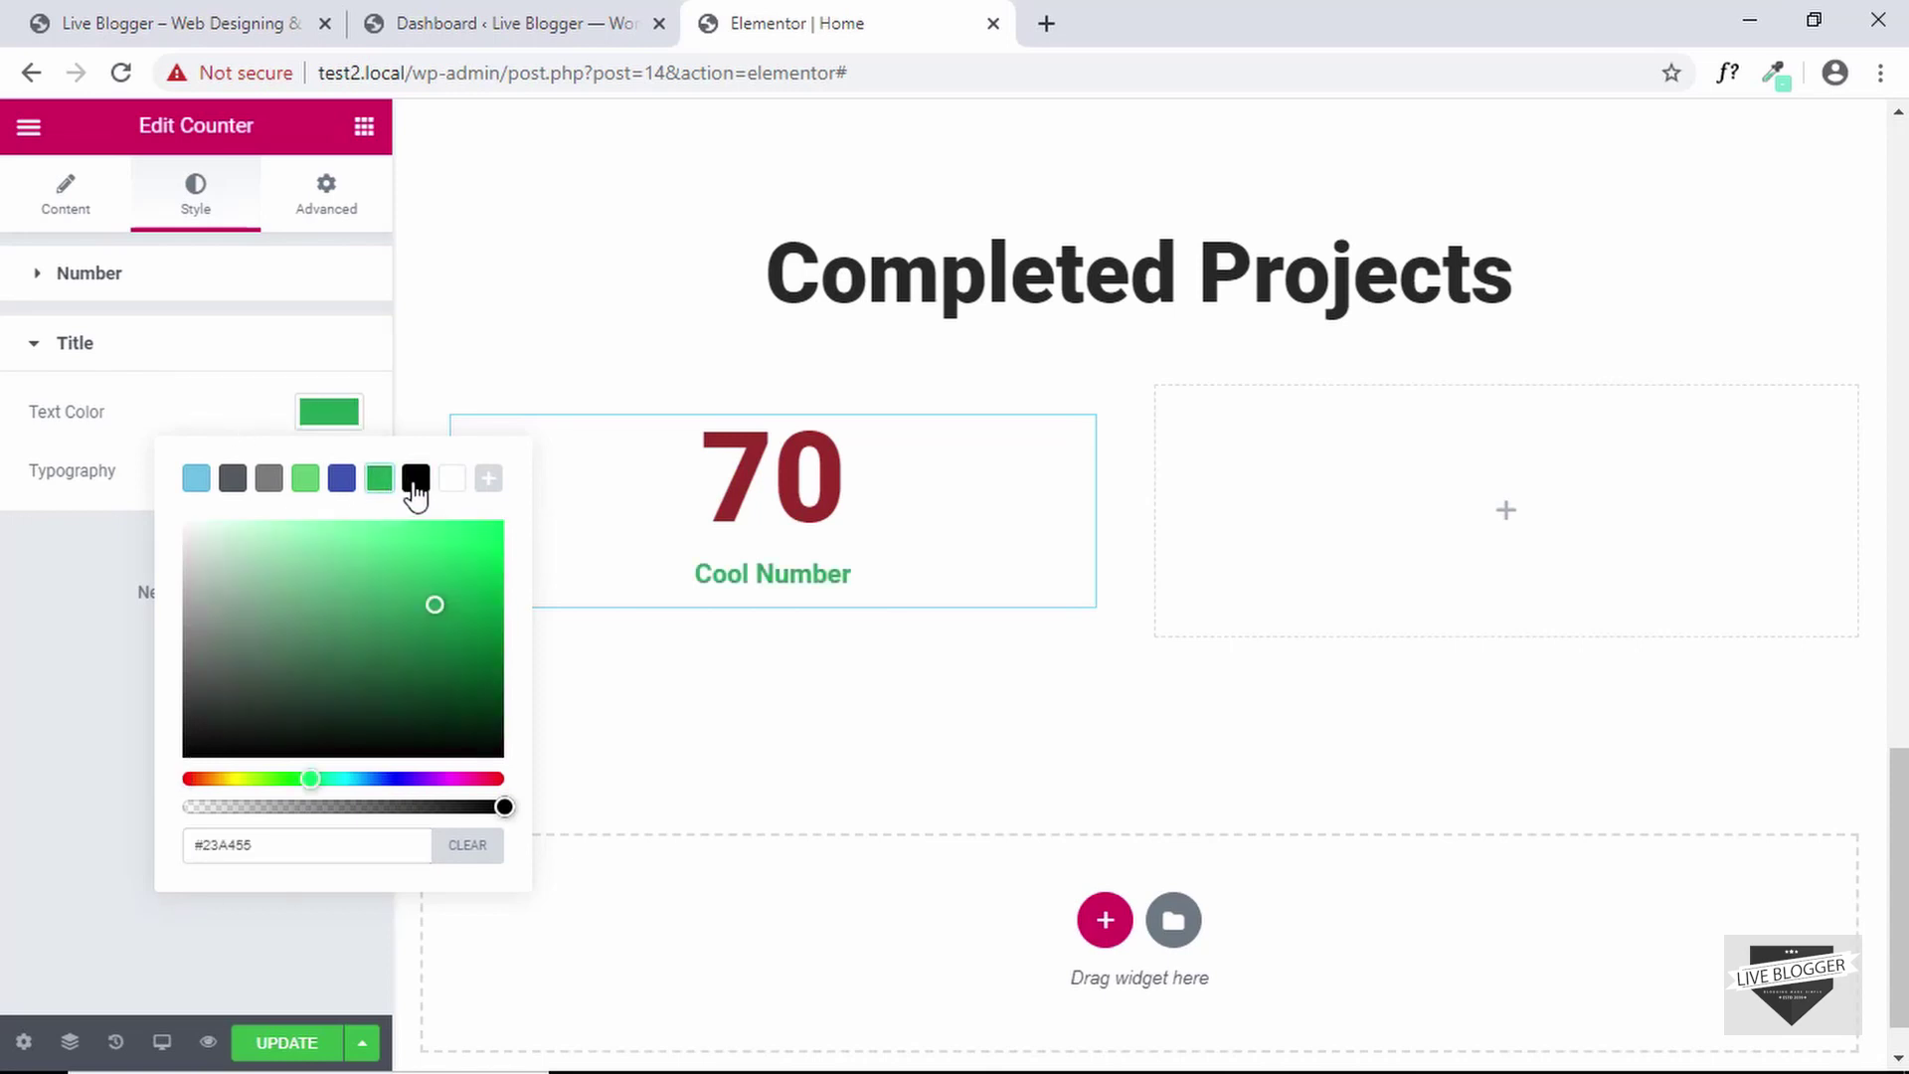
{"action": "left_click", "coordinate": [414, 485]}
{"action": "left_click", "coordinate": [108, 419]}
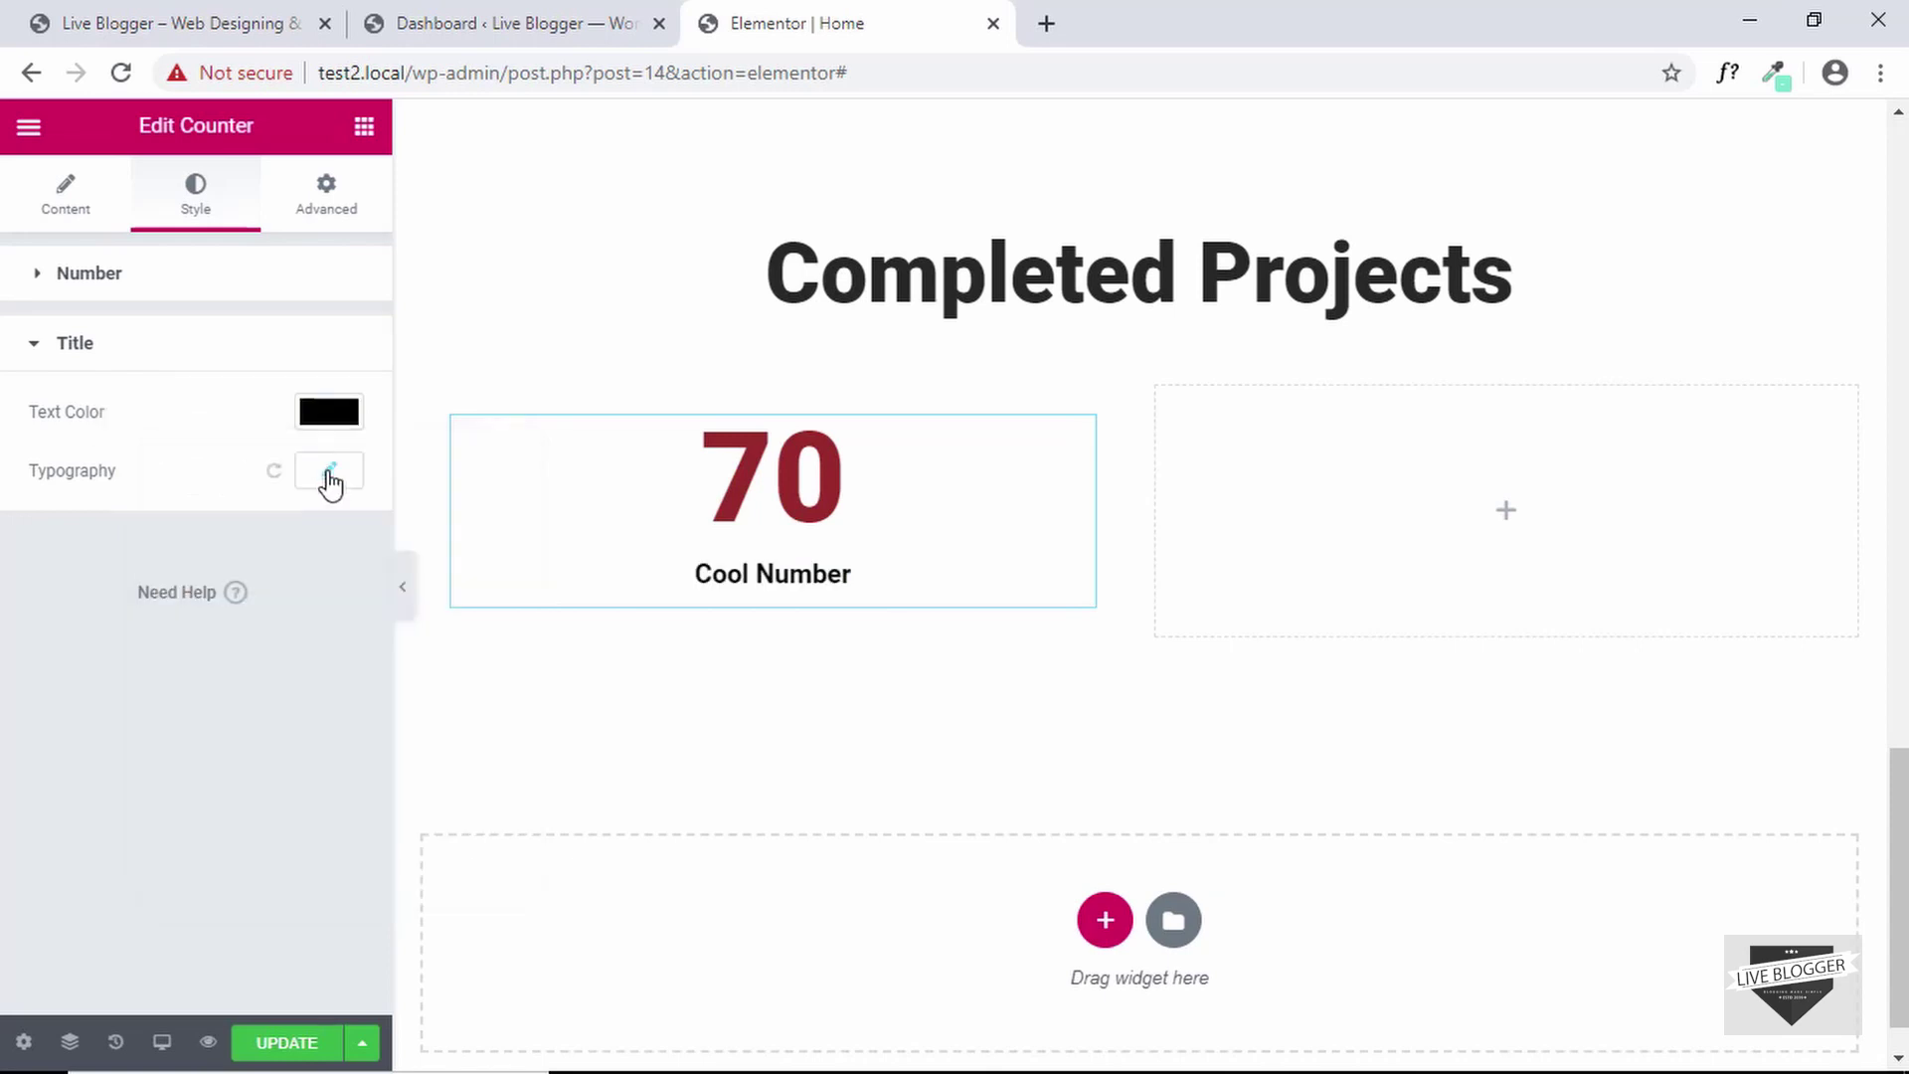
Set the counter title's font family to Roboto Slab with uppercase transform
{"action": "left_click", "coordinate": [329, 470]}
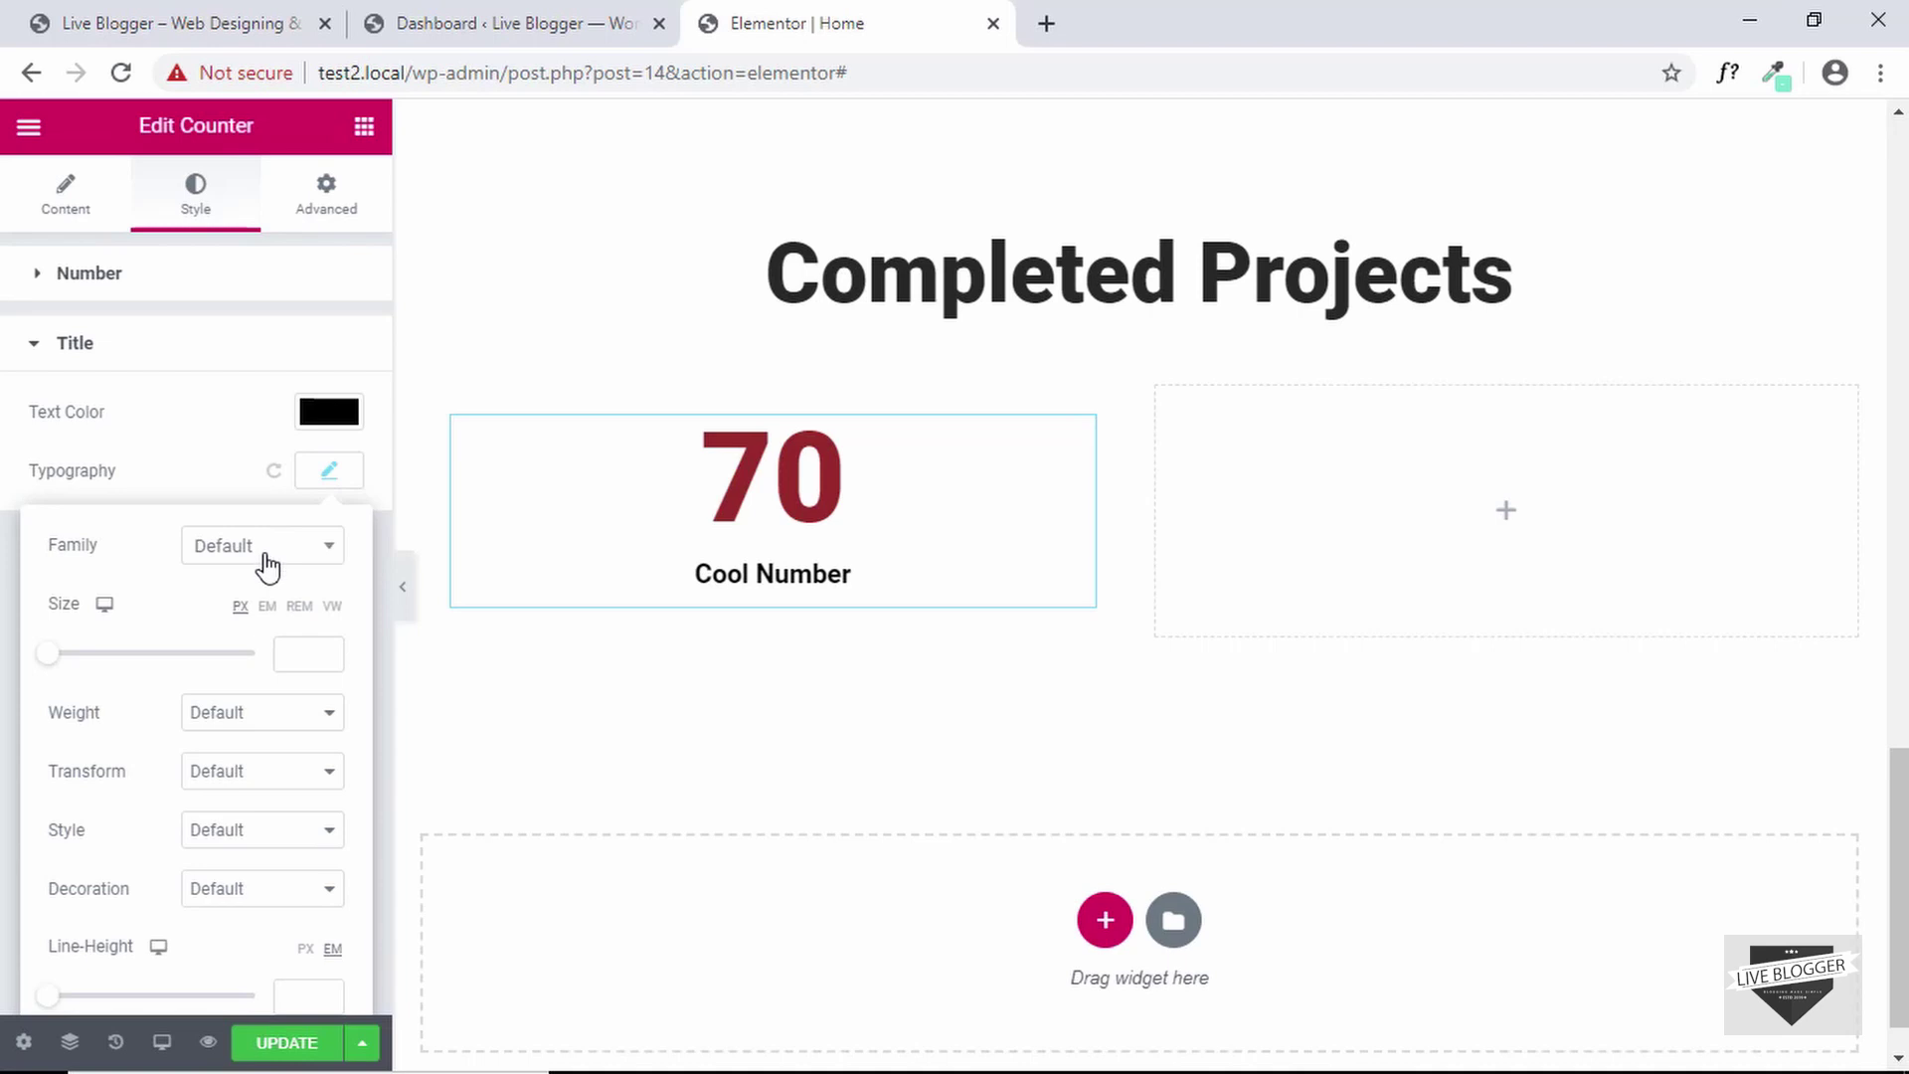
{"action": "left_click", "coordinate": [328, 552]}
{"action": "left_click", "coordinate": [328, 551]}
{"action": "left_click", "coordinate": [328, 552]}
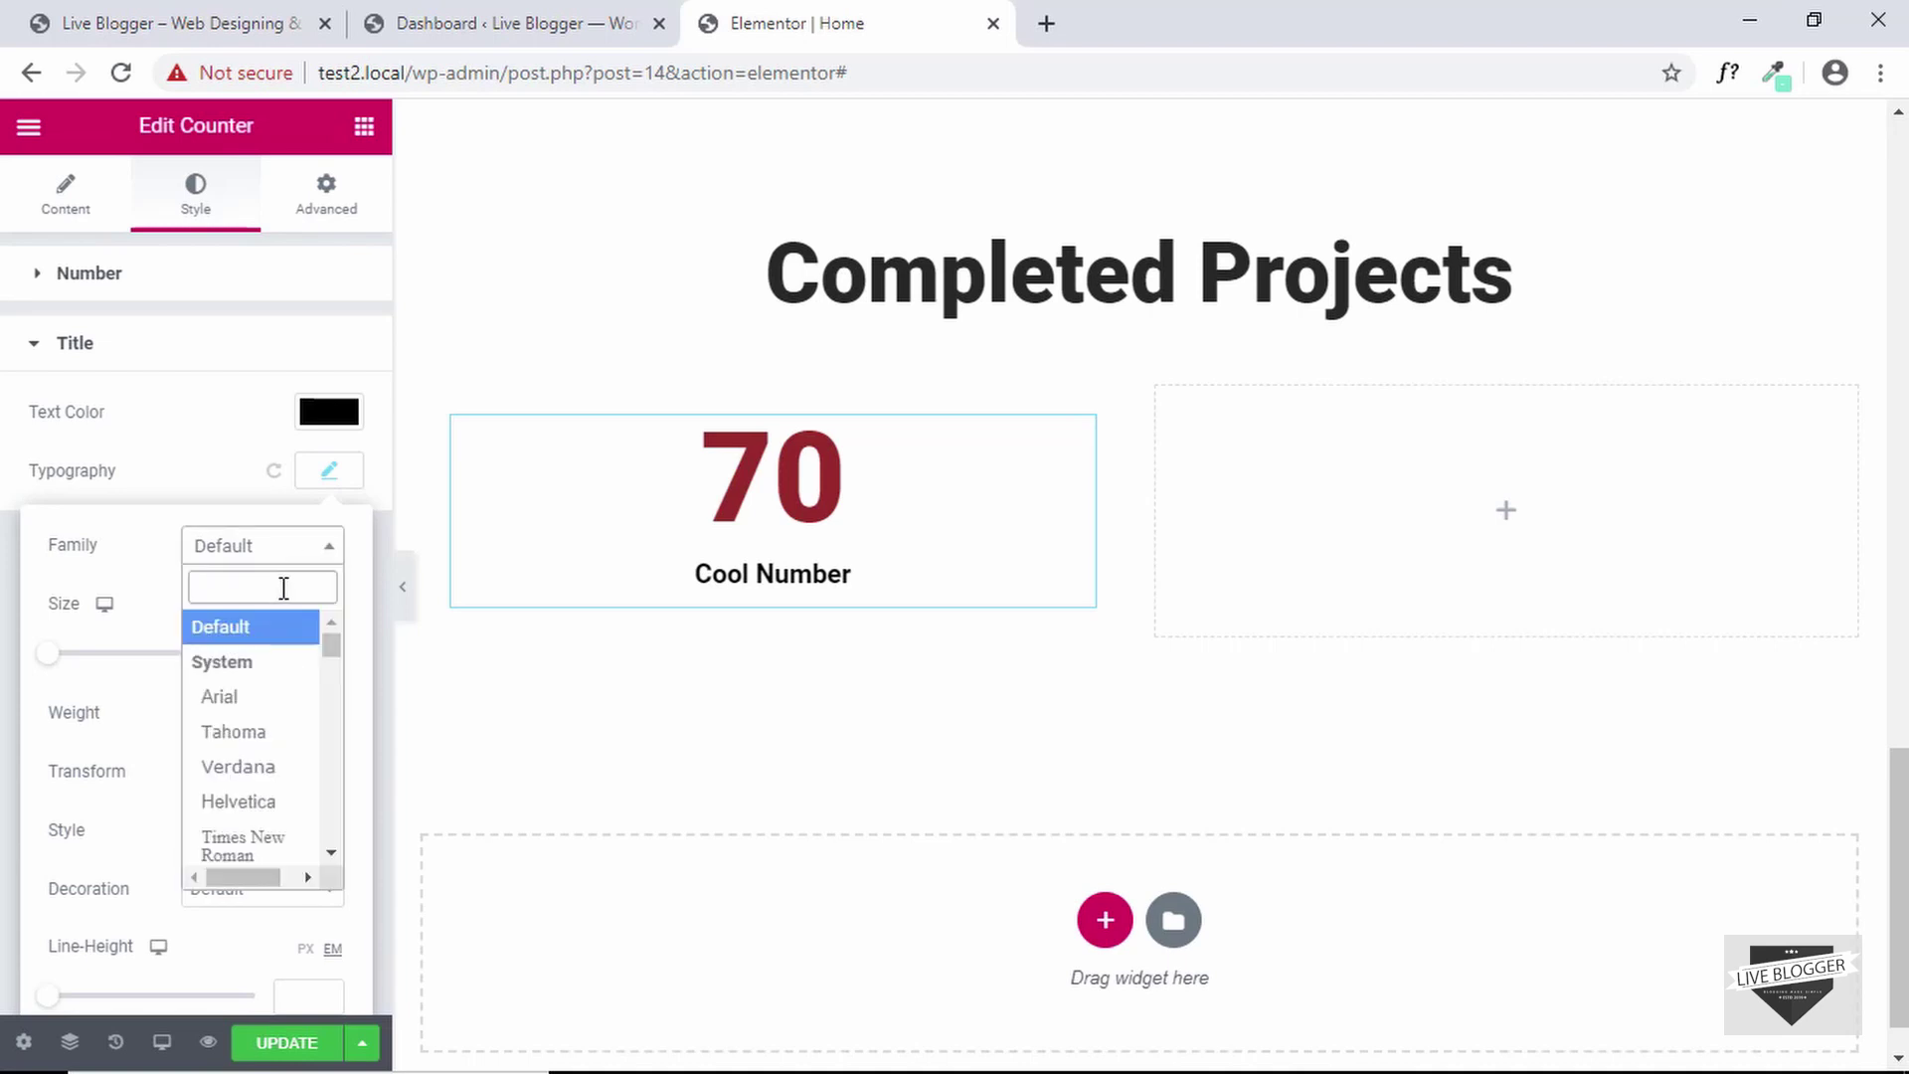
{"action": "type", "text": "roboto s"}
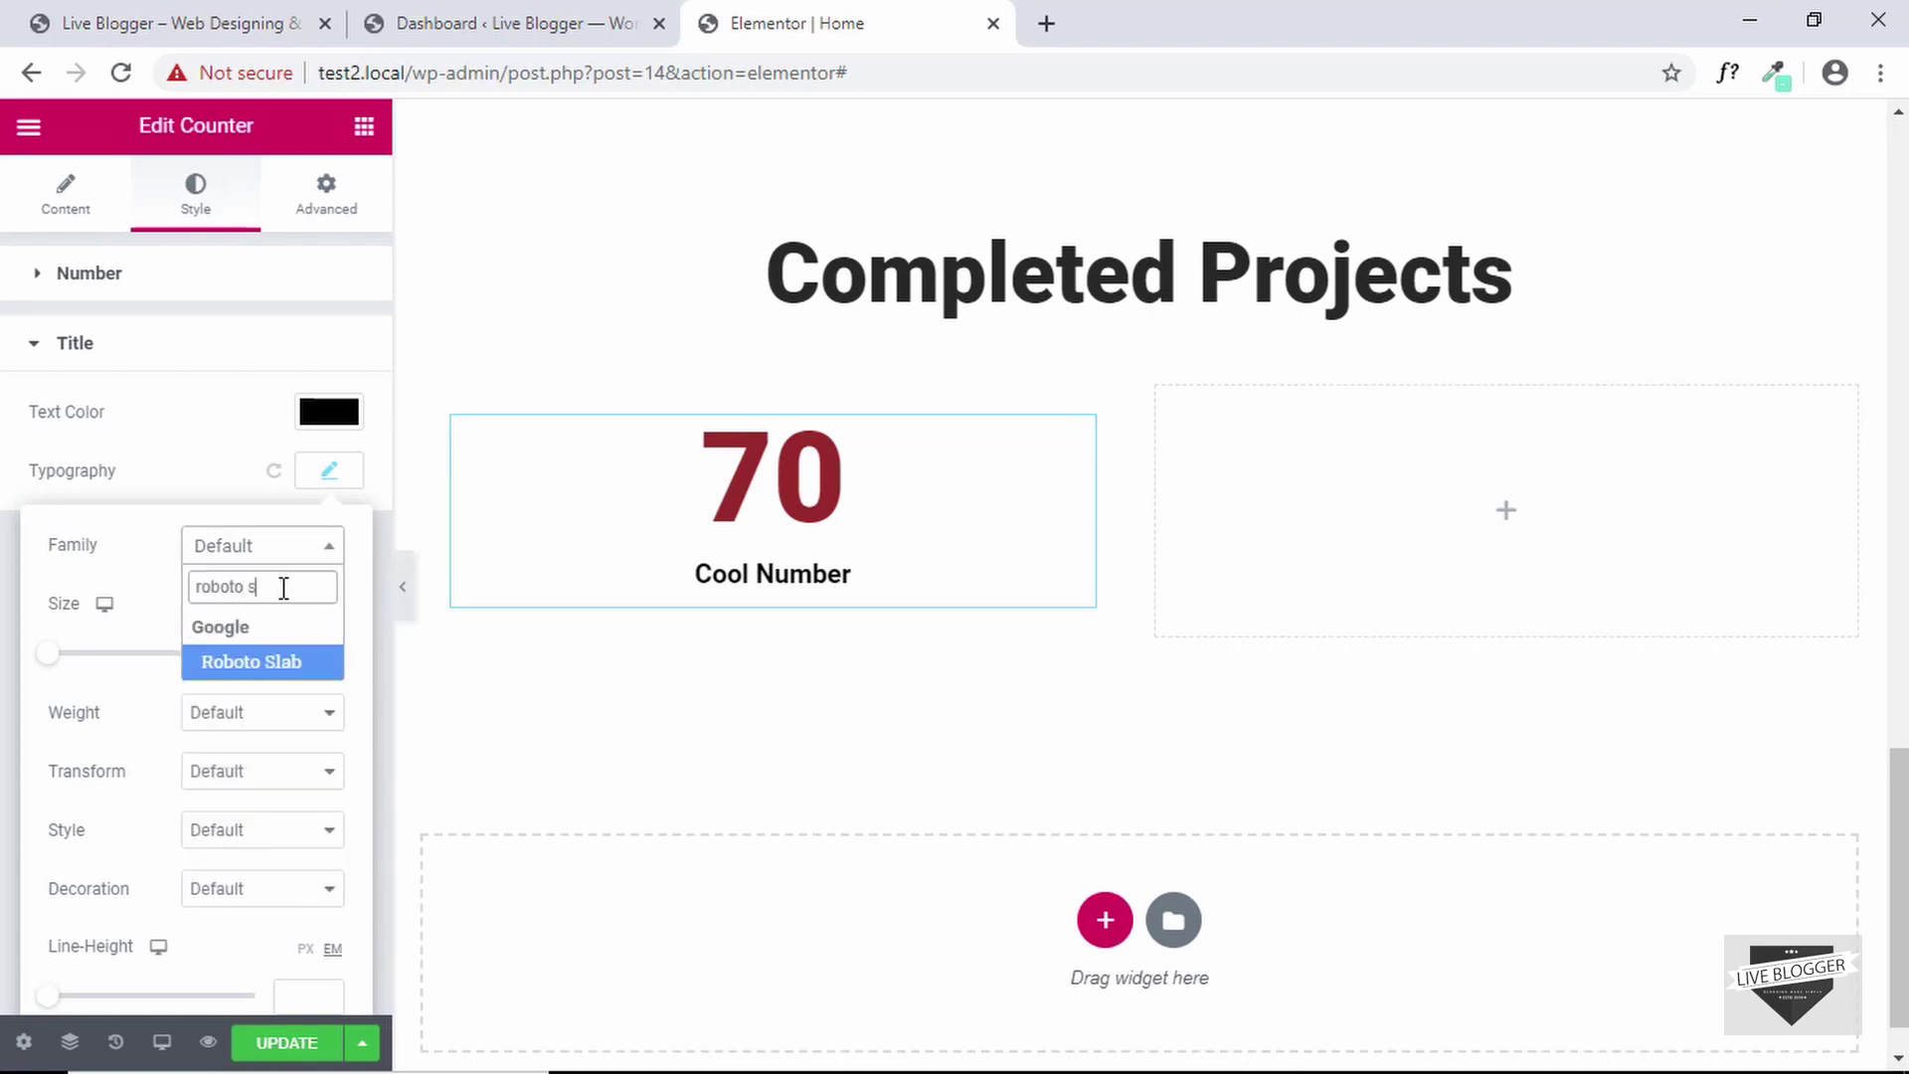
{"action": "left_click", "coordinate": [277, 664]}
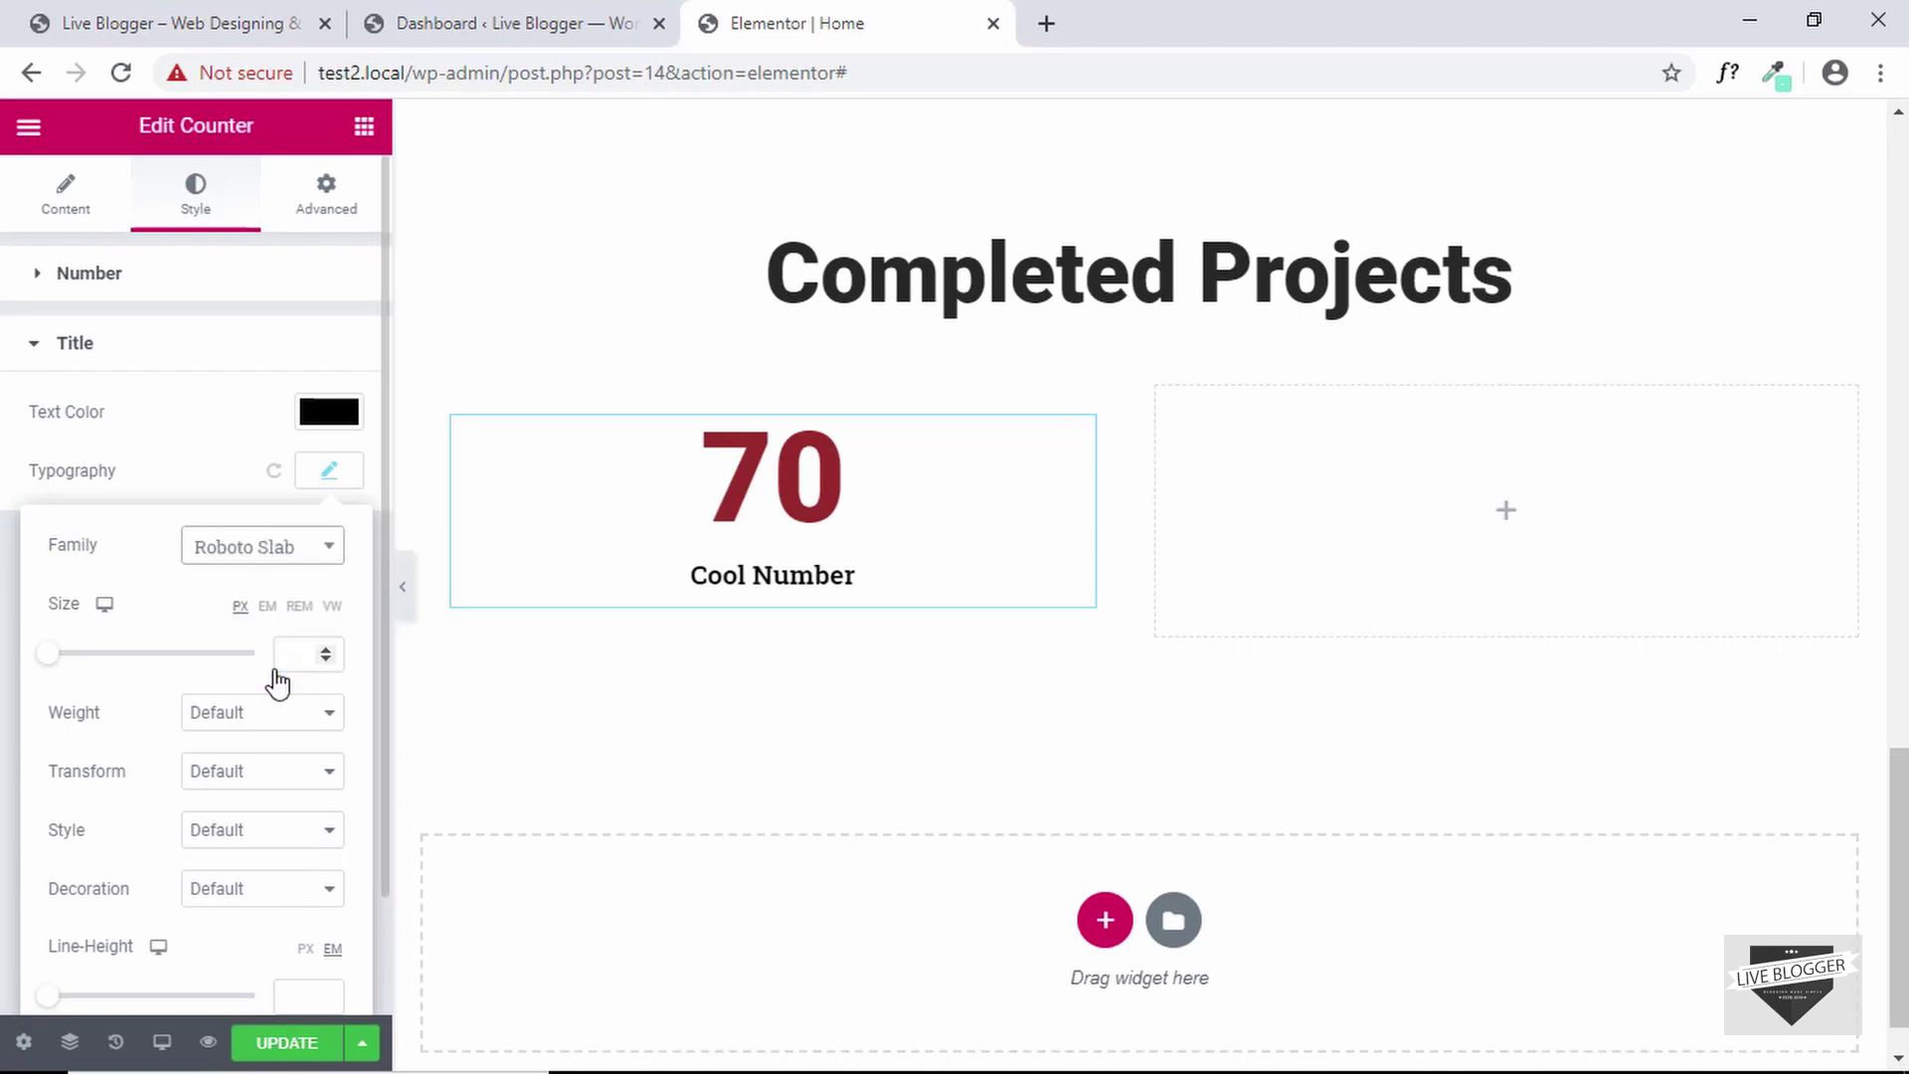
{"action": "scroll", "coordinate": [239, 609], "scroll_direction": "down", "scroll_amount": 1}
{"action": "left_click", "coordinate": [248, 664]}
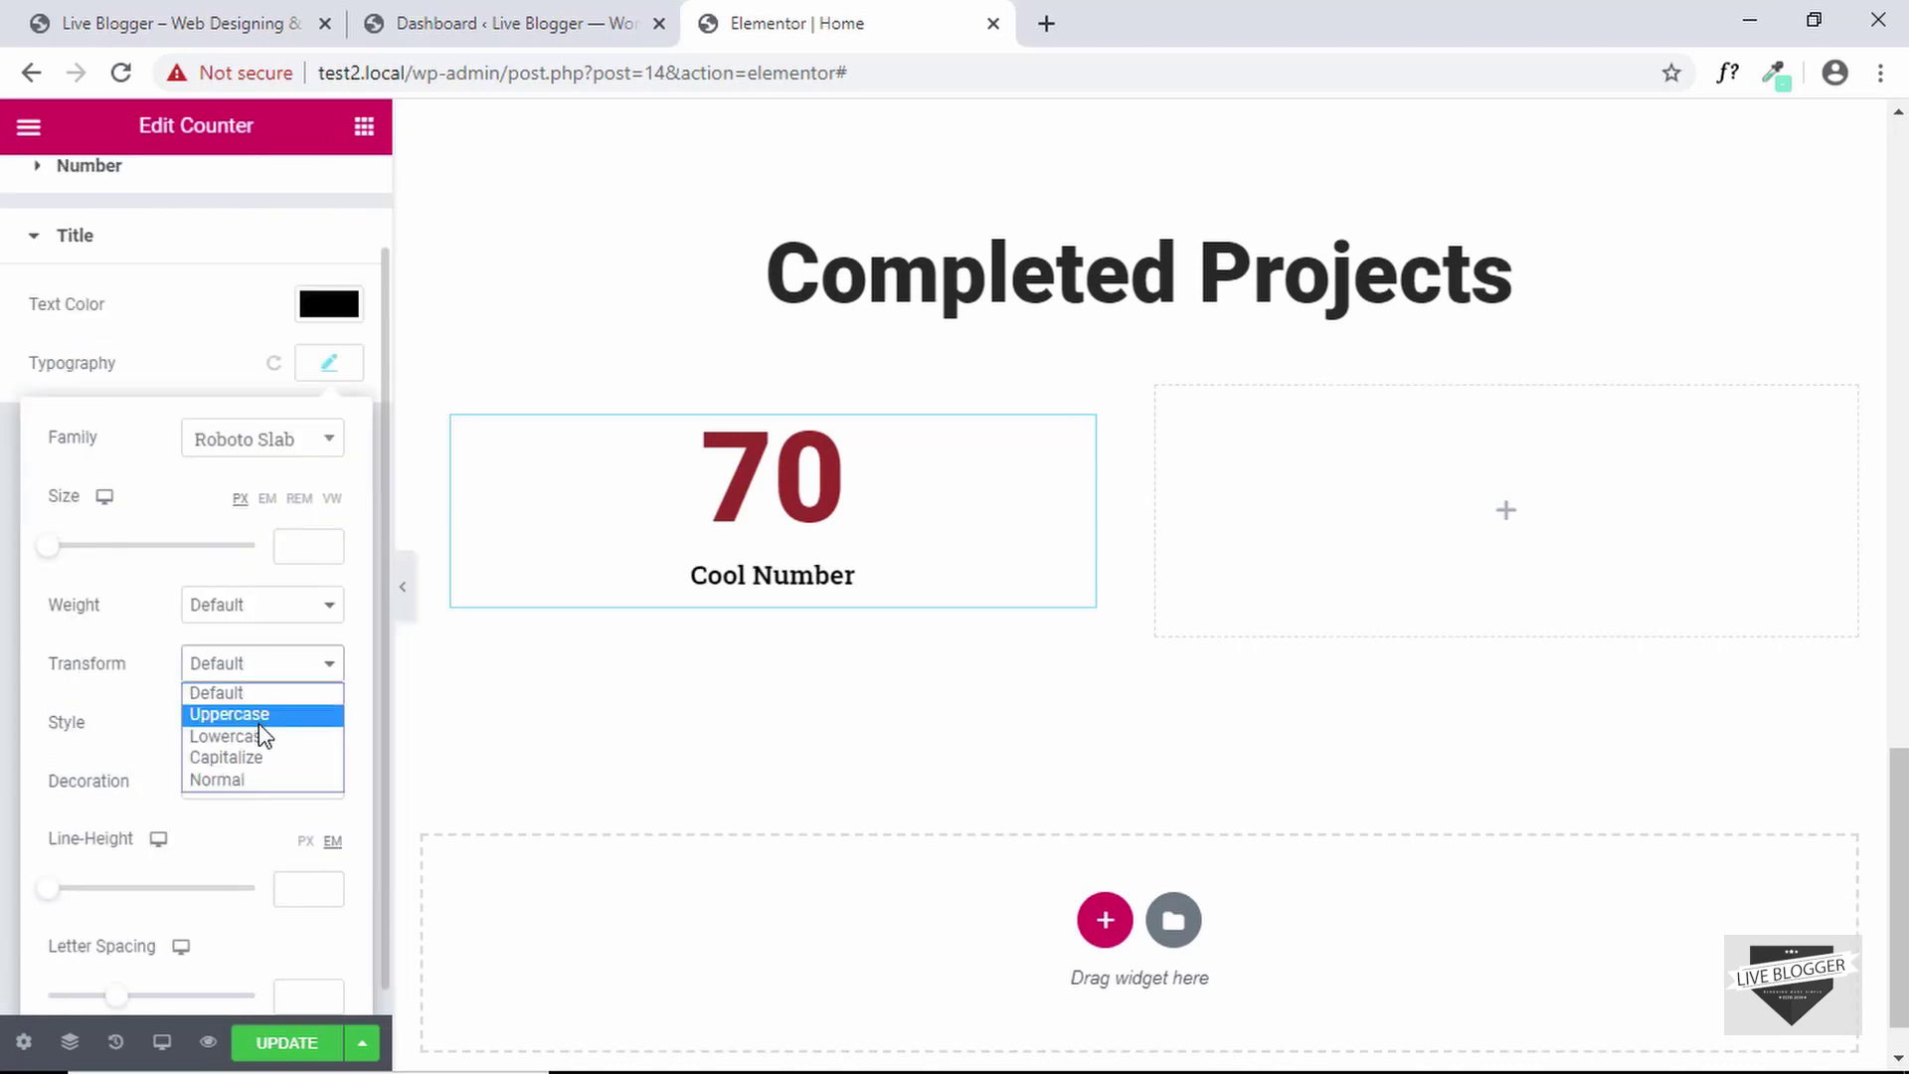
{"action": "left_click", "coordinate": [260, 718]}
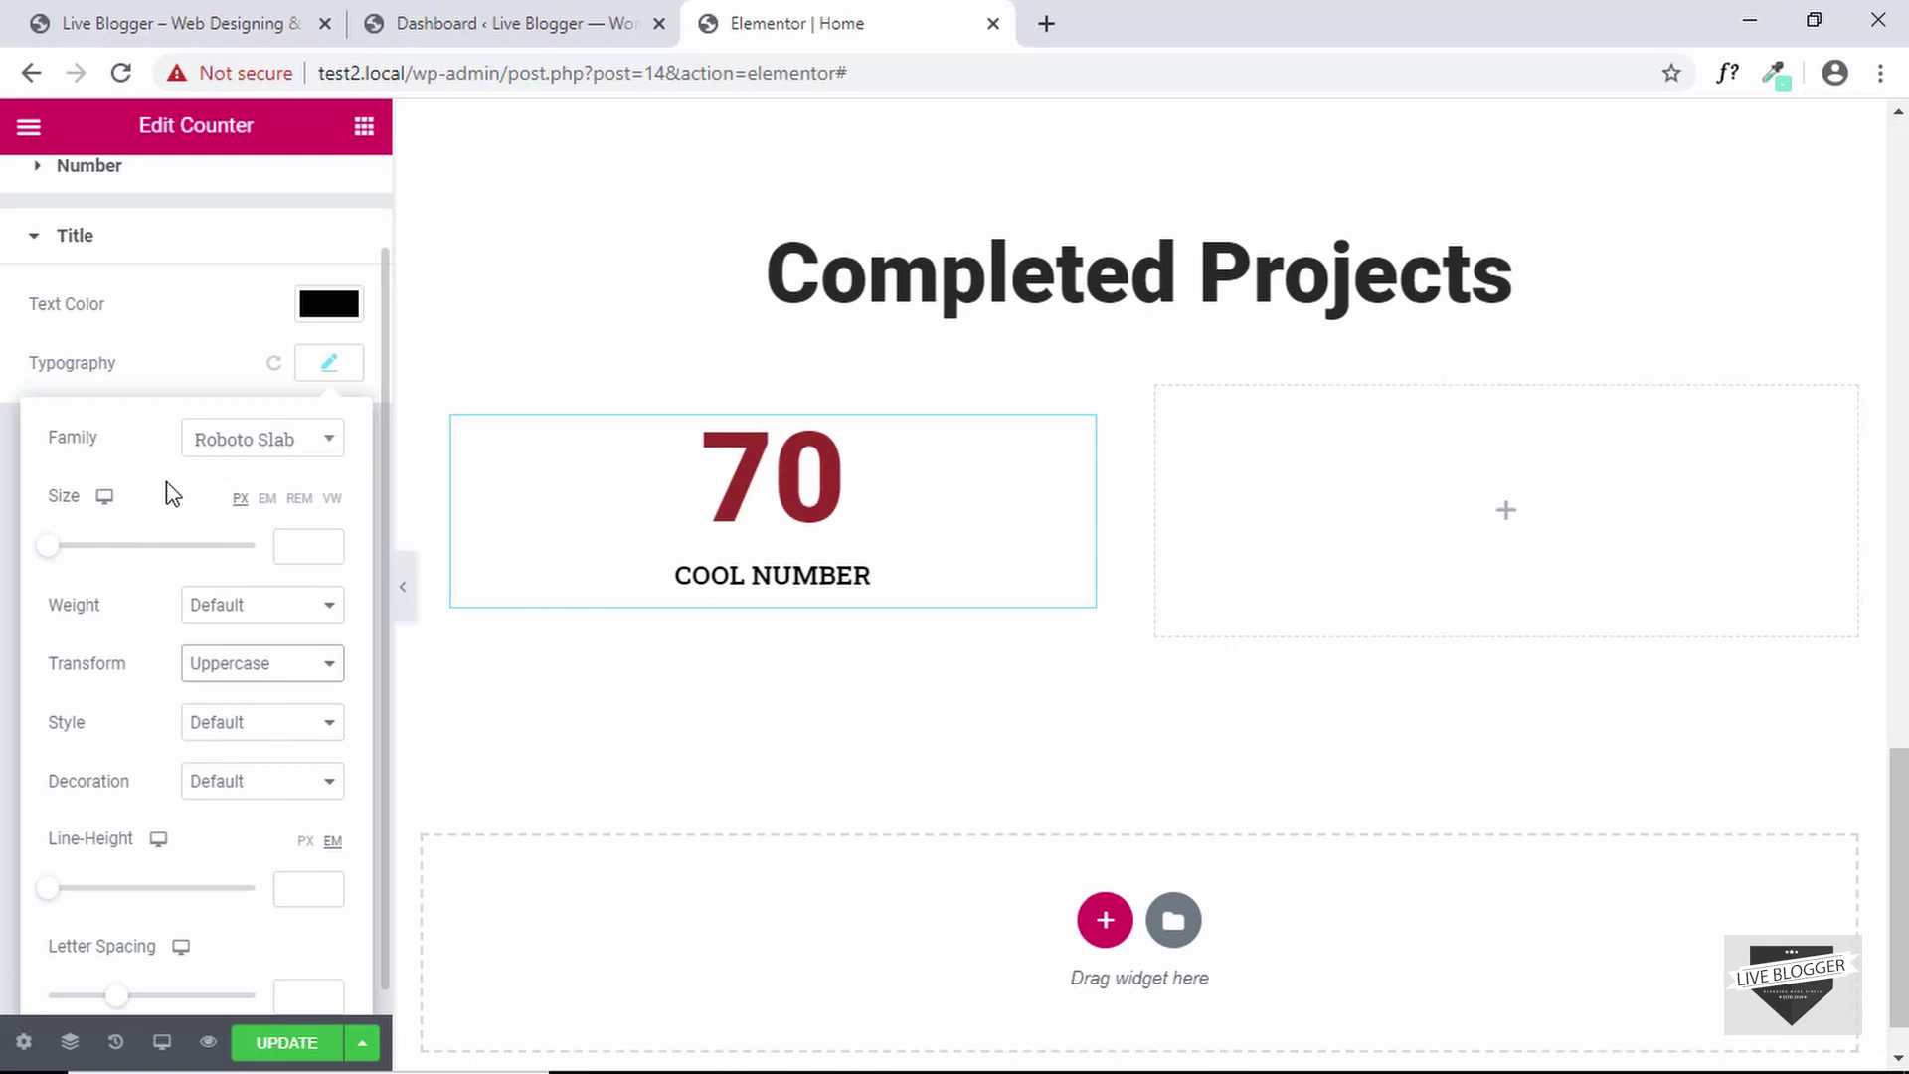
{"action": "scroll", "coordinate": [71, 497], "scroll_direction": "up", "scroll_amount": 1}
{"action": "left_click", "coordinate": [66, 194]}
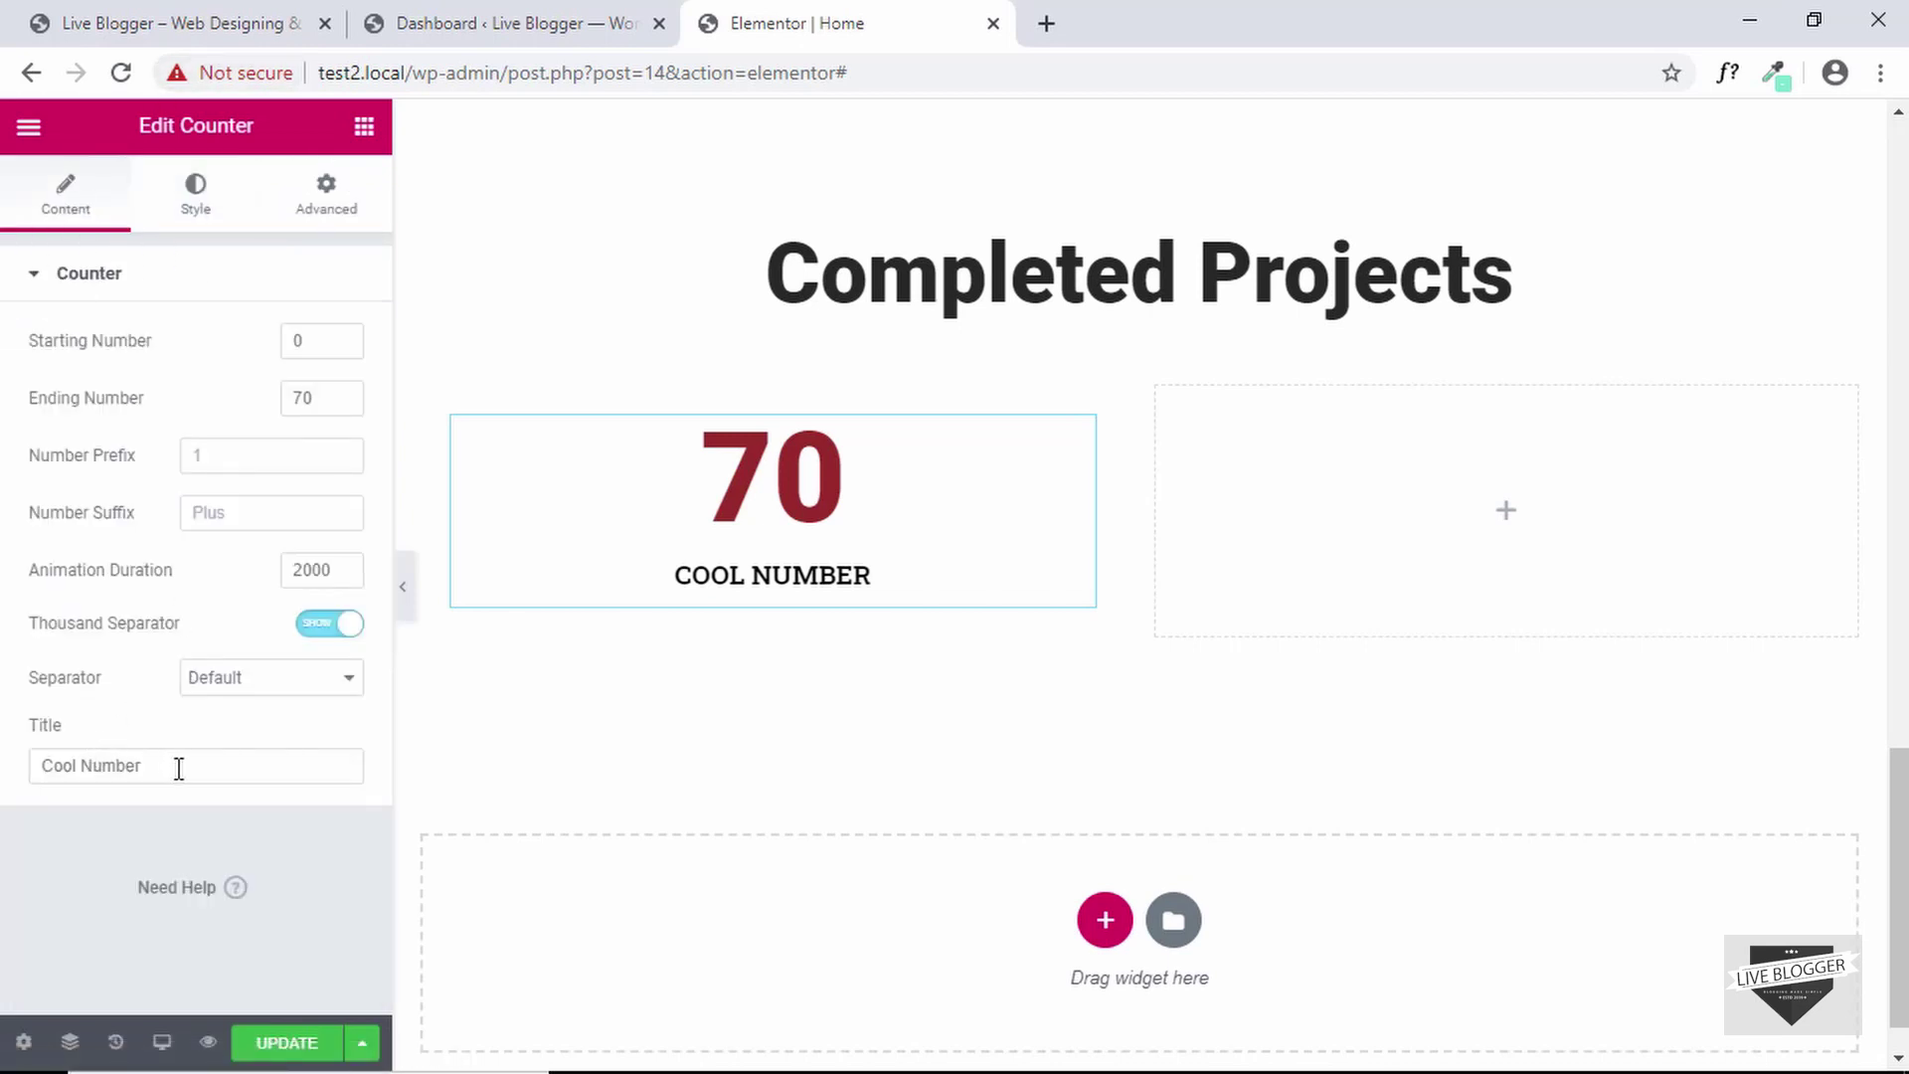
Replace the counter title 'Cool Number' with 'Websites Developed'
{"action": "left_click_drag", "start_coordinate": [179, 767], "coordinate": [37, 759]}
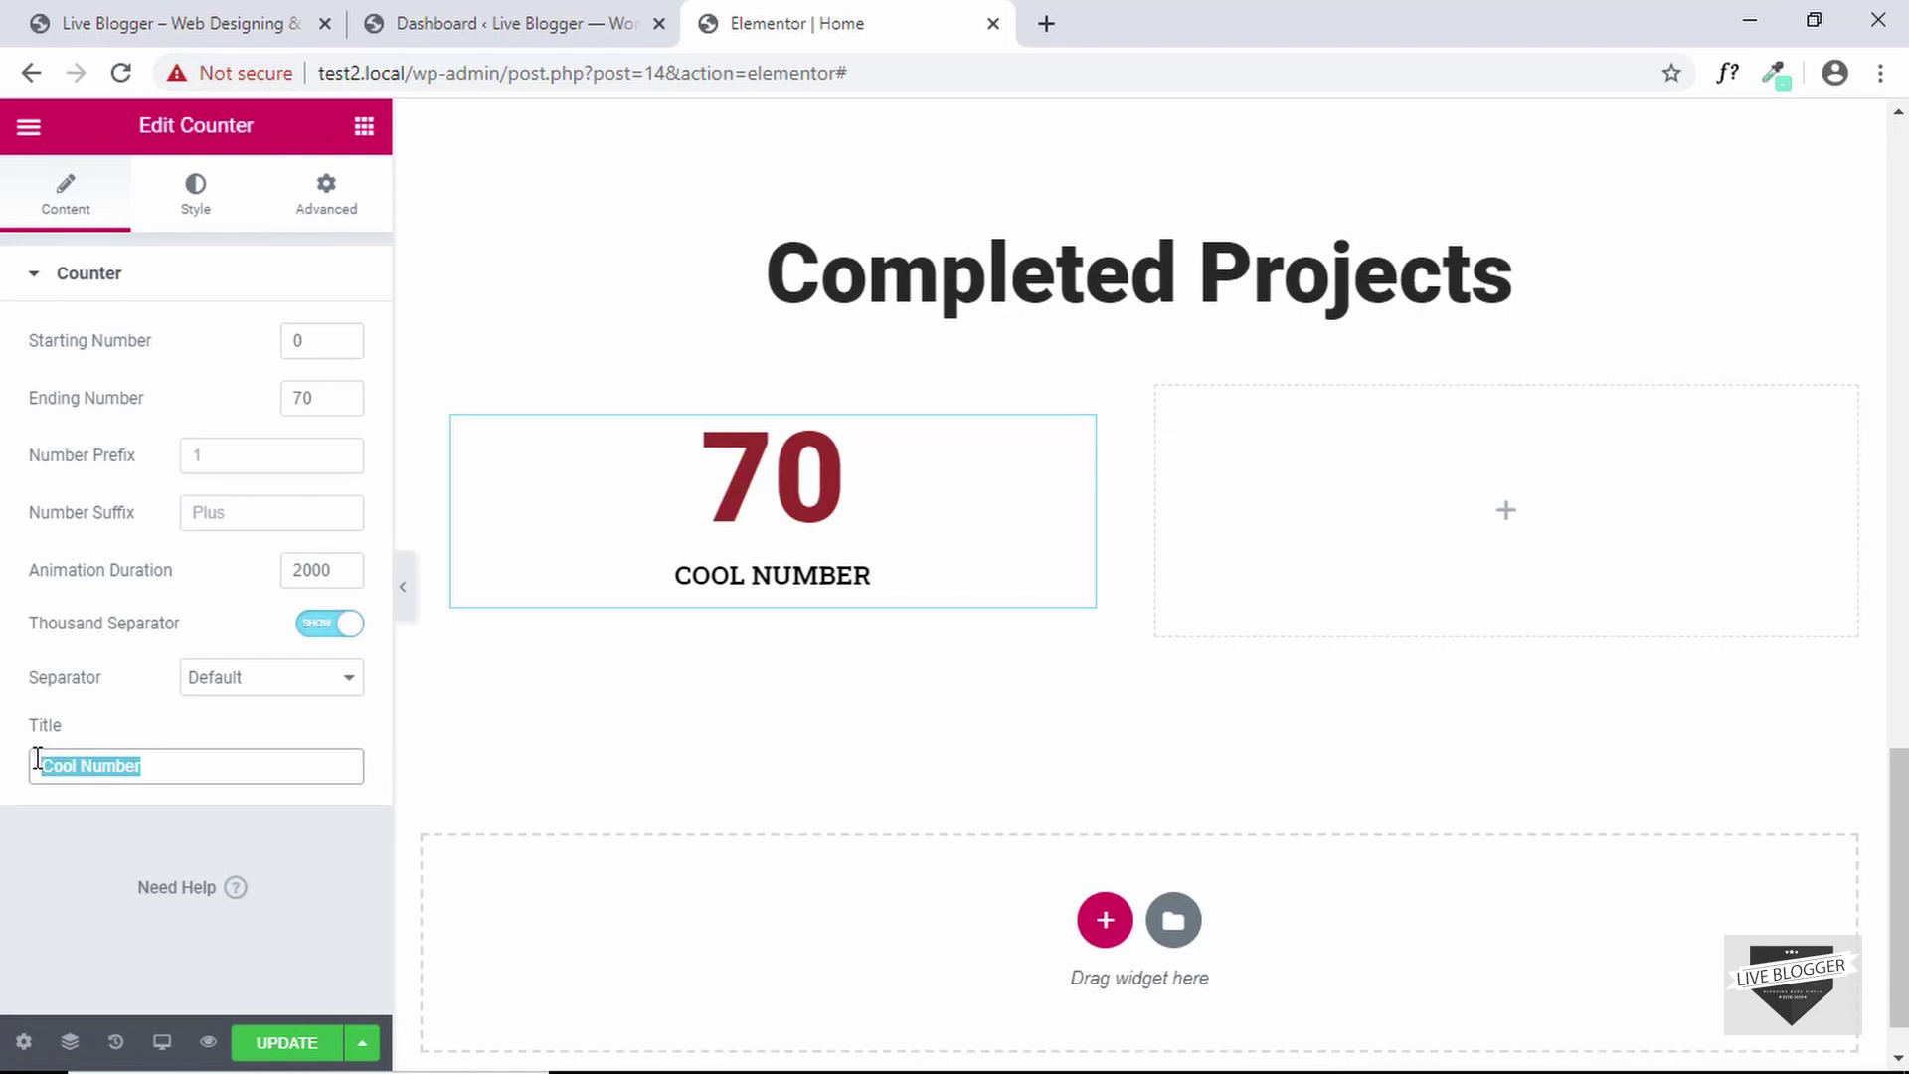
{"action": "type", "text": "Websites "}
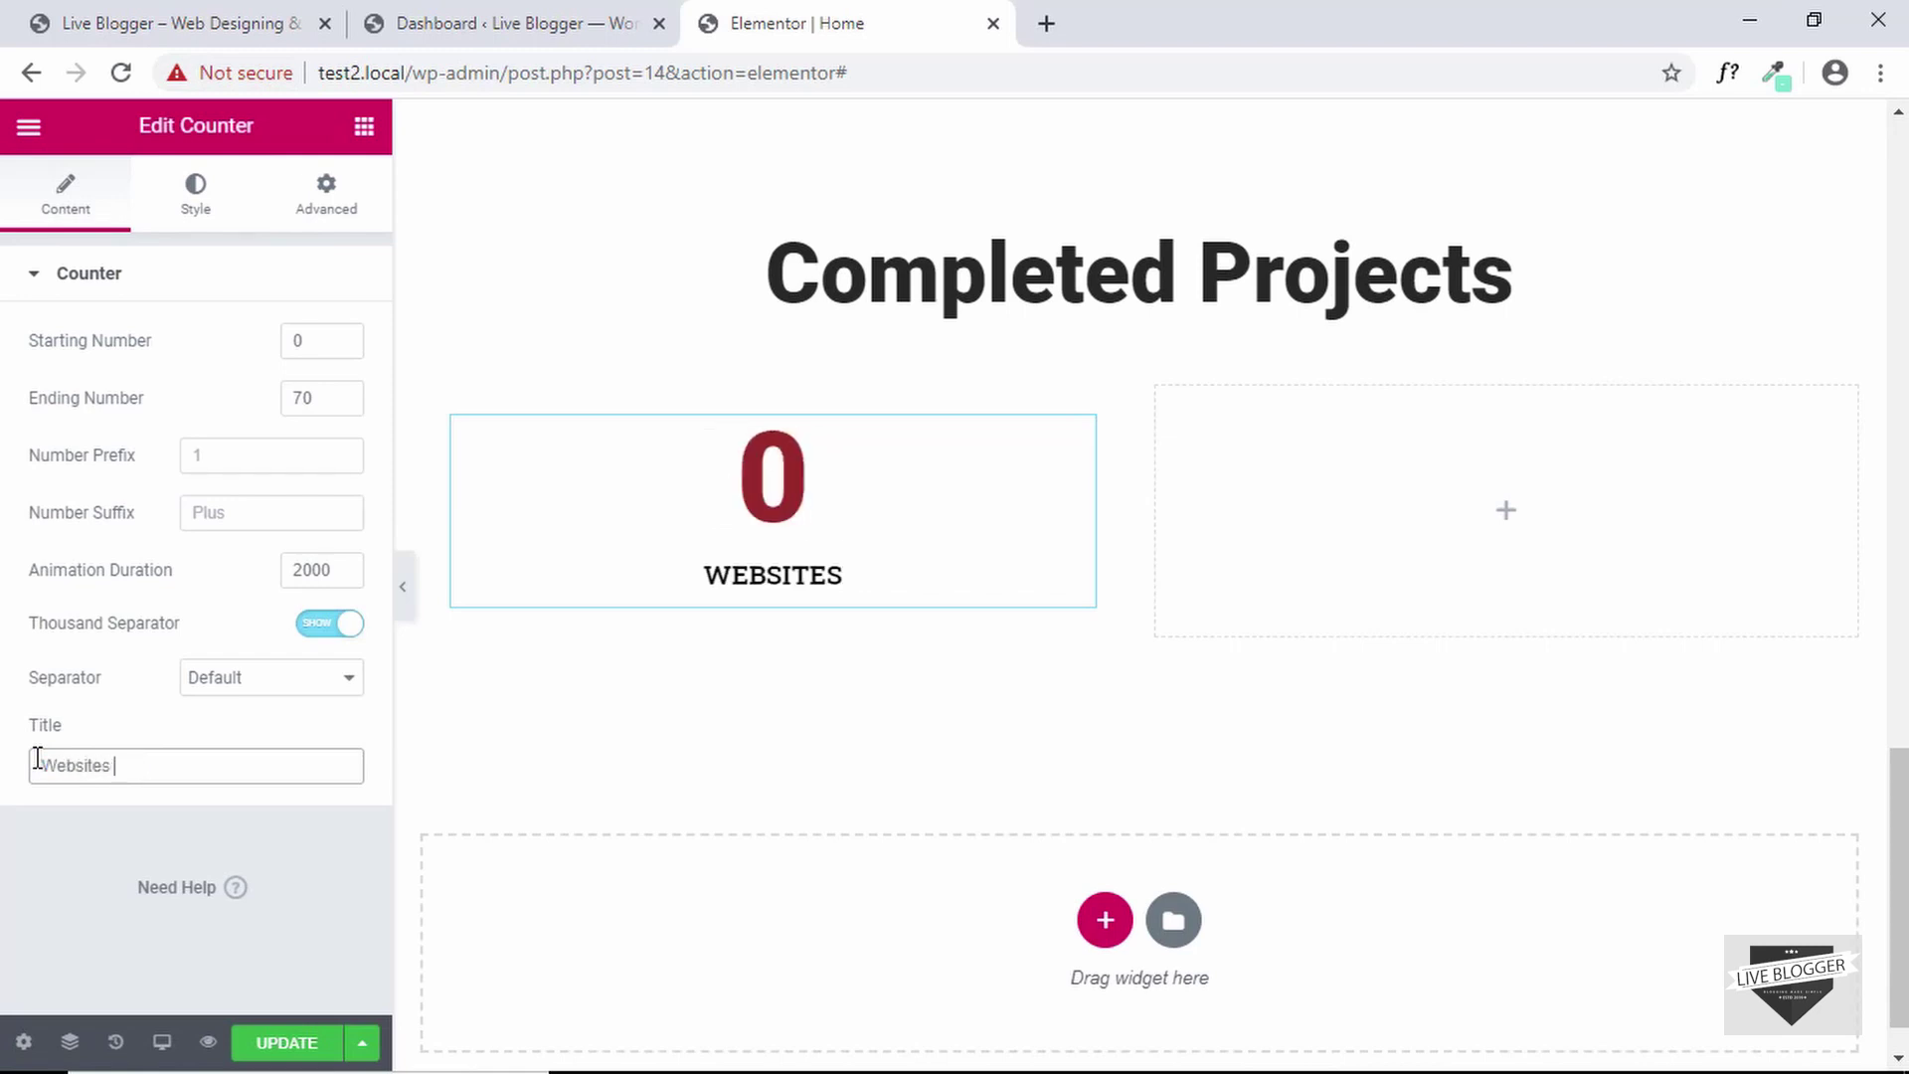
{"action": "type", "text": "Developed"}
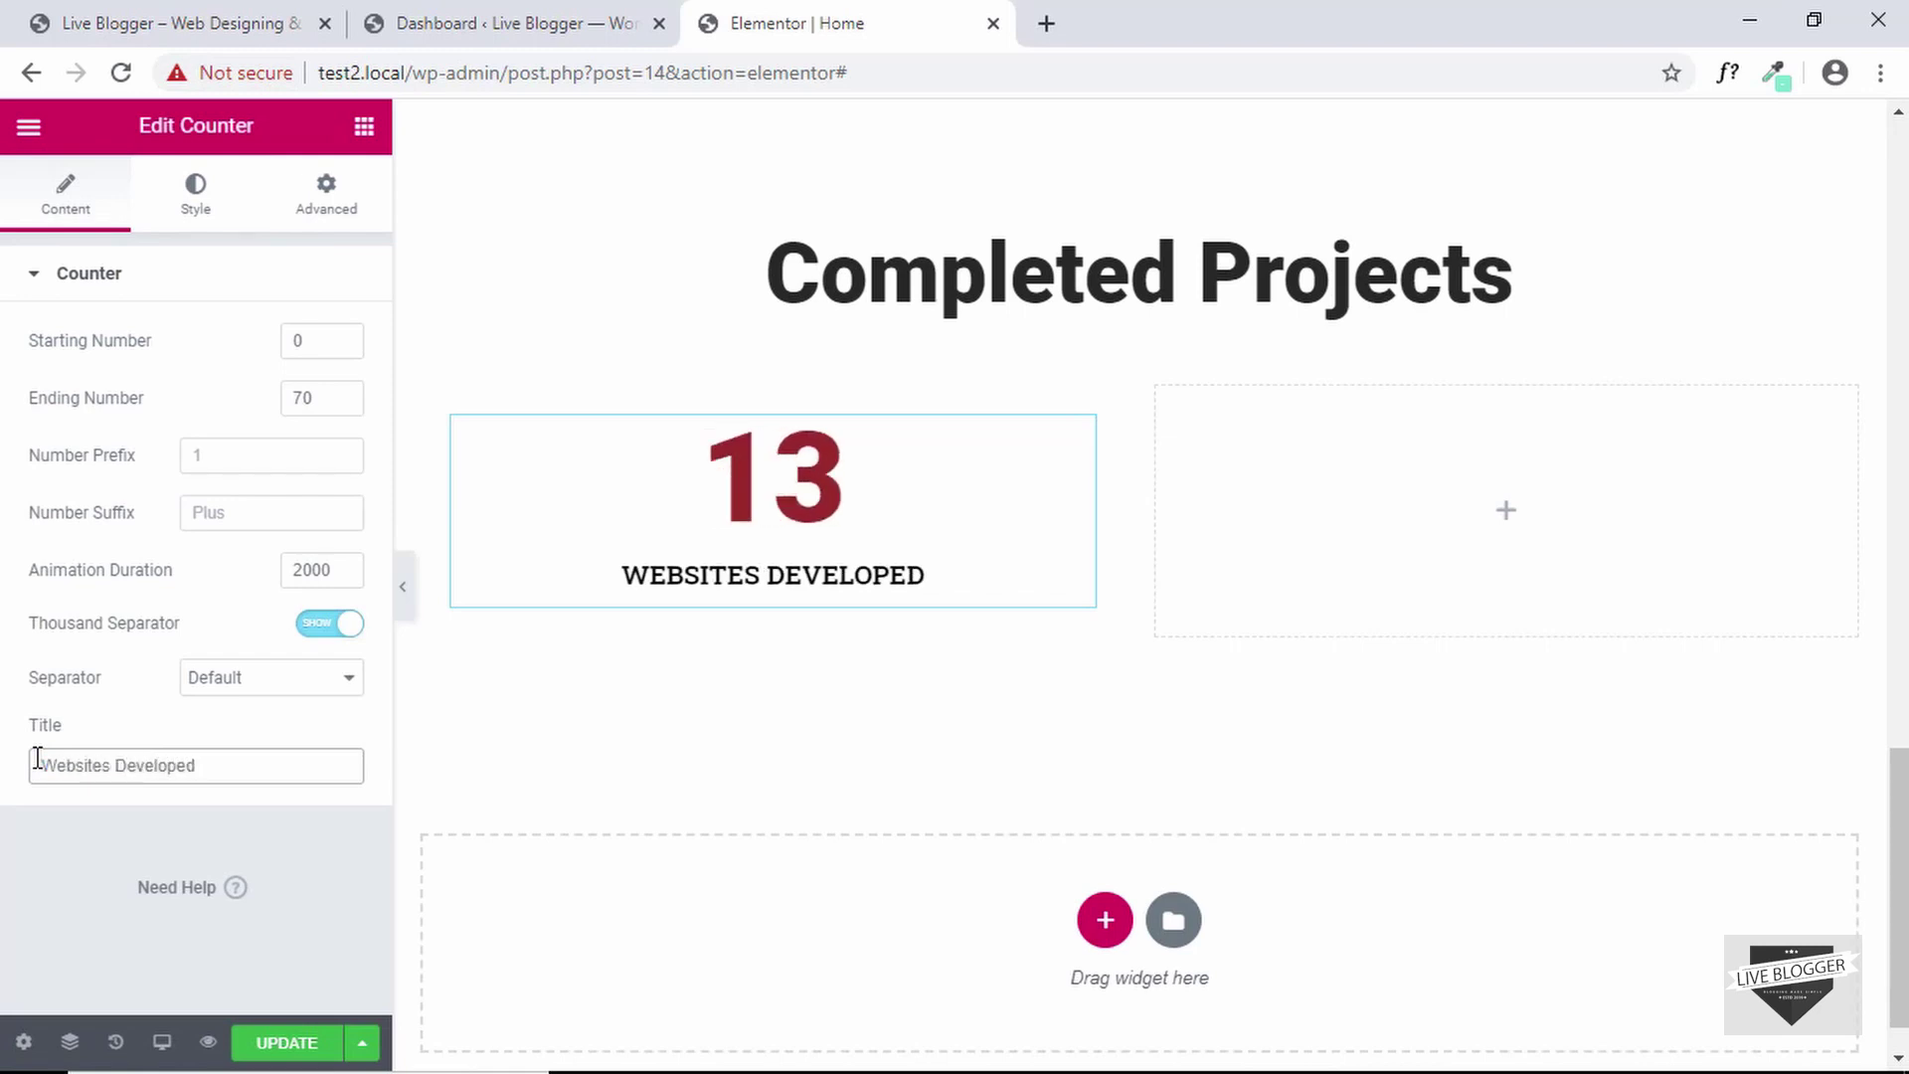
{"action": "scroll", "coordinate": [786, 545], "scroll_direction": "down", "scroll_amount": 1}
{"action": "left_click", "coordinate": [786, 545]}
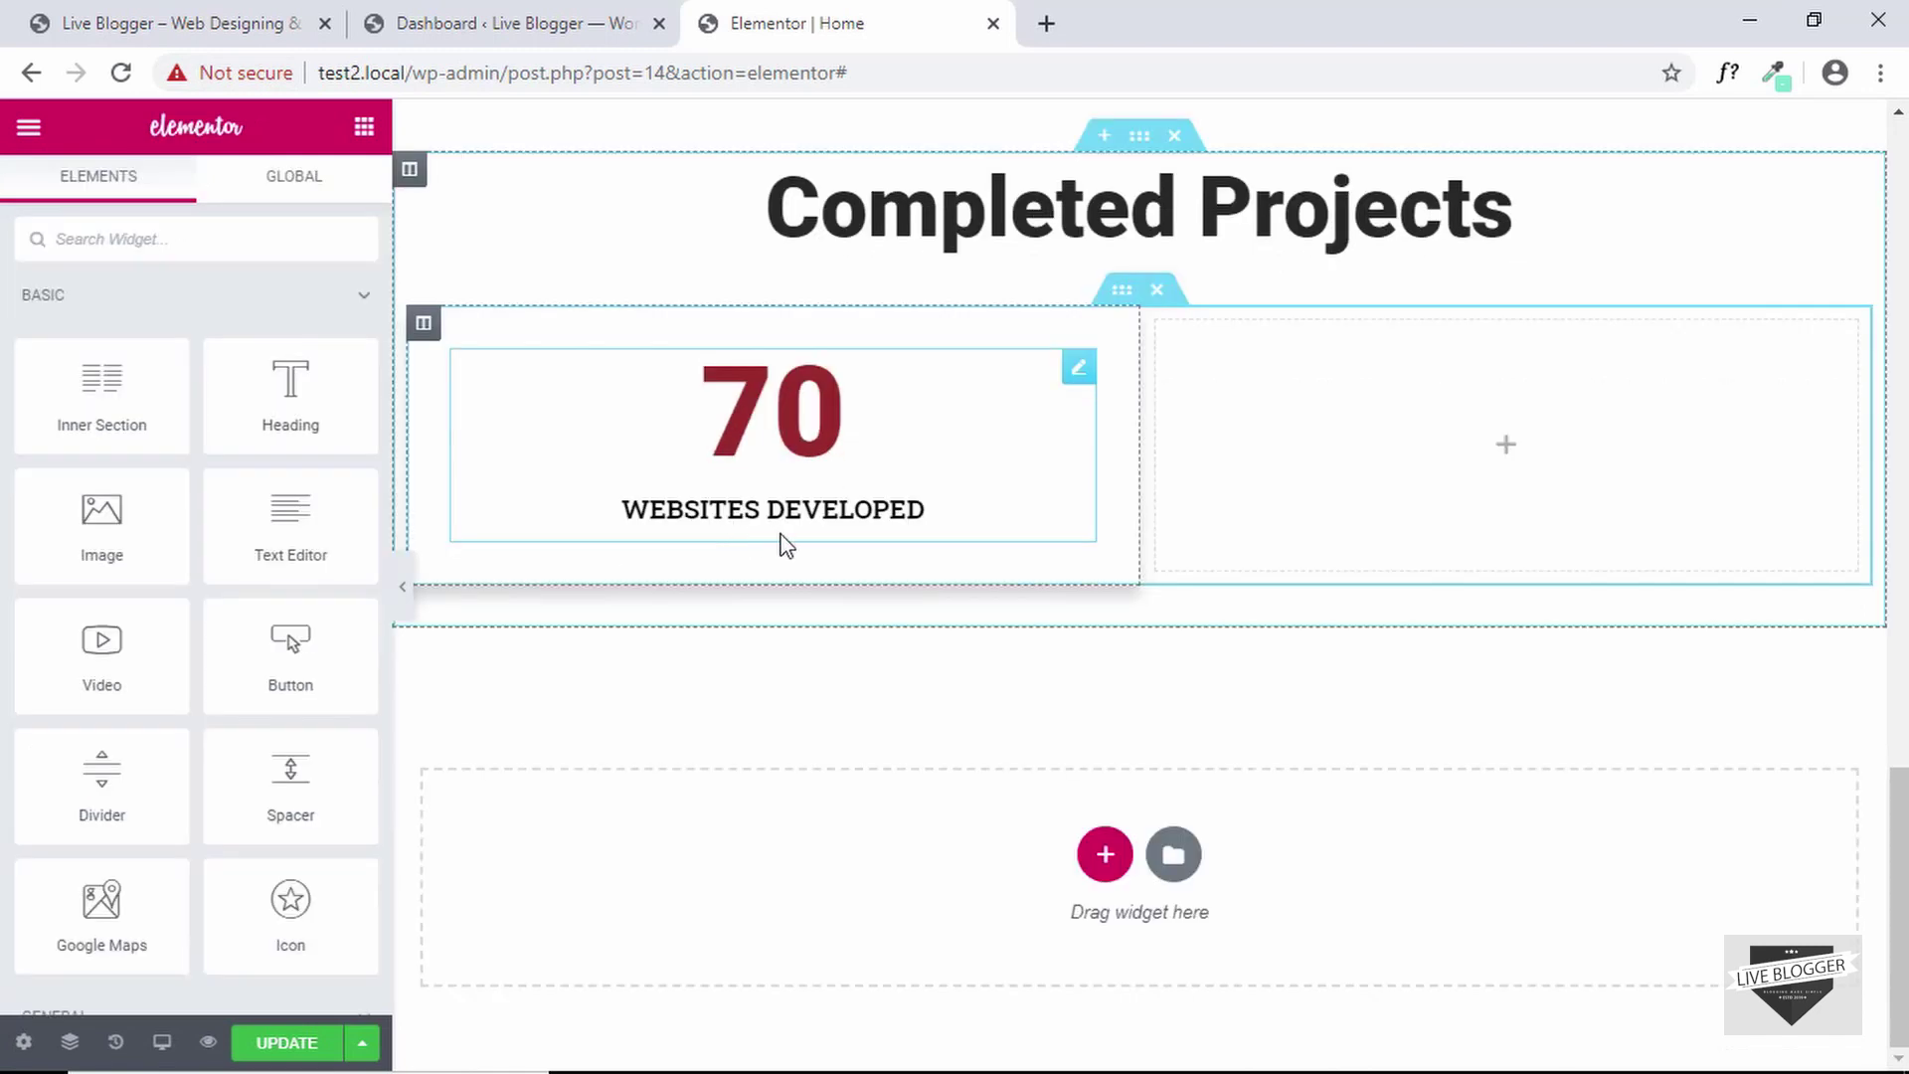
{"action": "left_click", "coordinate": [199, 10]}
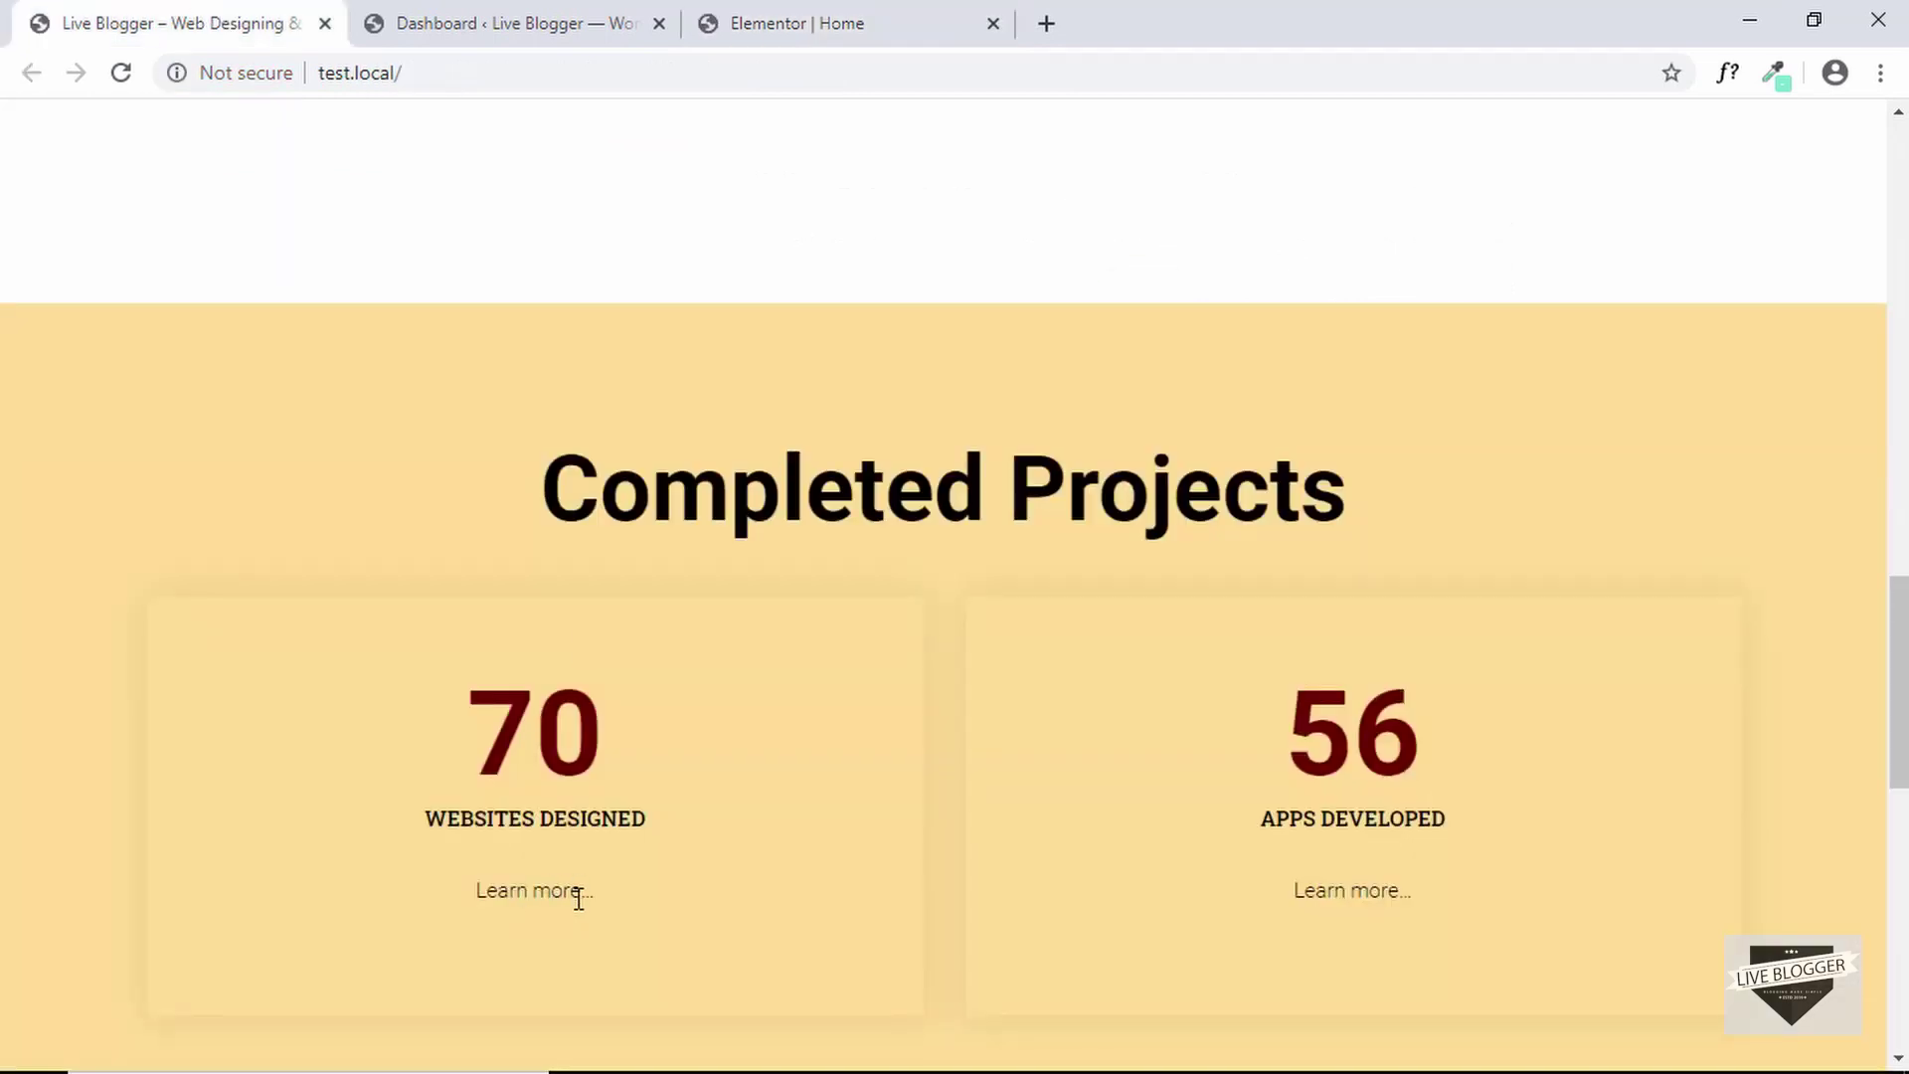
{"action": "left_click", "coordinate": [779, 10]}
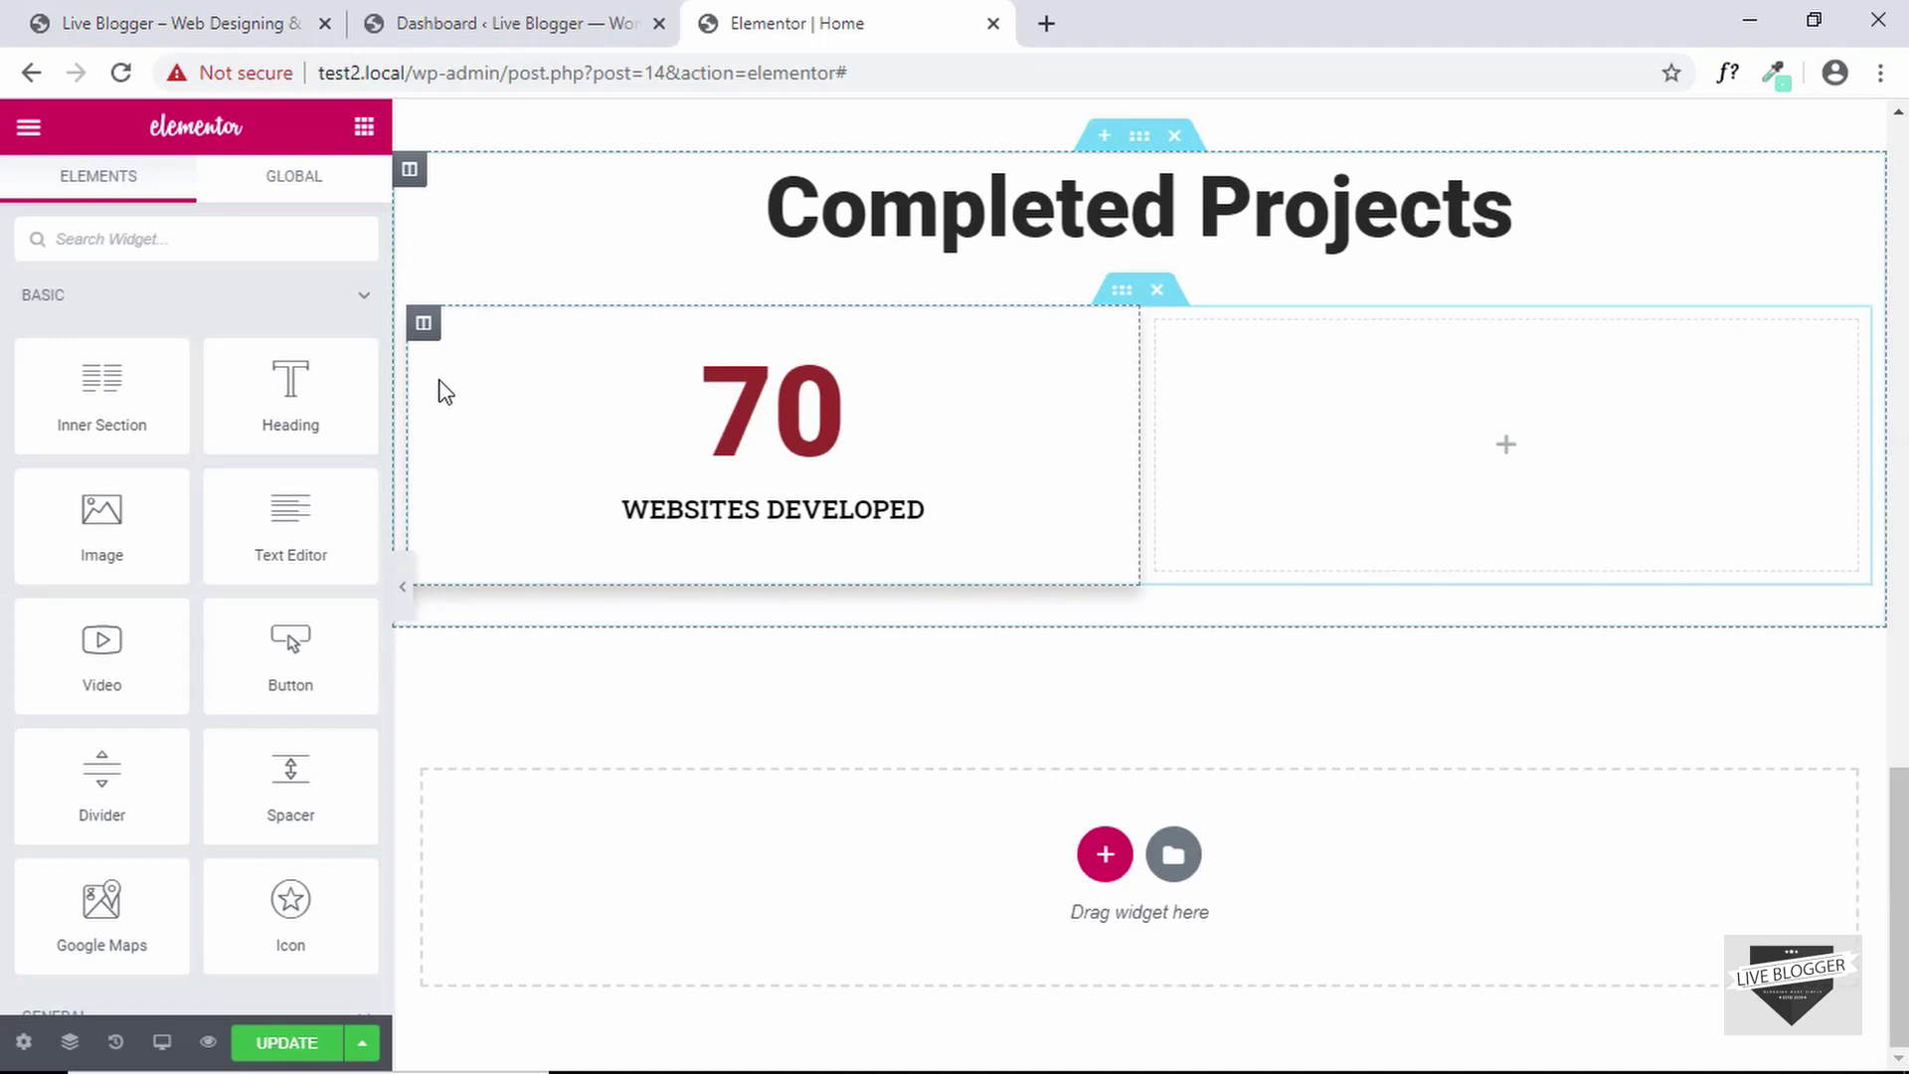
Add a centred Learn more button beneath Websites Developed
{"action": "left_click_drag", "start_coordinate": [283, 647], "coordinate": [718, 513]}
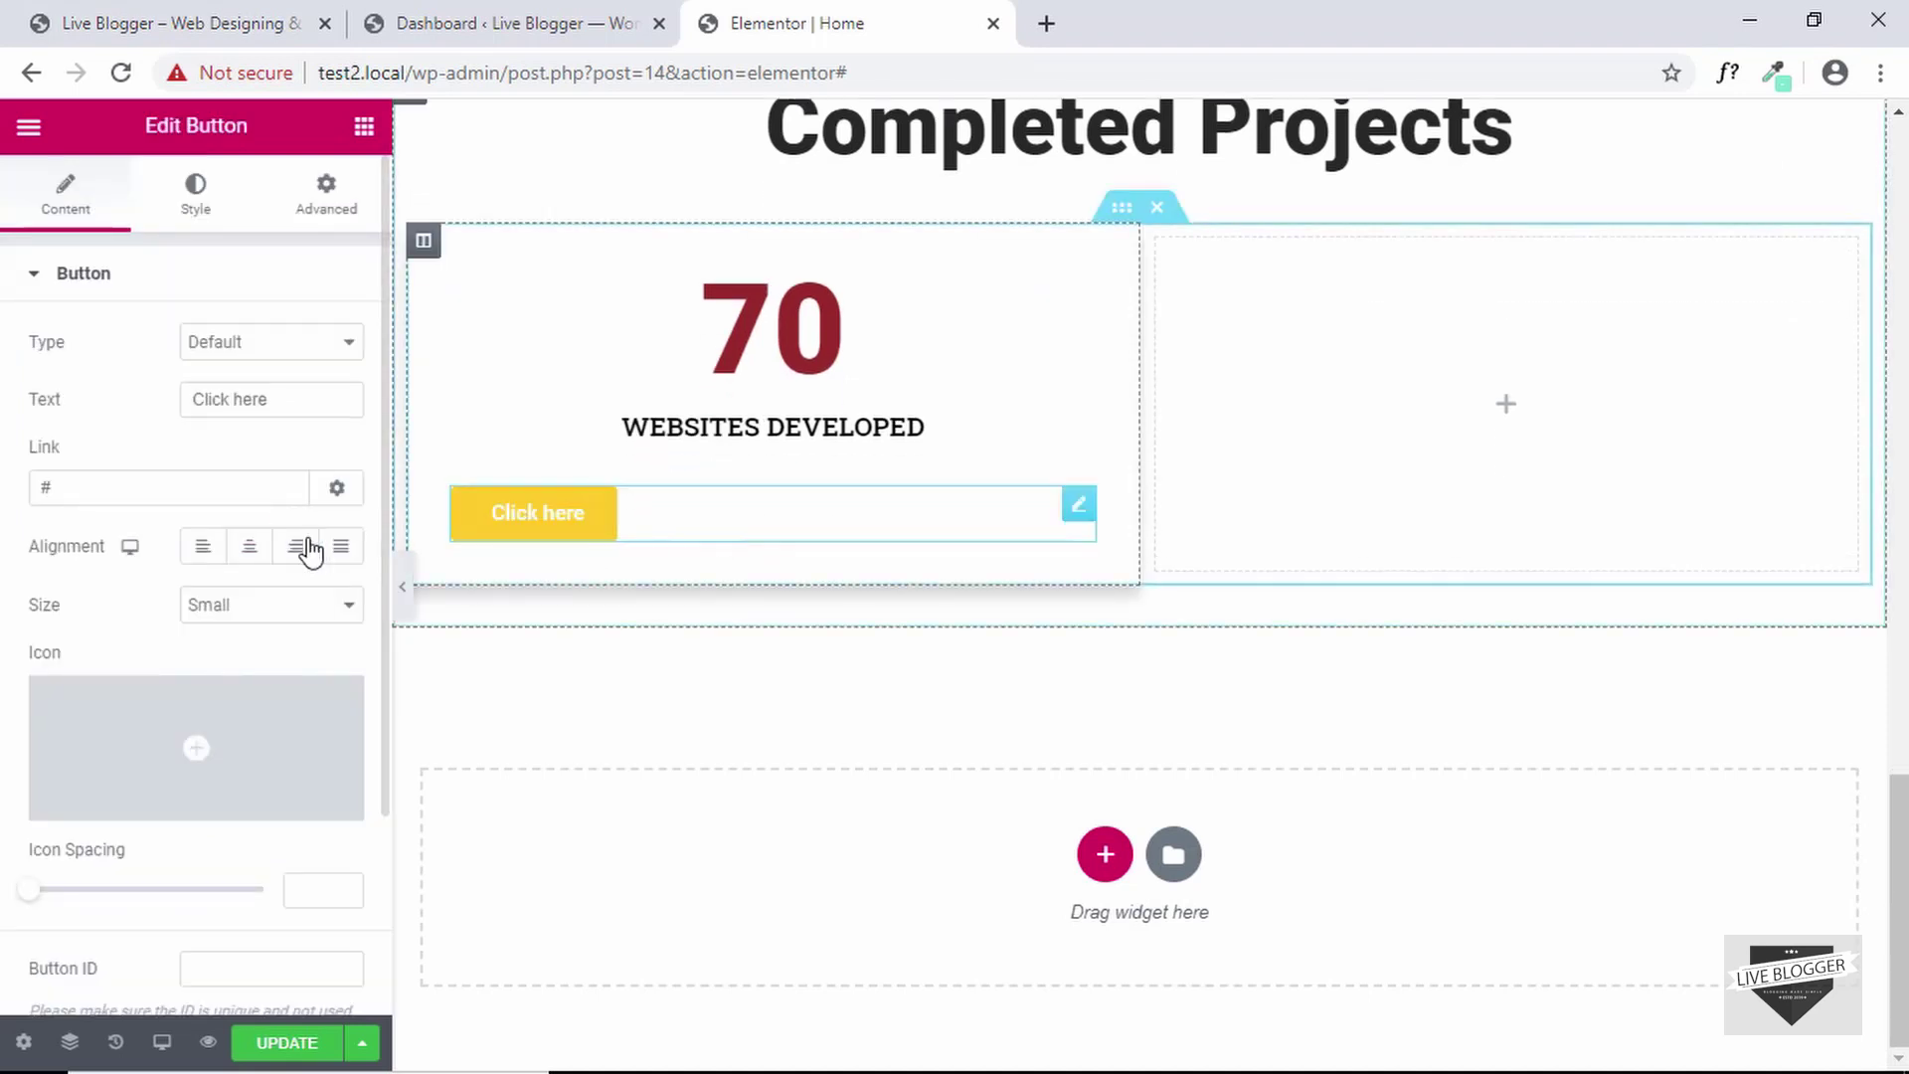
{"action": "left_click", "coordinate": [167, 485]}
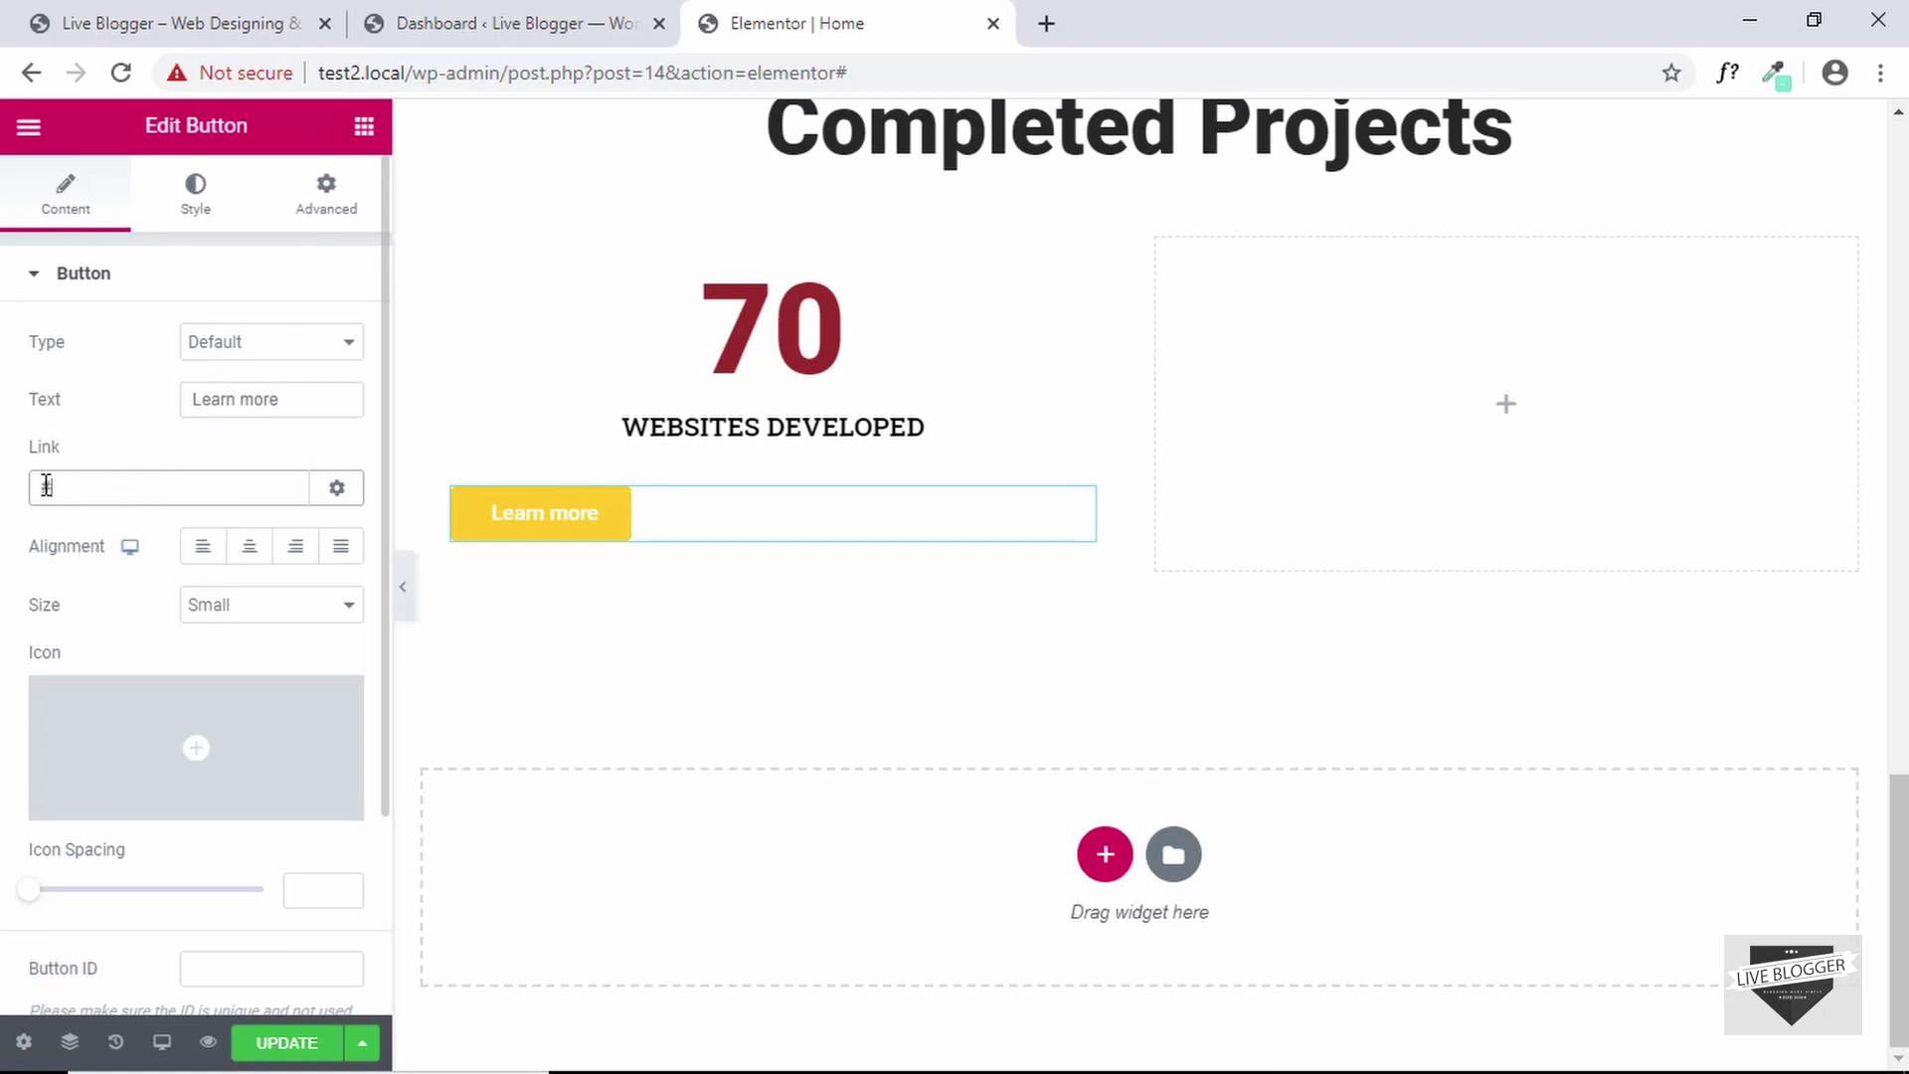
{"action": "left_click", "coordinate": [250, 557]}
{"action": "left_click", "coordinate": [256, 557]}
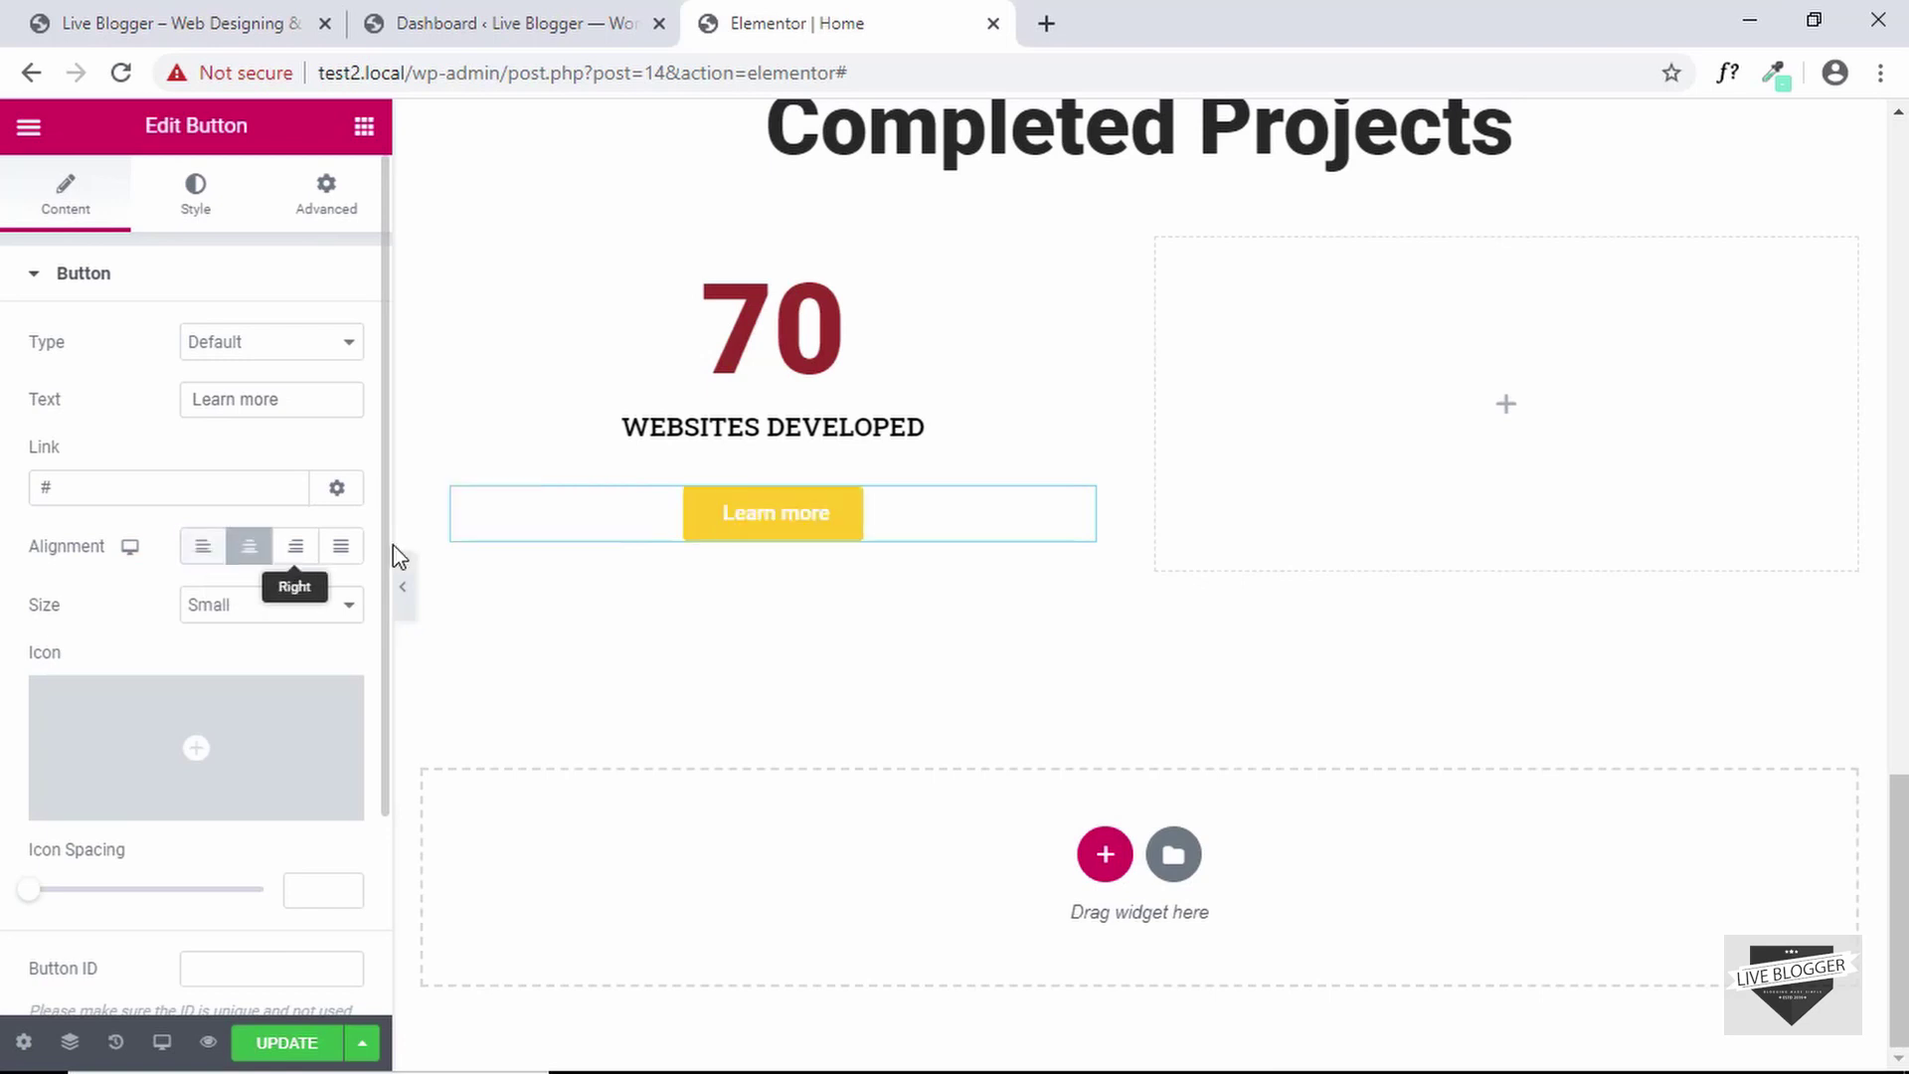
Style the button with black text on a light pink #EFE5E6 background
{"action": "left_click", "coordinate": [204, 214]}
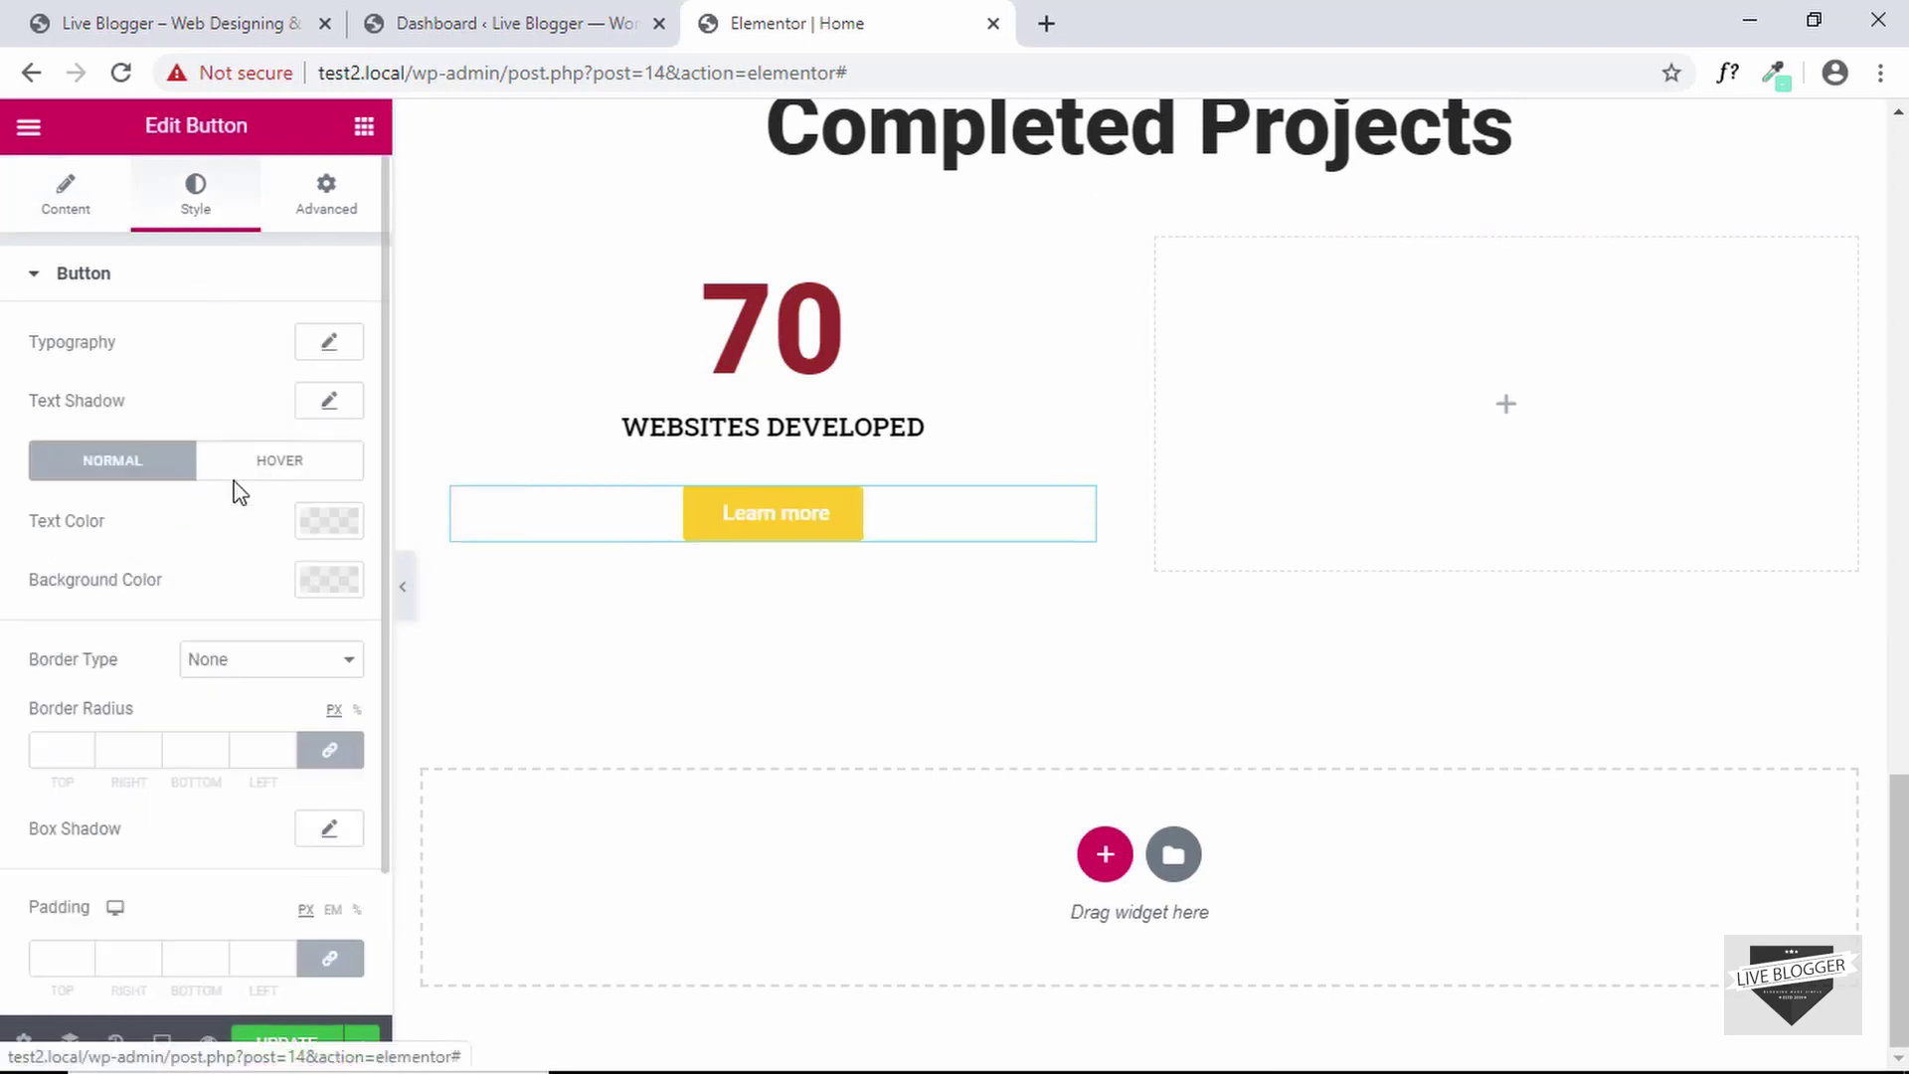
{"action": "left_click", "coordinate": [326, 525]}
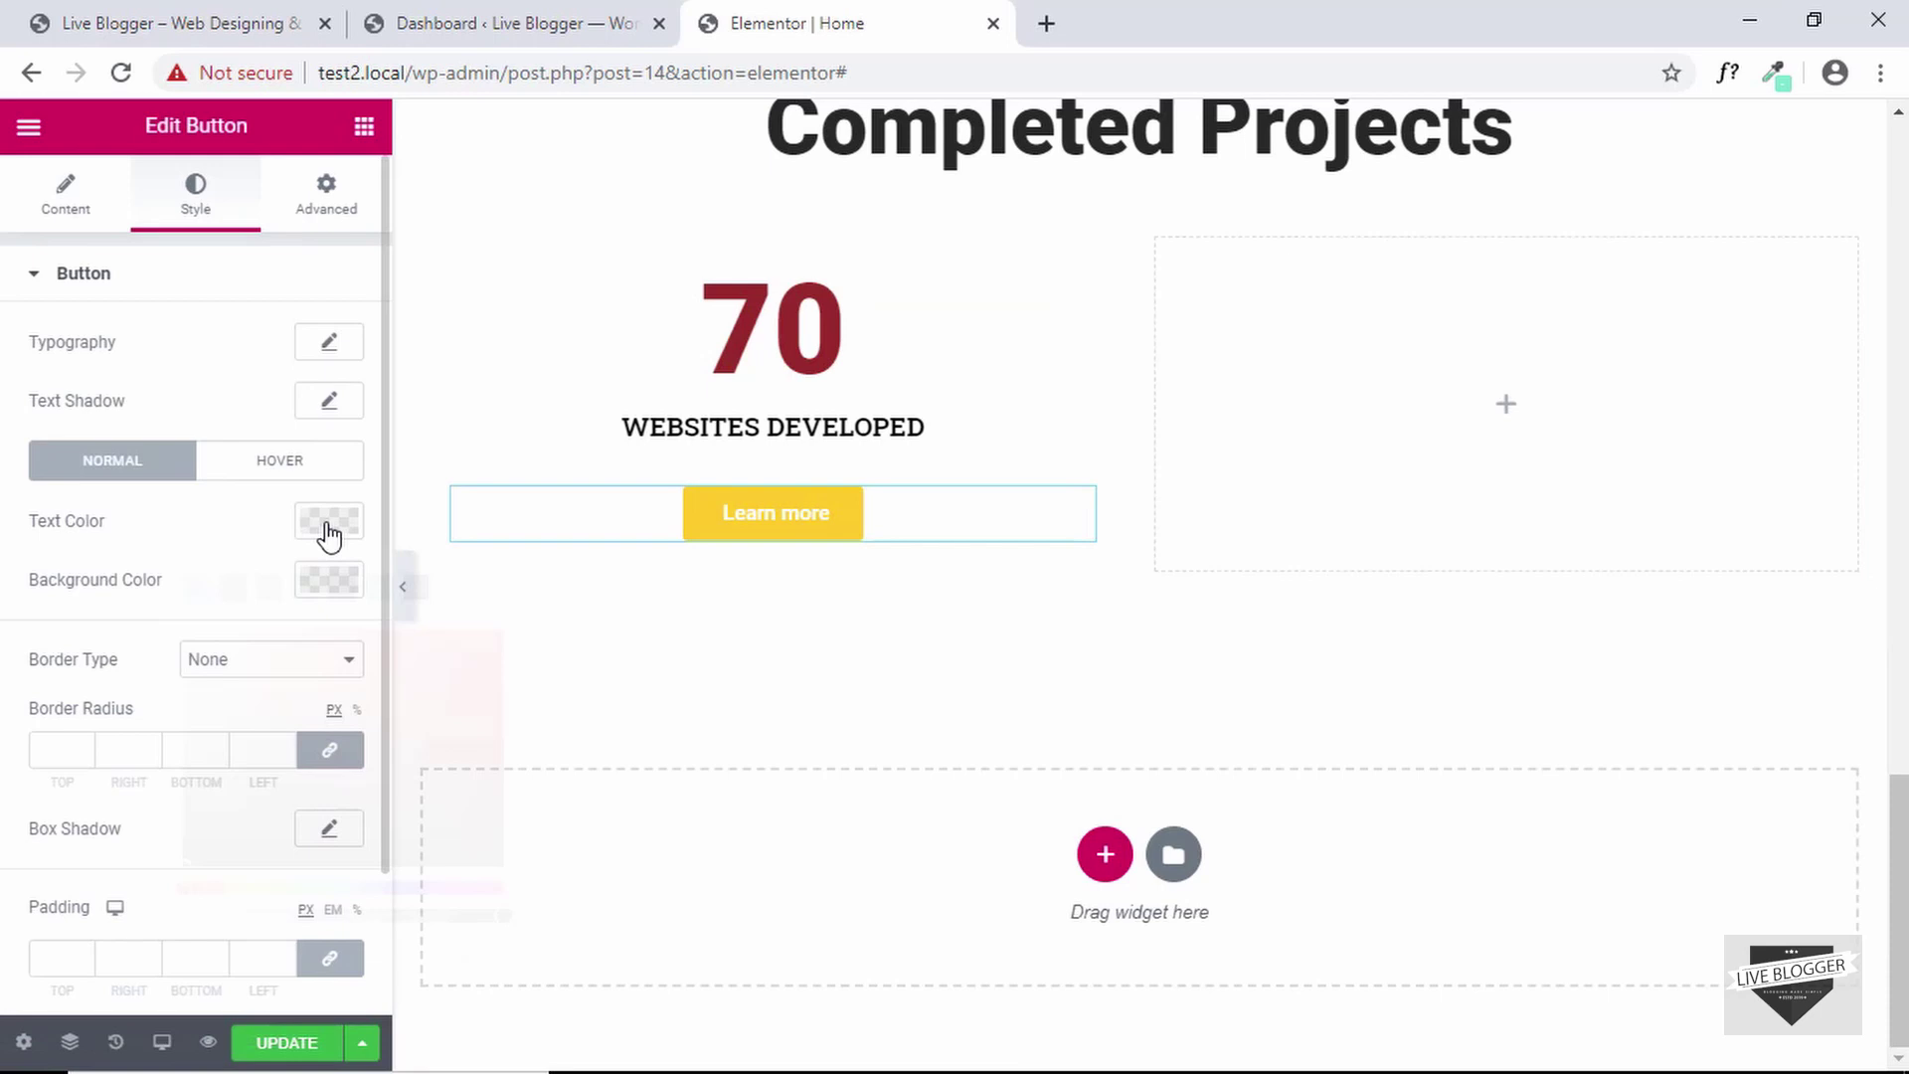
{"action": "left_click", "coordinate": [390, 597]}
{"action": "left_click", "coordinate": [416, 589]}
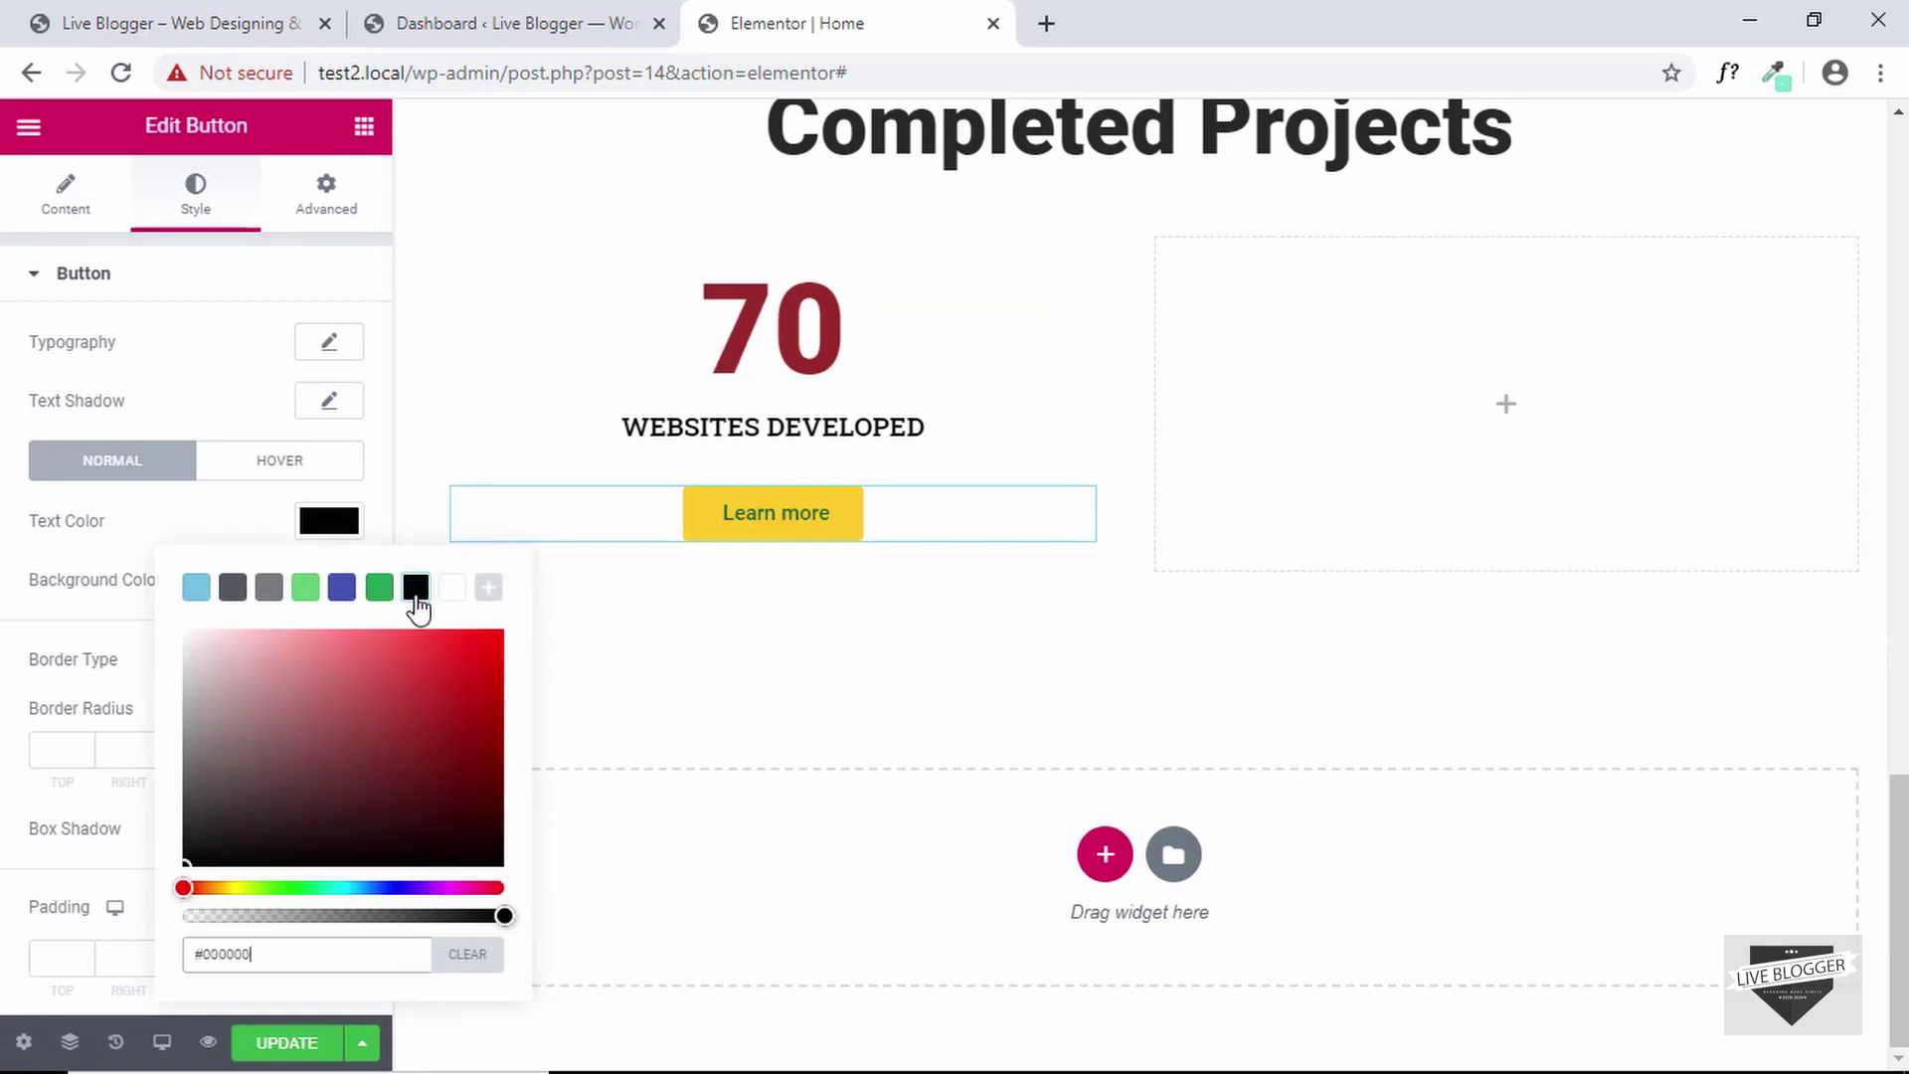
{"action": "left_click", "coordinate": [164, 547]}
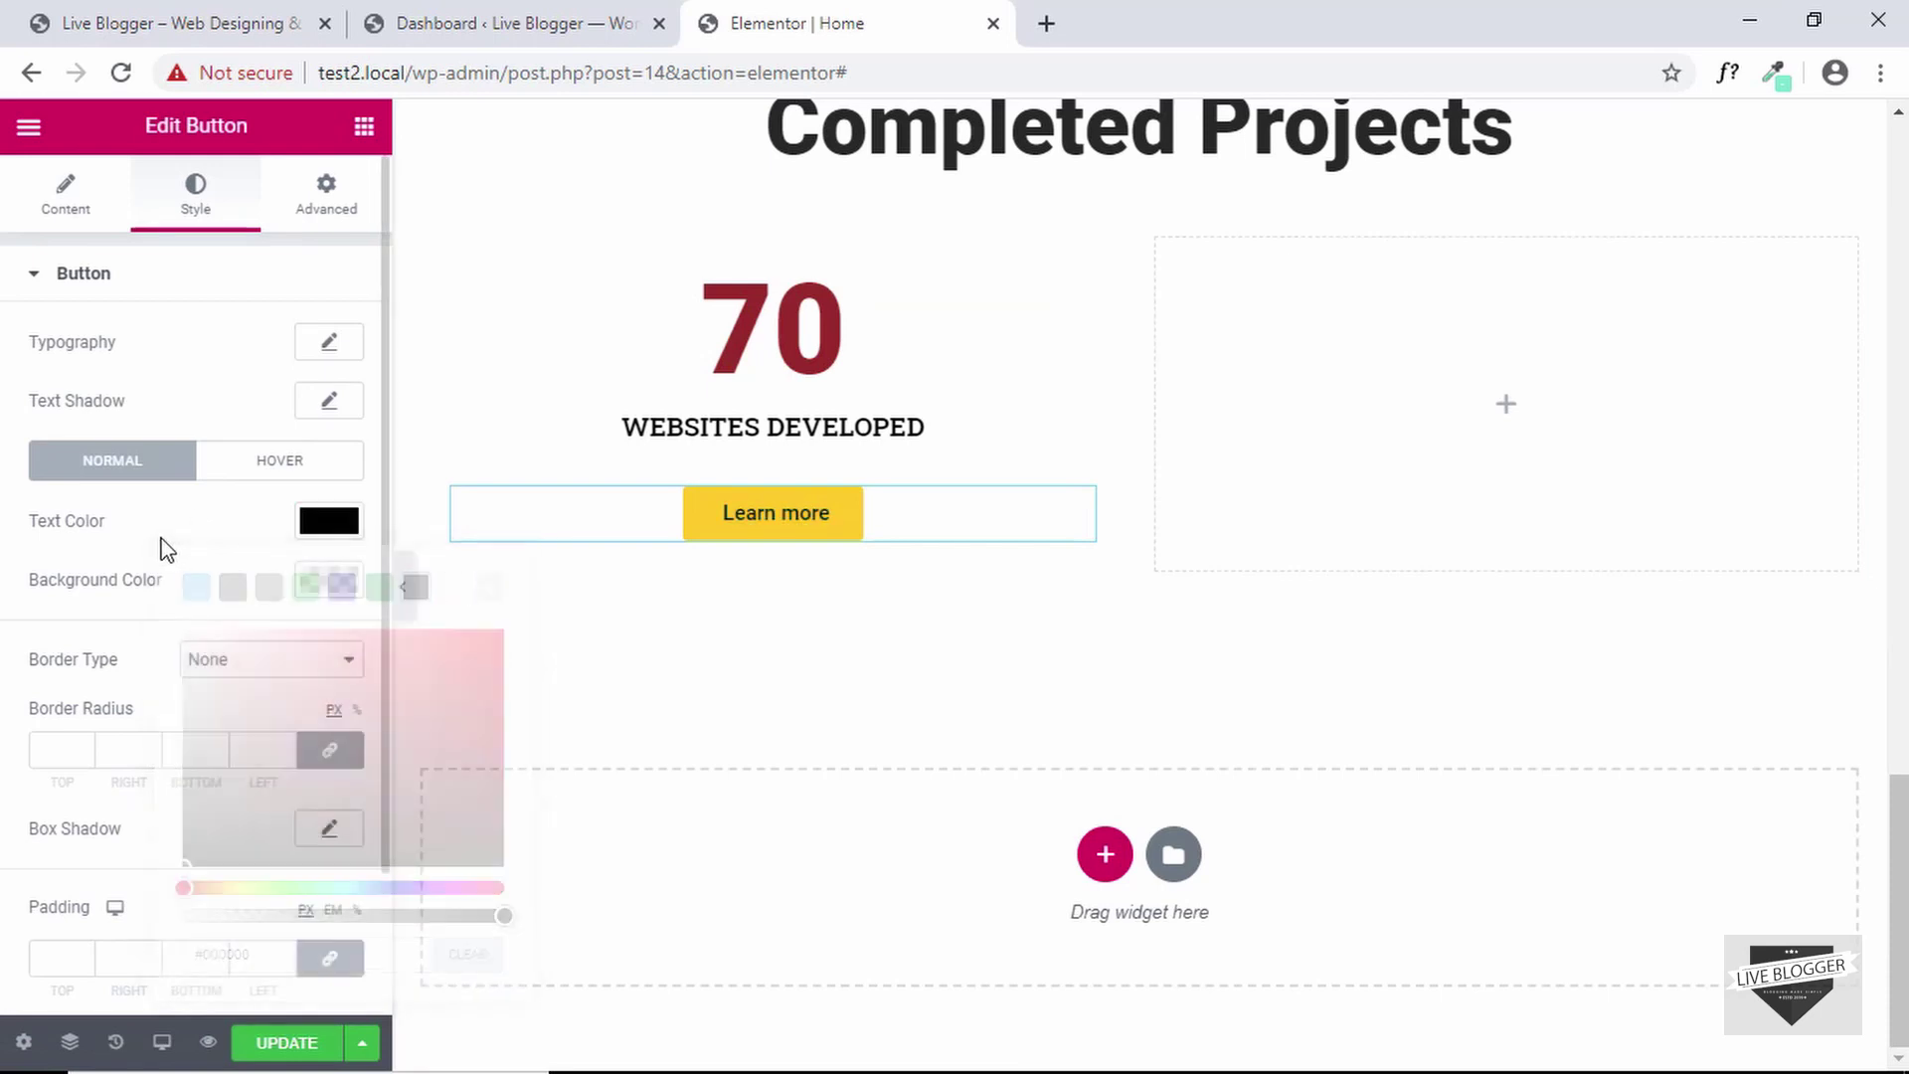
{"action": "left_click", "coordinate": [335, 595]}
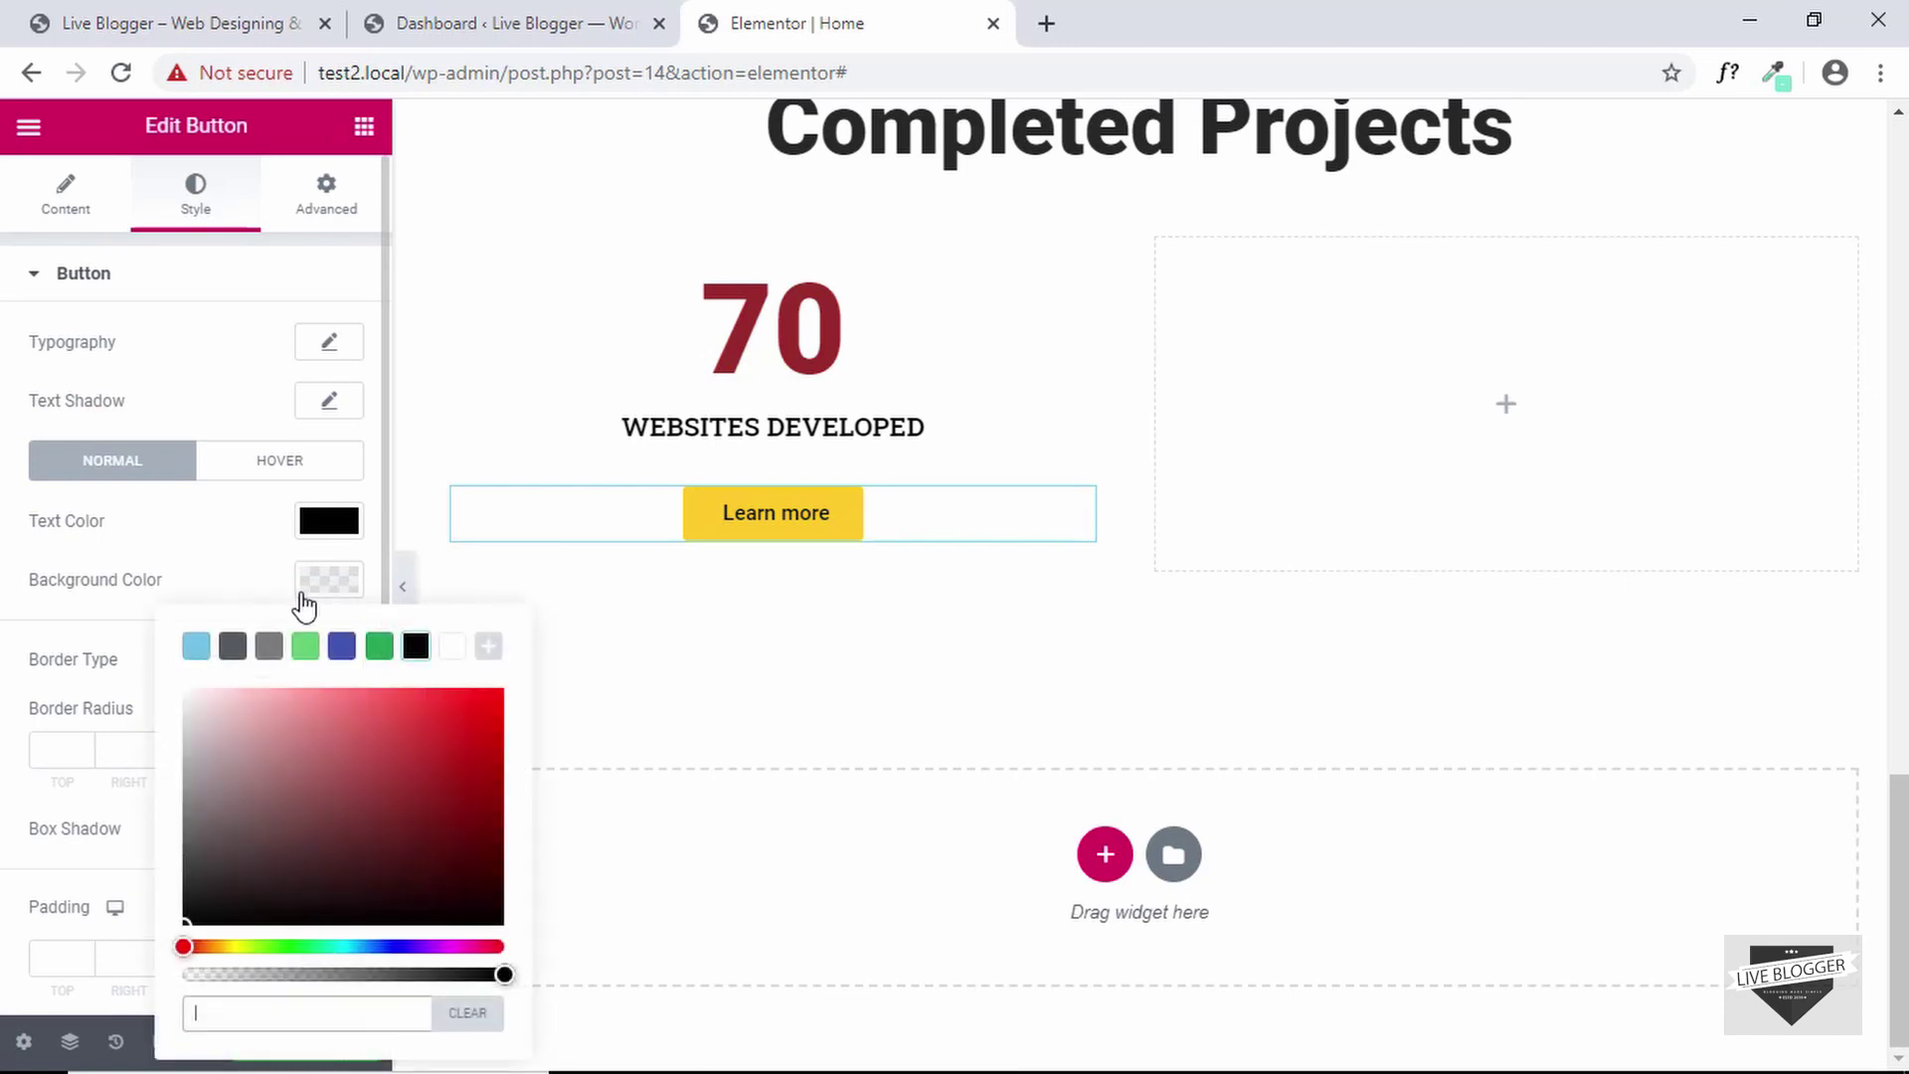
{"action": "left_click", "coordinate": [449, 651]}
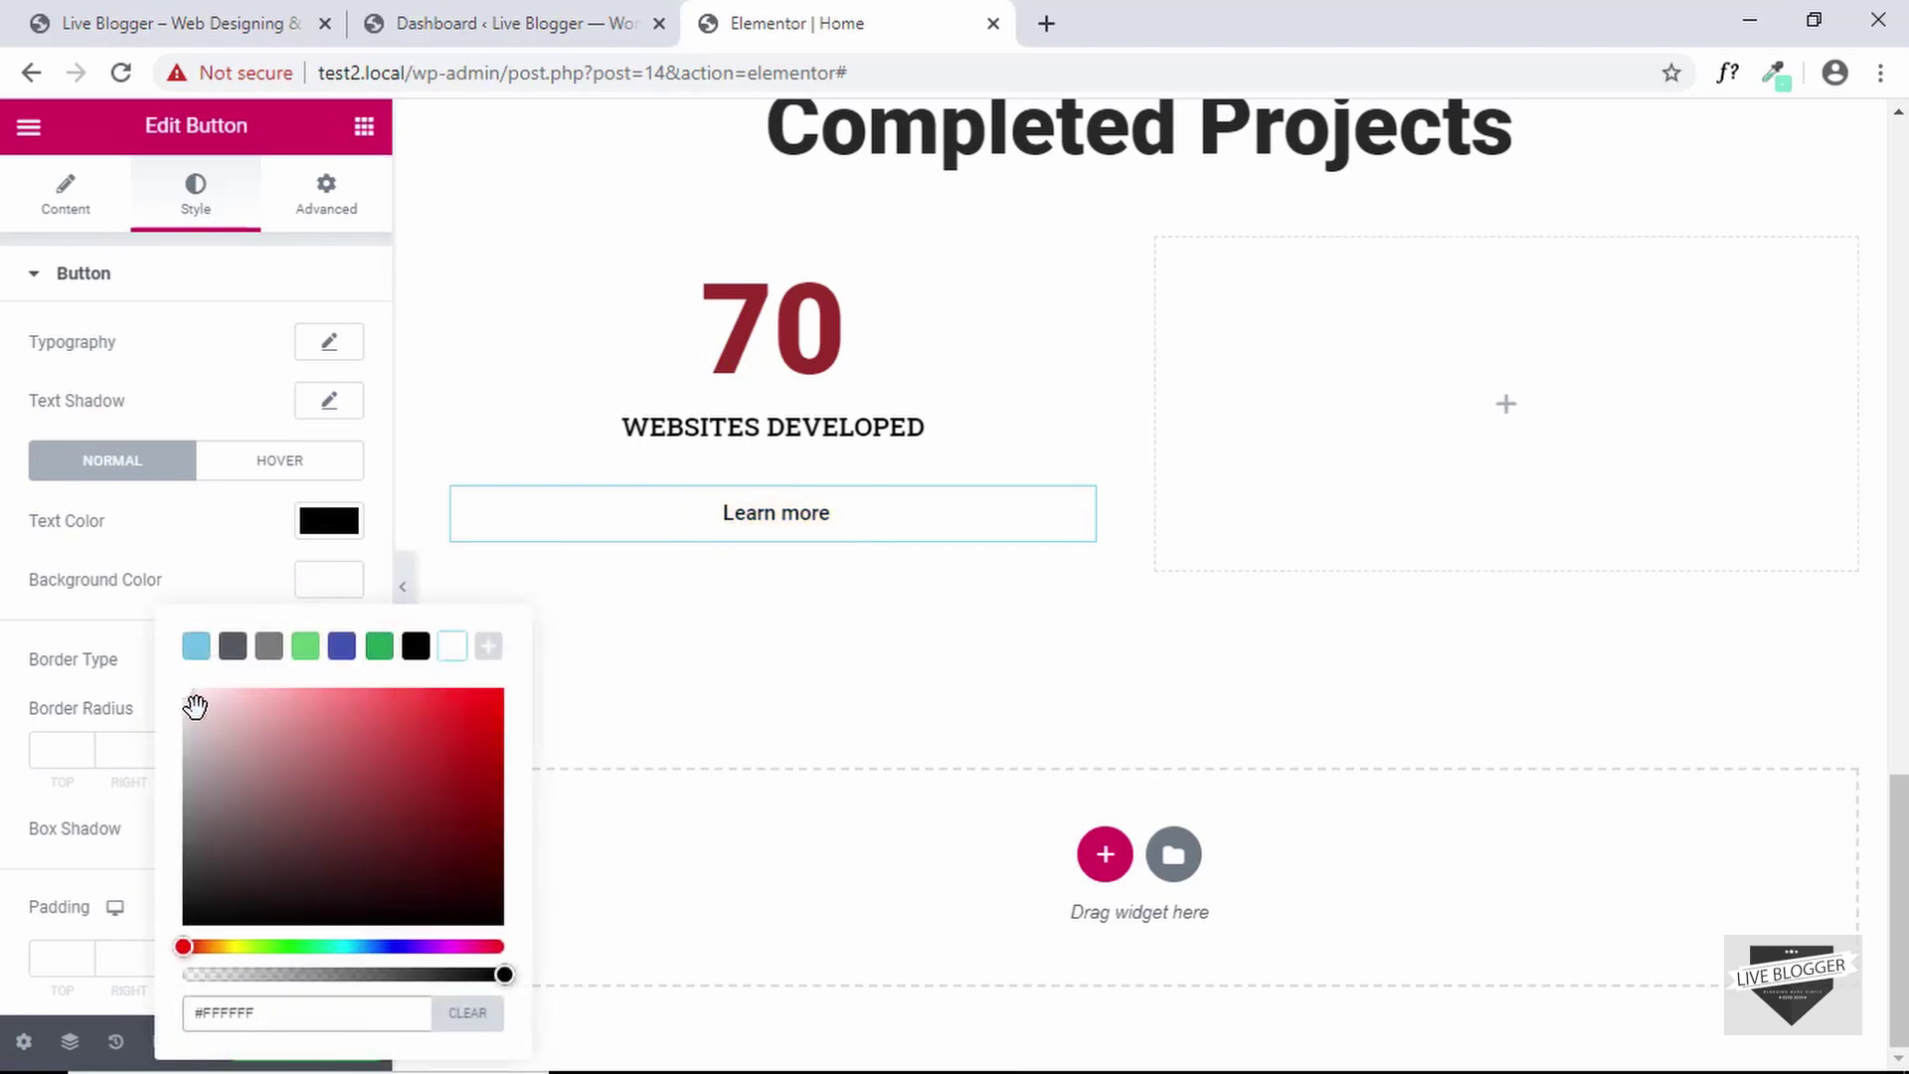
{"action": "left_click_drag", "start_coordinate": [195, 705], "coordinate": [195, 704]}
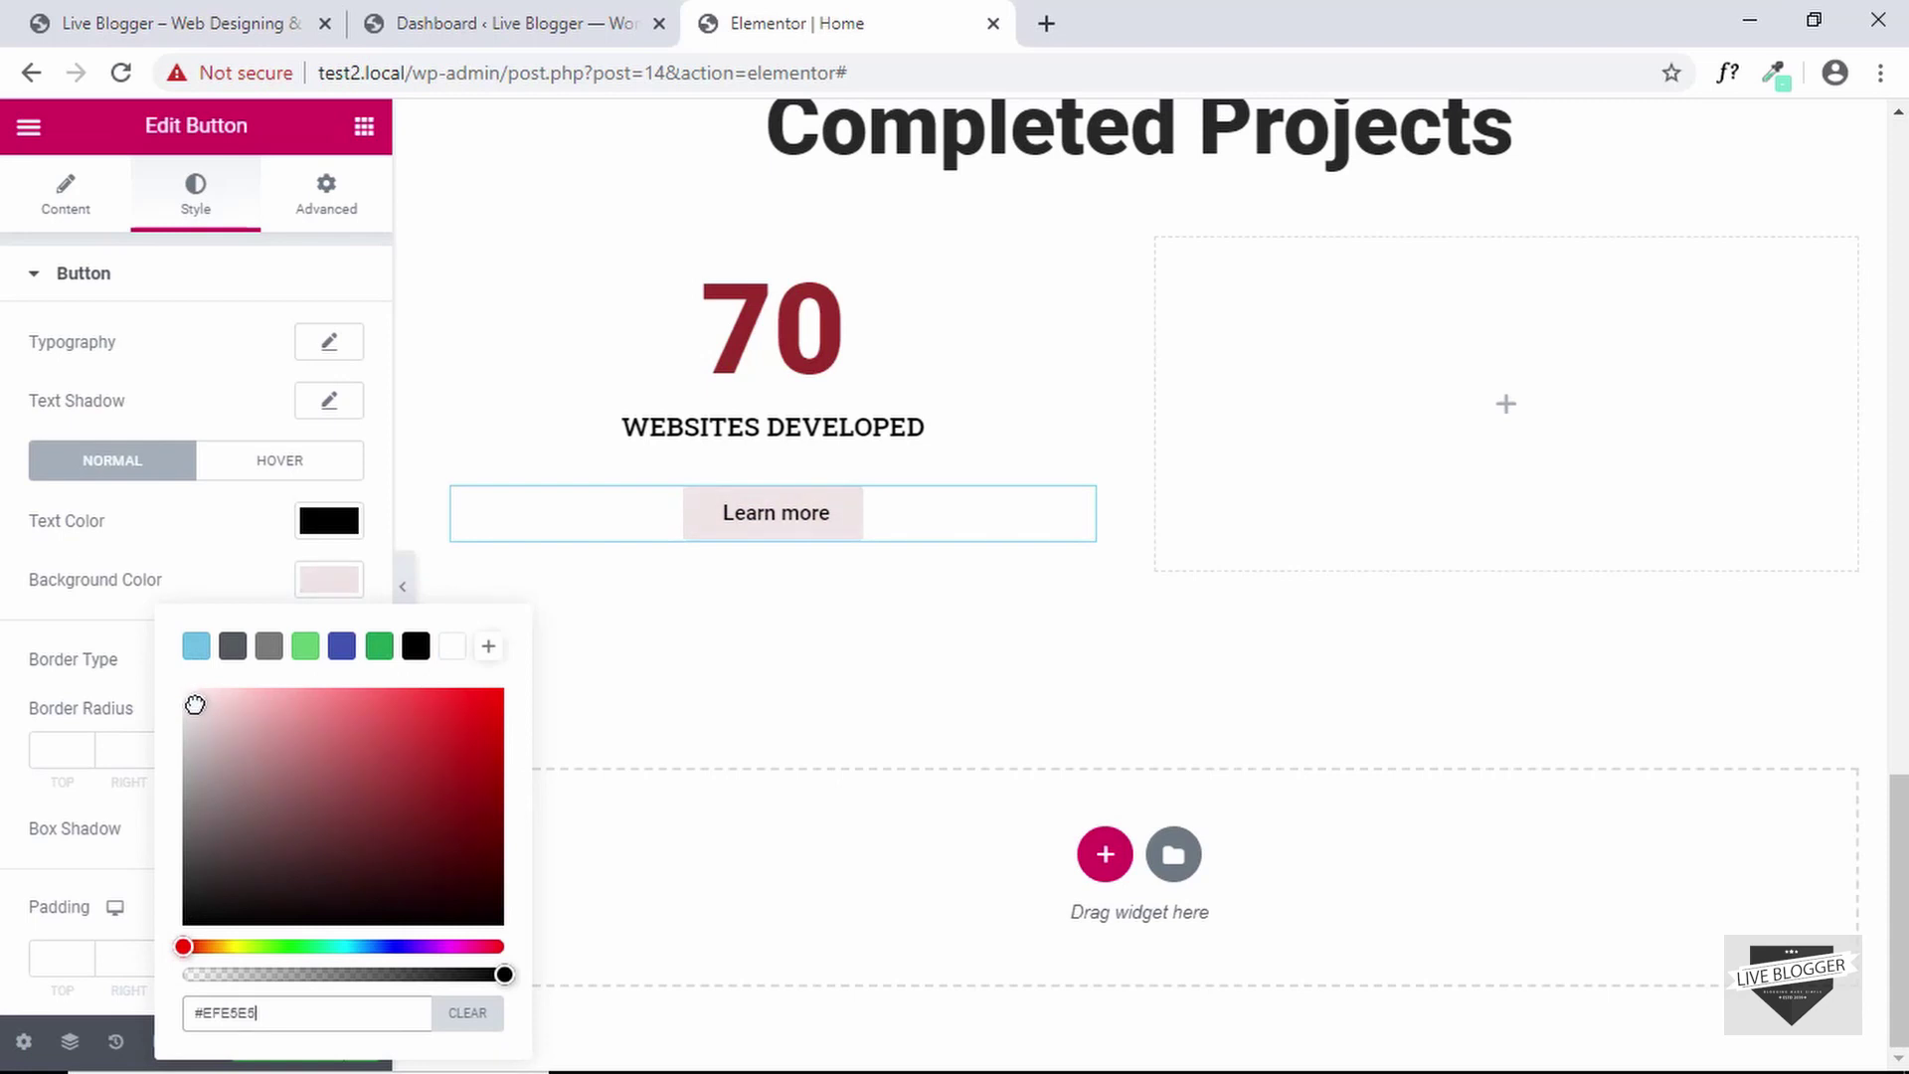
{"action": "left_click", "coordinate": [541, 783]}
{"action": "scroll", "coordinate": [541, 784], "scroll_direction": "up", "scroll_amount": 1}
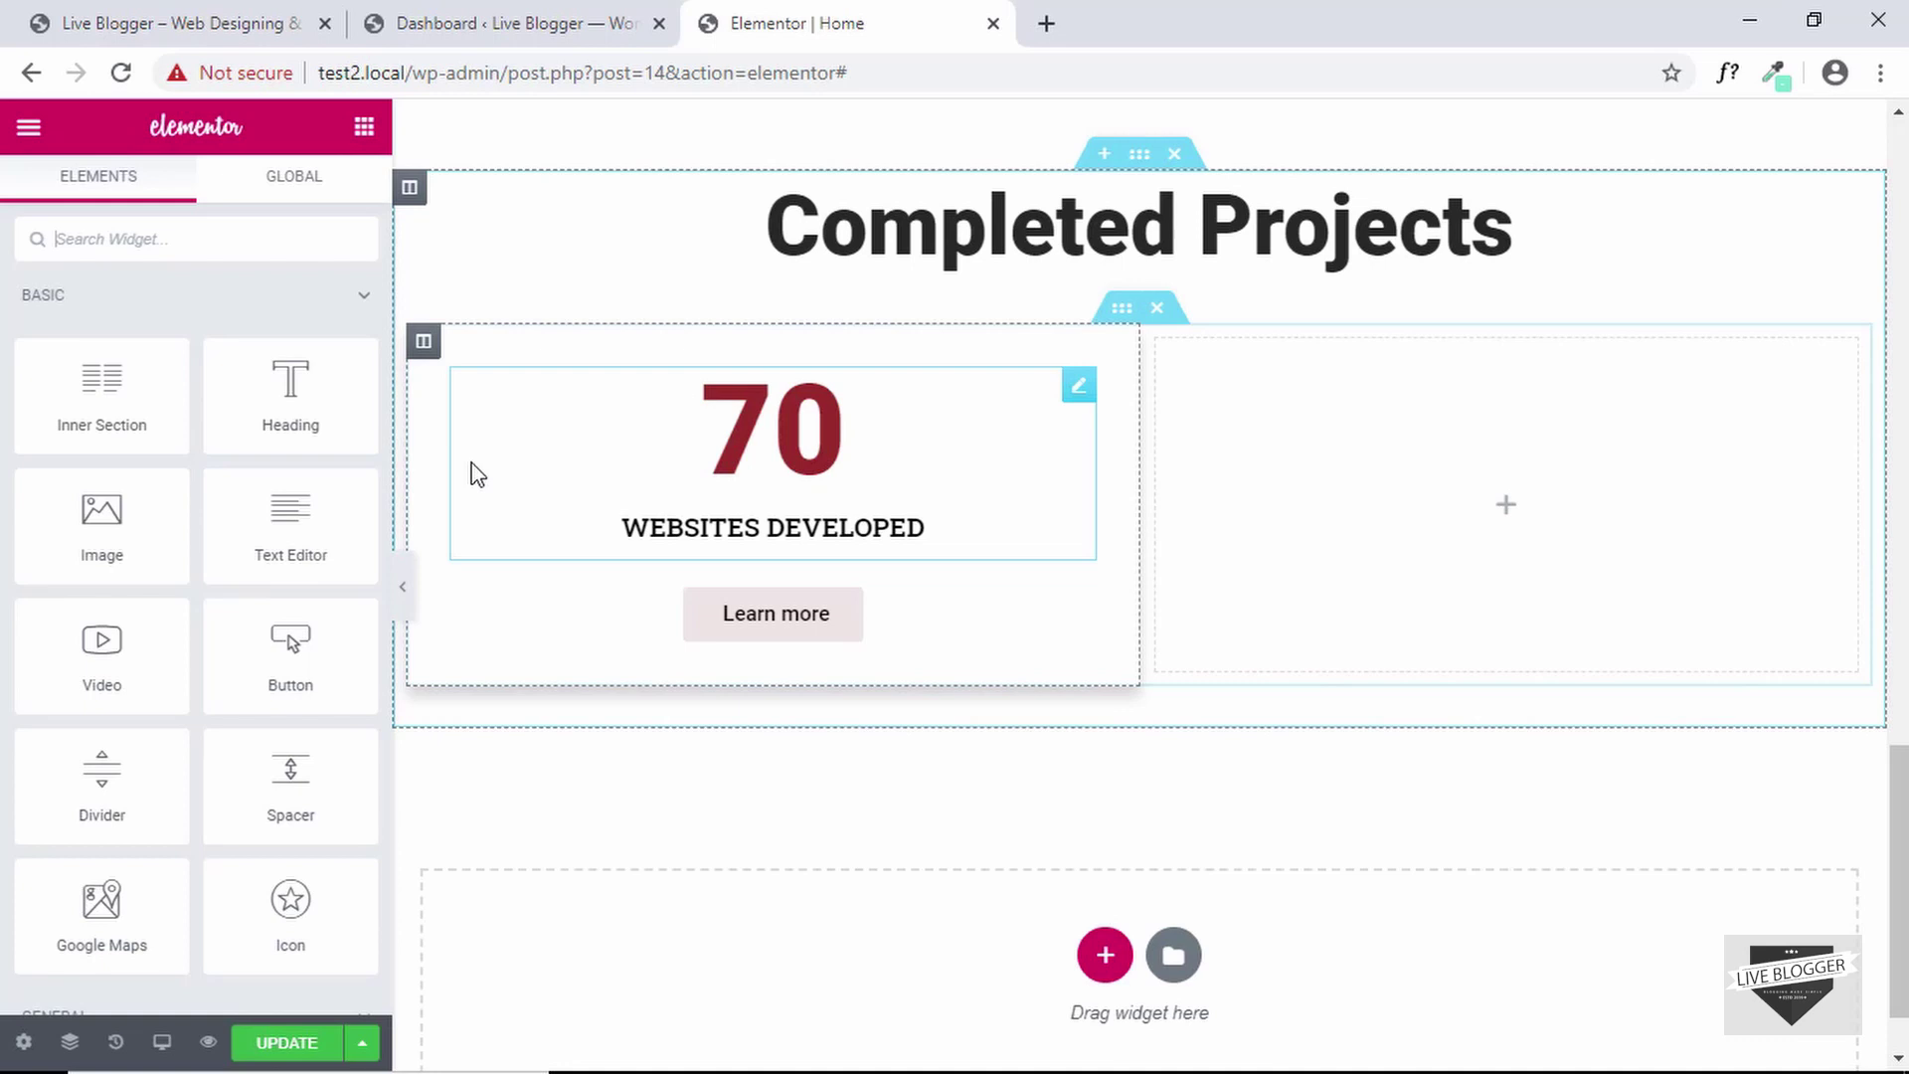
Reset the left column's hover box shadow to default in its Border settings
{"action": "left_click", "coordinate": [425, 348]}
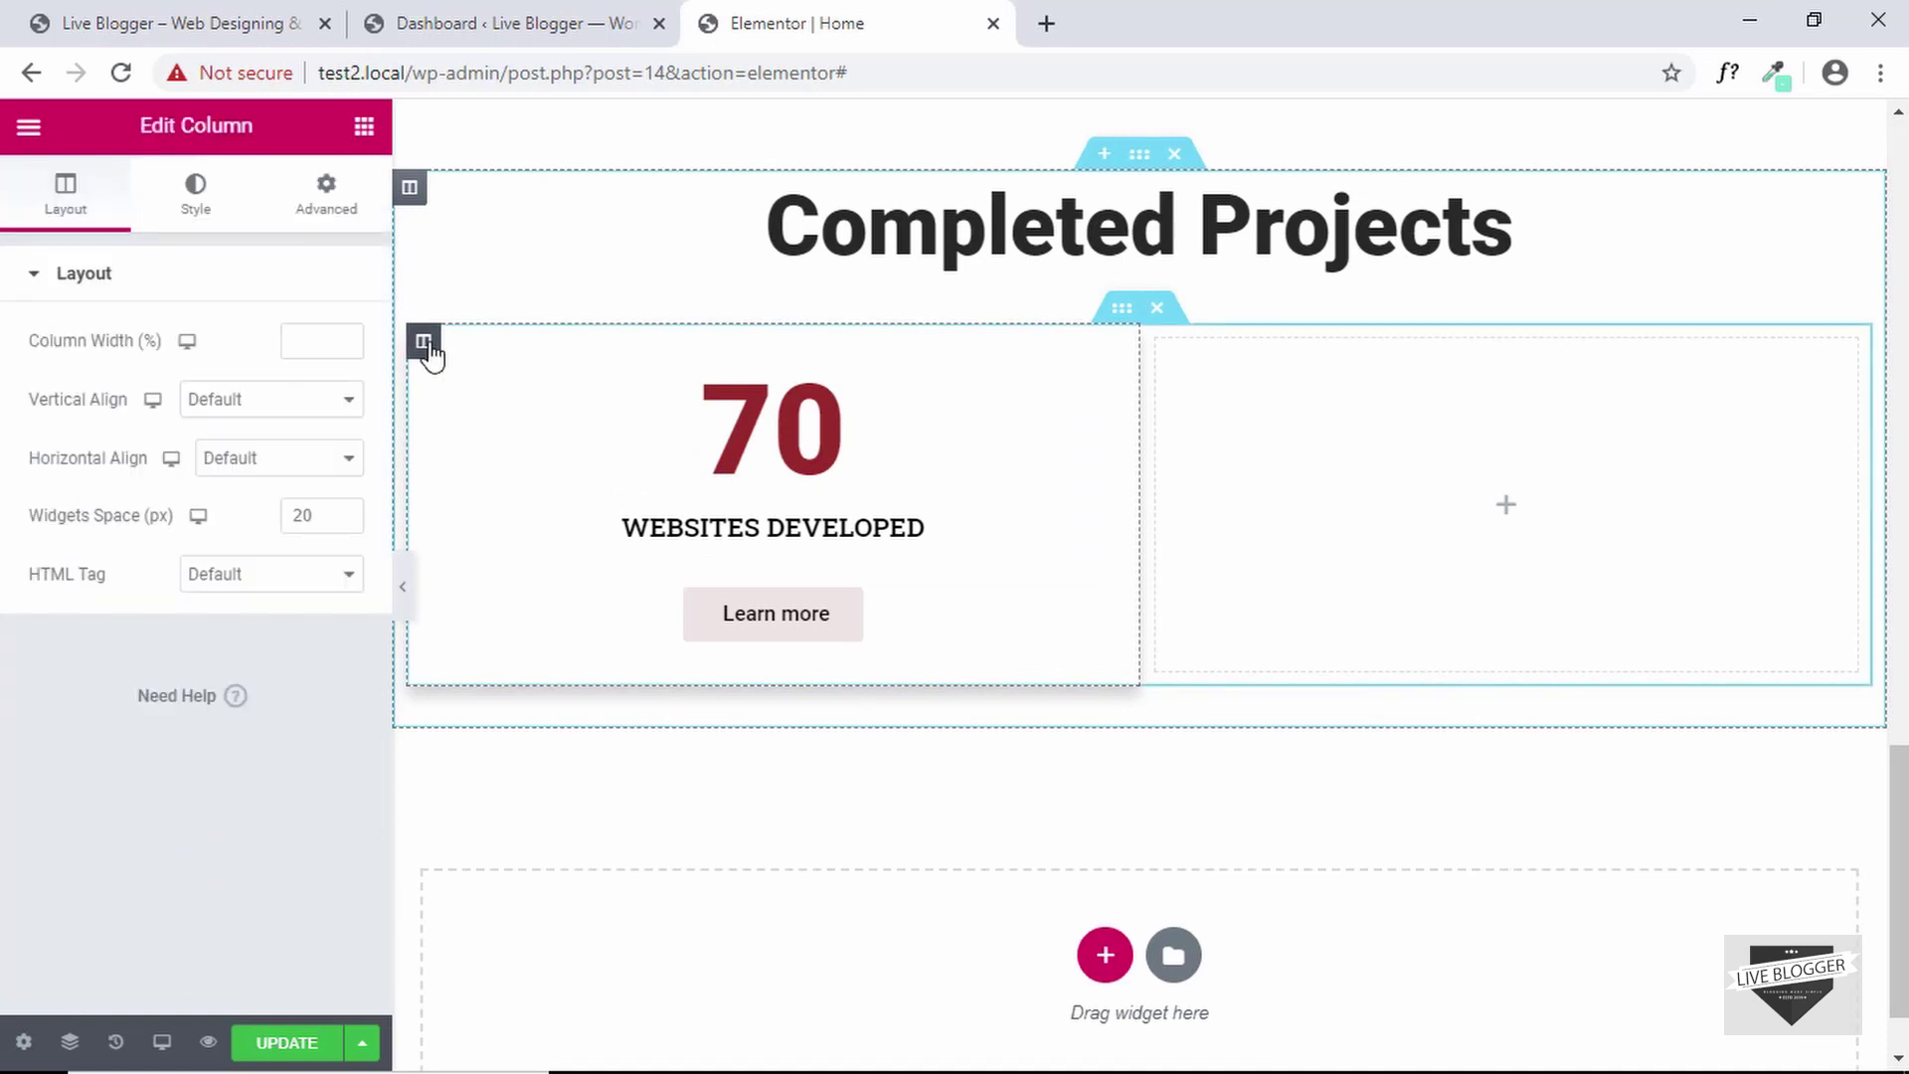
{"action": "right_click", "coordinate": [427, 350]}
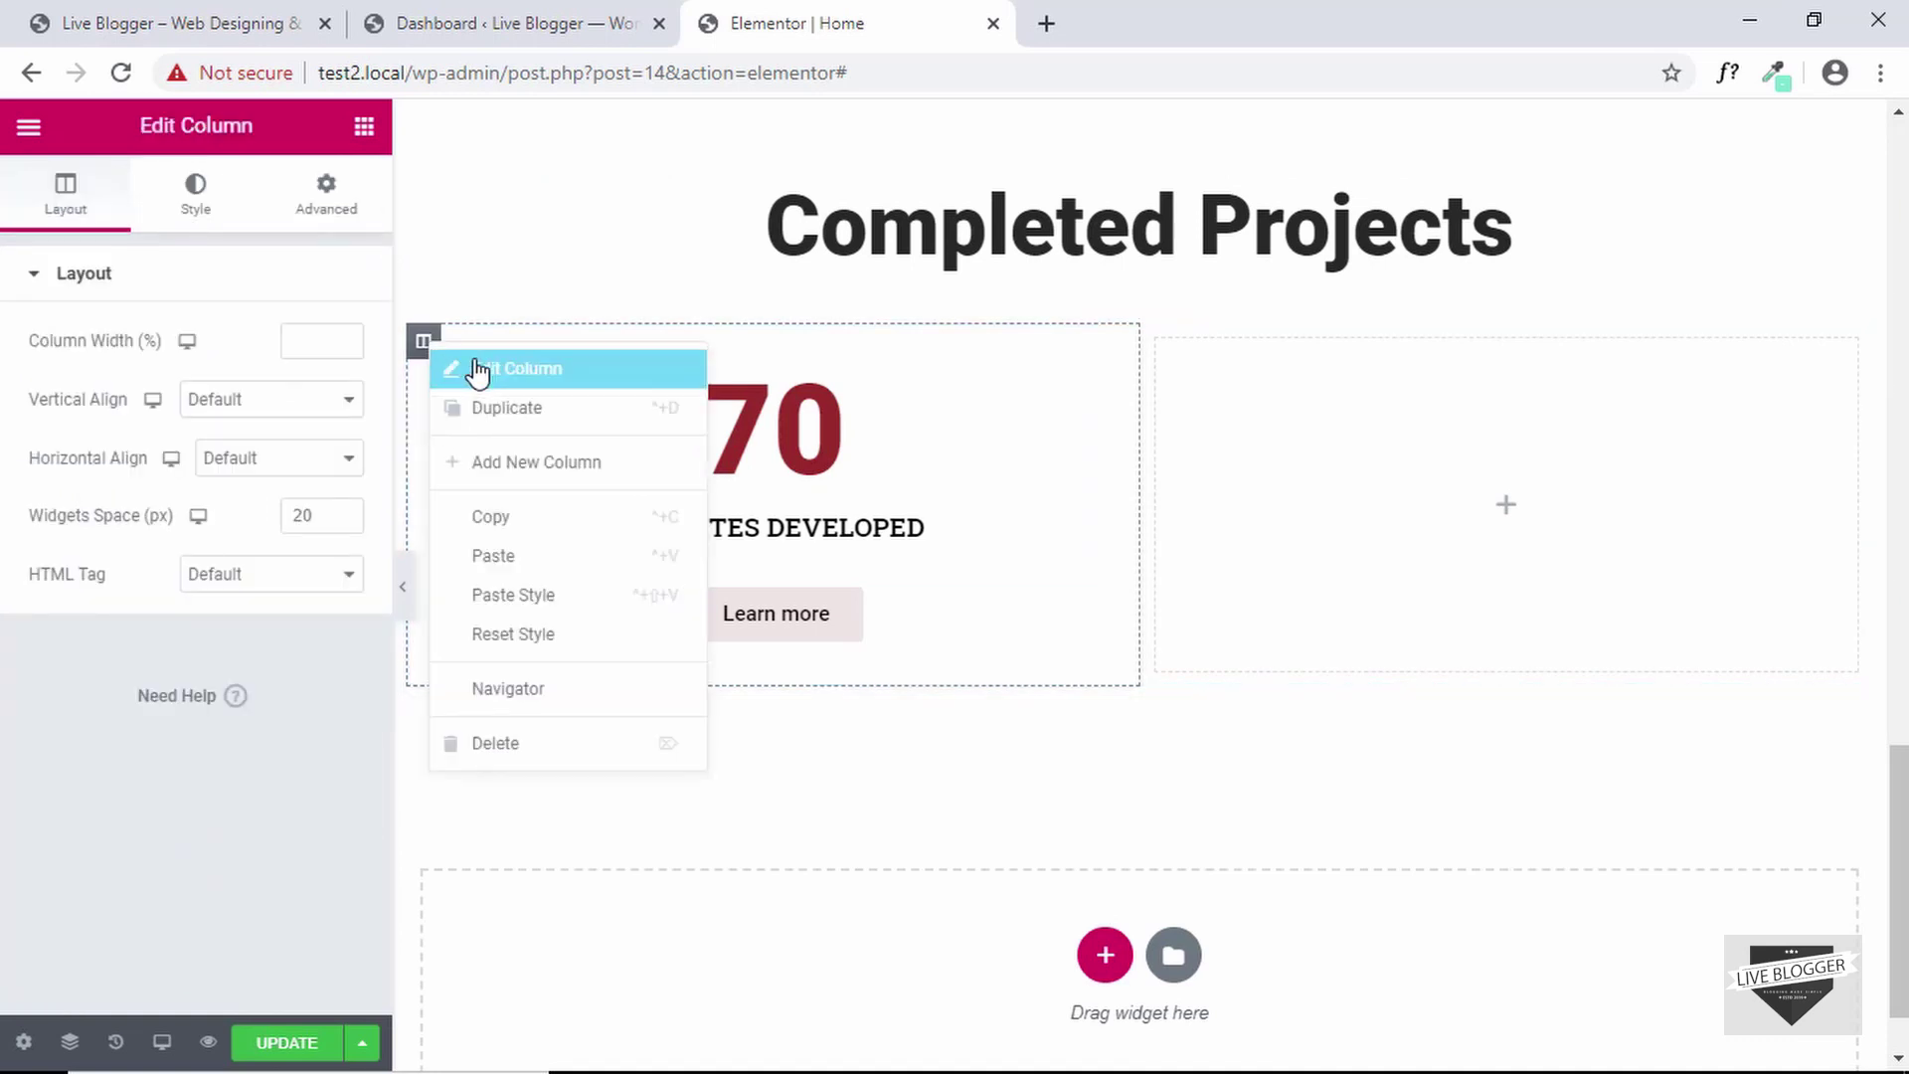
{"action": "left_click", "coordinate": [479, 370]}
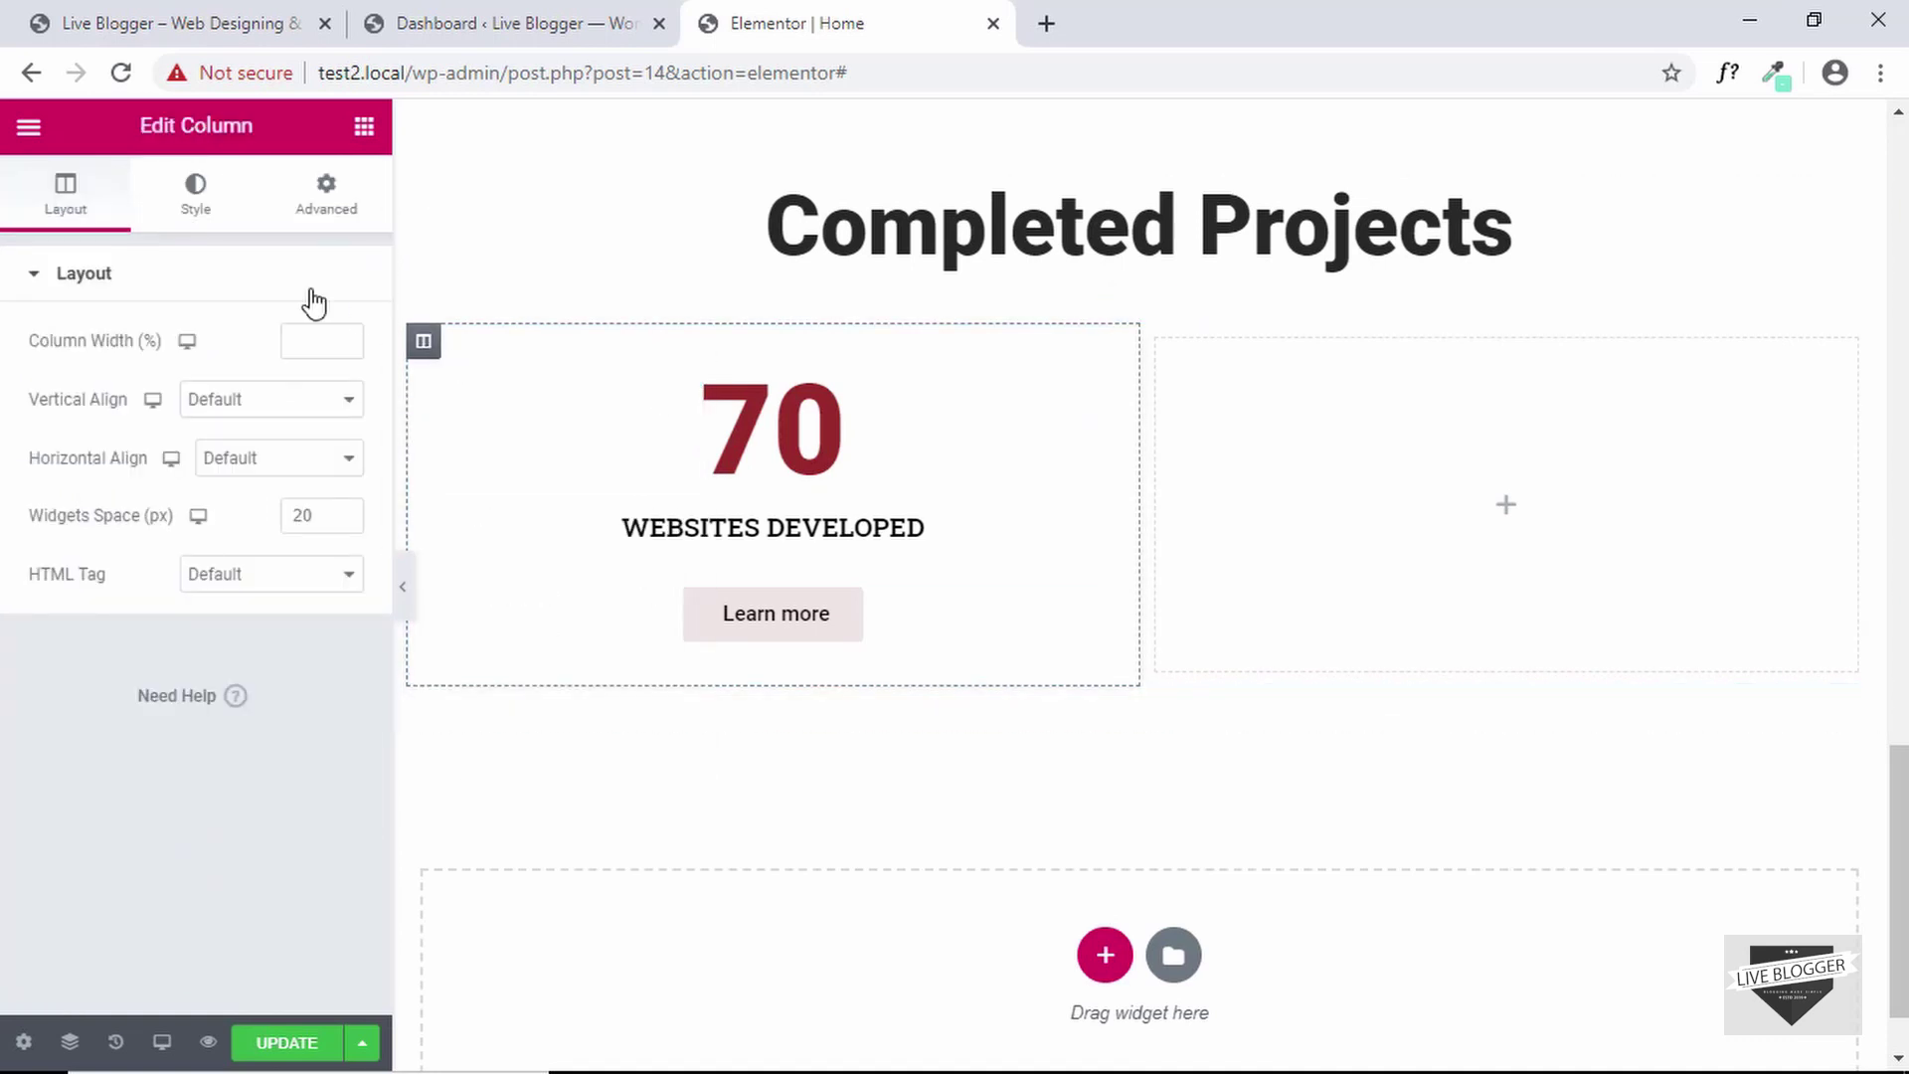
{"action": "left_click", "coordinate": [194, 202]}
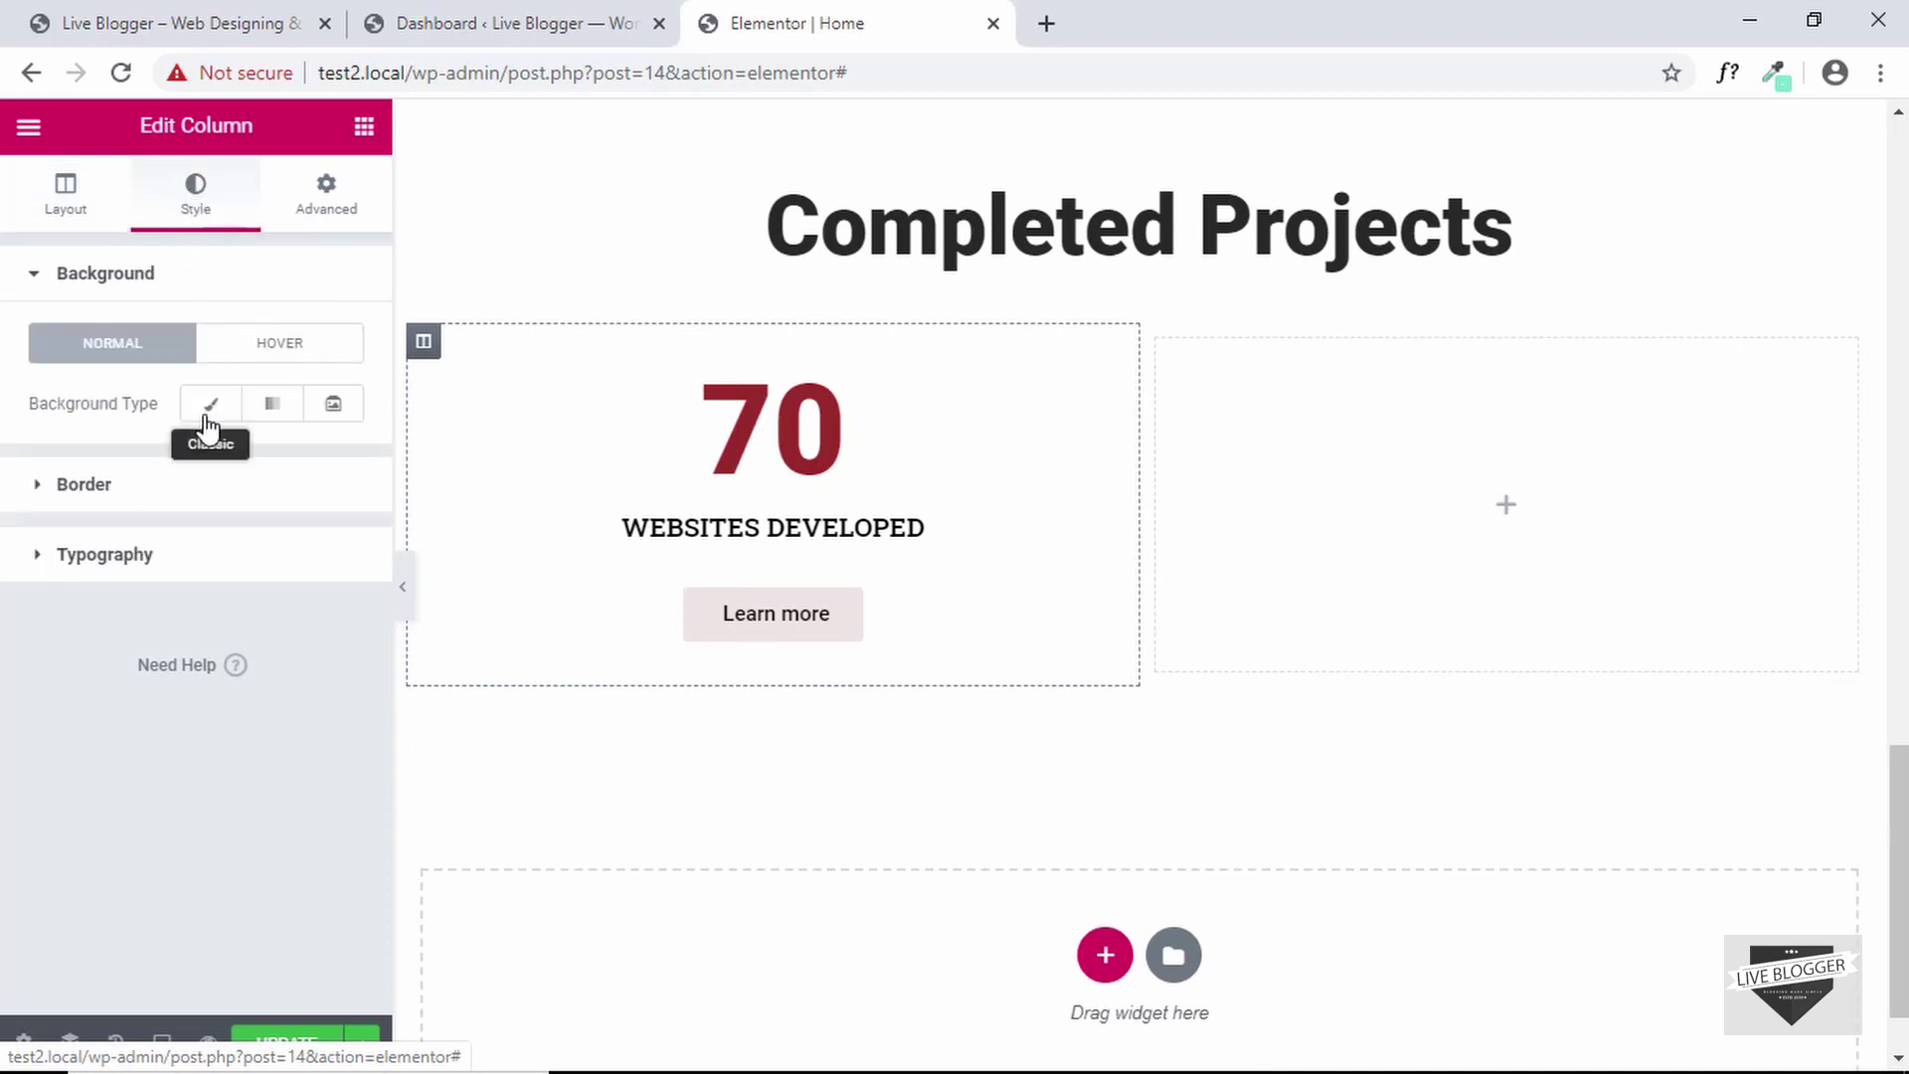
{"action": "left_click", "coordinate": [88, 487]}
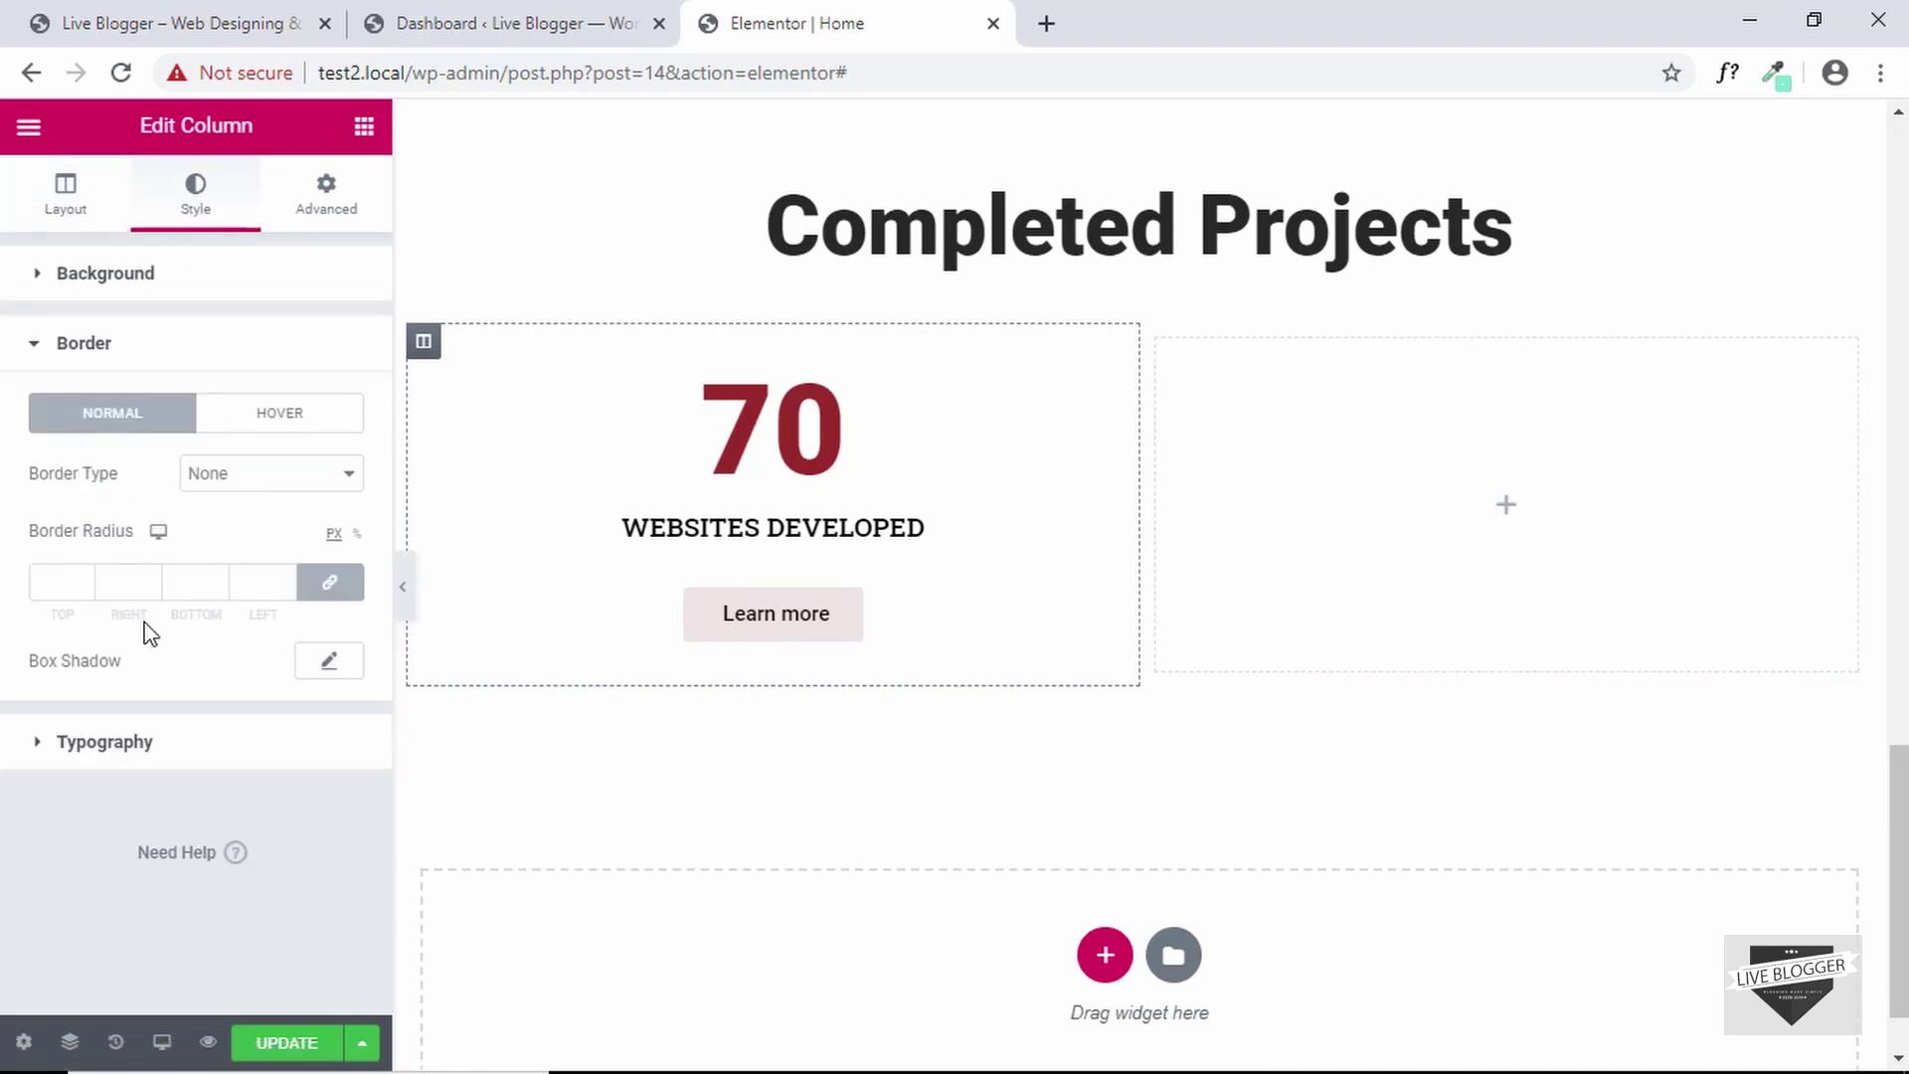
{"action": "left_click", "coordinate": [273, 418]}
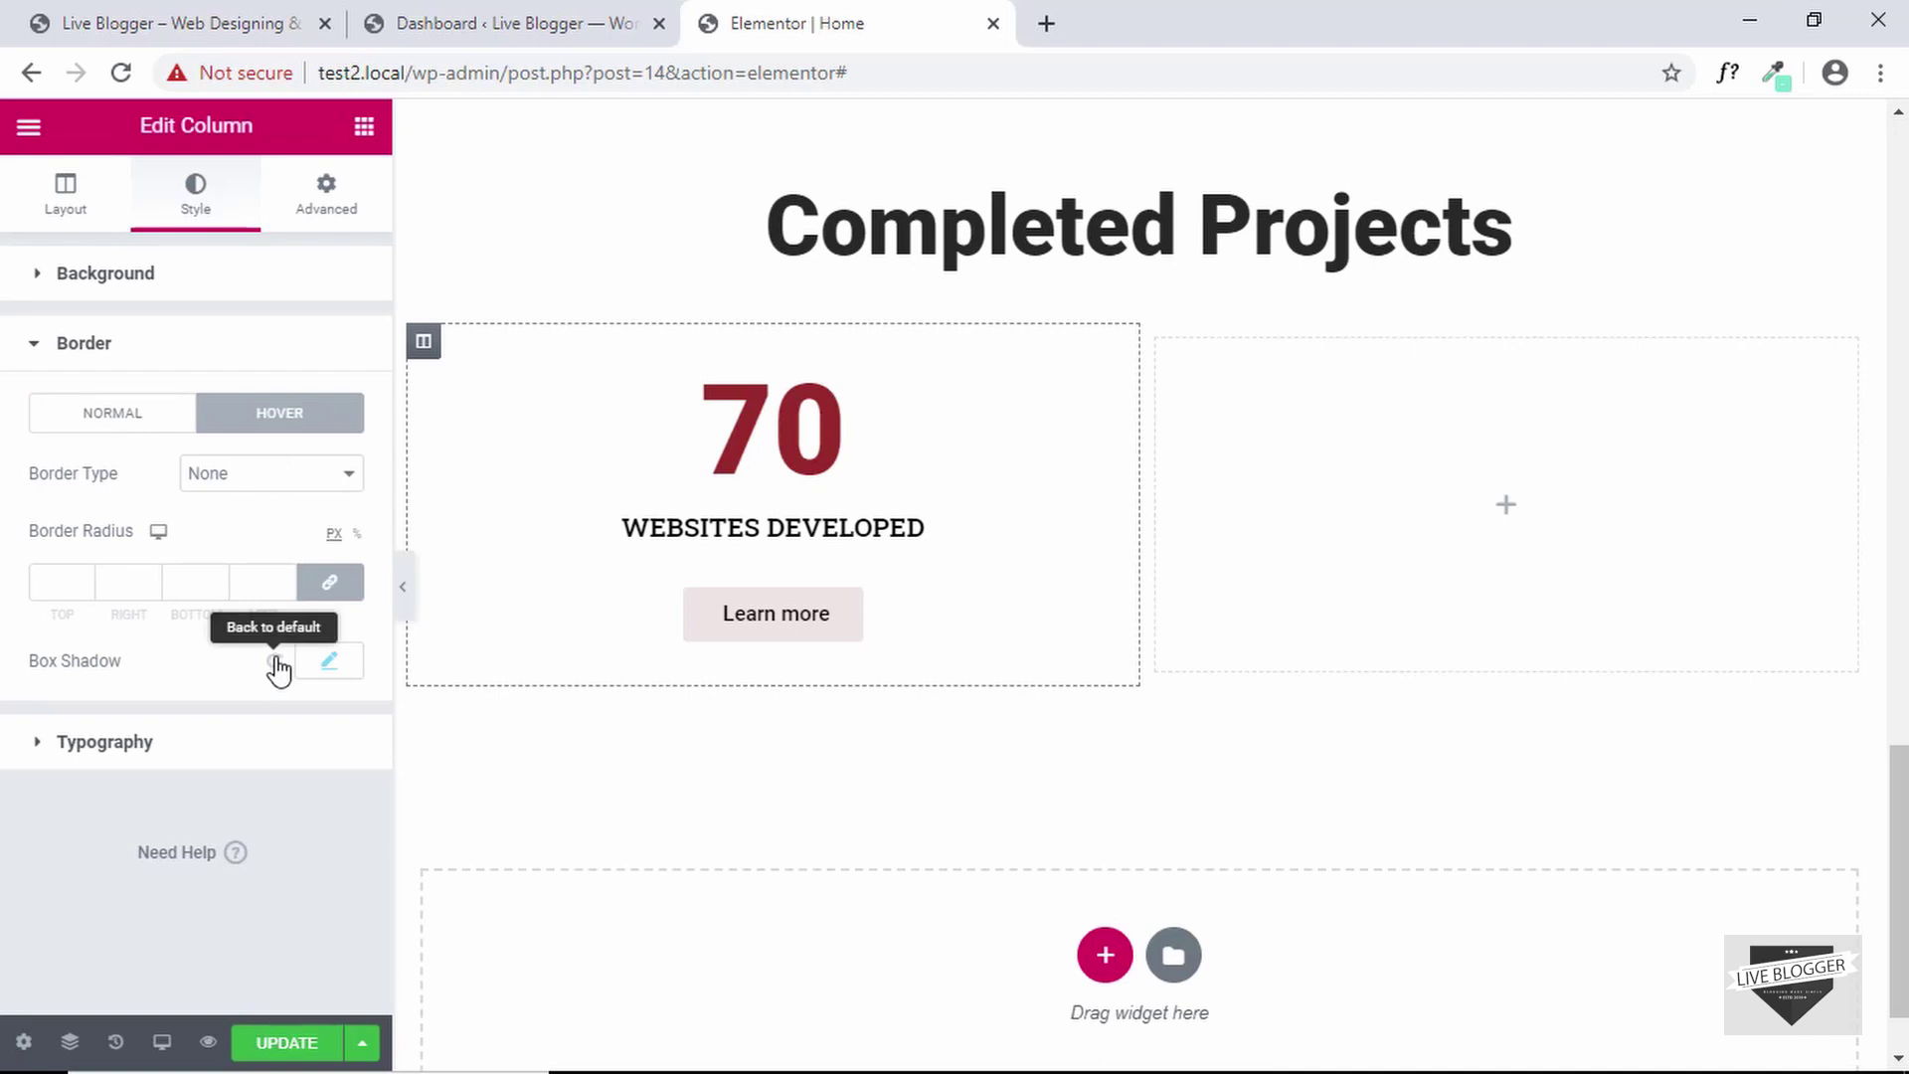
{"action": "left_click", "coordinate": [278, 666]}
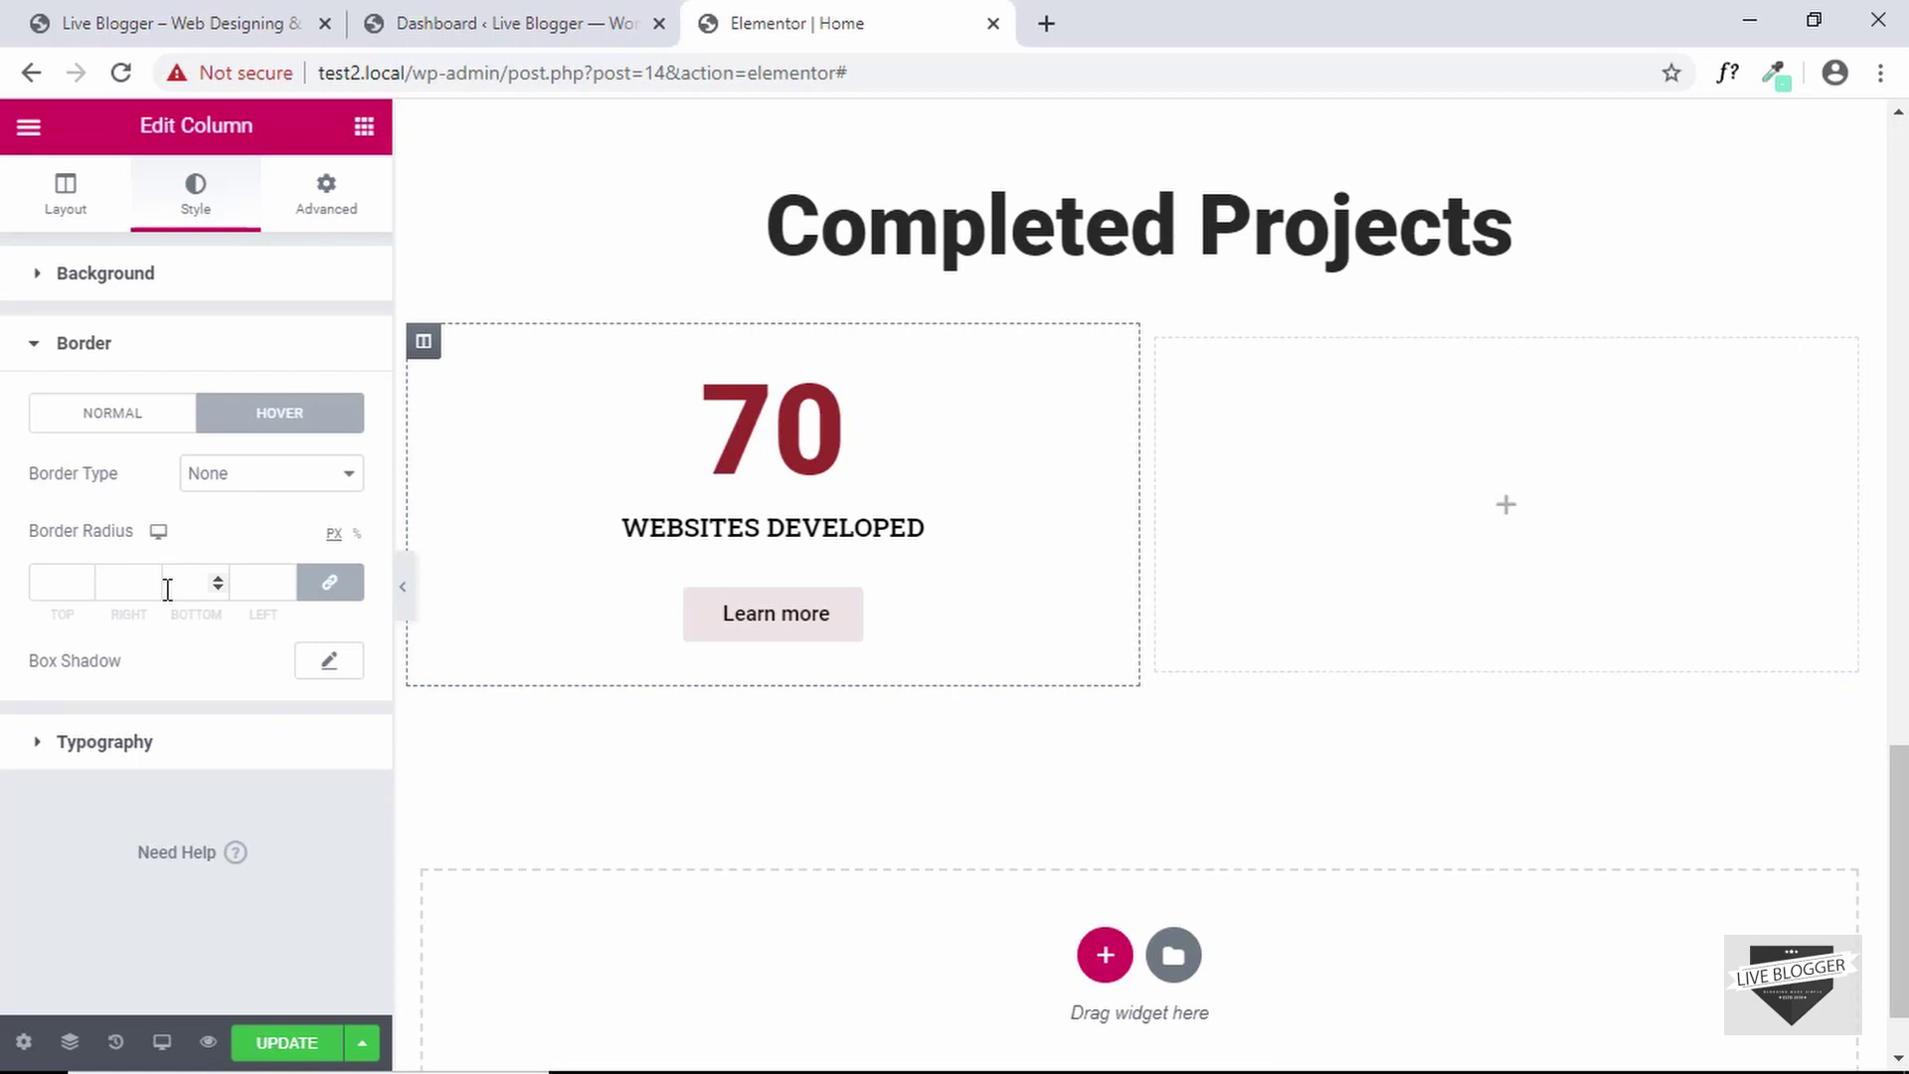
{"action": "left_click", "coordinate": [149, 418]}
Give the column a normal box shadow: vertical 5, blur 13, colour alpha 0.3
{"action": "left_click", "coordinate": [332, 661]}
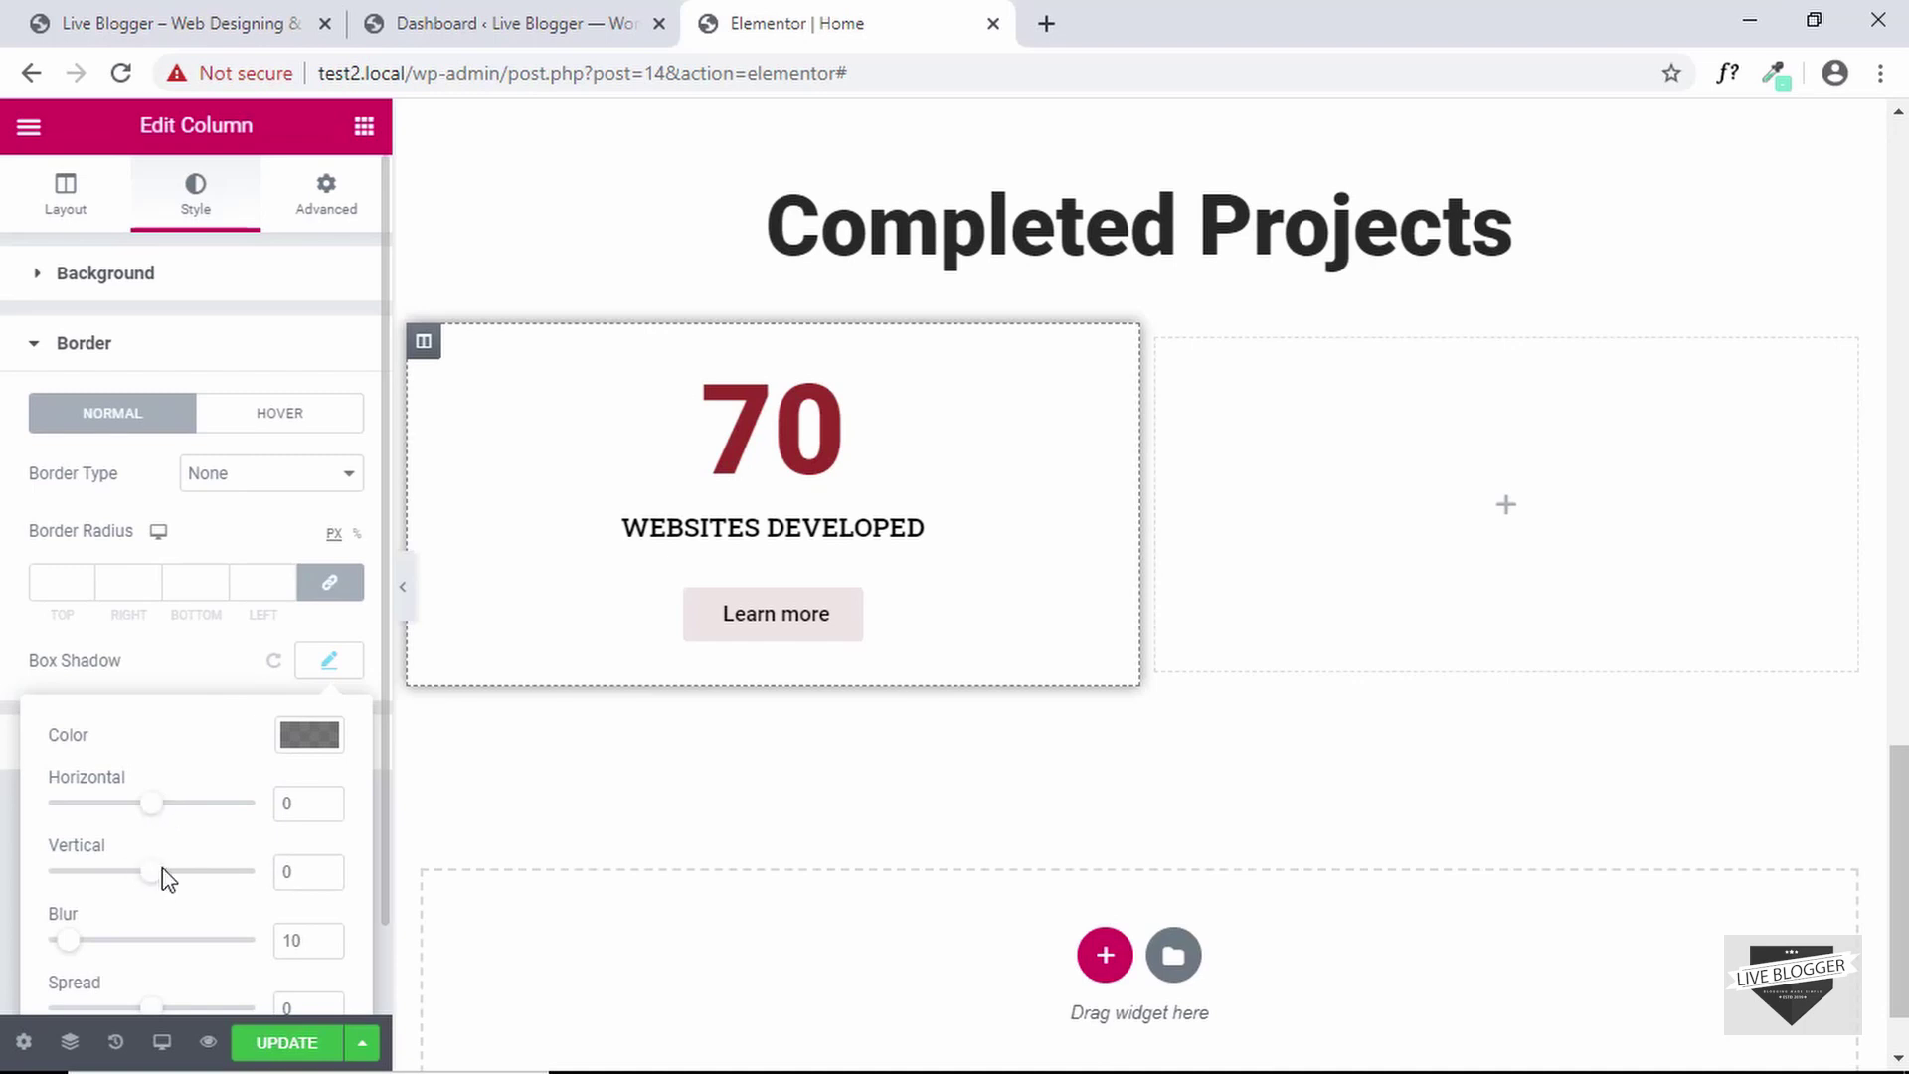
{"action": "left_click_drag", "start_coordinate": [163, 871], "coordinate": [156, 877]}
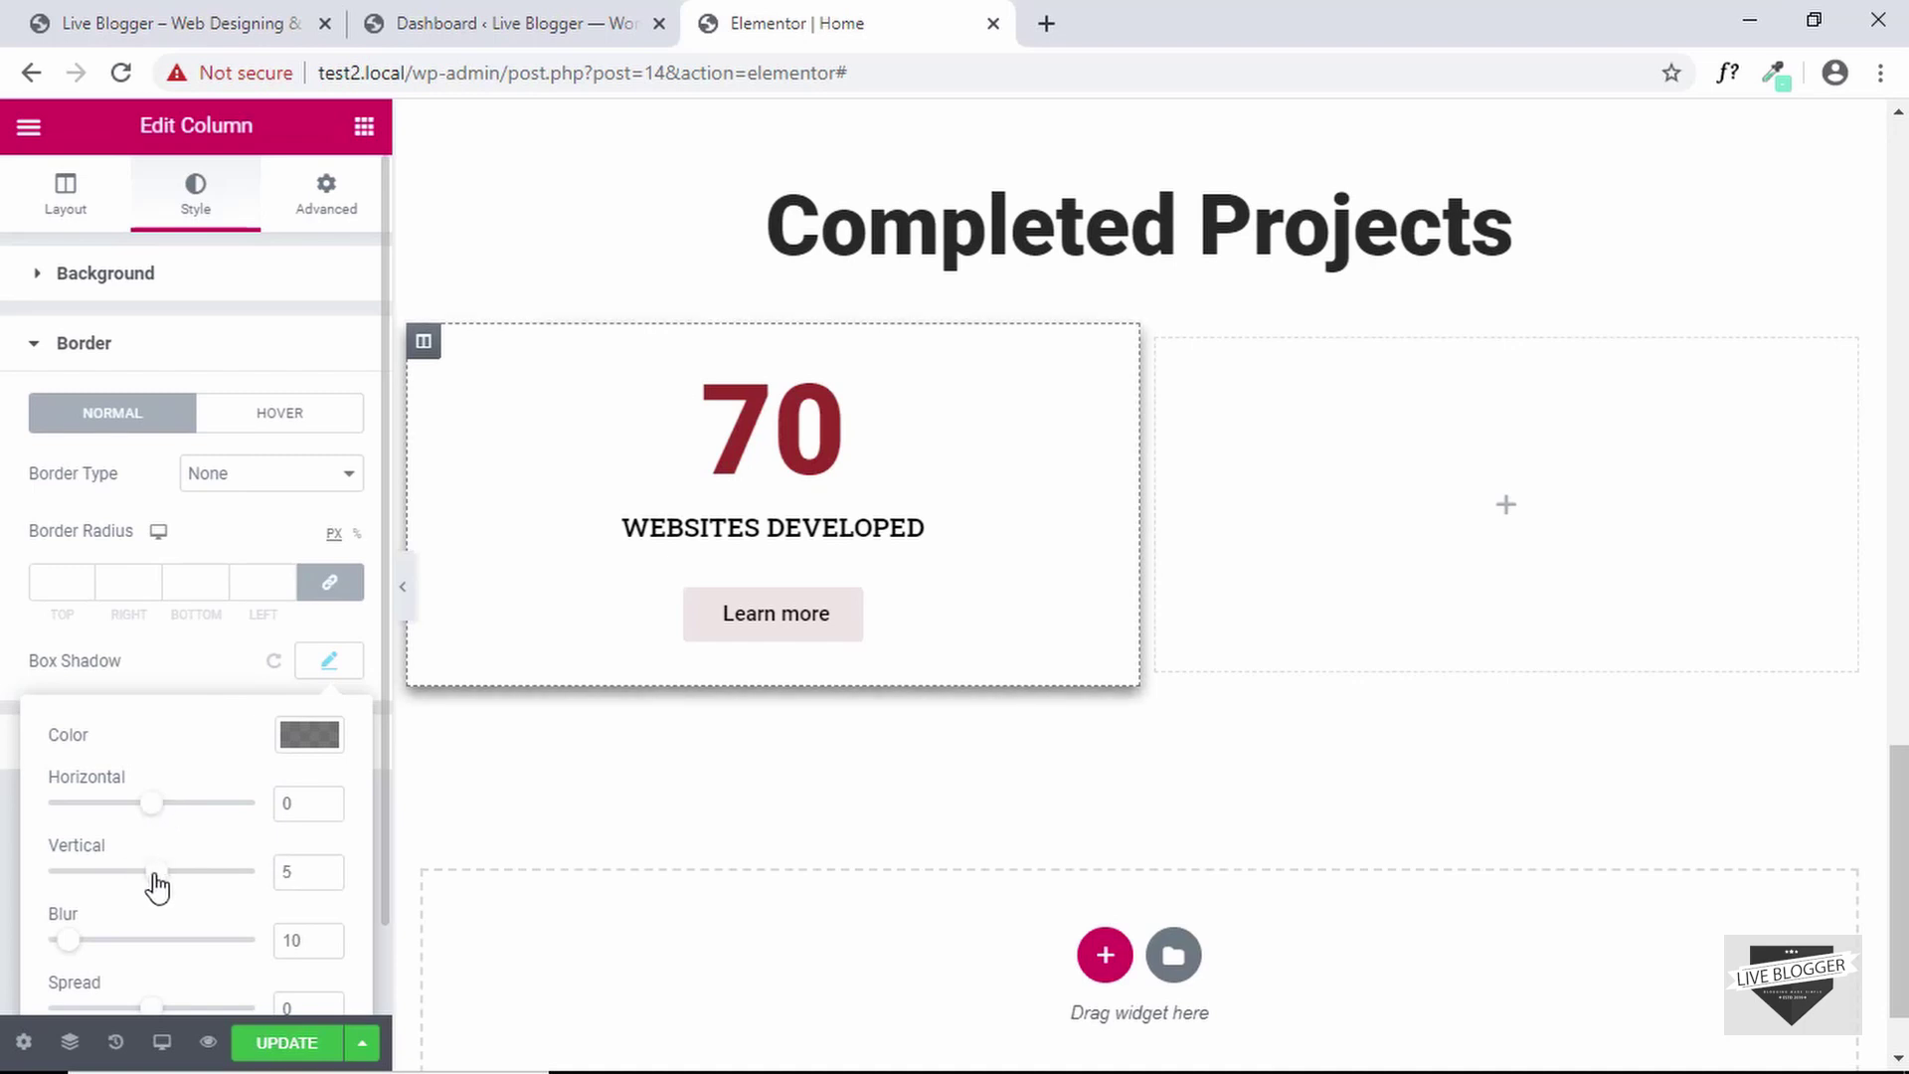
{"action": "left_click", "coordinate": [309, 735]}
{"action": "left_click_drag", "start_coordinate": [326, 532], "coordinate": [267, 559]}
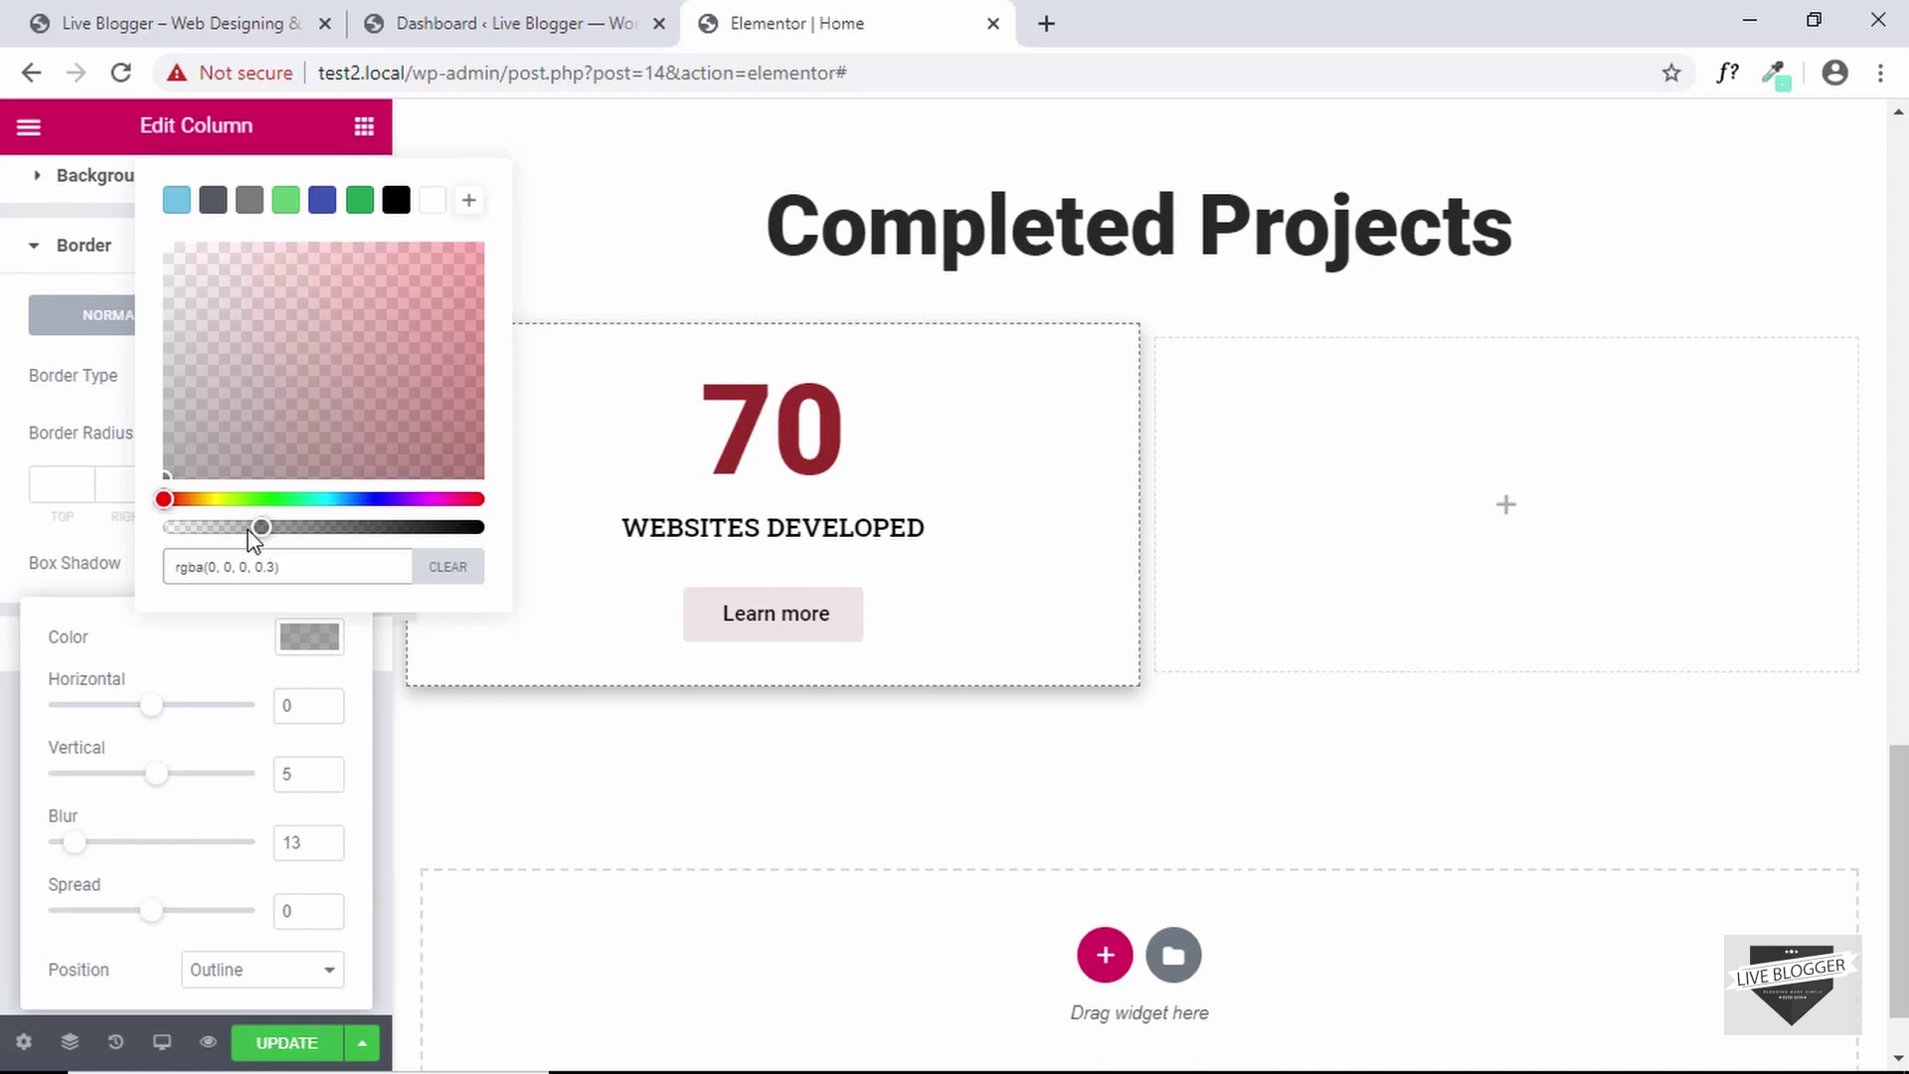
{"action": "left_click", "coordinate": [76, 213]}
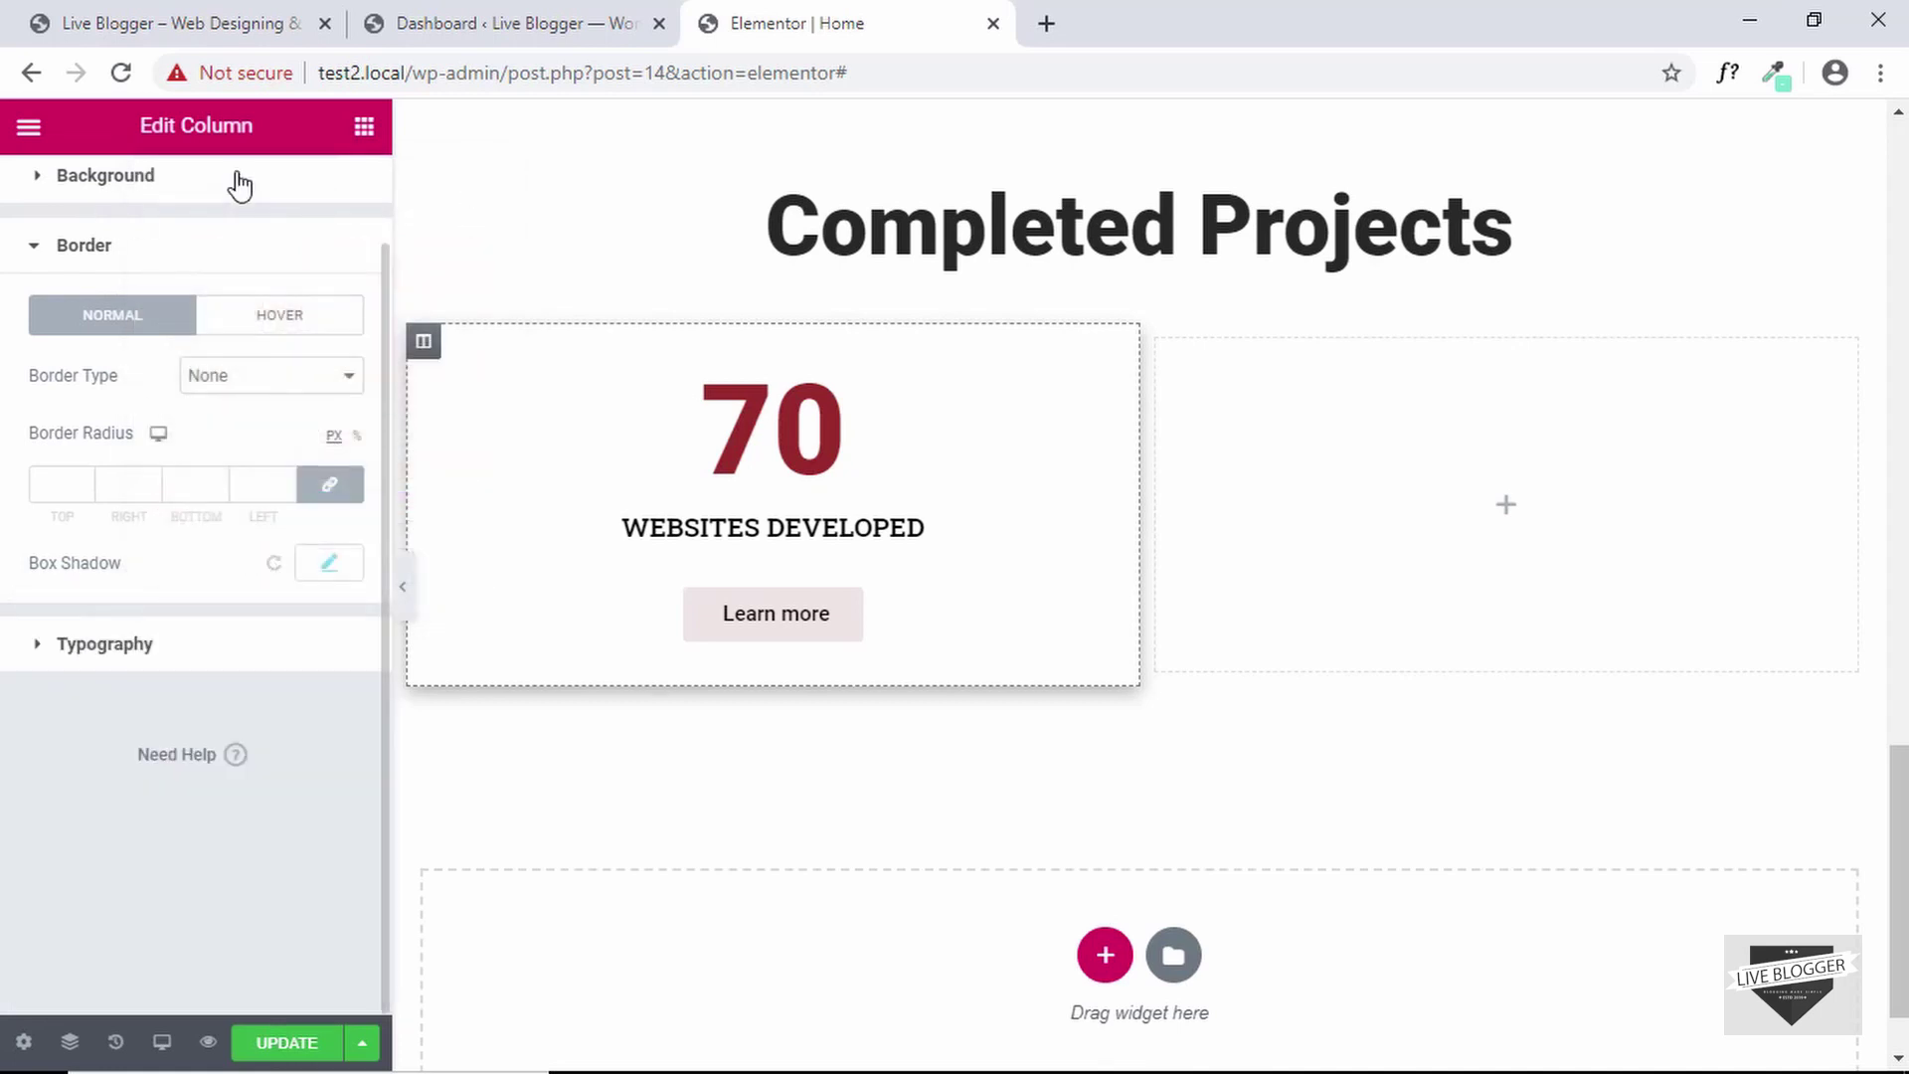
Set the left counter column's Advanced right margin to 3 px
{"action": "left_click", "coordinate": [364, 129]}
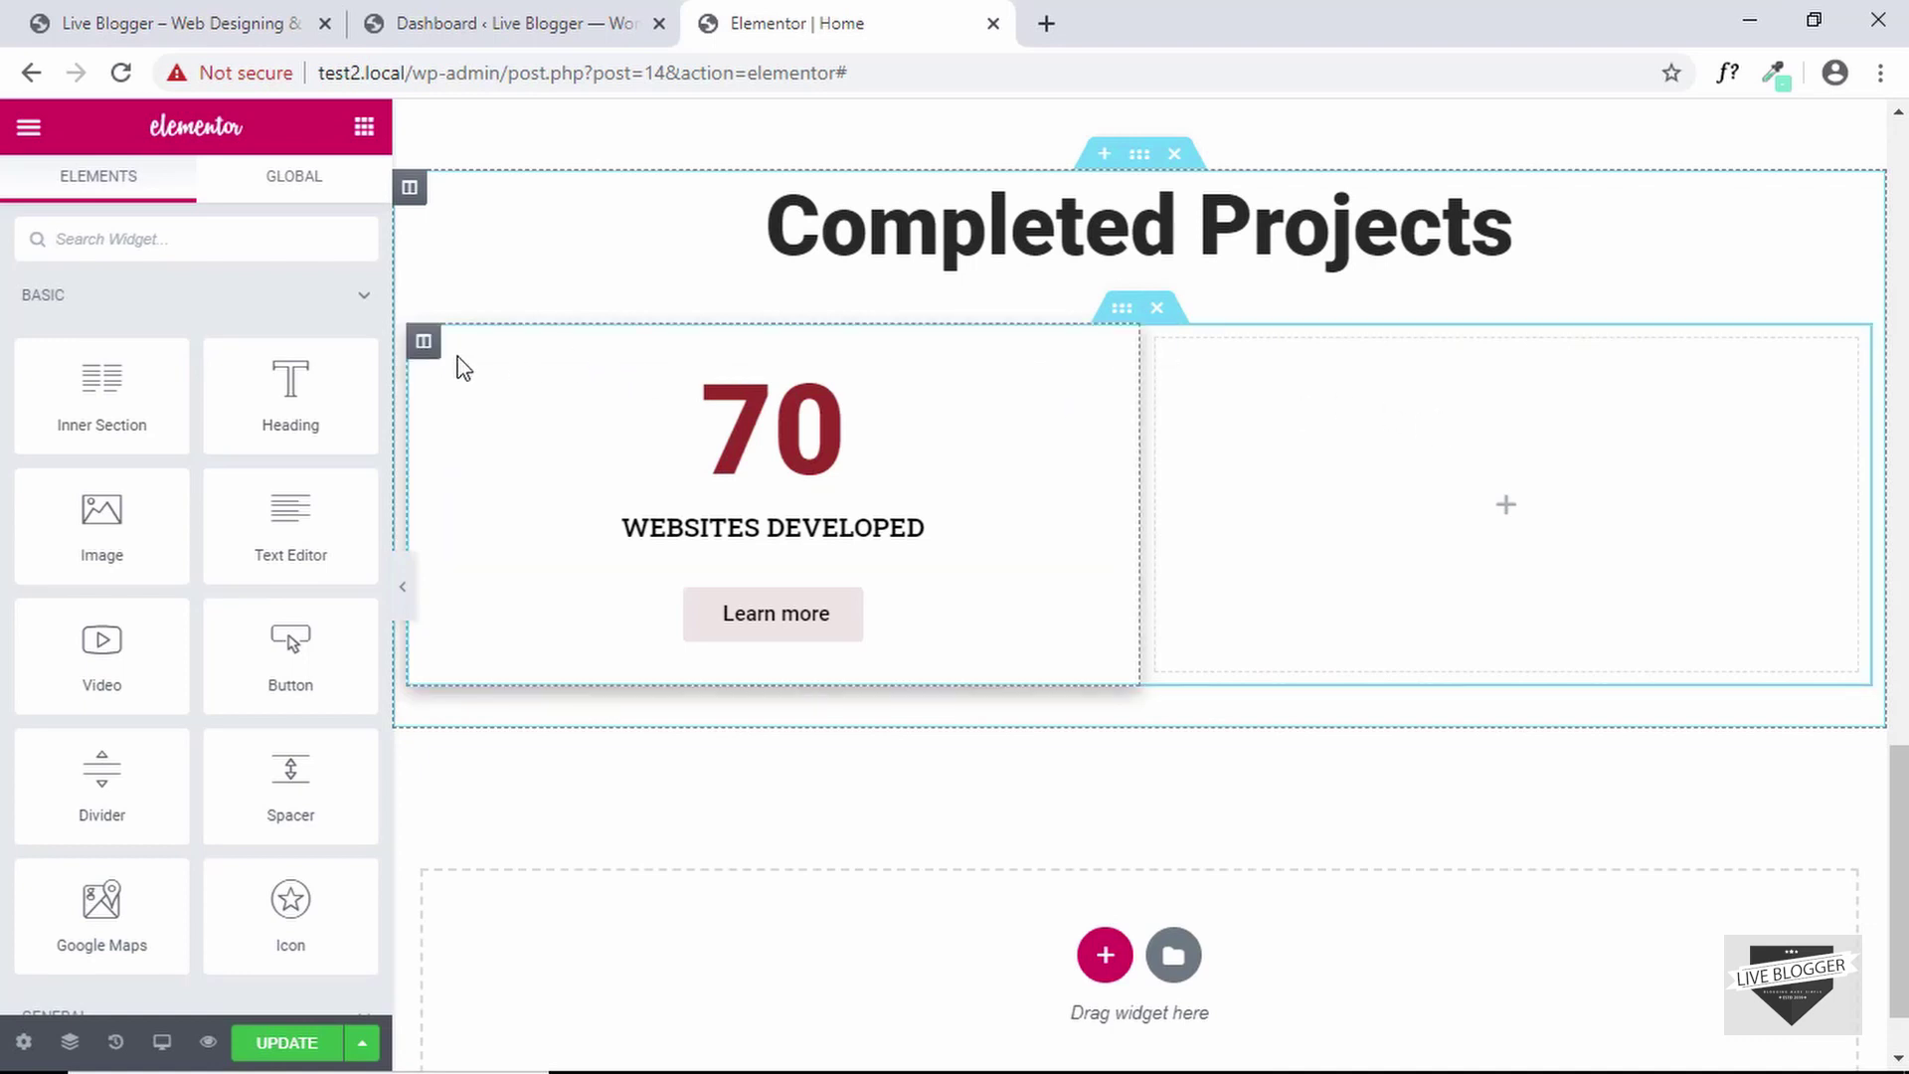
{"action": "left_click", "coordinate": [425, 344]}
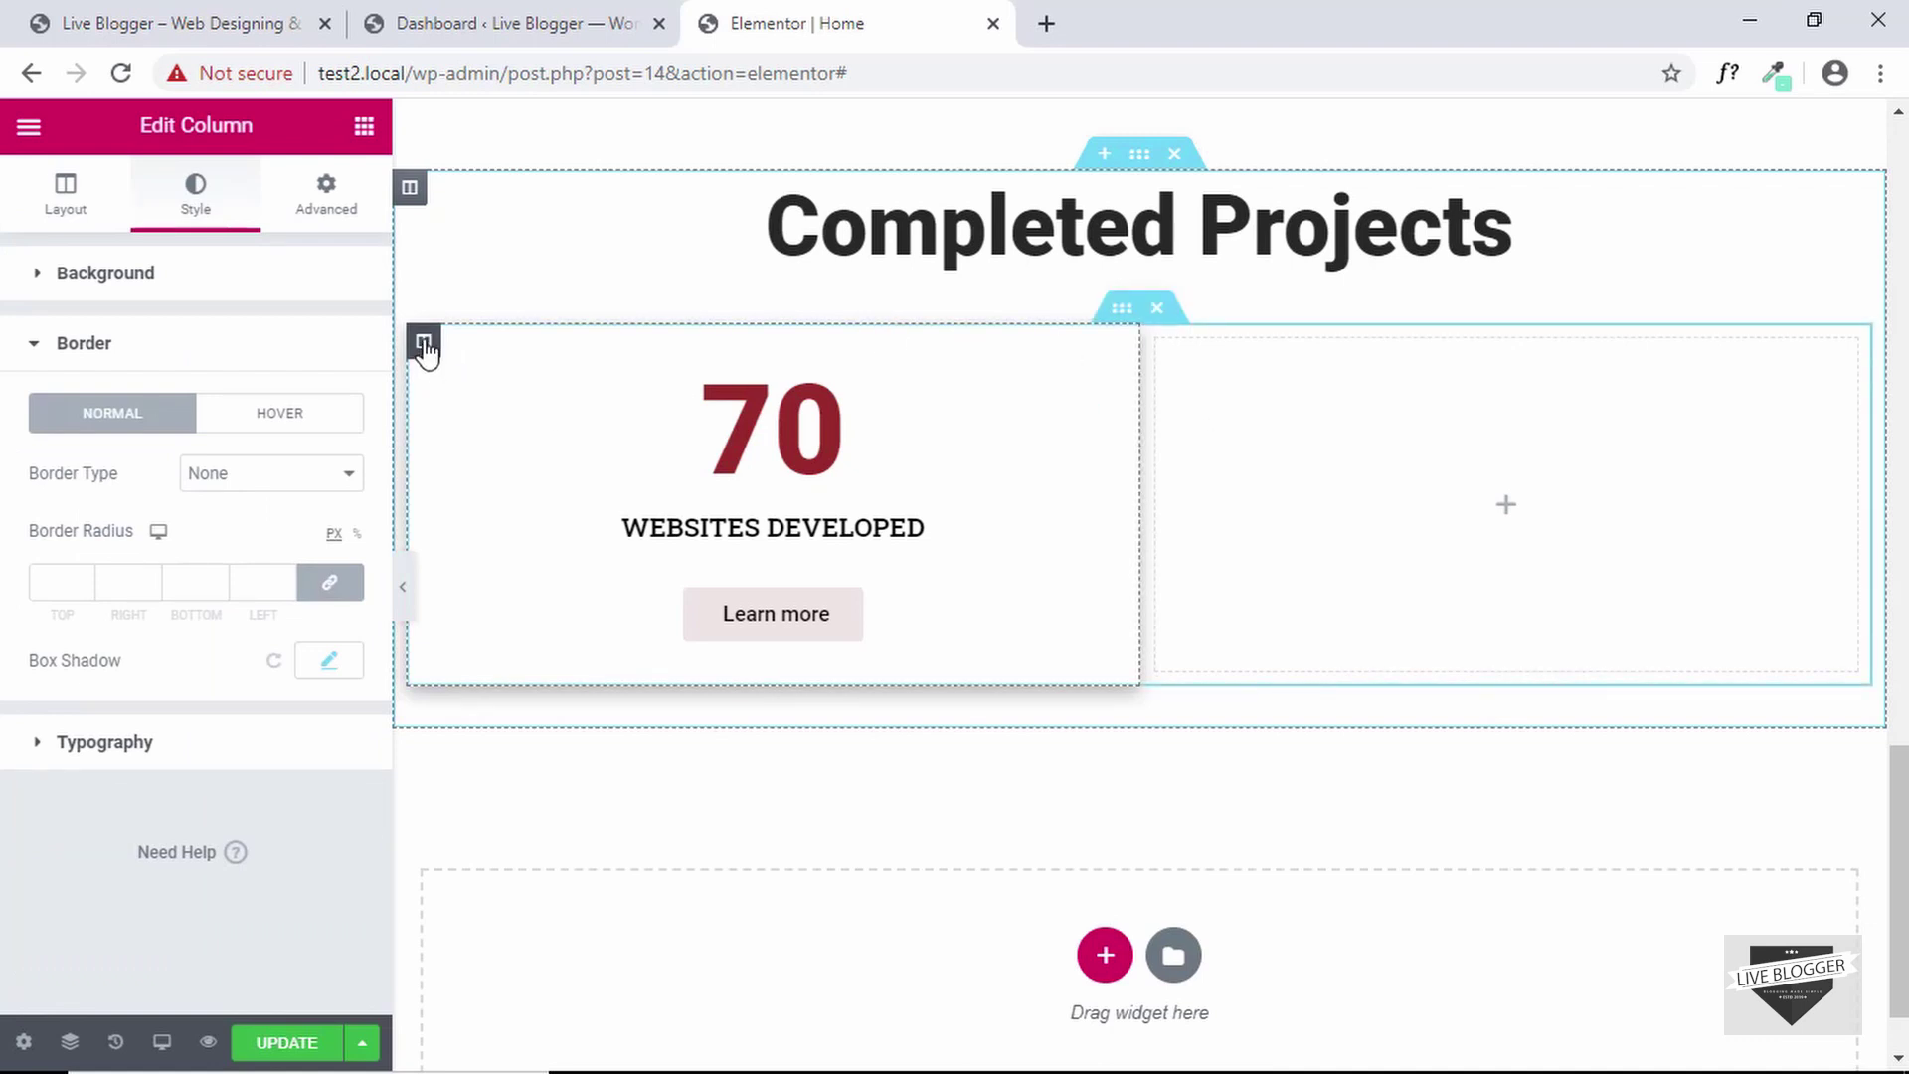
{"action": "left_click", "coordinate": [338, 220]}
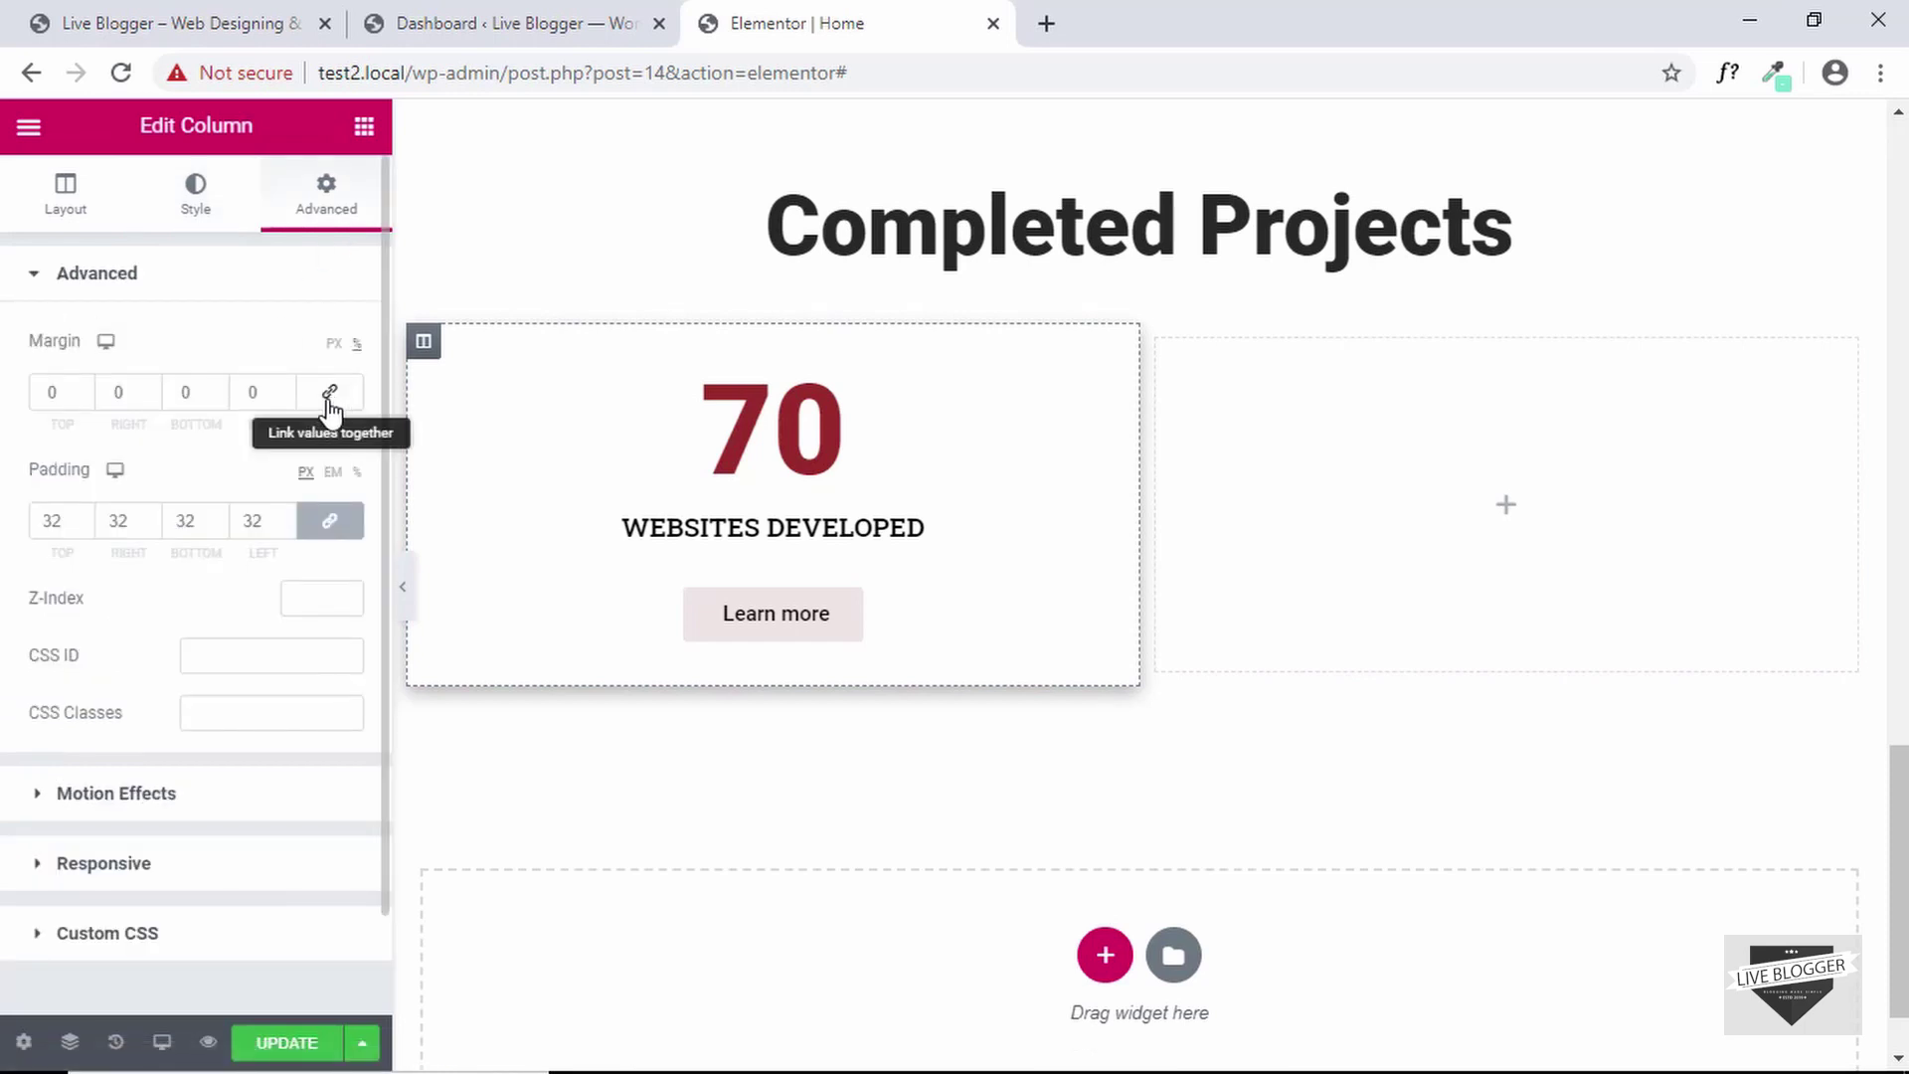
{"action": "left_click", "coordinate": [130, 397]}
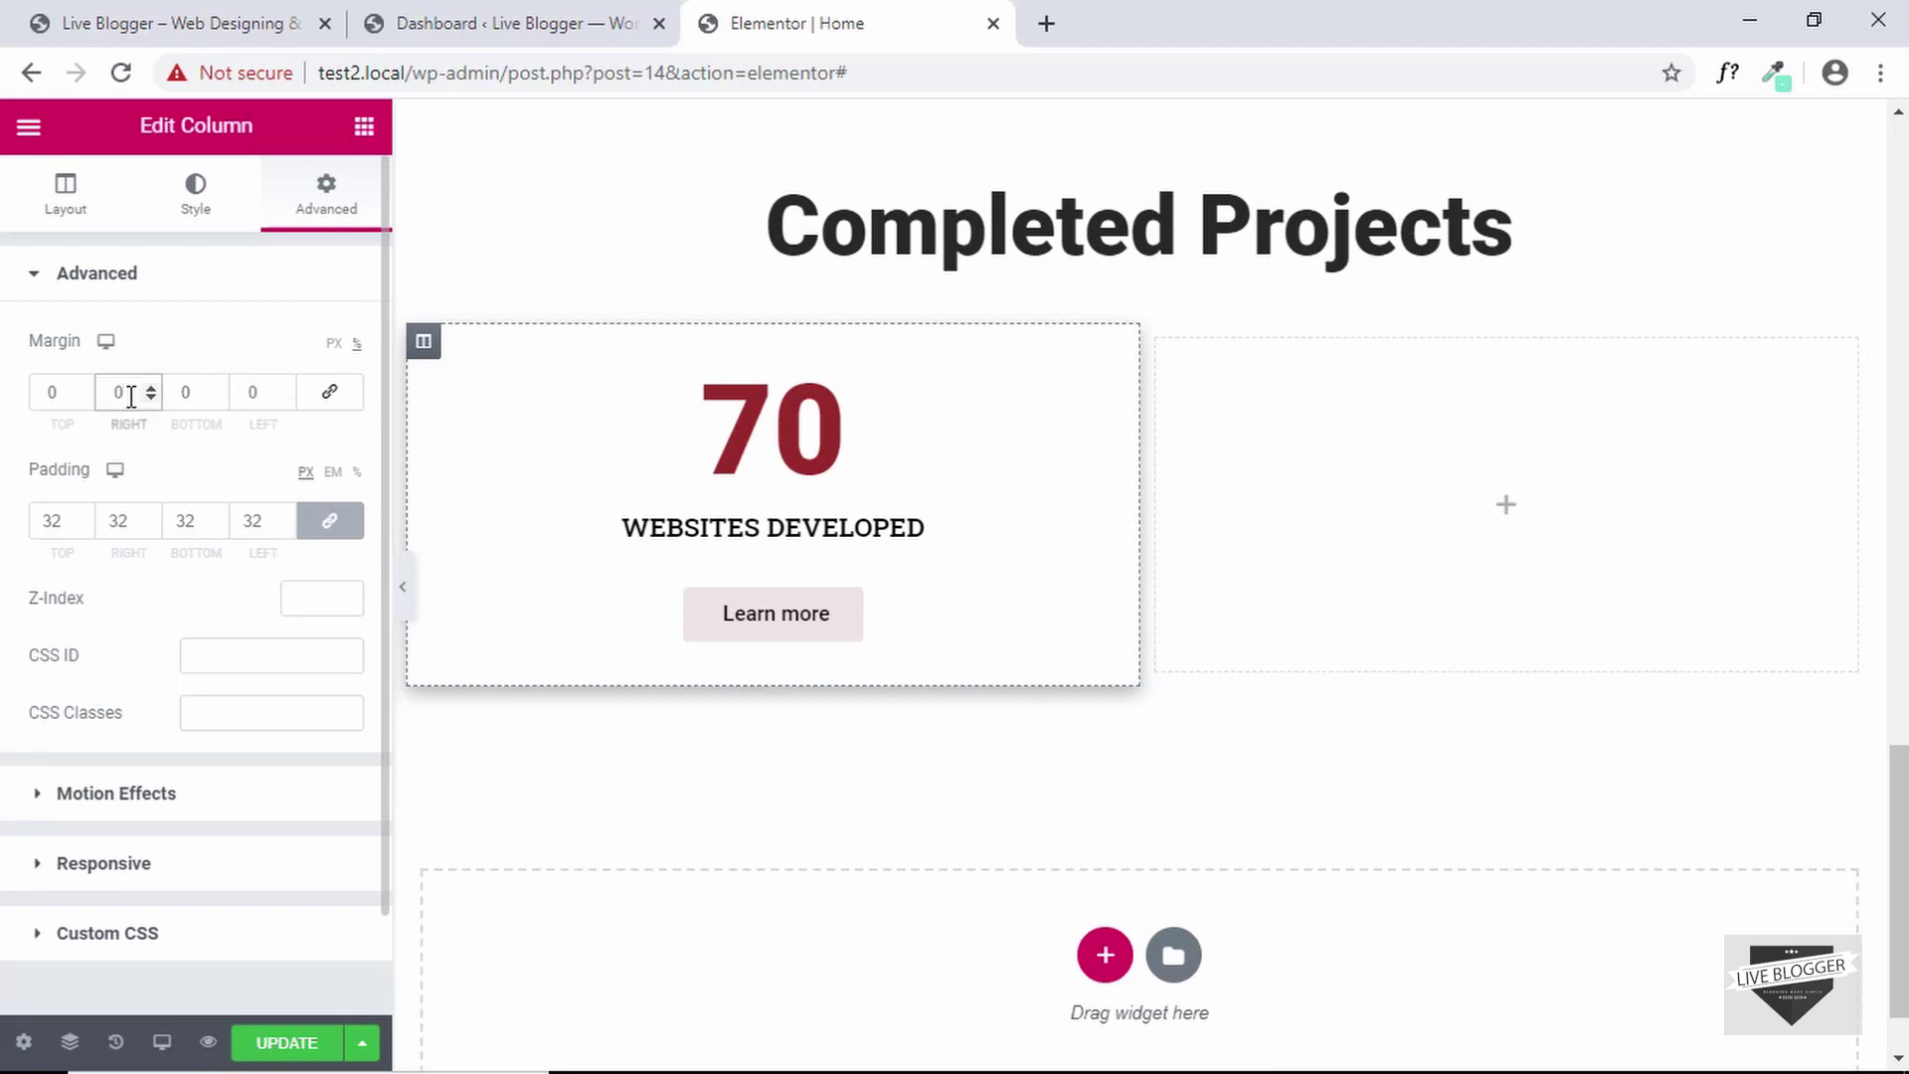
{"action": "type", "text": "2"}
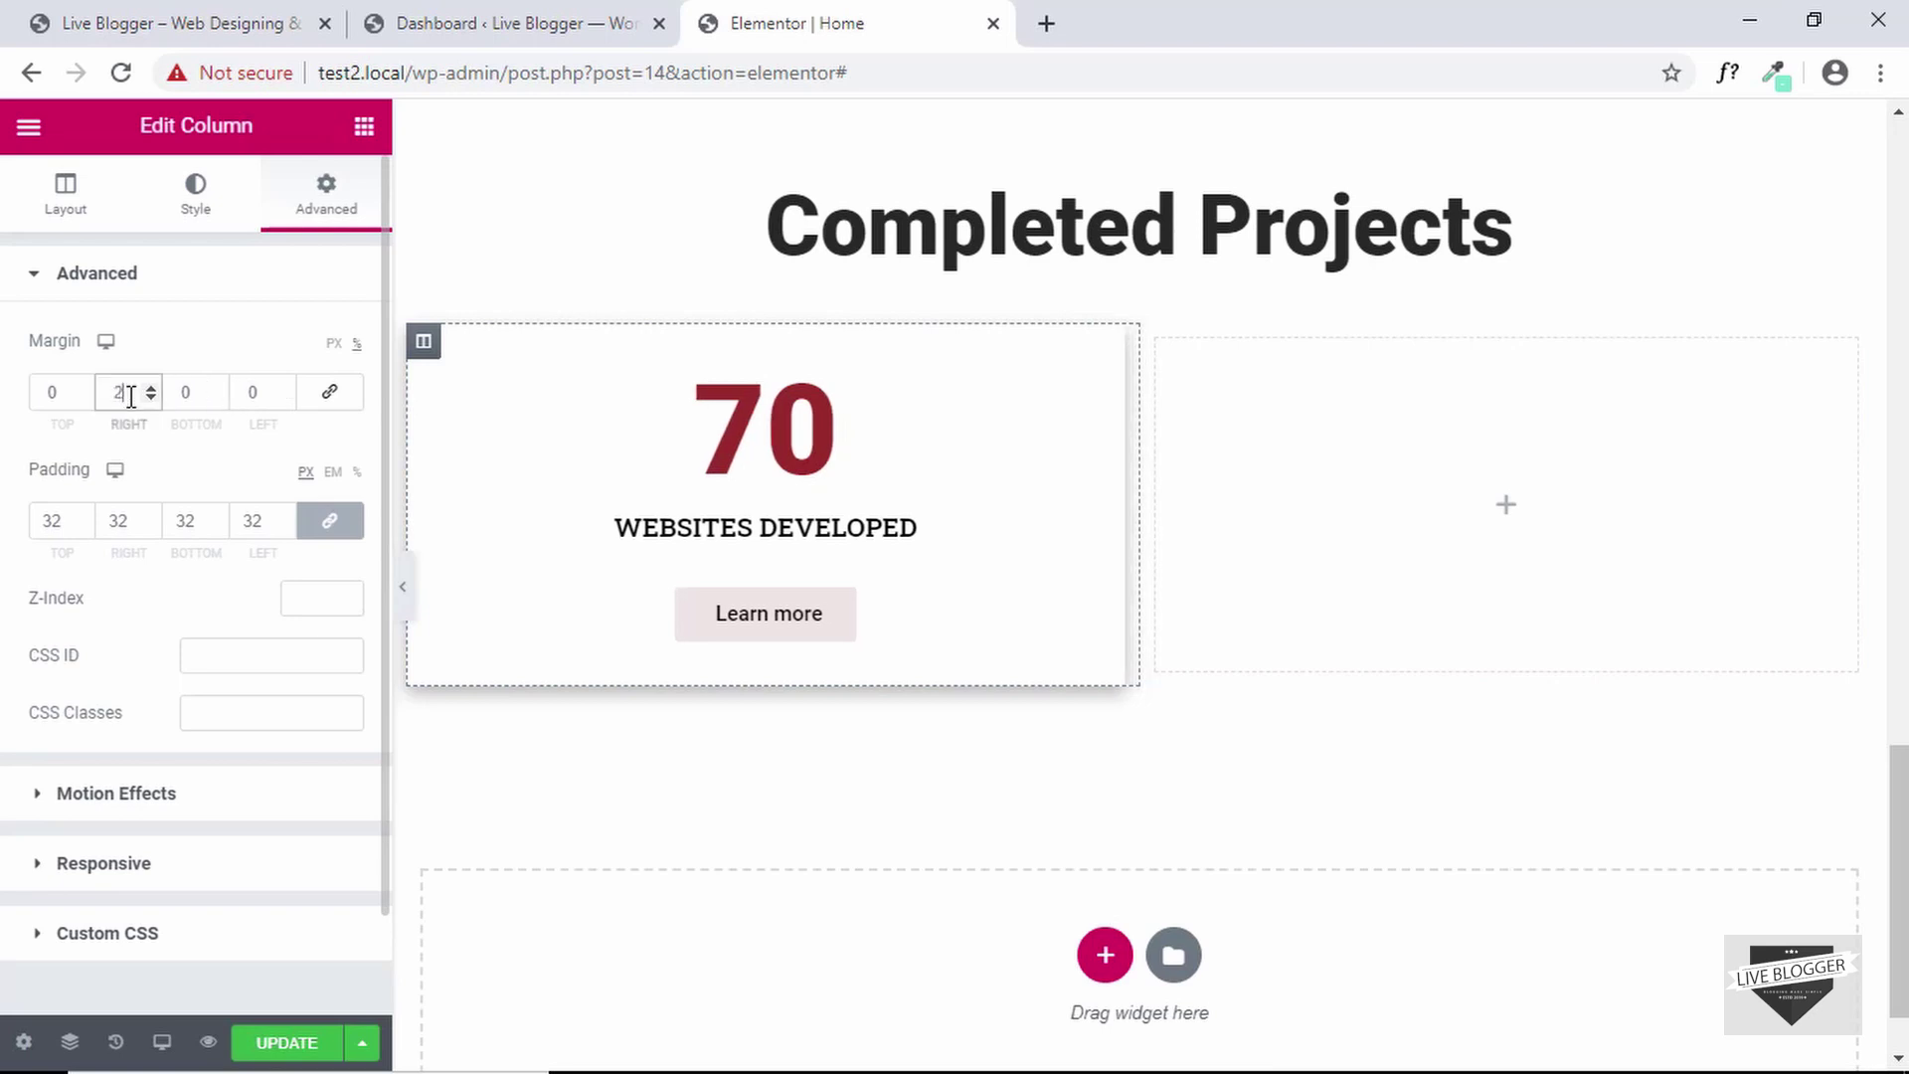
{"action": "key", "text": "Up"}
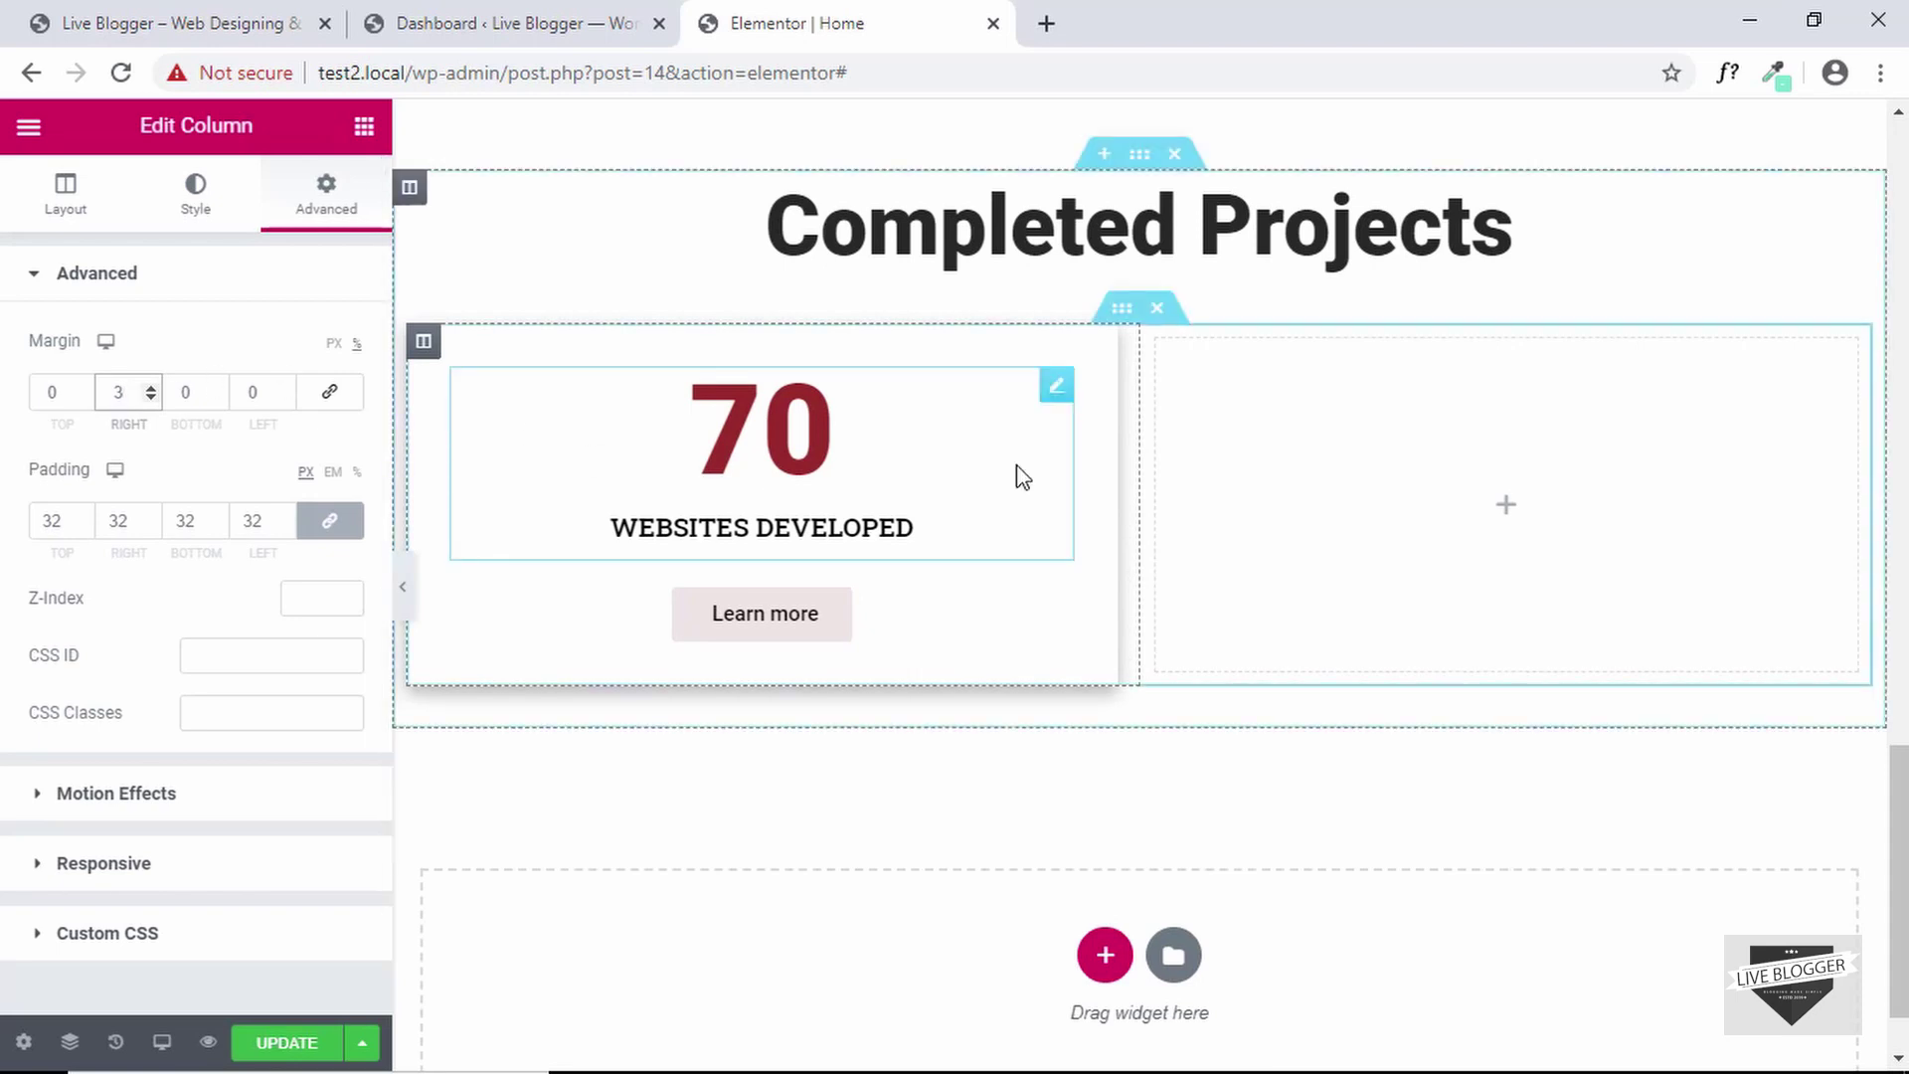
Delete the empty right column and duplicate the Websites Developed counter card beside it
{"action": "left_click", "coordinate": [1266, 461]}
{"action": "right_click", "coordinate": [1157, 341]}
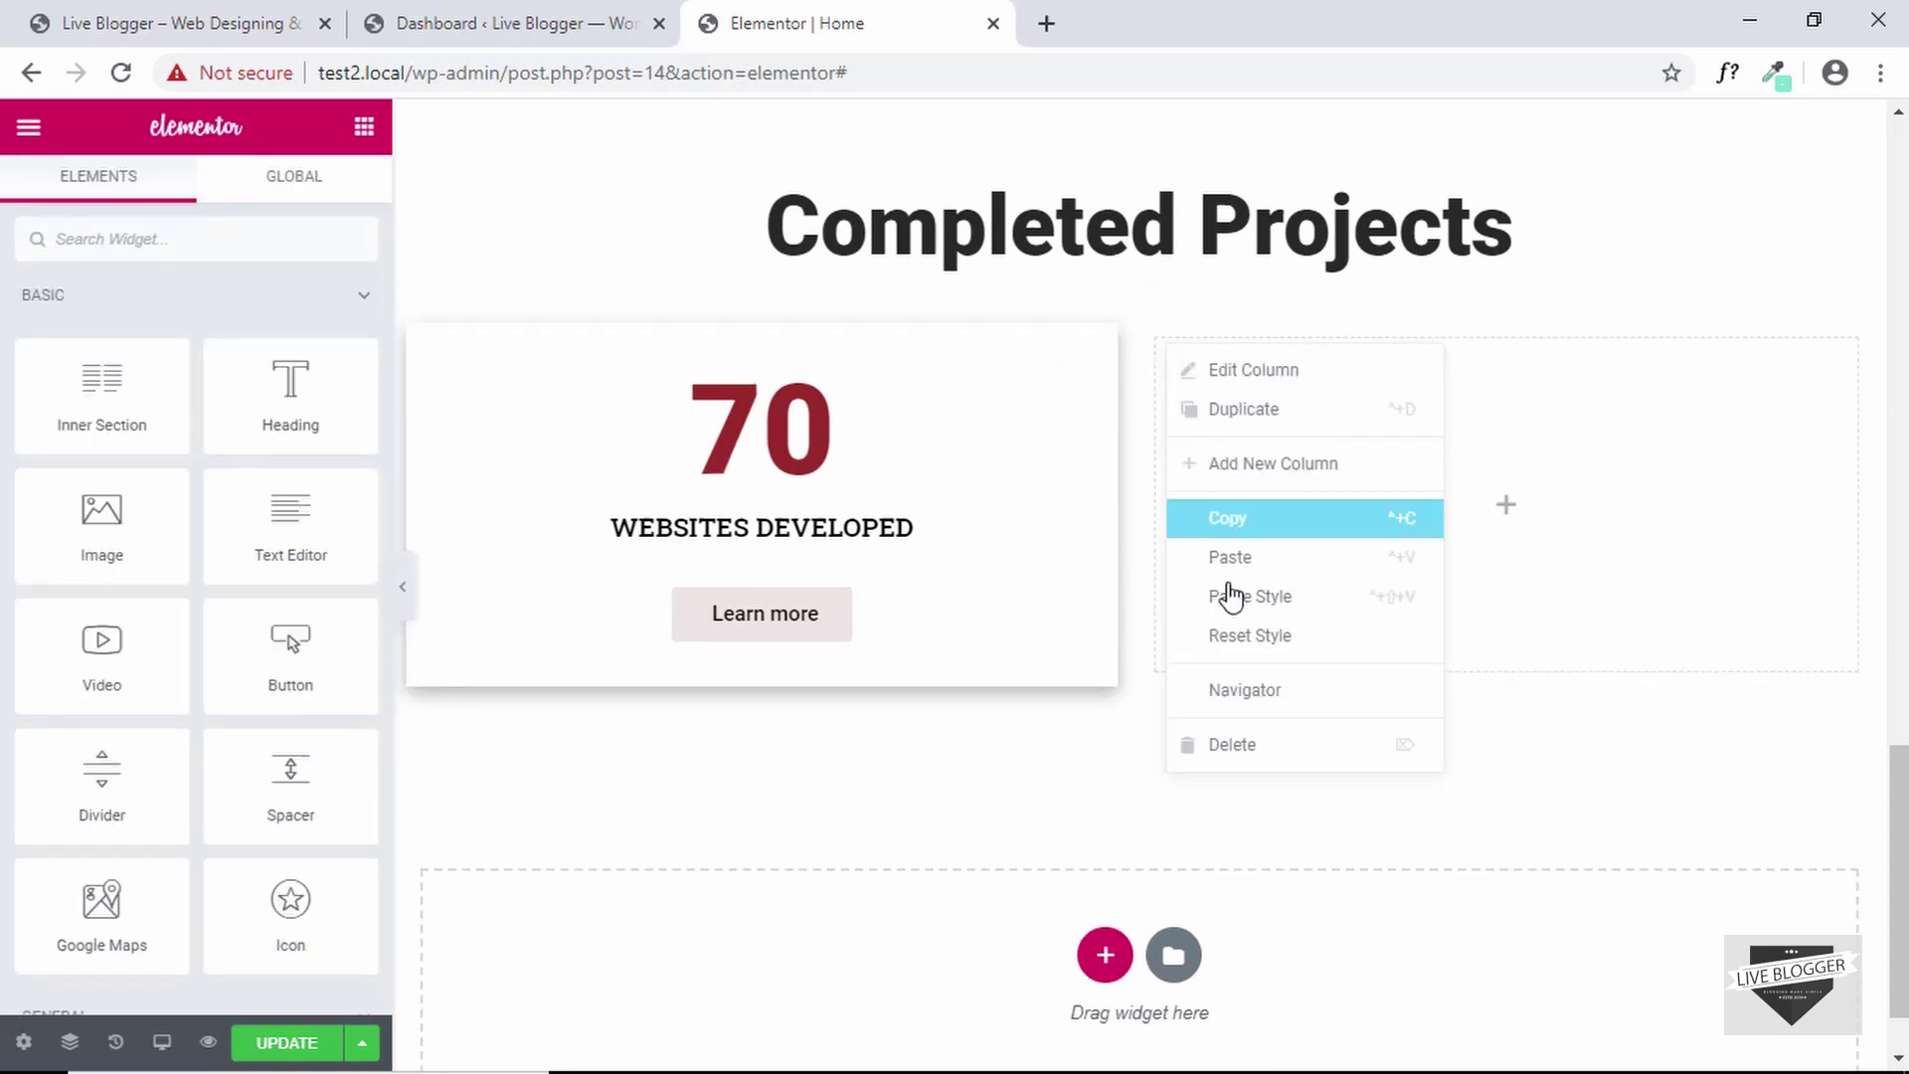
{"action": "left_click", "coordinate": [1231, 742]}
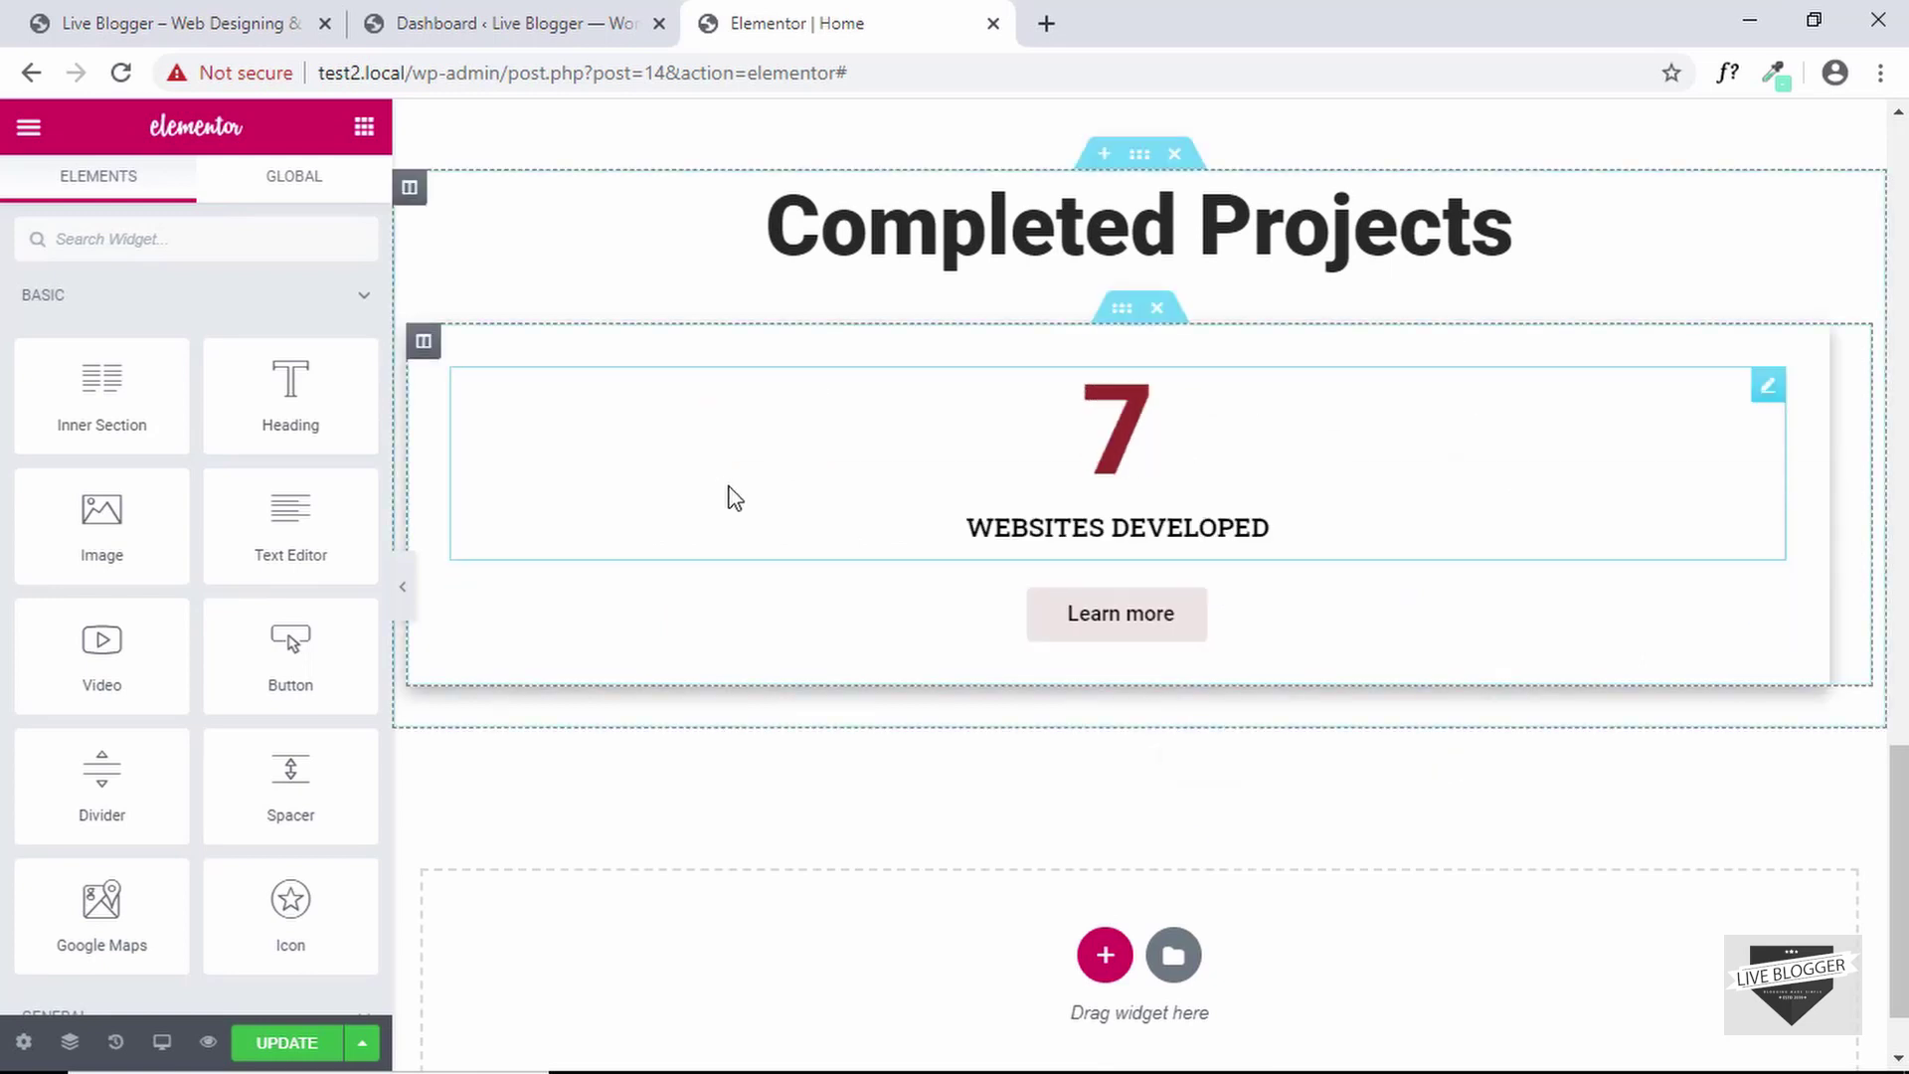
{"action": "right_click", "coordinate": [423, 346]}
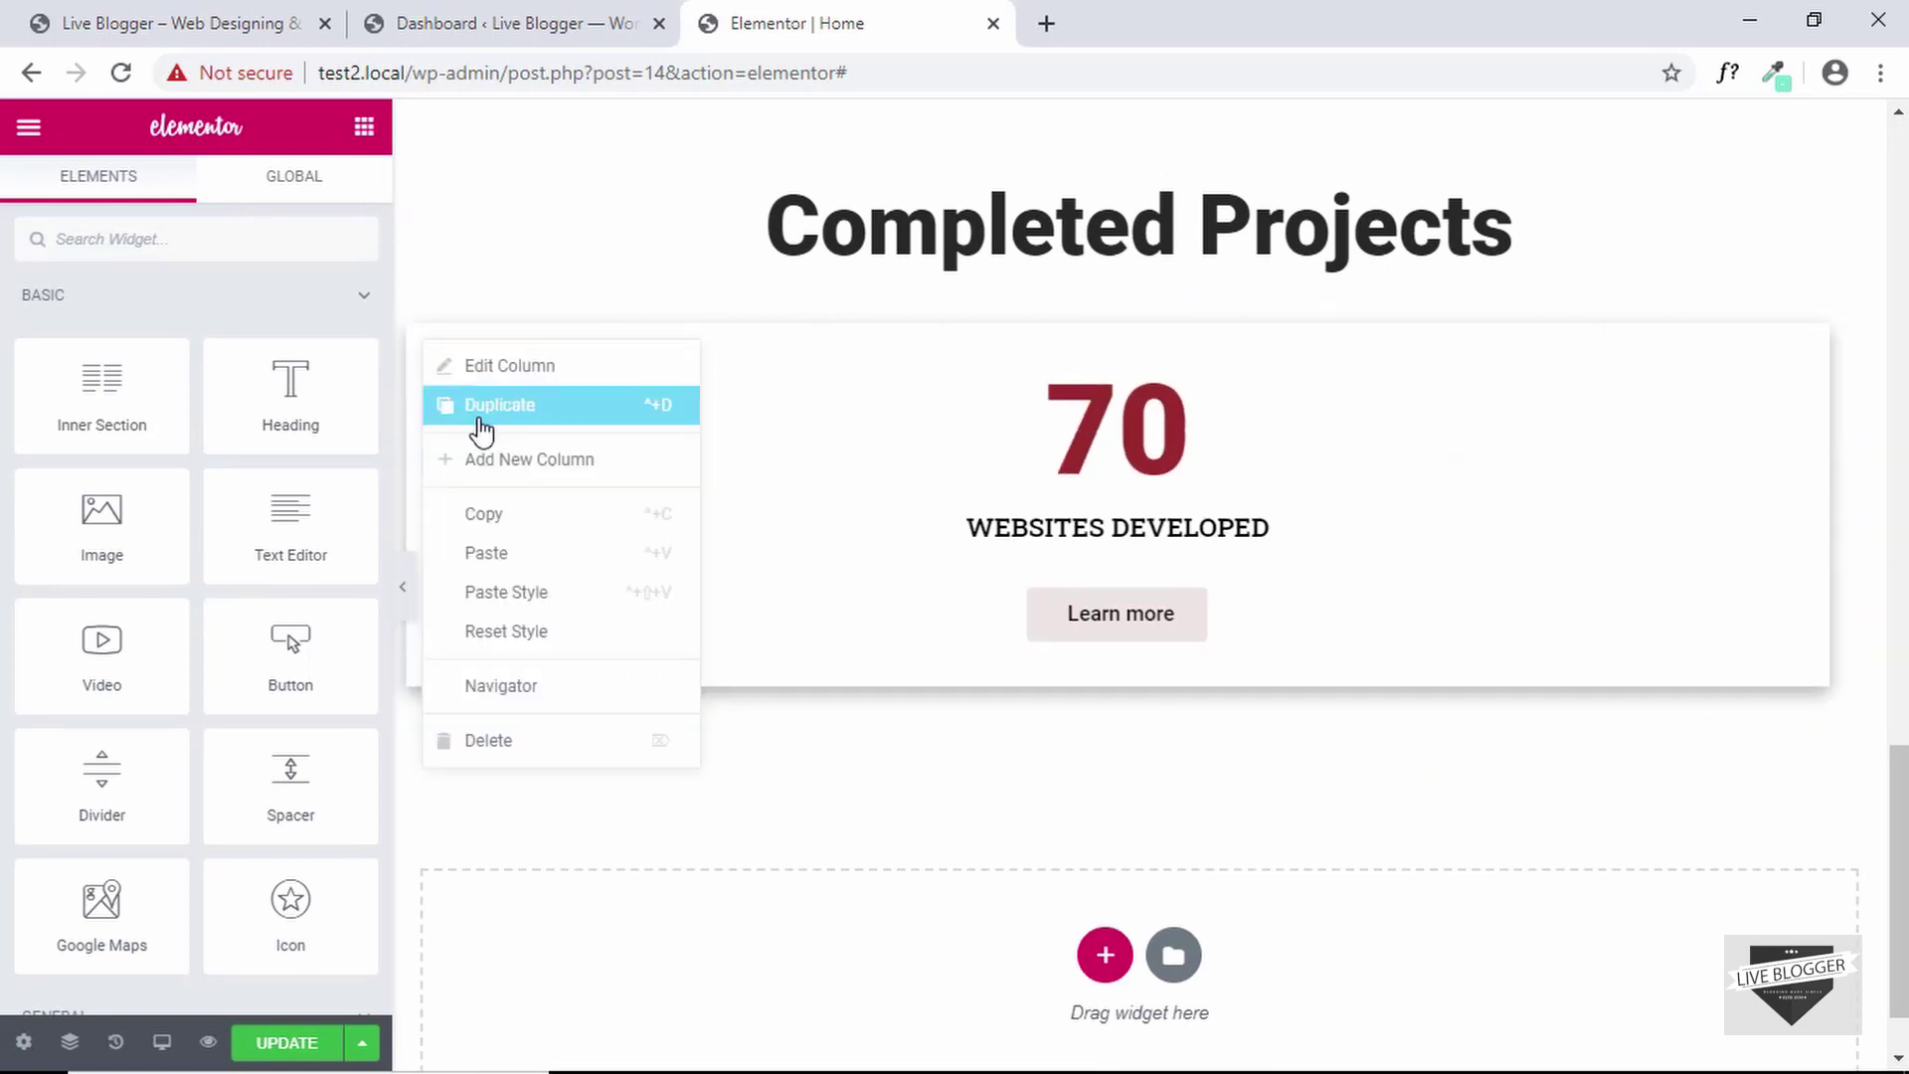
{"action": "left_click", "coordinate": [483, 405]}
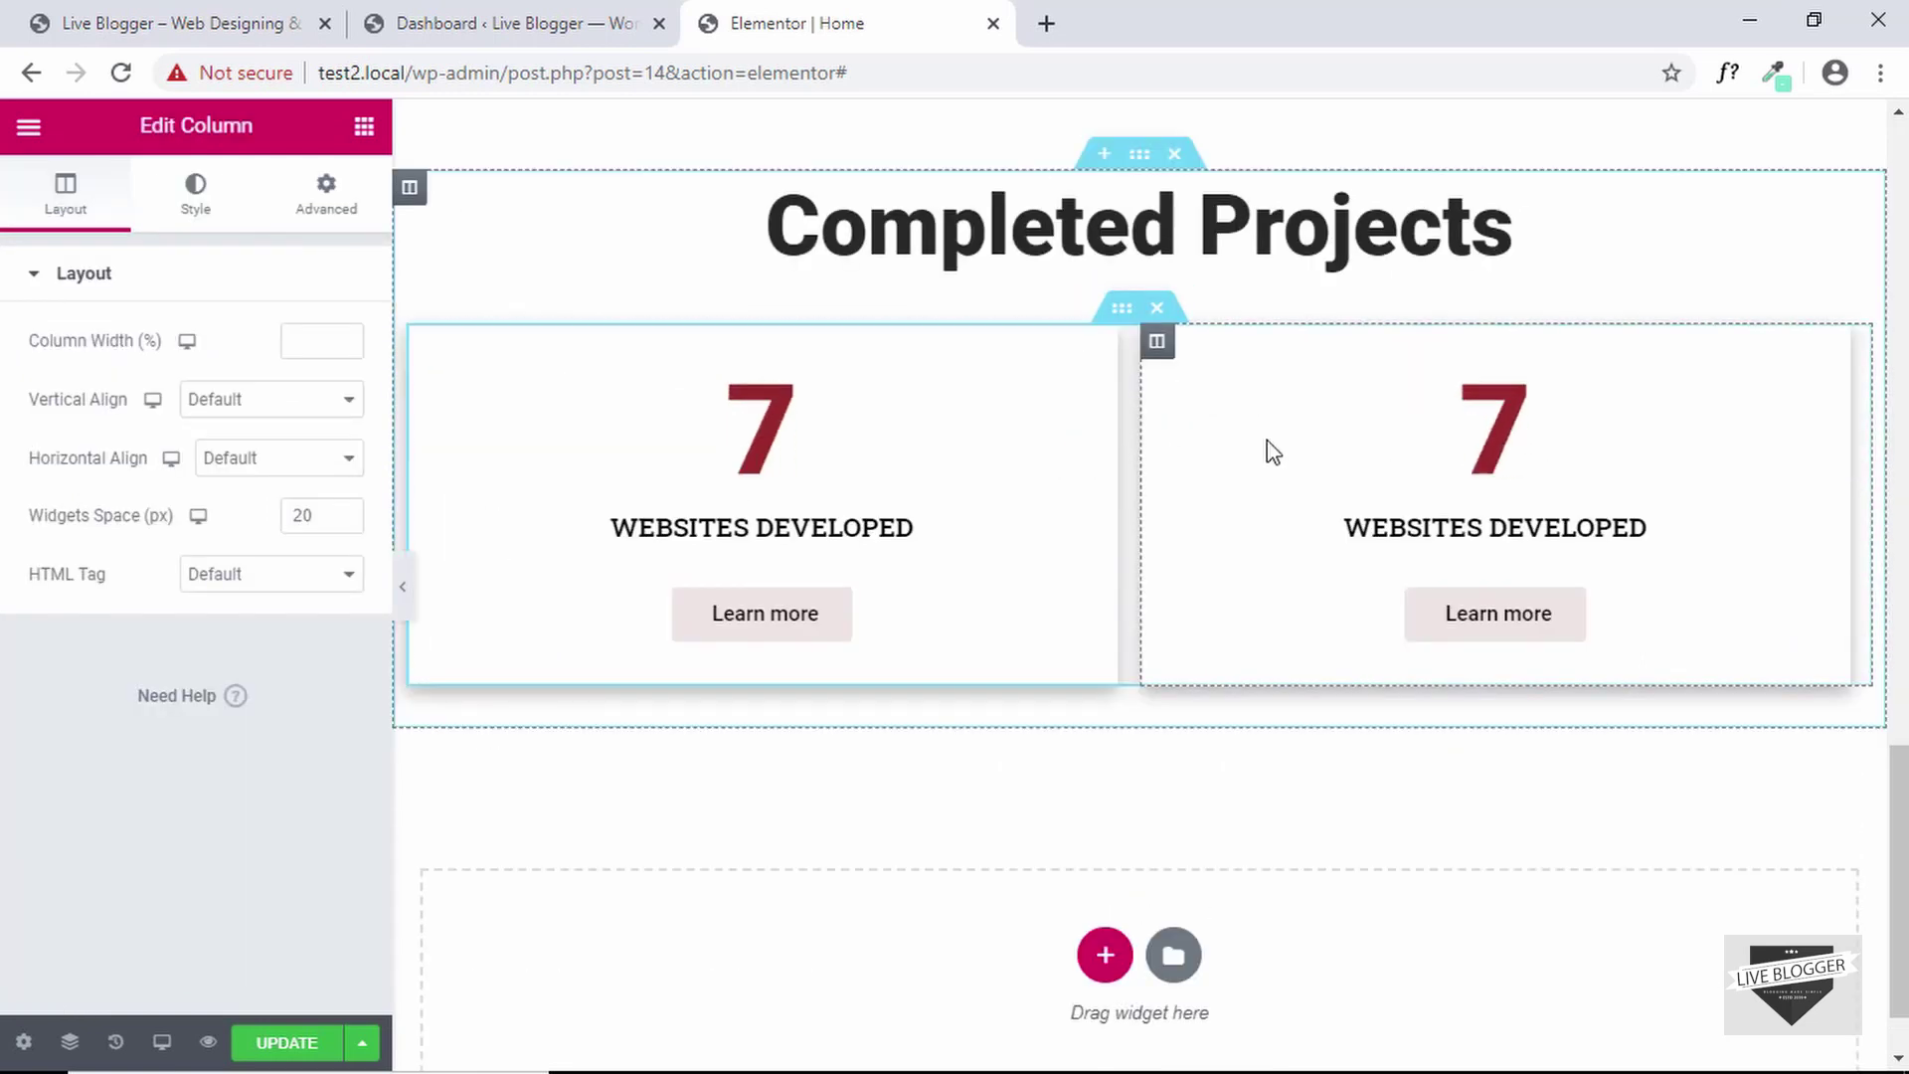
{"action": "left_click", "coordinate": [1202, 370]}
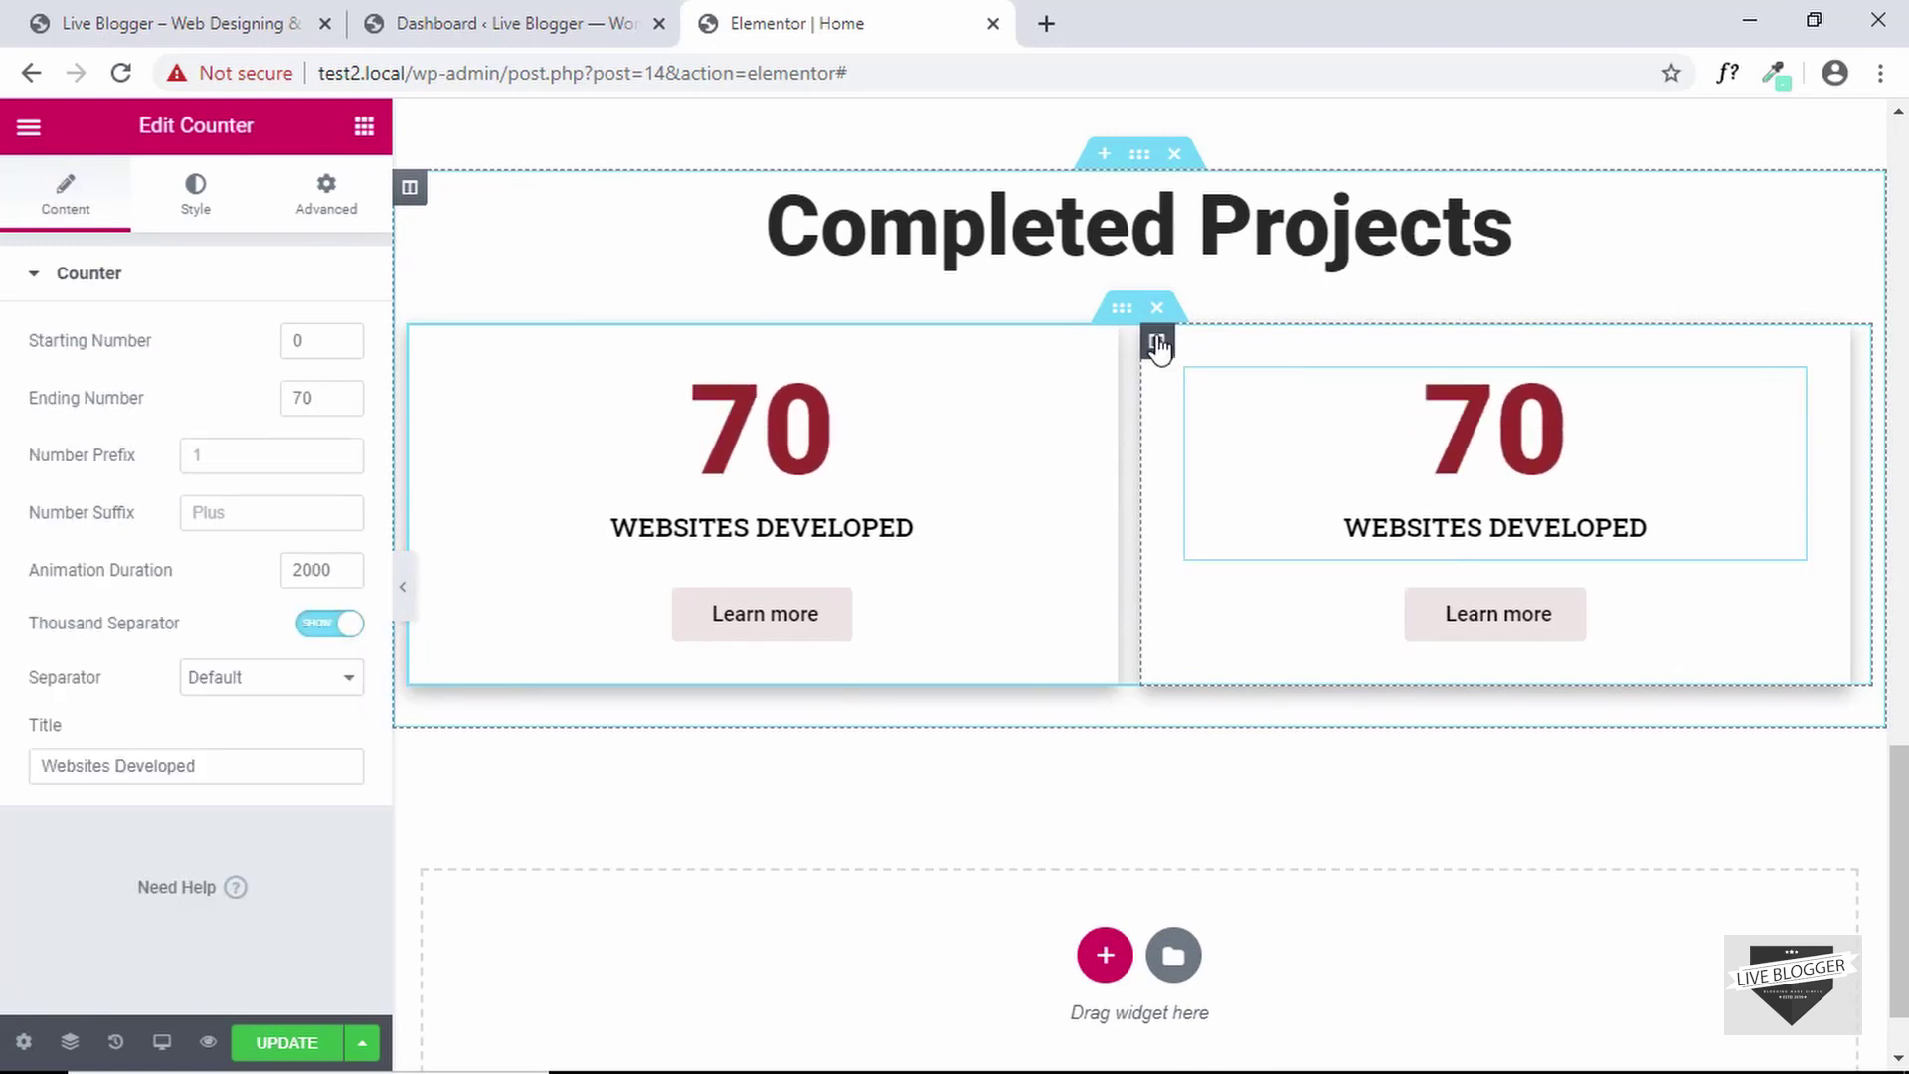
Change the right column's margin to Right 0 and Left 3
{"action": "right_click", "coordinate": [1156, 340]}
{"action": "left_click", "coordinate": [1193, 361]}
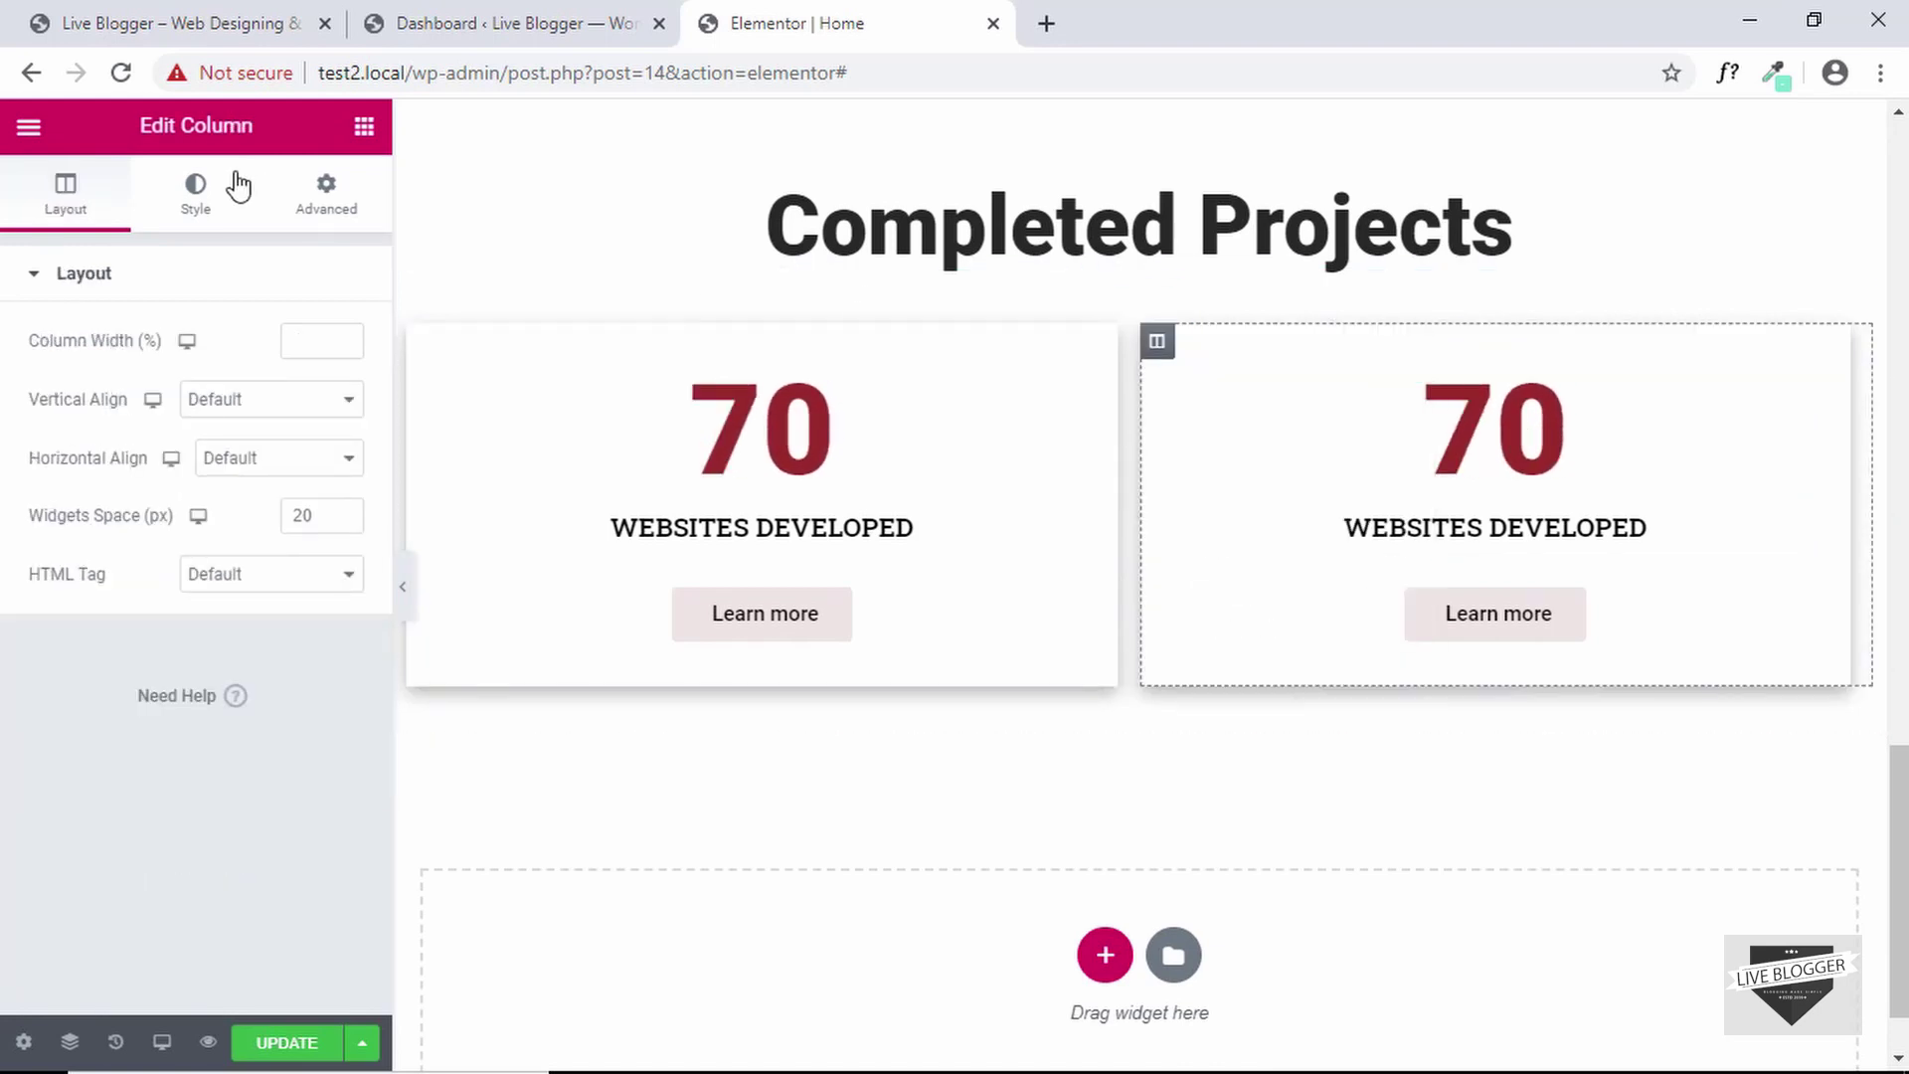
{"action": "left_click", "coordinate": [328, 223]}
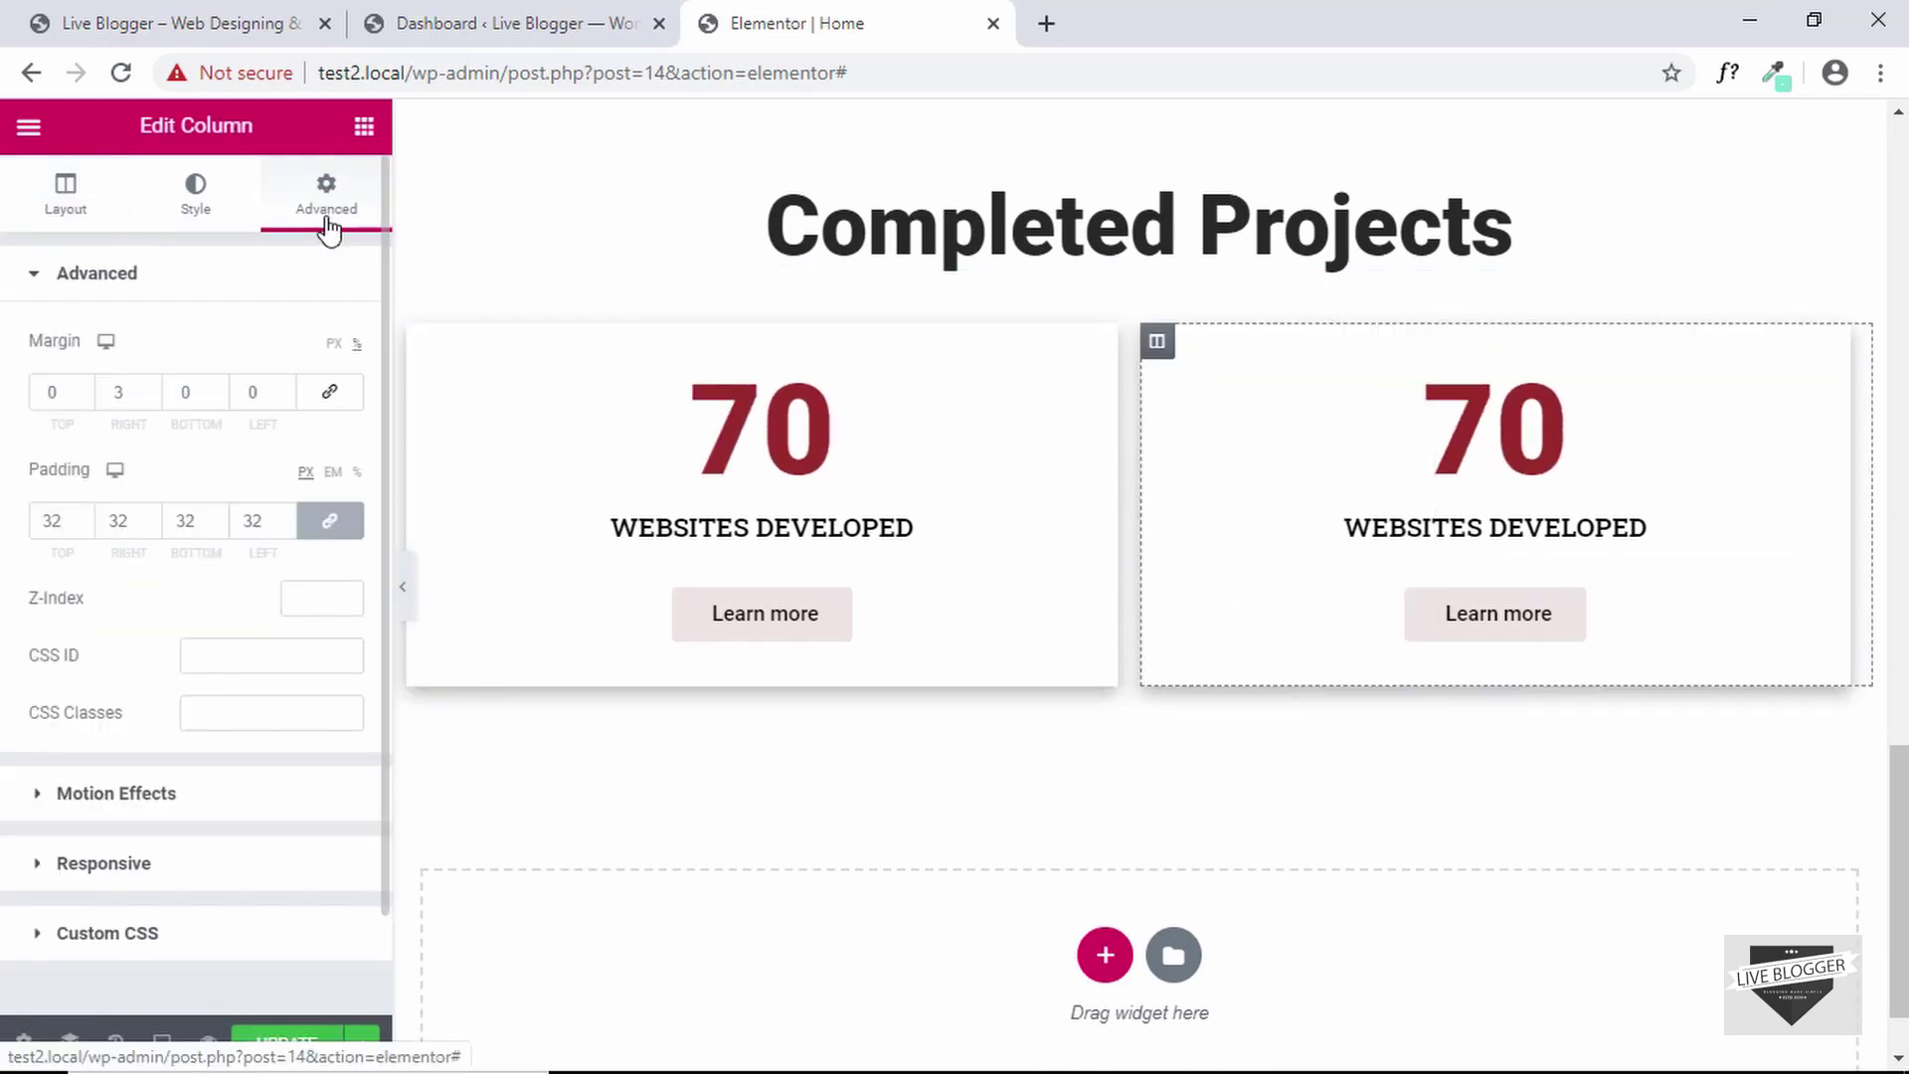
{"action": "left_click", "coordinate": [127, 394]}
{"action": "key", "text": "BackSpace"}
{"action": "key", "text": "BackSpace"}
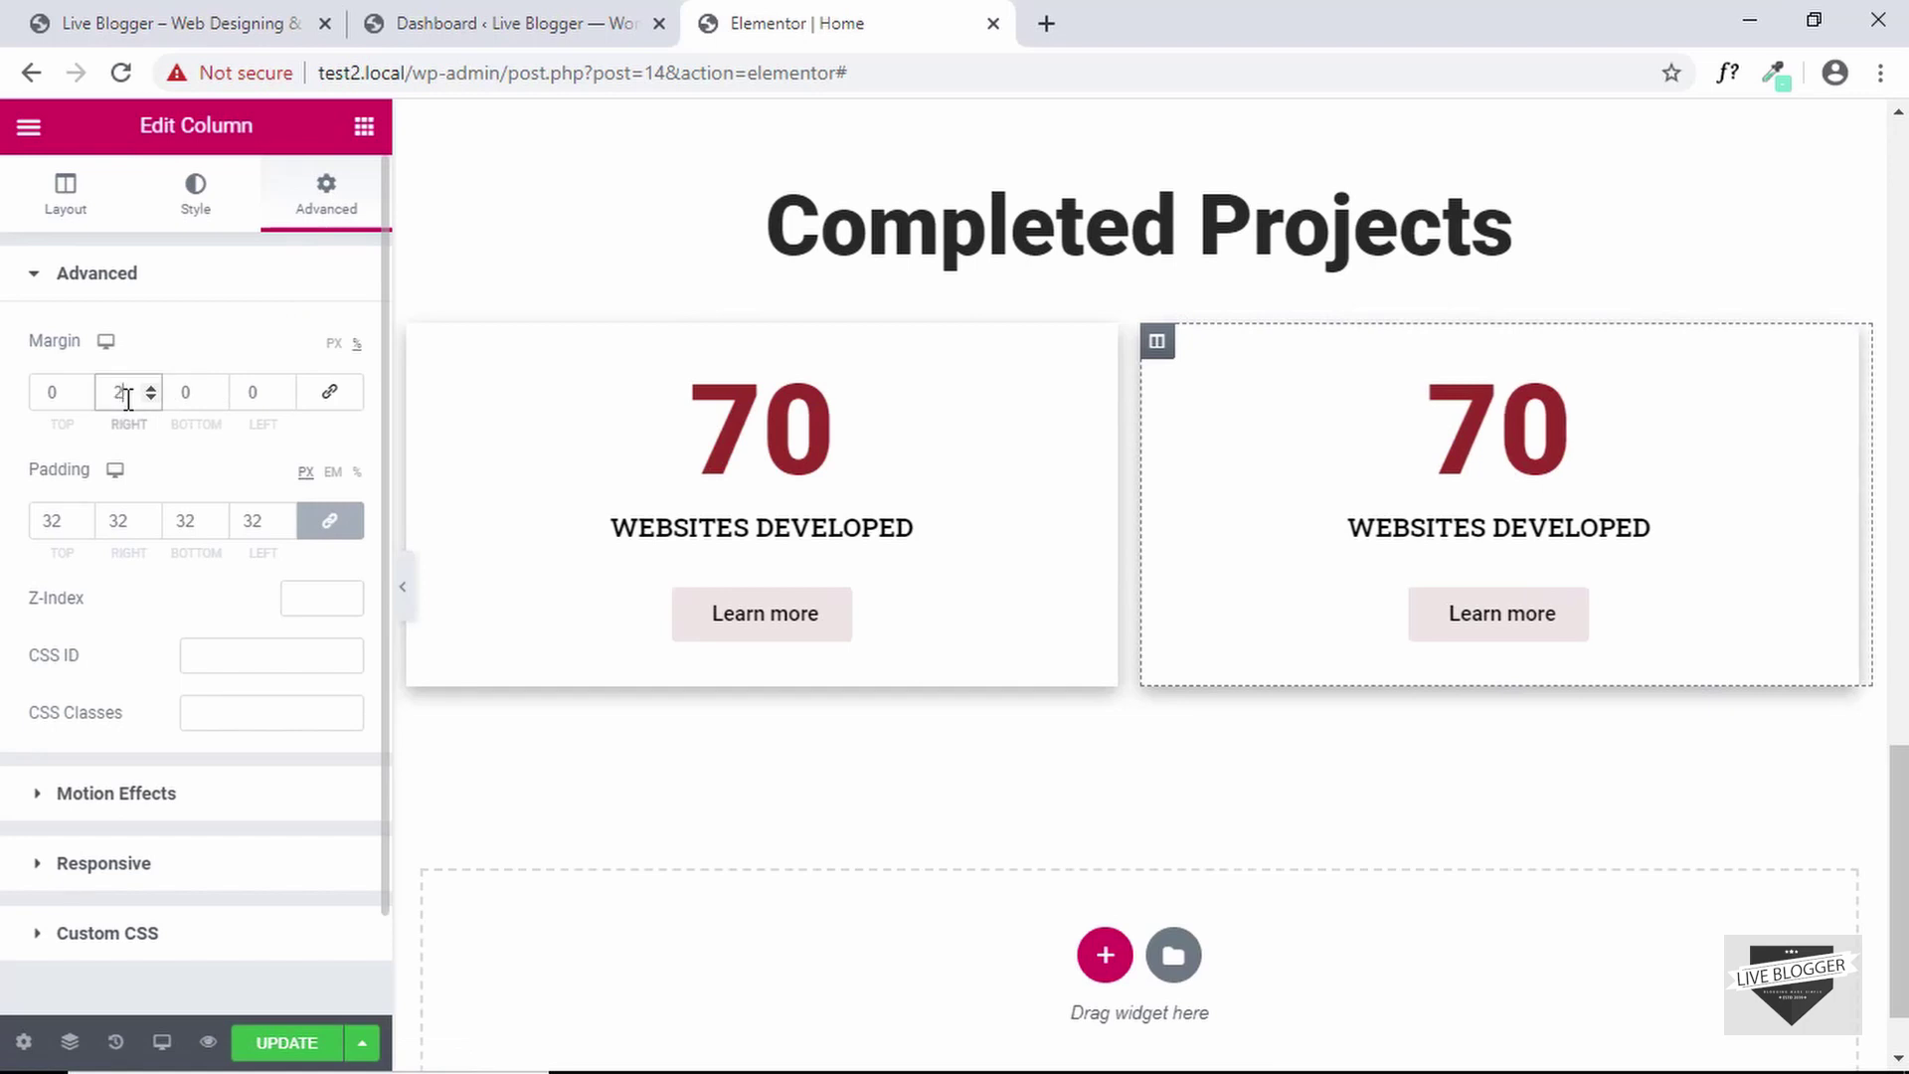
{"action": "type", "text": "0"}
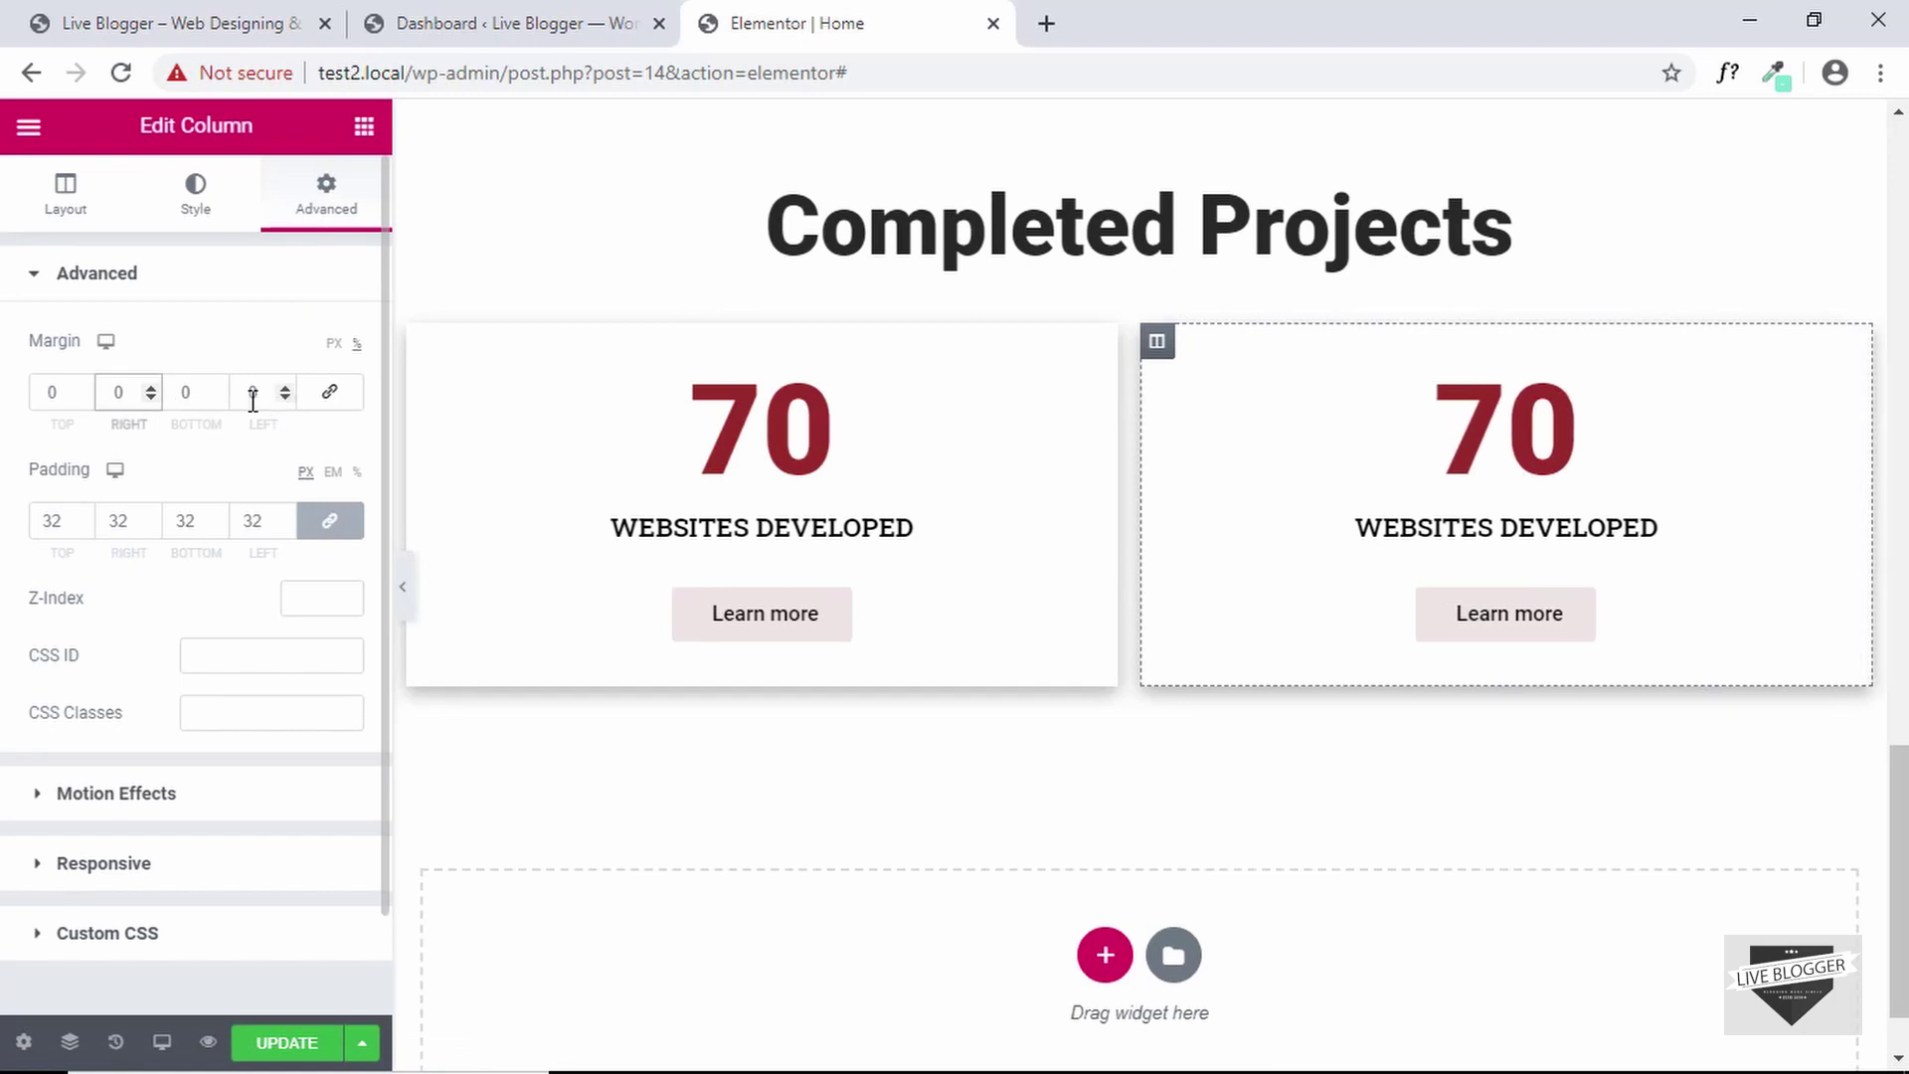
{"action": "left_click", "coordinate": [256, 397]}
{"action": "key", "text": "BackSpace"}
{"action": "type", "text": "3"}
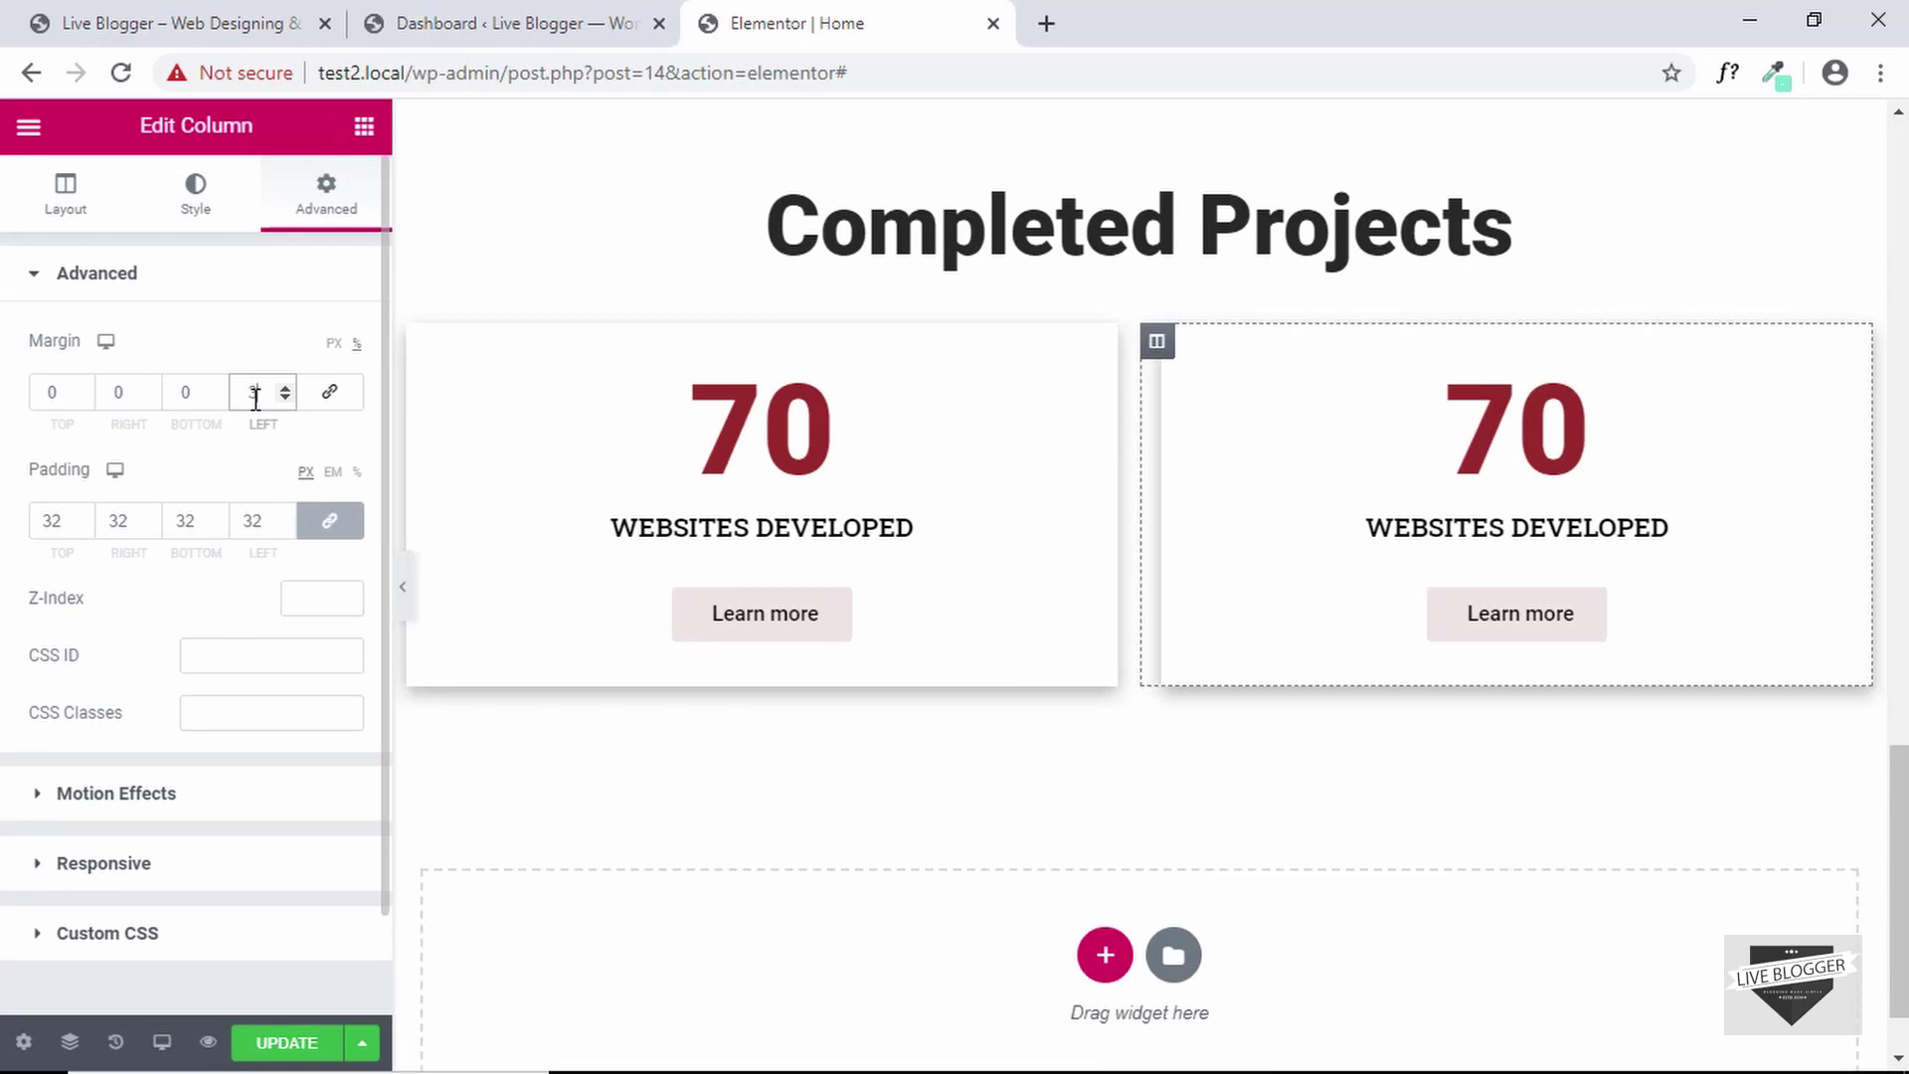
Set the second counter's ending number to 56 and its title to 'Apps Designed'
{"action": "left_click", "coordinate": [1099, 634]}
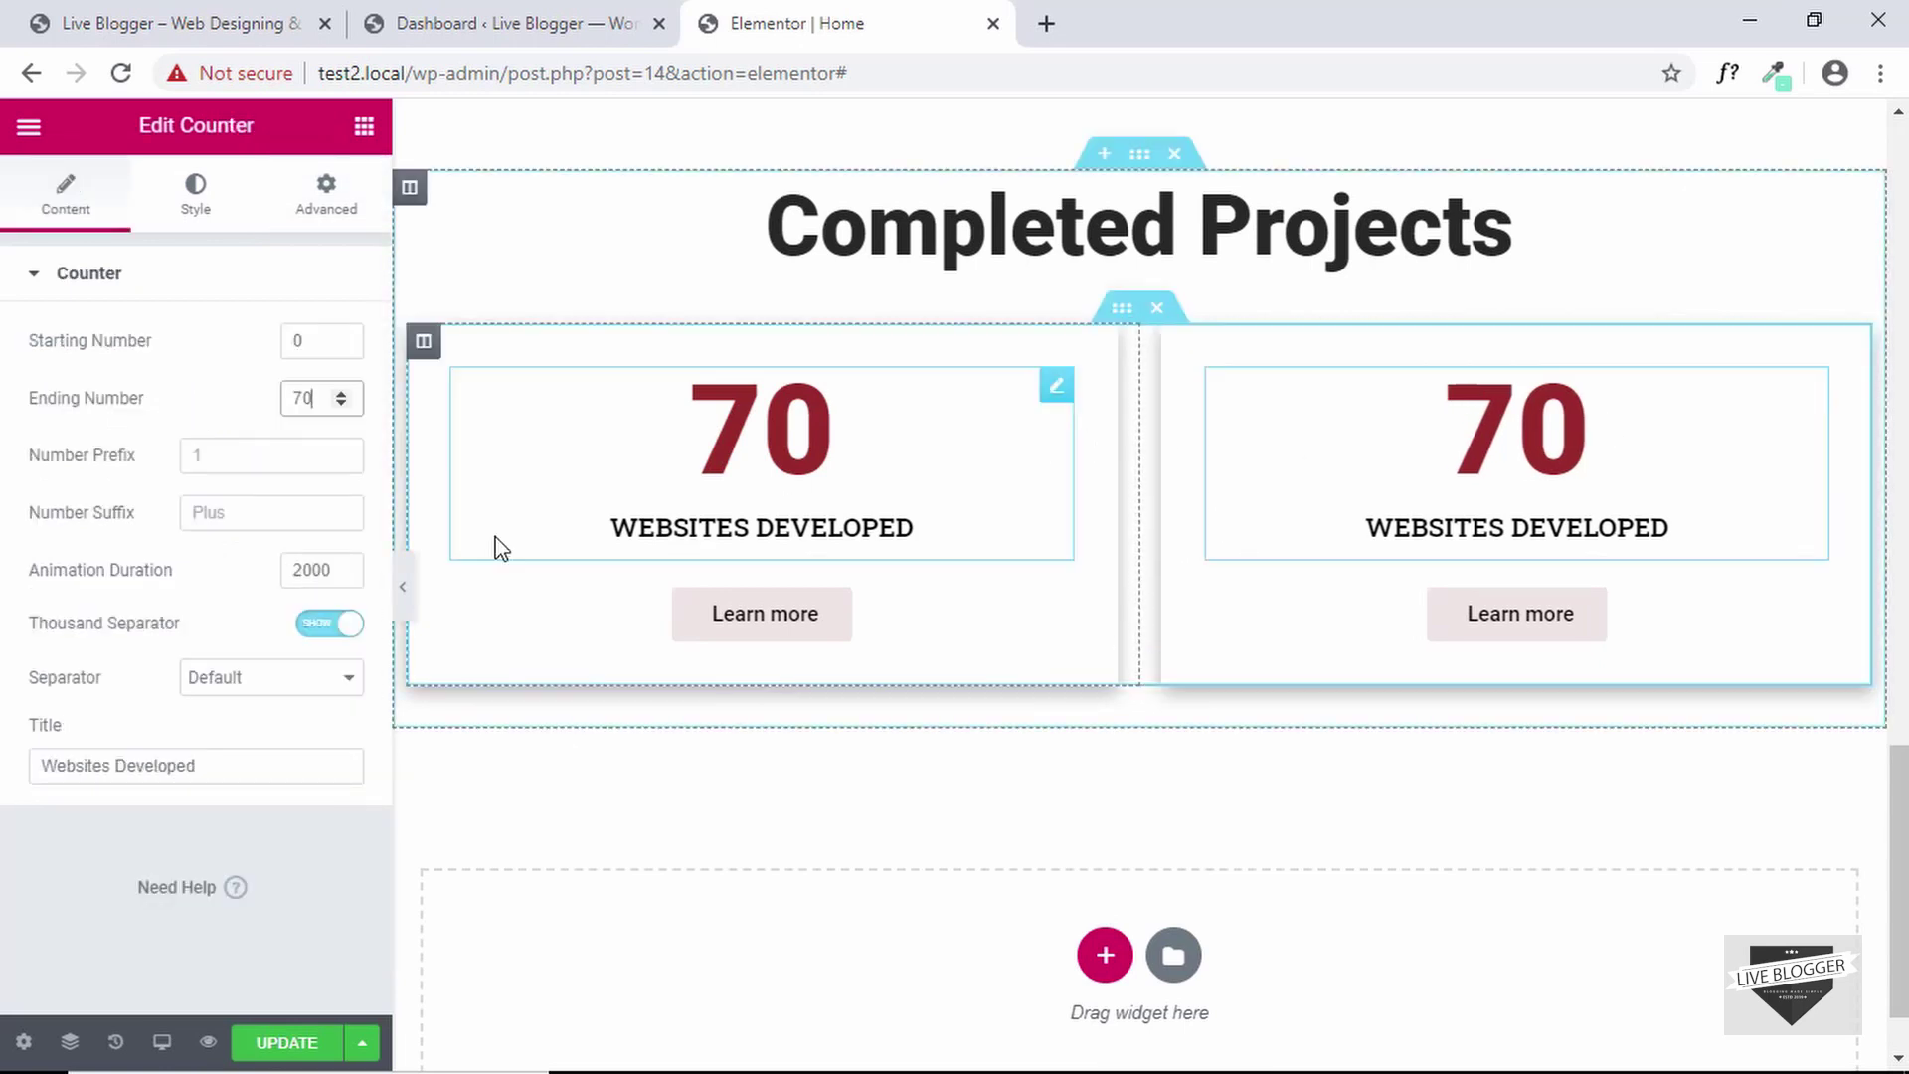
{"action": "key", "text": "BackSpace"}
{"action": "key", "text": "BackSpace"}
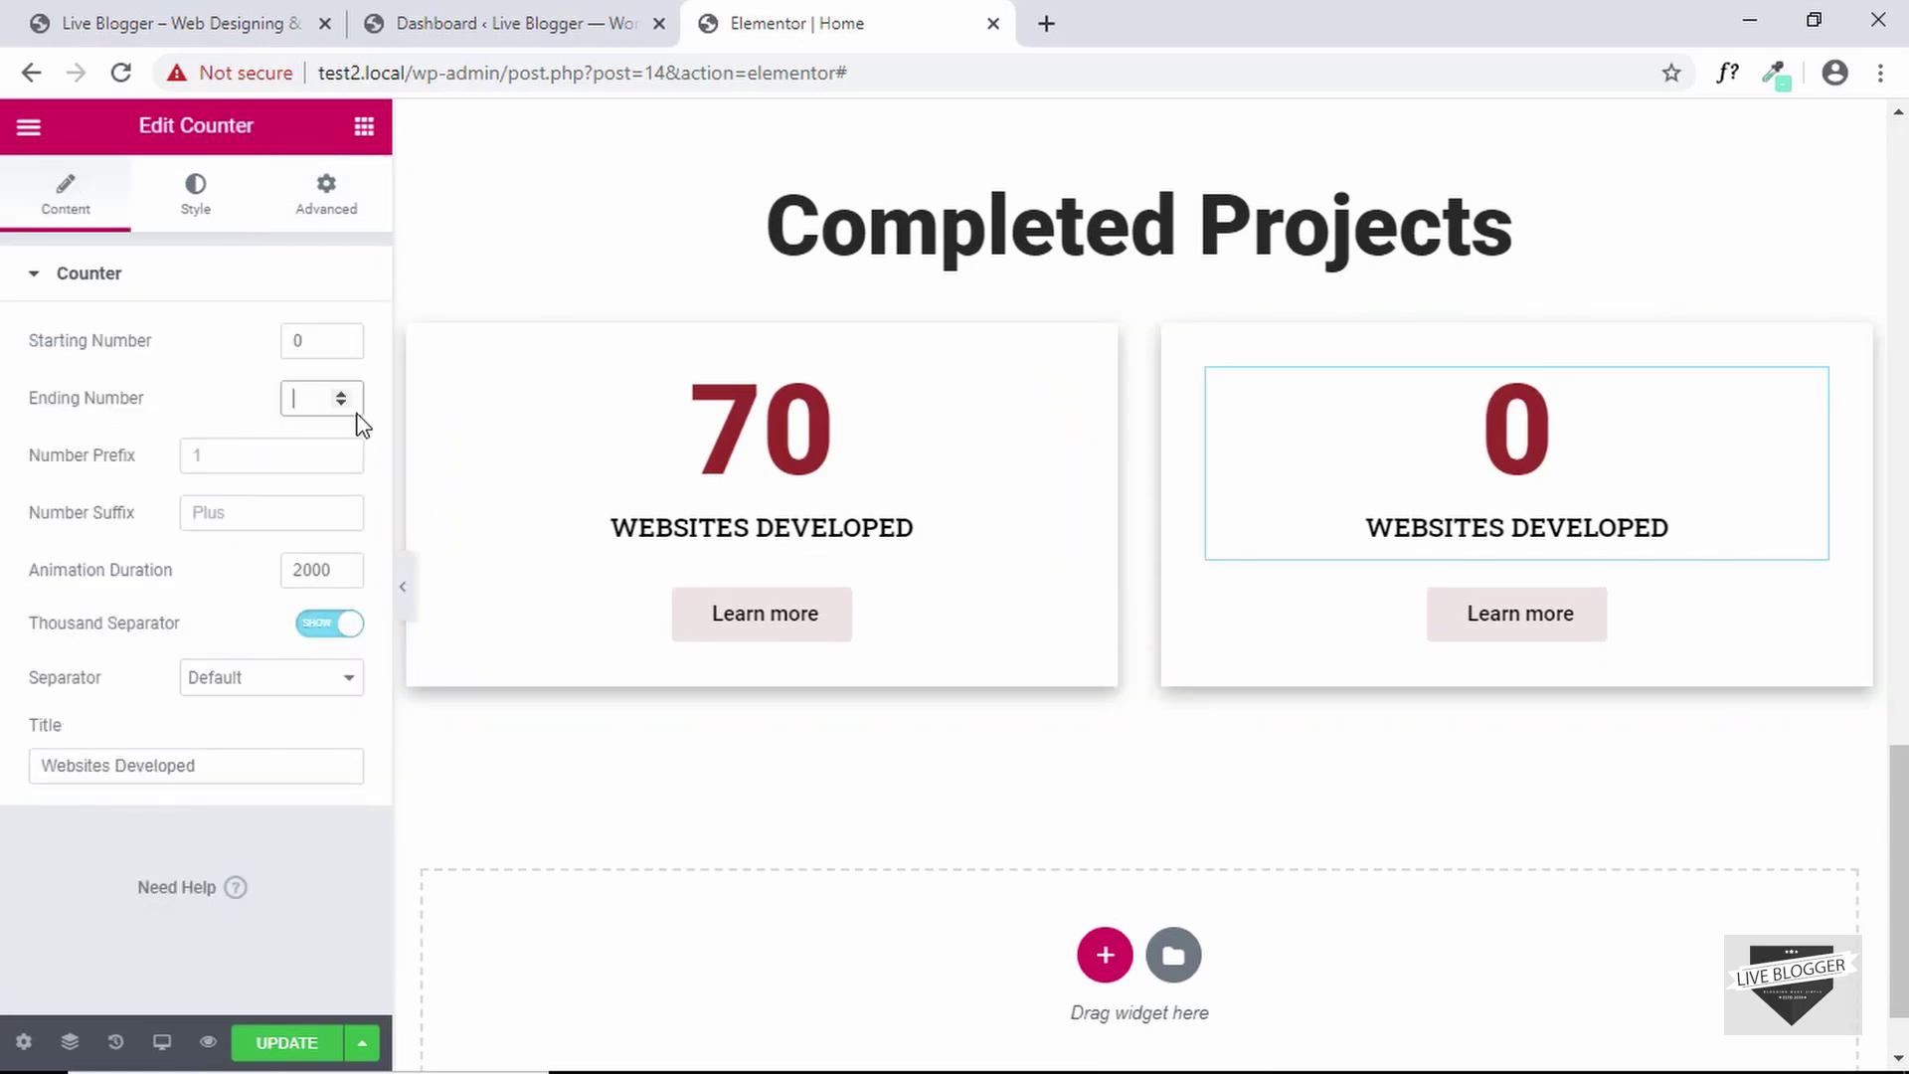
{"action": "type", "text": "56"}
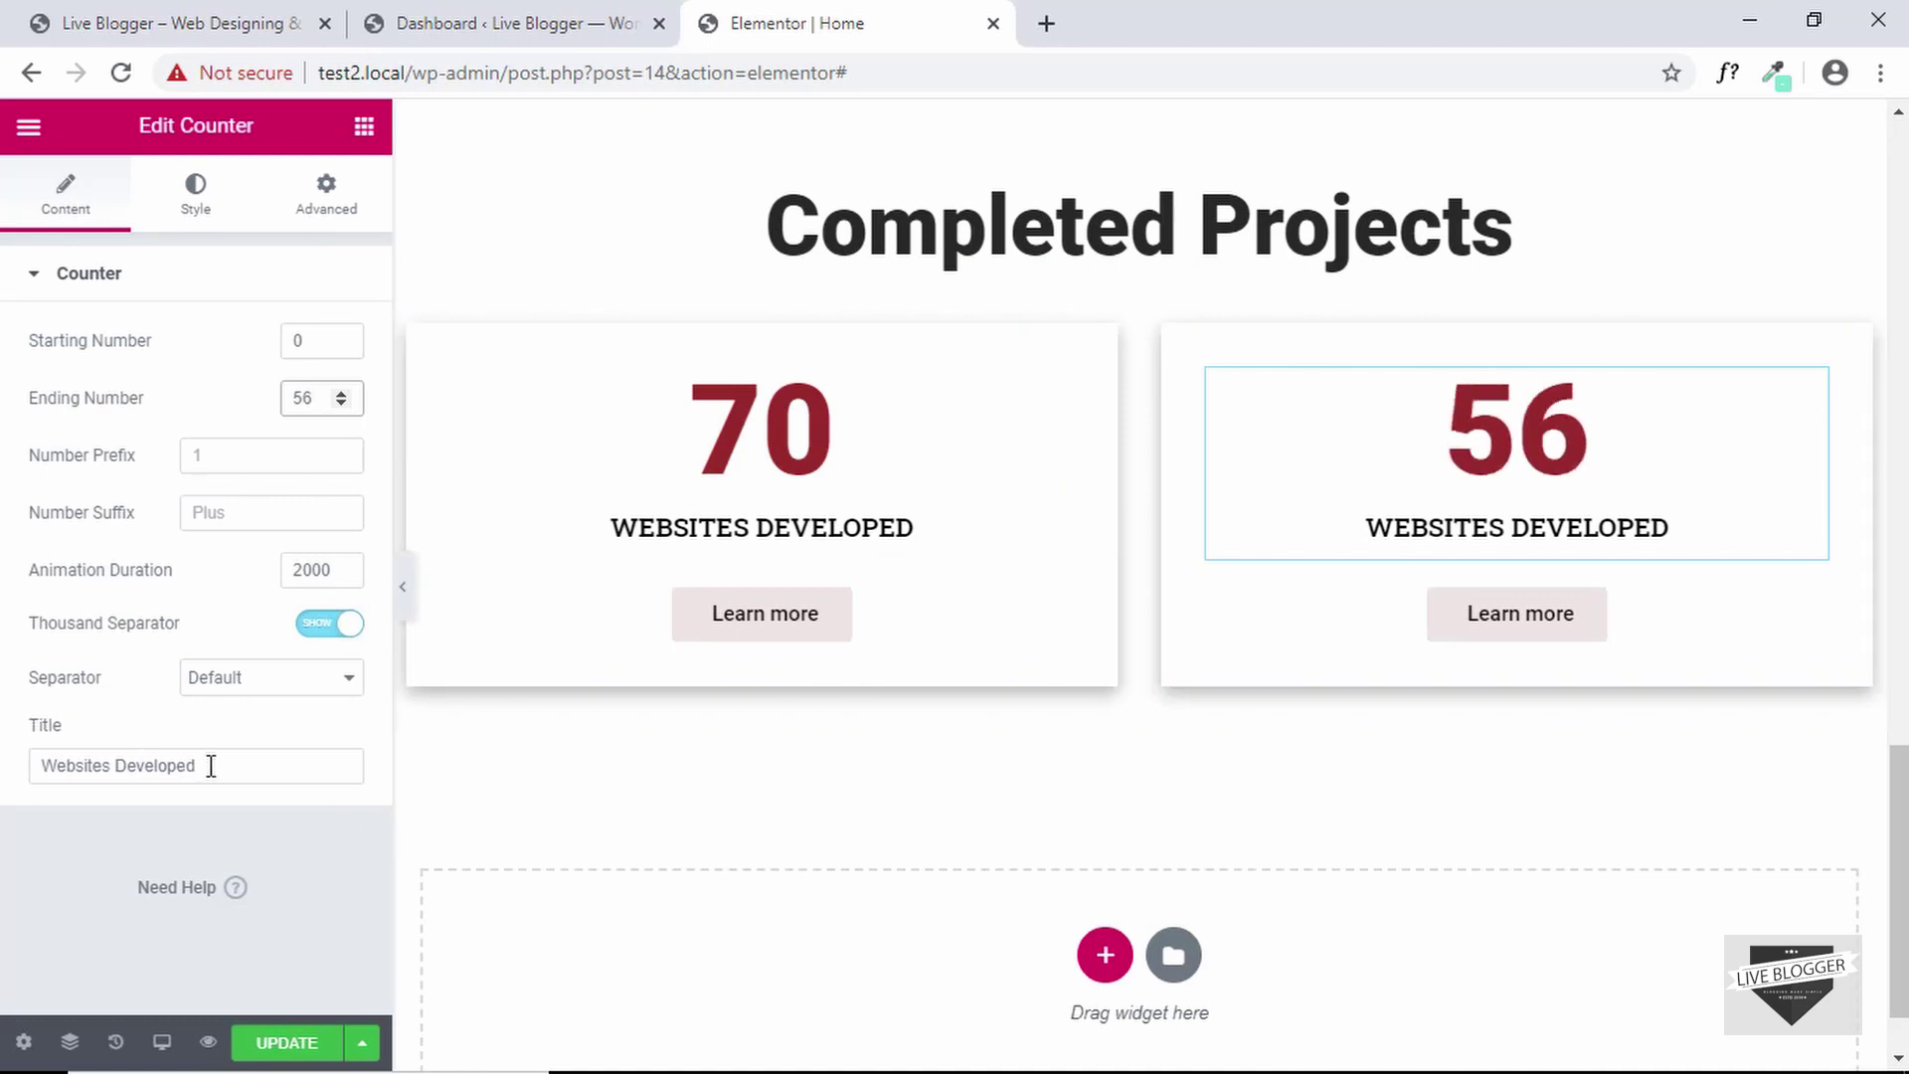
{"action": "left_click_drag", "start_coordinate": [210, 765], "coordinate": [3, 824]}
{"action": "type", "text": "App"}
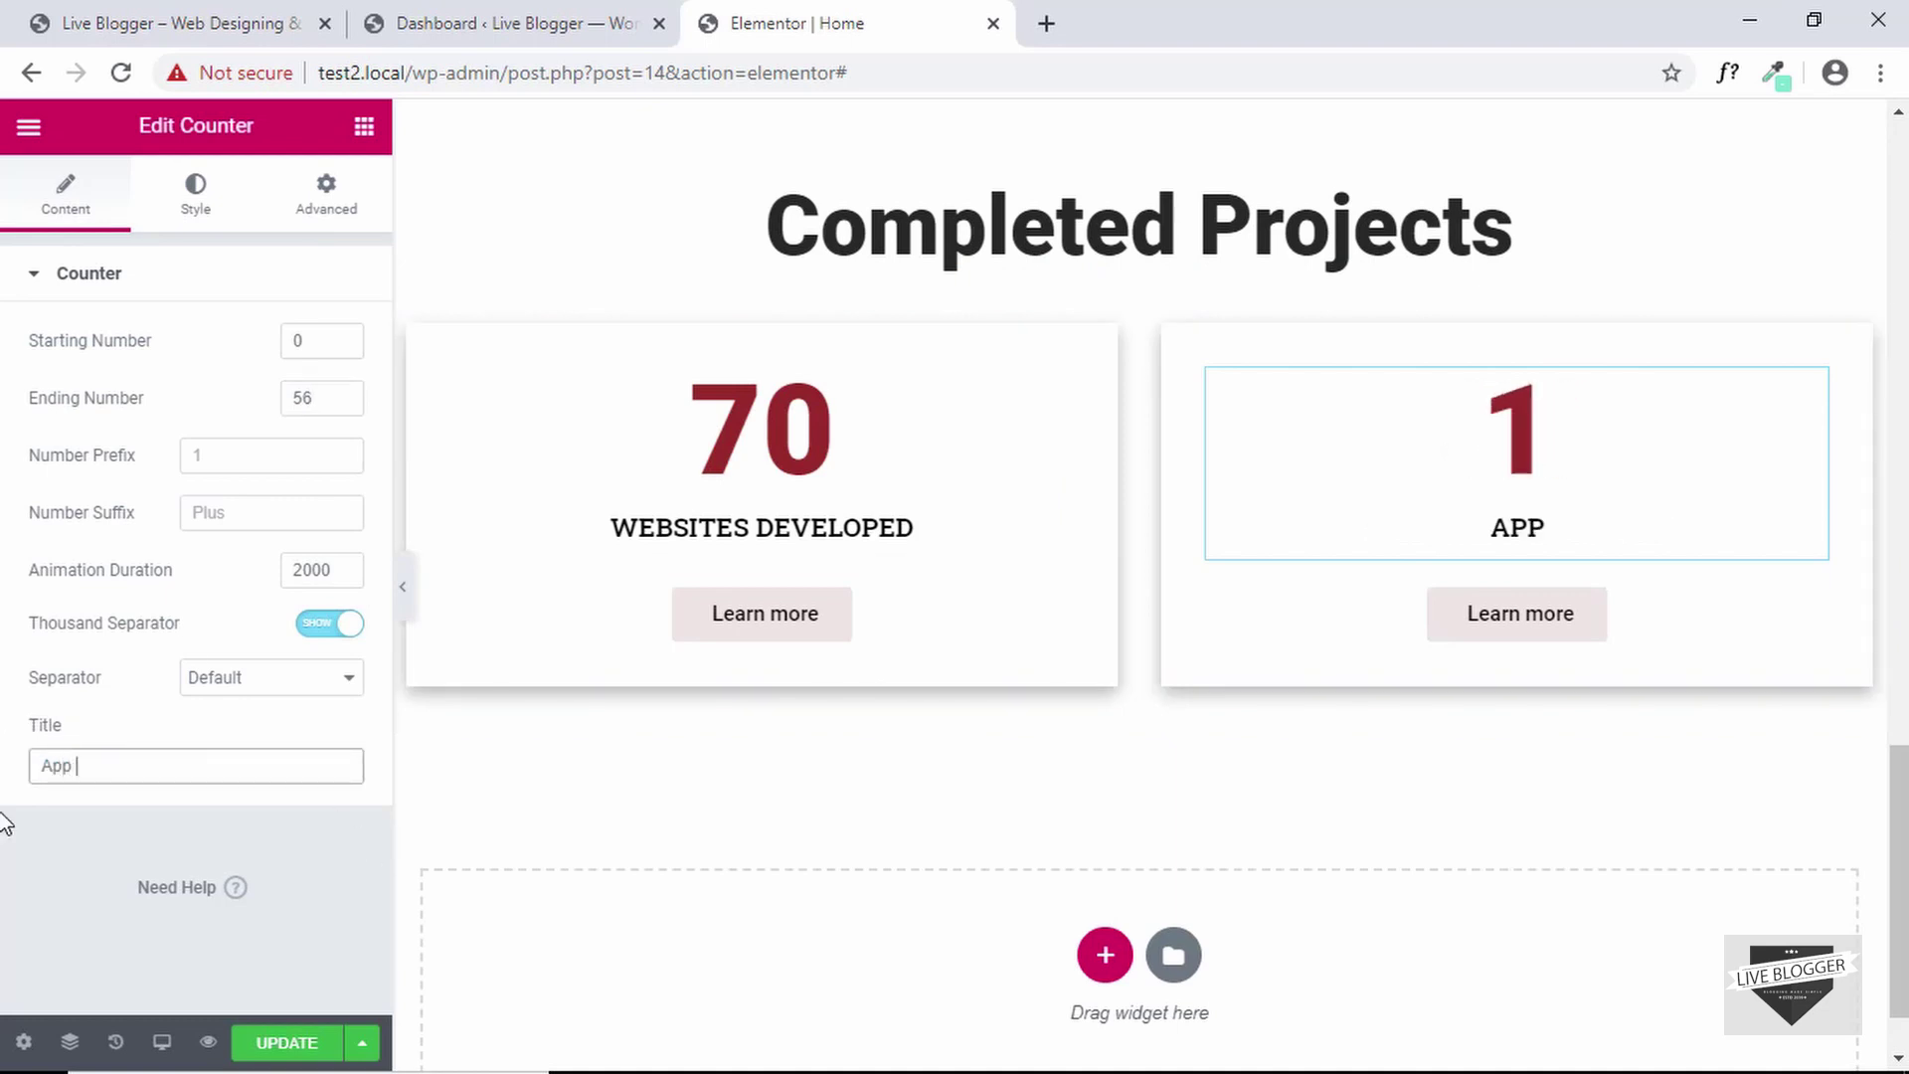
{"action": "type", "text": "s Designed"}
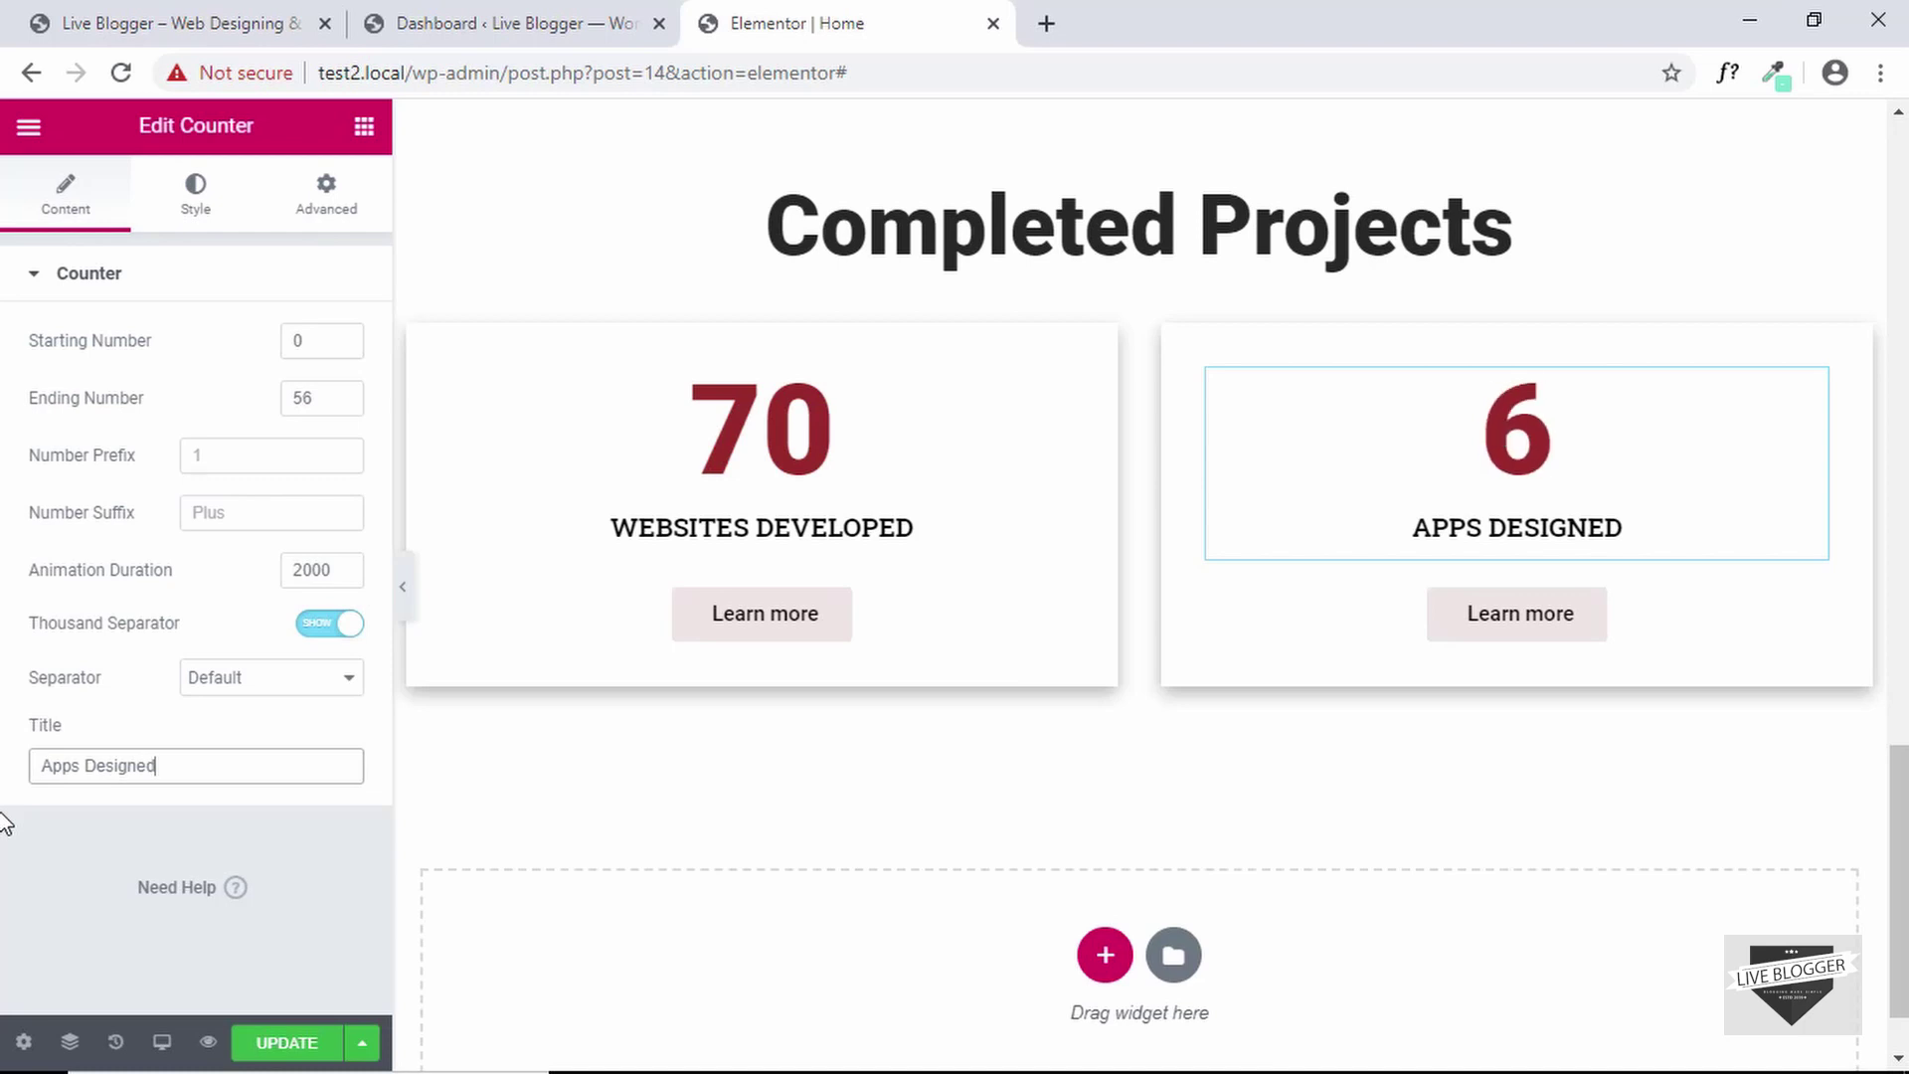
Check the reference site's Completed Projects section for its look
{"action": "left_click", "coordinate": [146, 14]}
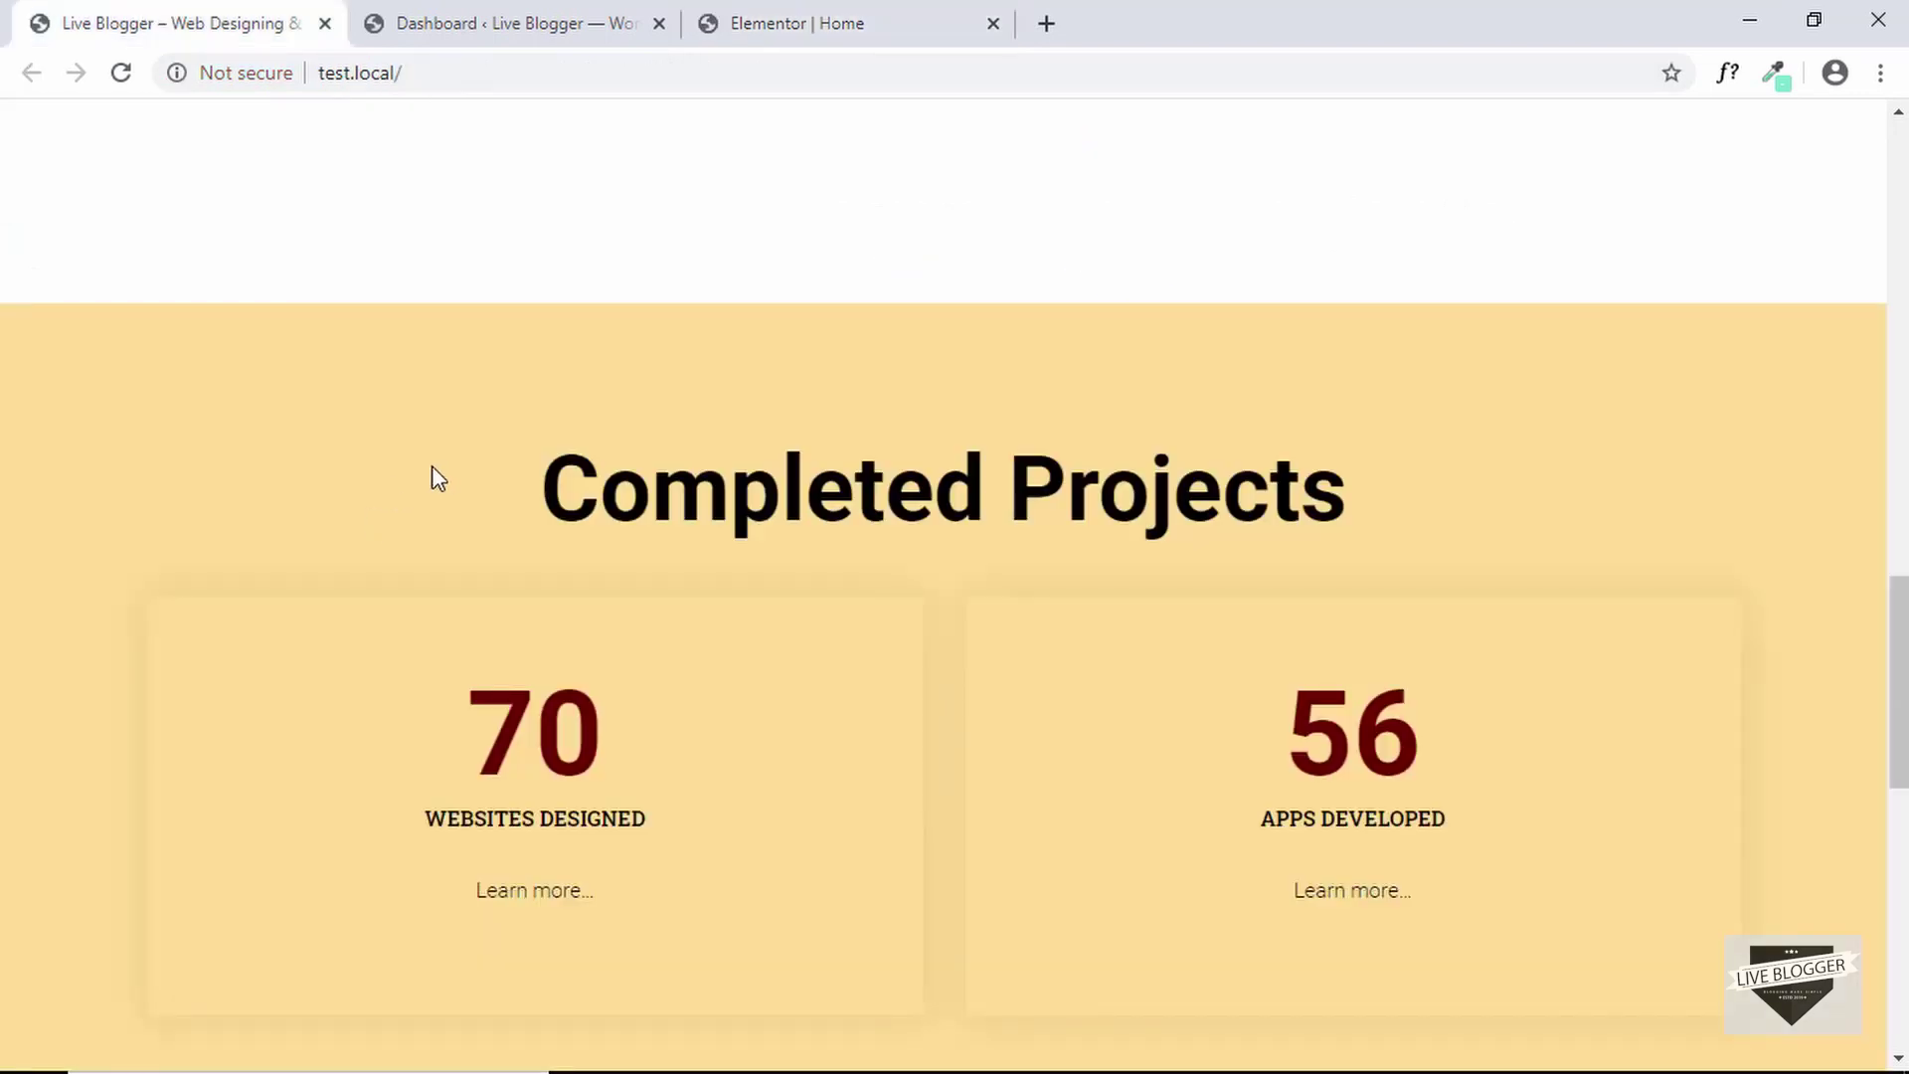
{"action": "scroll", "coordinate": [469, 468], "scroll_direction": "down", "scroll_amount": 1}
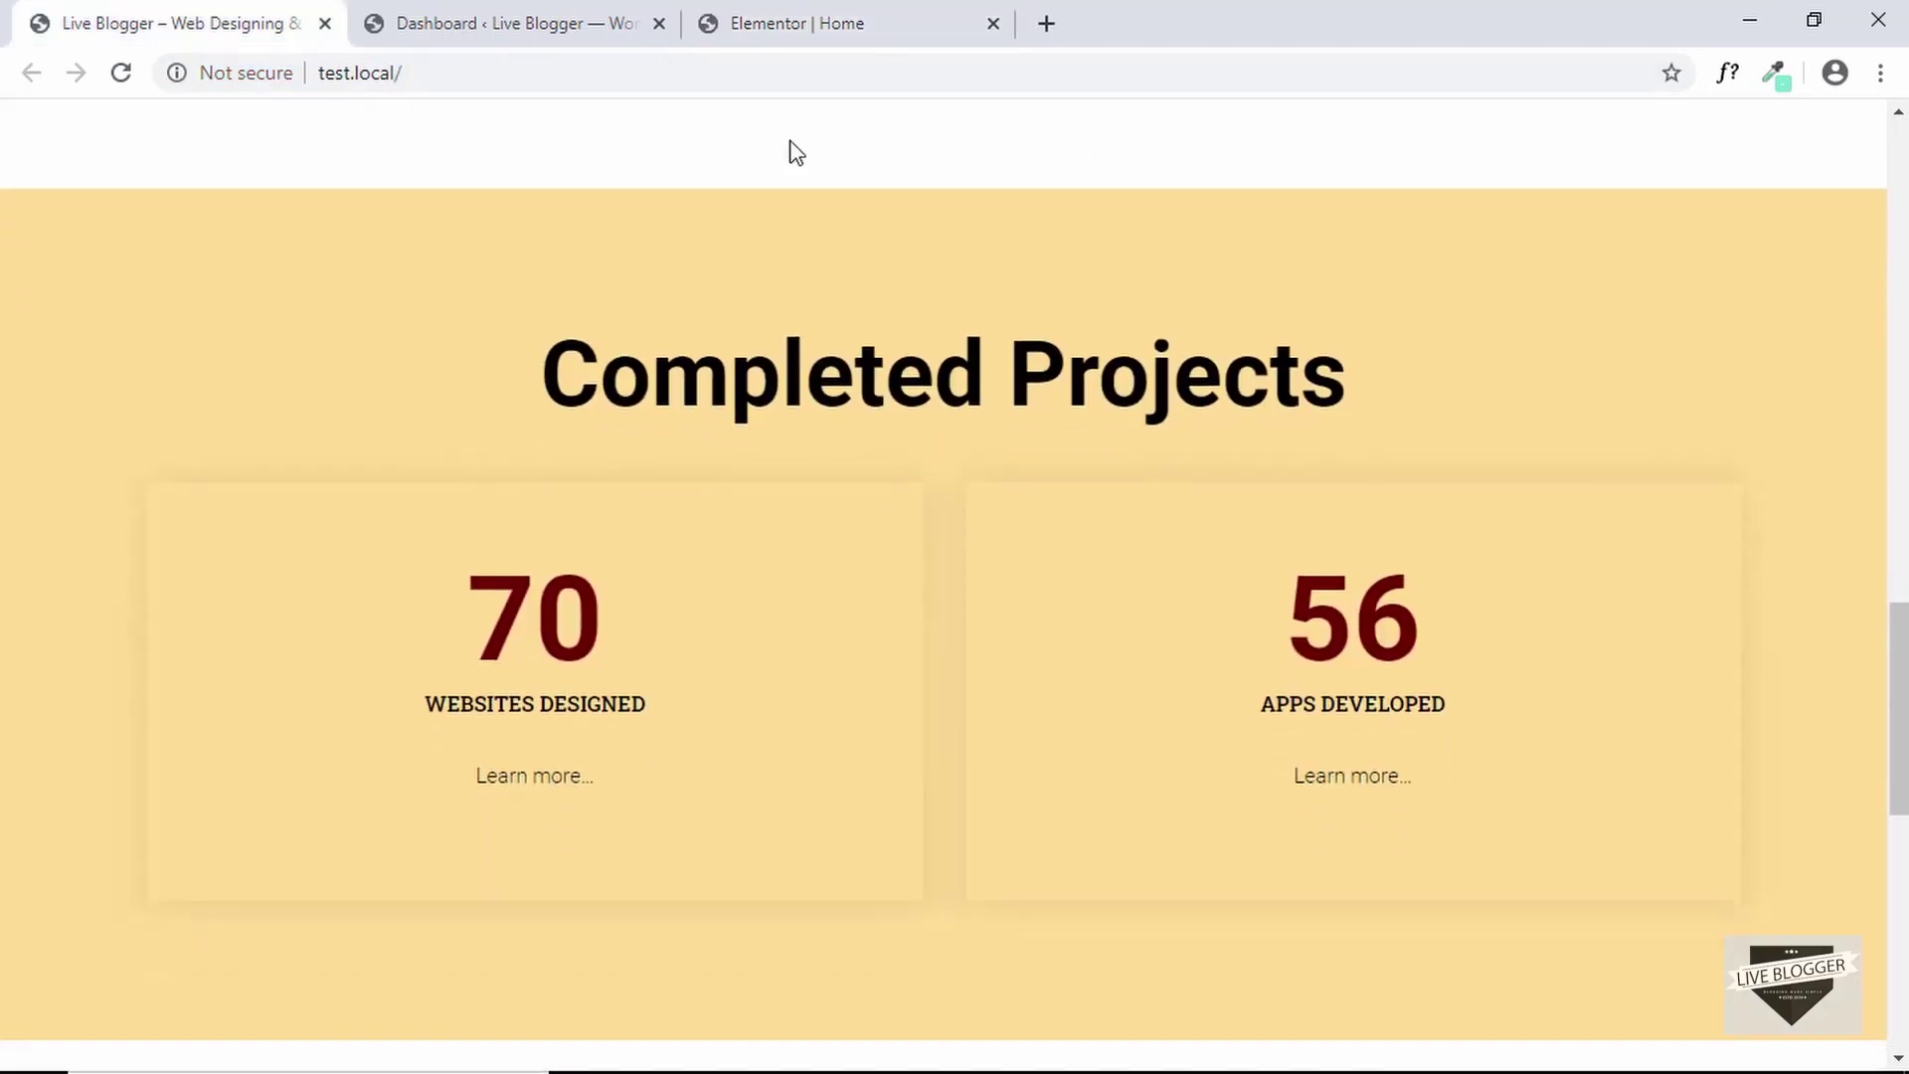
{"action": "left_click", "coordinate": [852, 14]}
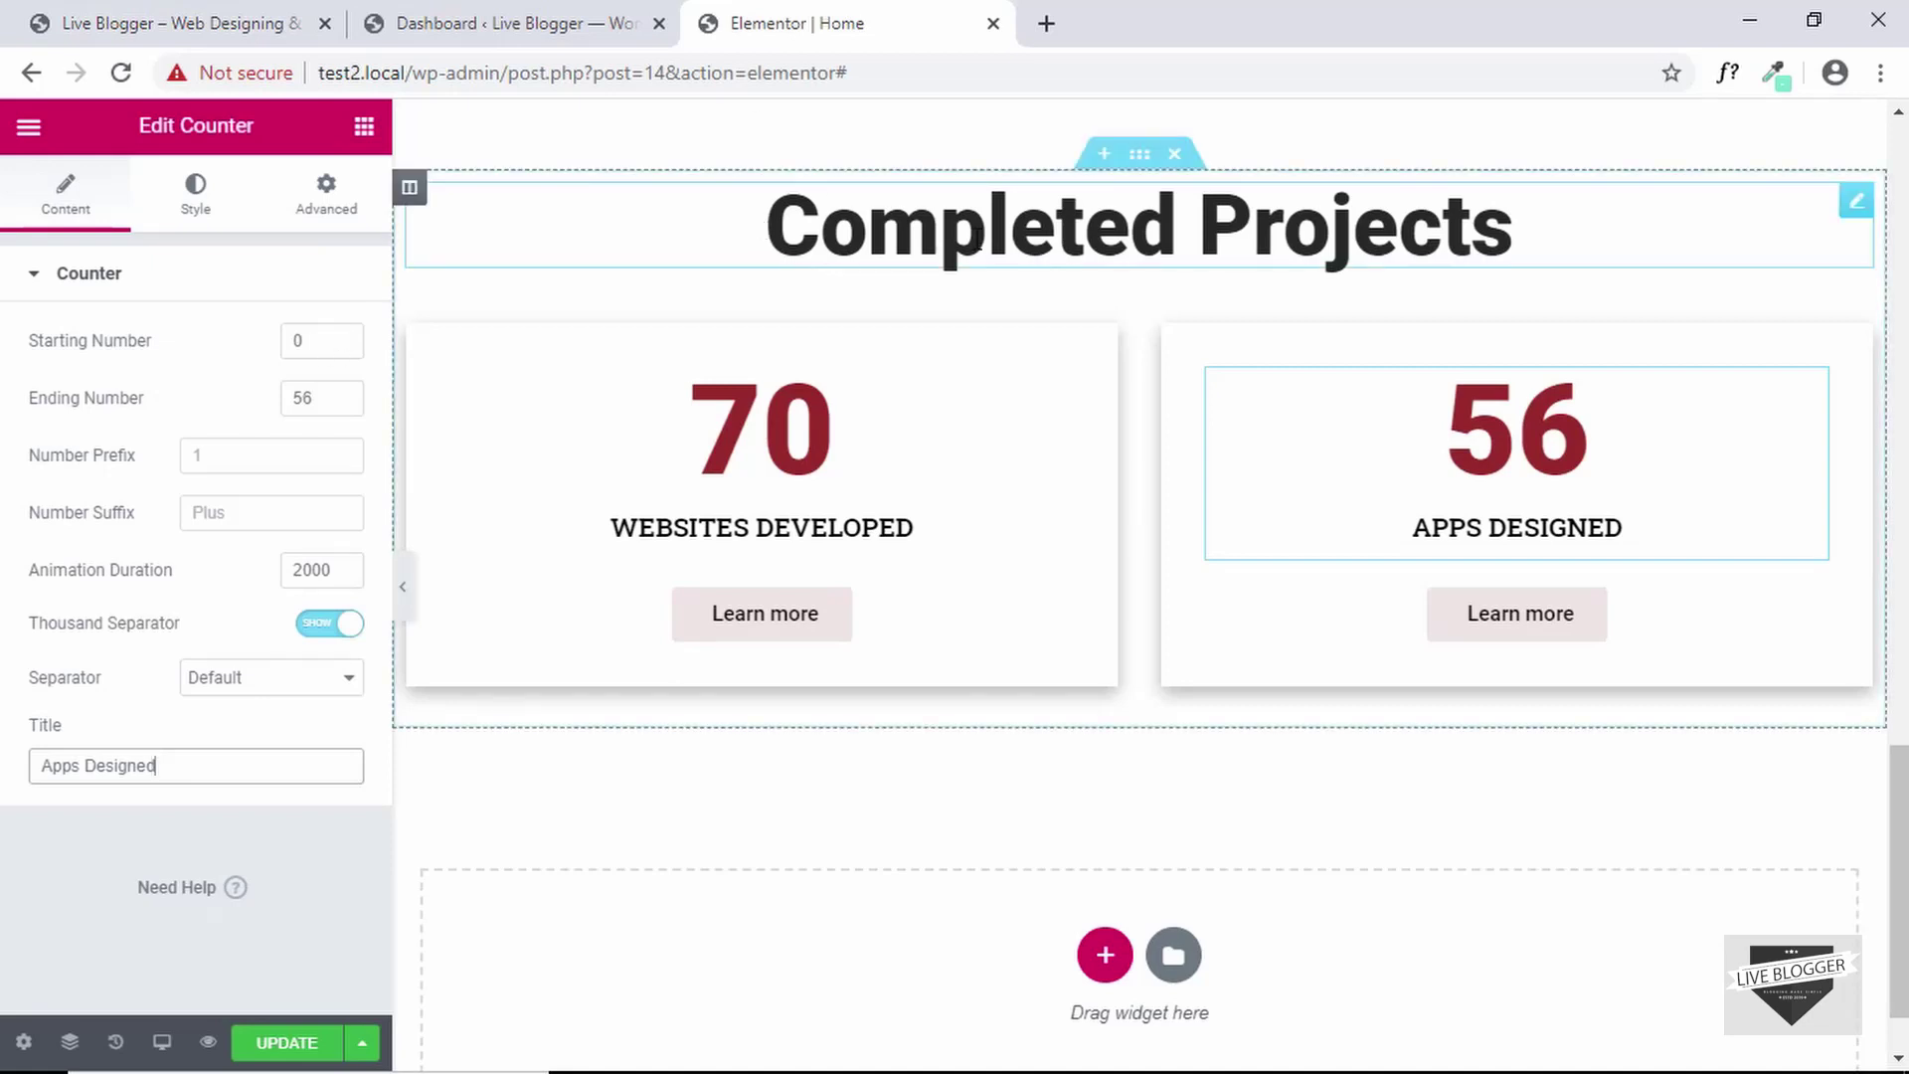
{"action": "scroll", "coordinate": [980, 239], "scroll_direction": "up", "scroll_amount": 1}
Give the whole section a Classic background colour tuned to pale yellow, matching the reference
{"action": "right_click", "coordinate": [1139, 227]}
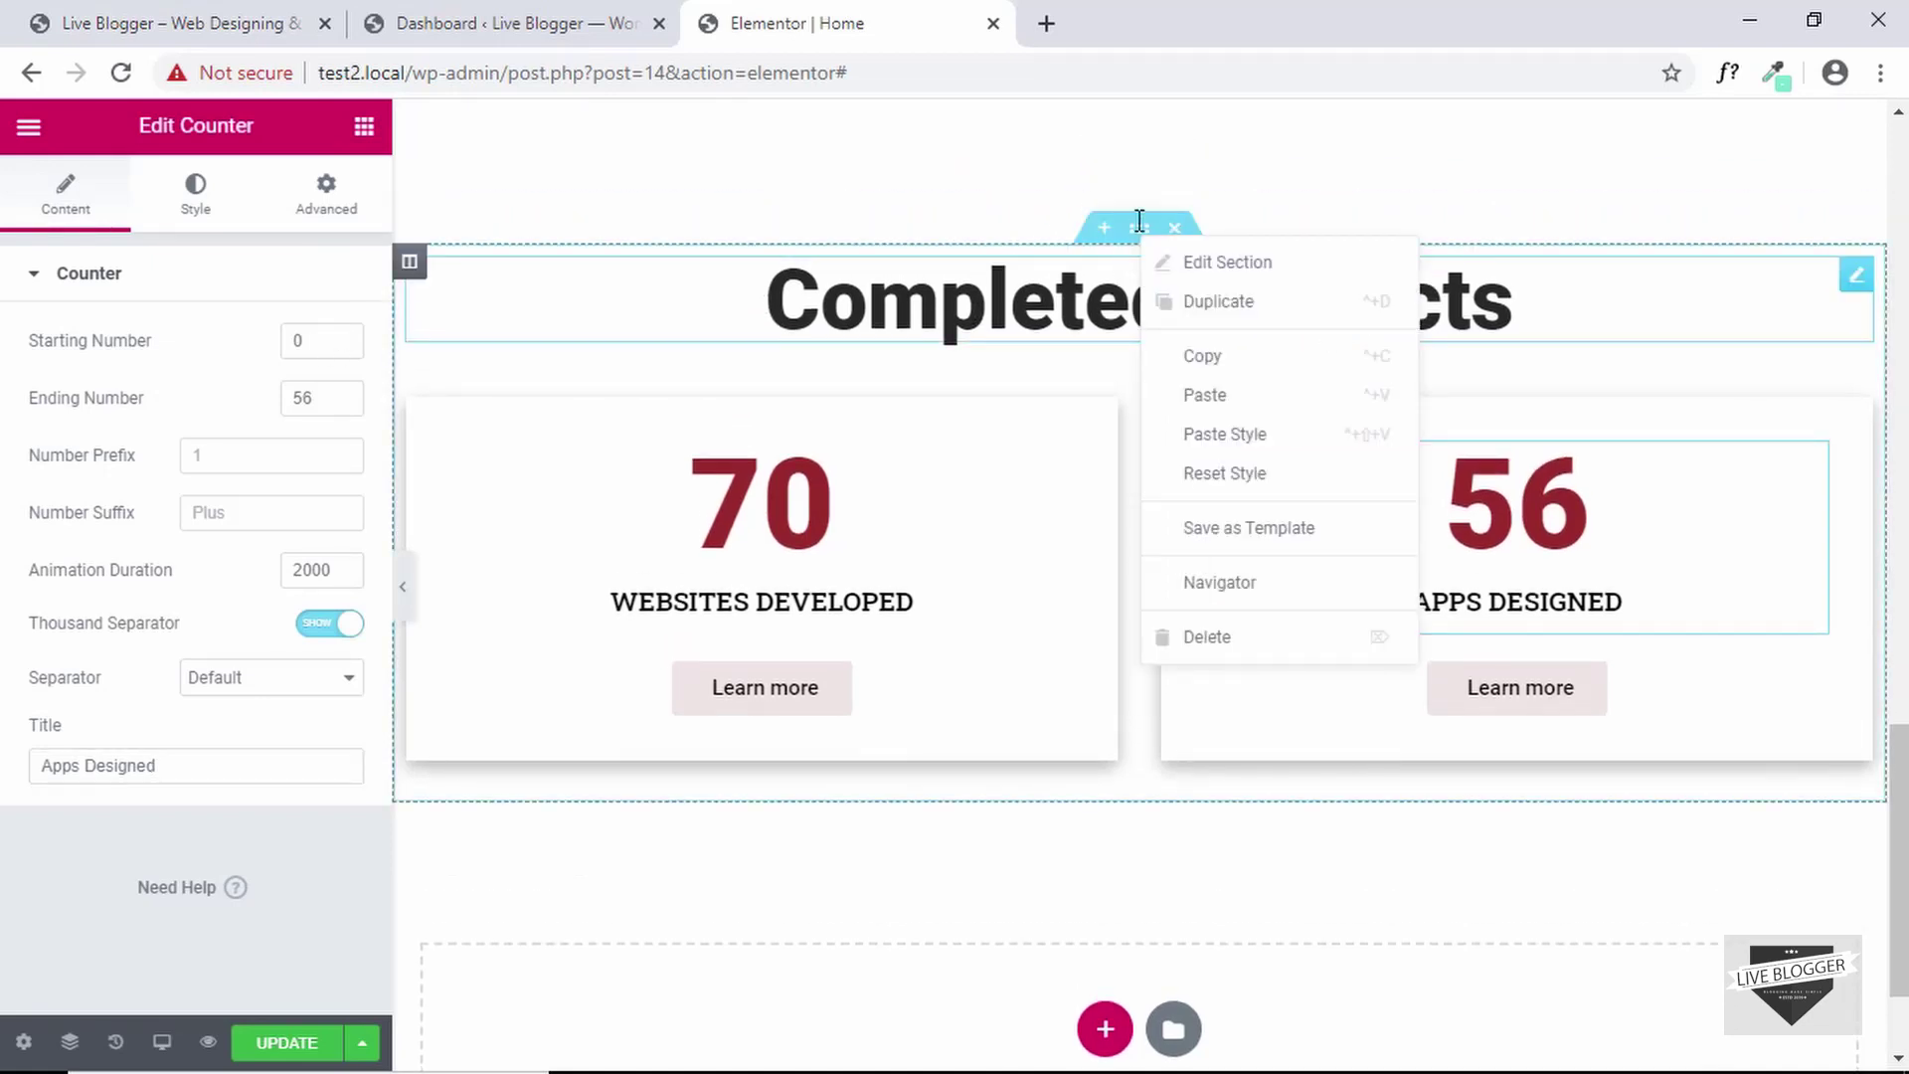
{"action": "left_click", "coordinate": [1136, 266]}
{"action": "right_click", "coordinate": [1133, 242]}
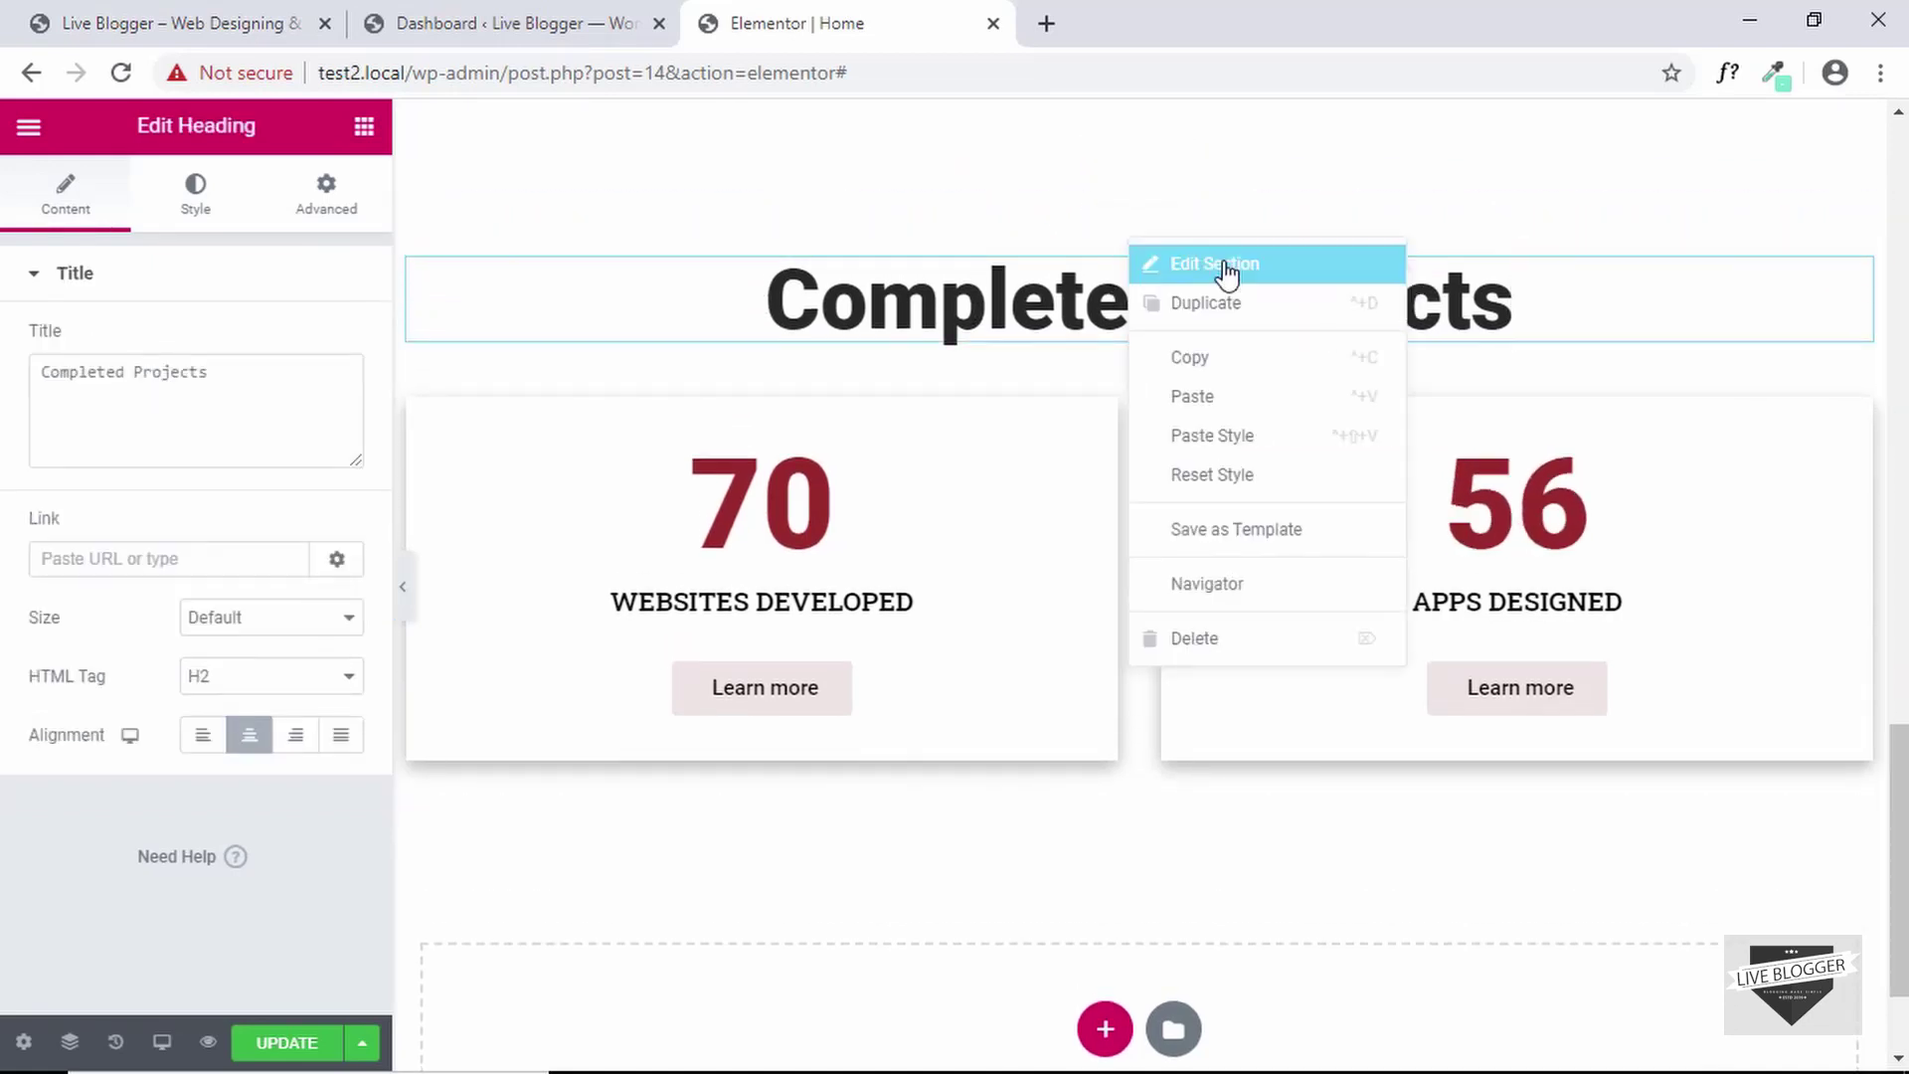
{"action": "left_click", "coordinate": [1229, 273]}
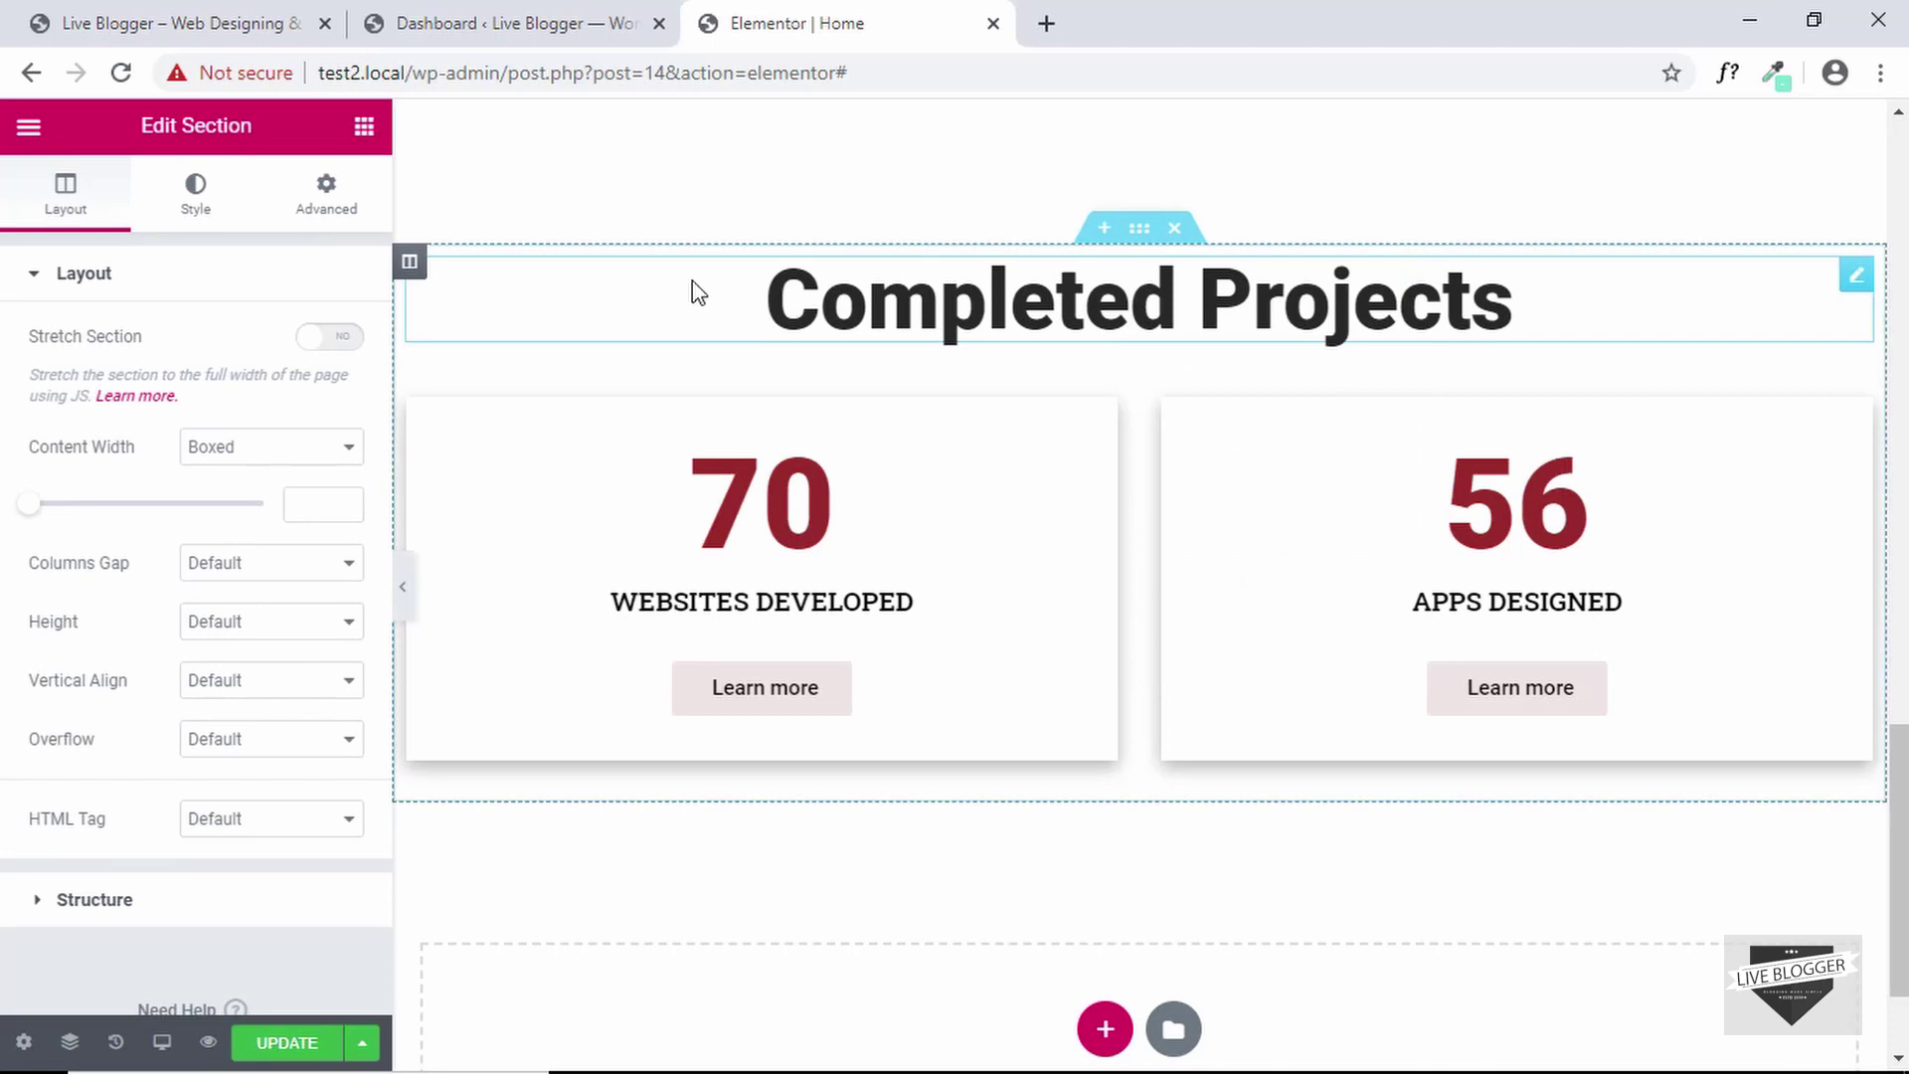
{"action": "left_click", "coordinate": [208, 202]}
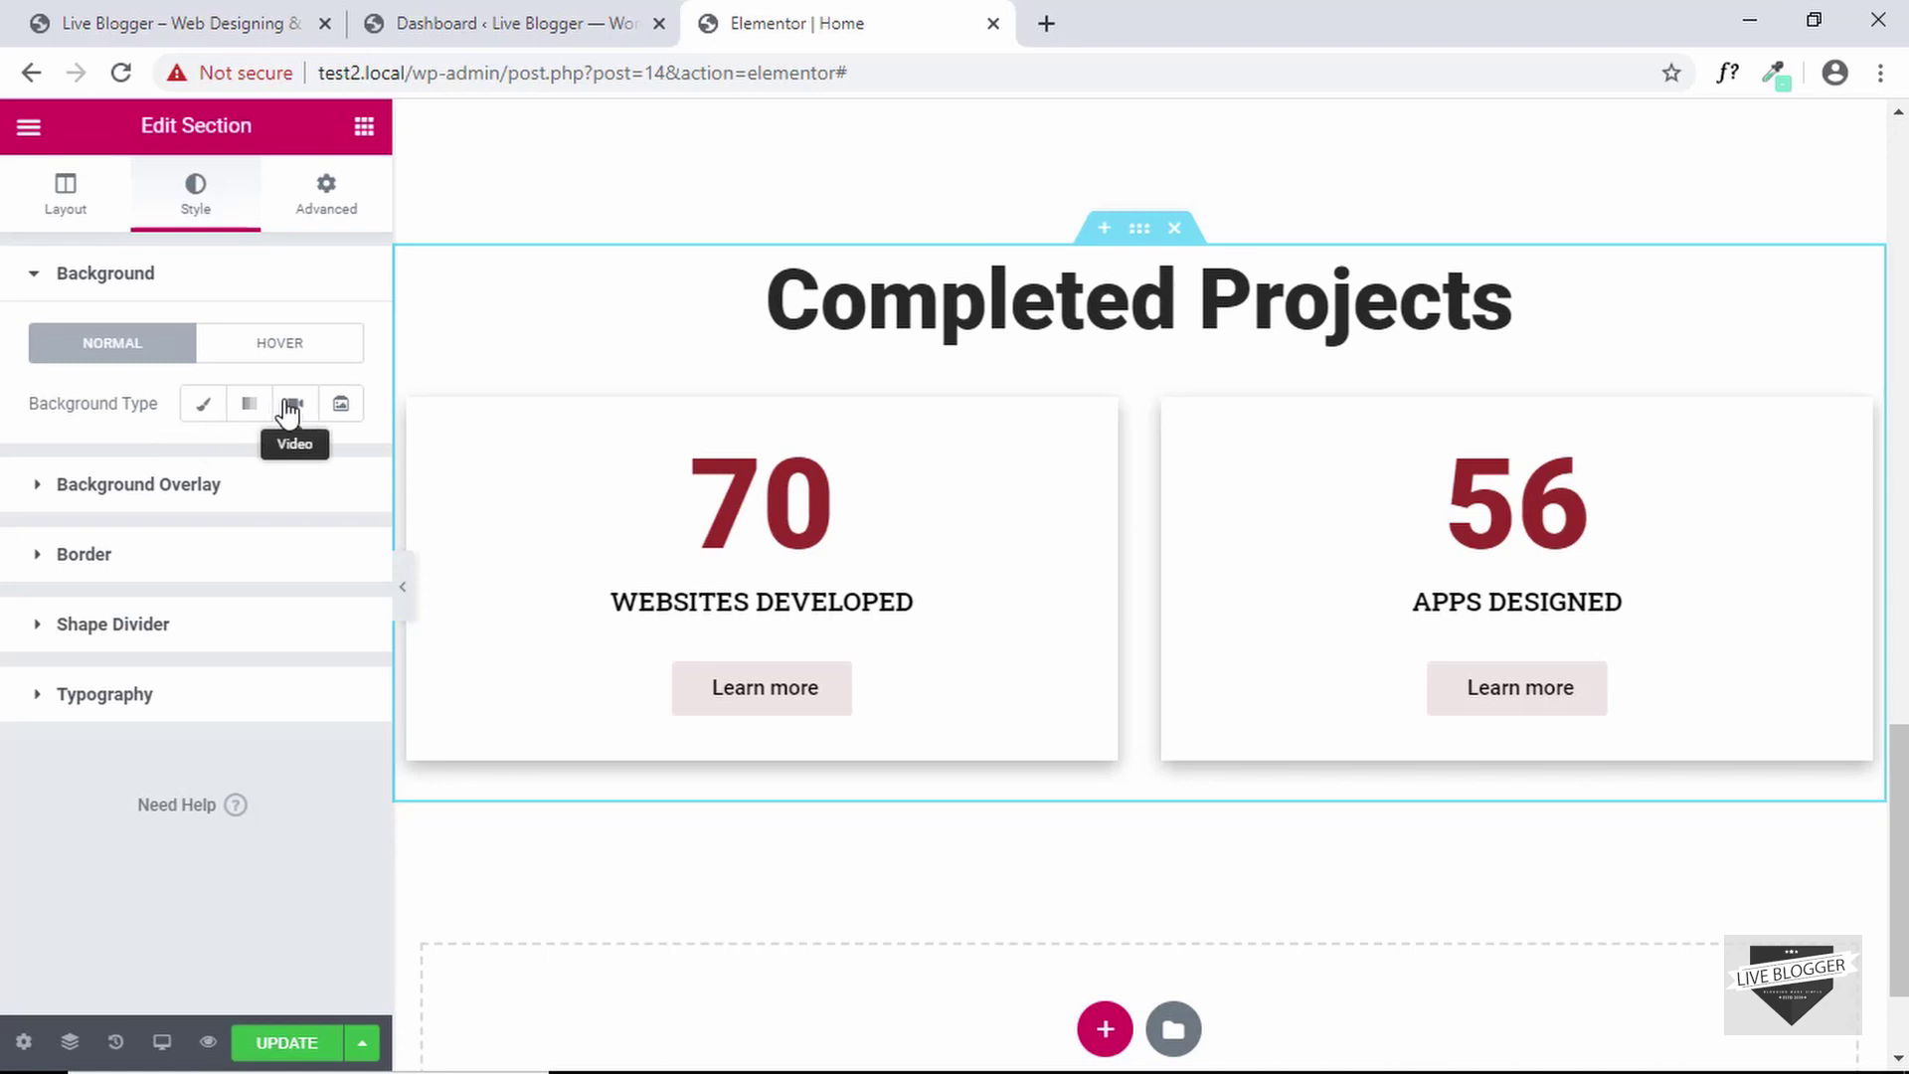
{"action": "left_click", "coordinate": [206, 410]}
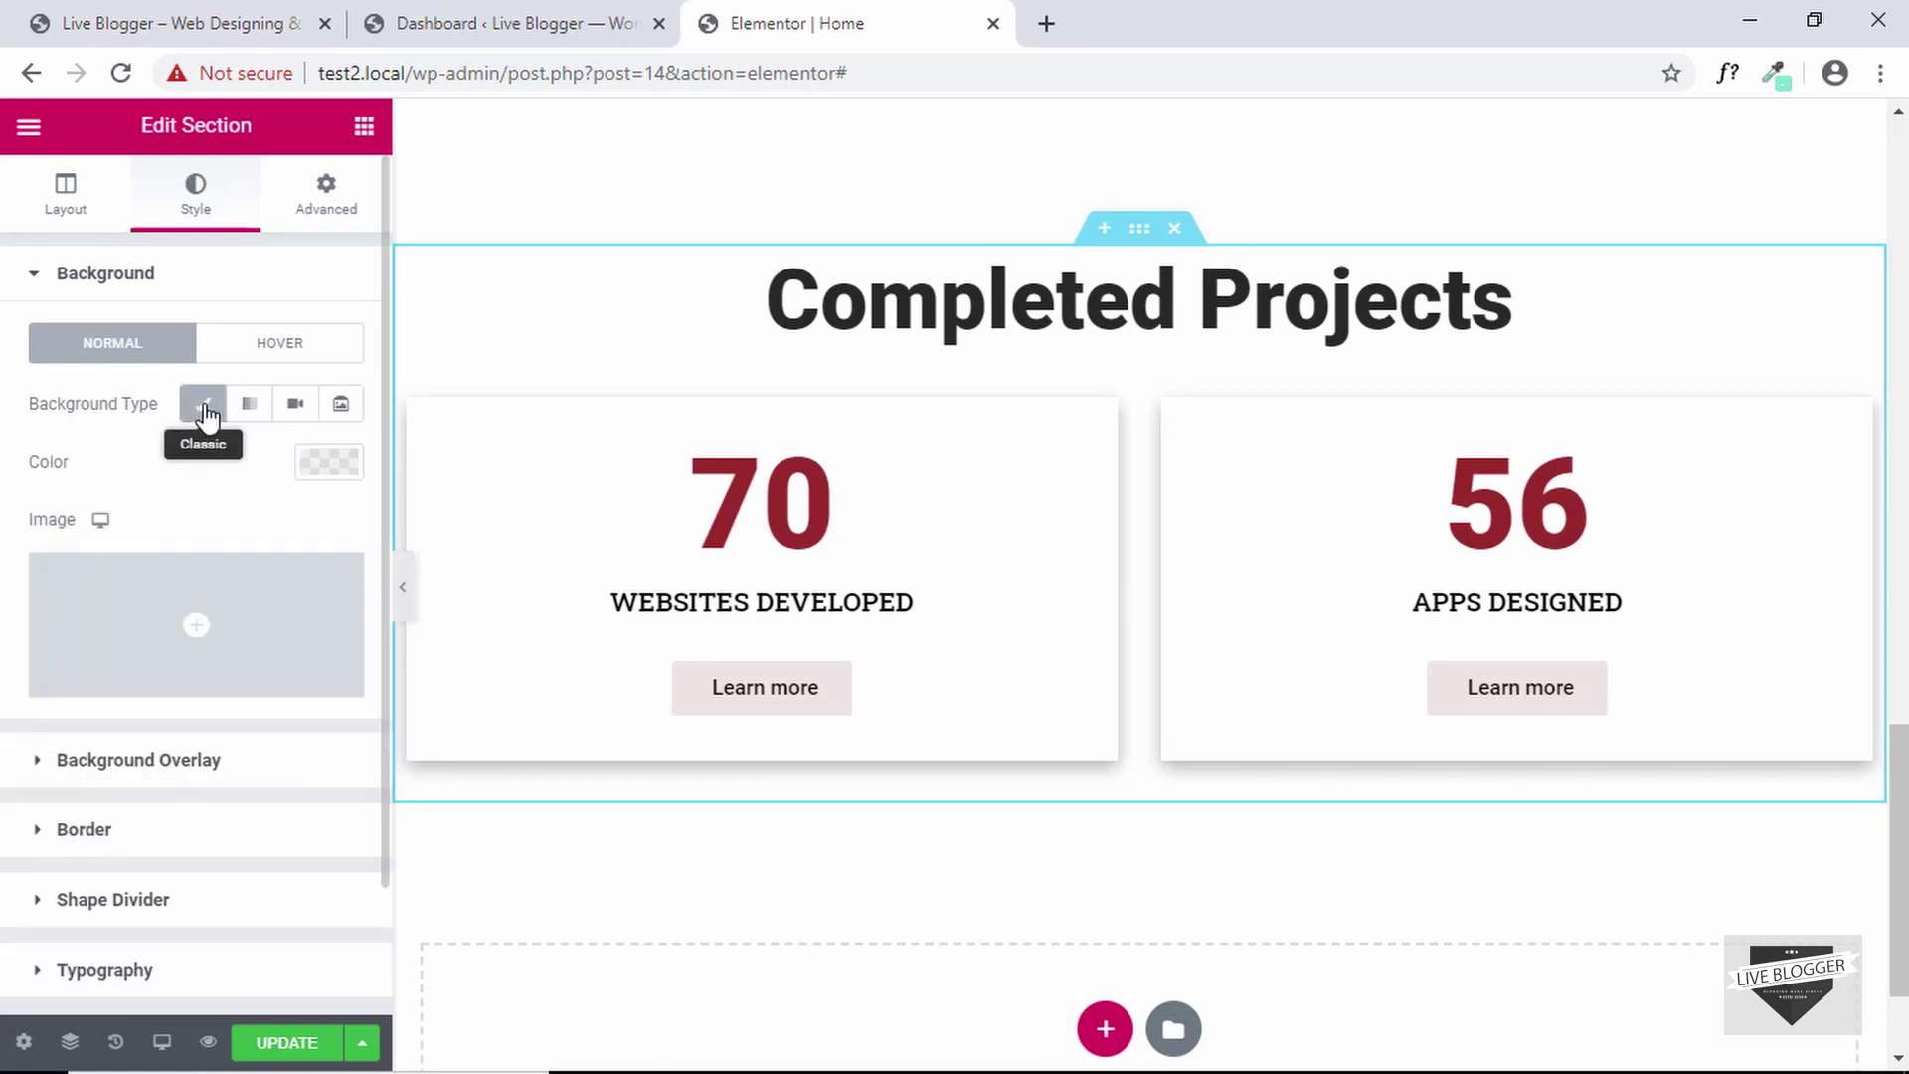
{"action": "left_click", "coordinate": [321, 463]}
{"action": "mouse_move", "coordinate": [339, 574]}
{"action": "left_mouse_down"}
{"action": "mouse_move", "coordinate": [341, 554]}
{"action": "mouse_move", "coordinate": [259, 537]}
{"action": "mouse_move", "coordinate": [285, 534]}
{"action": "left_mouse_up"}
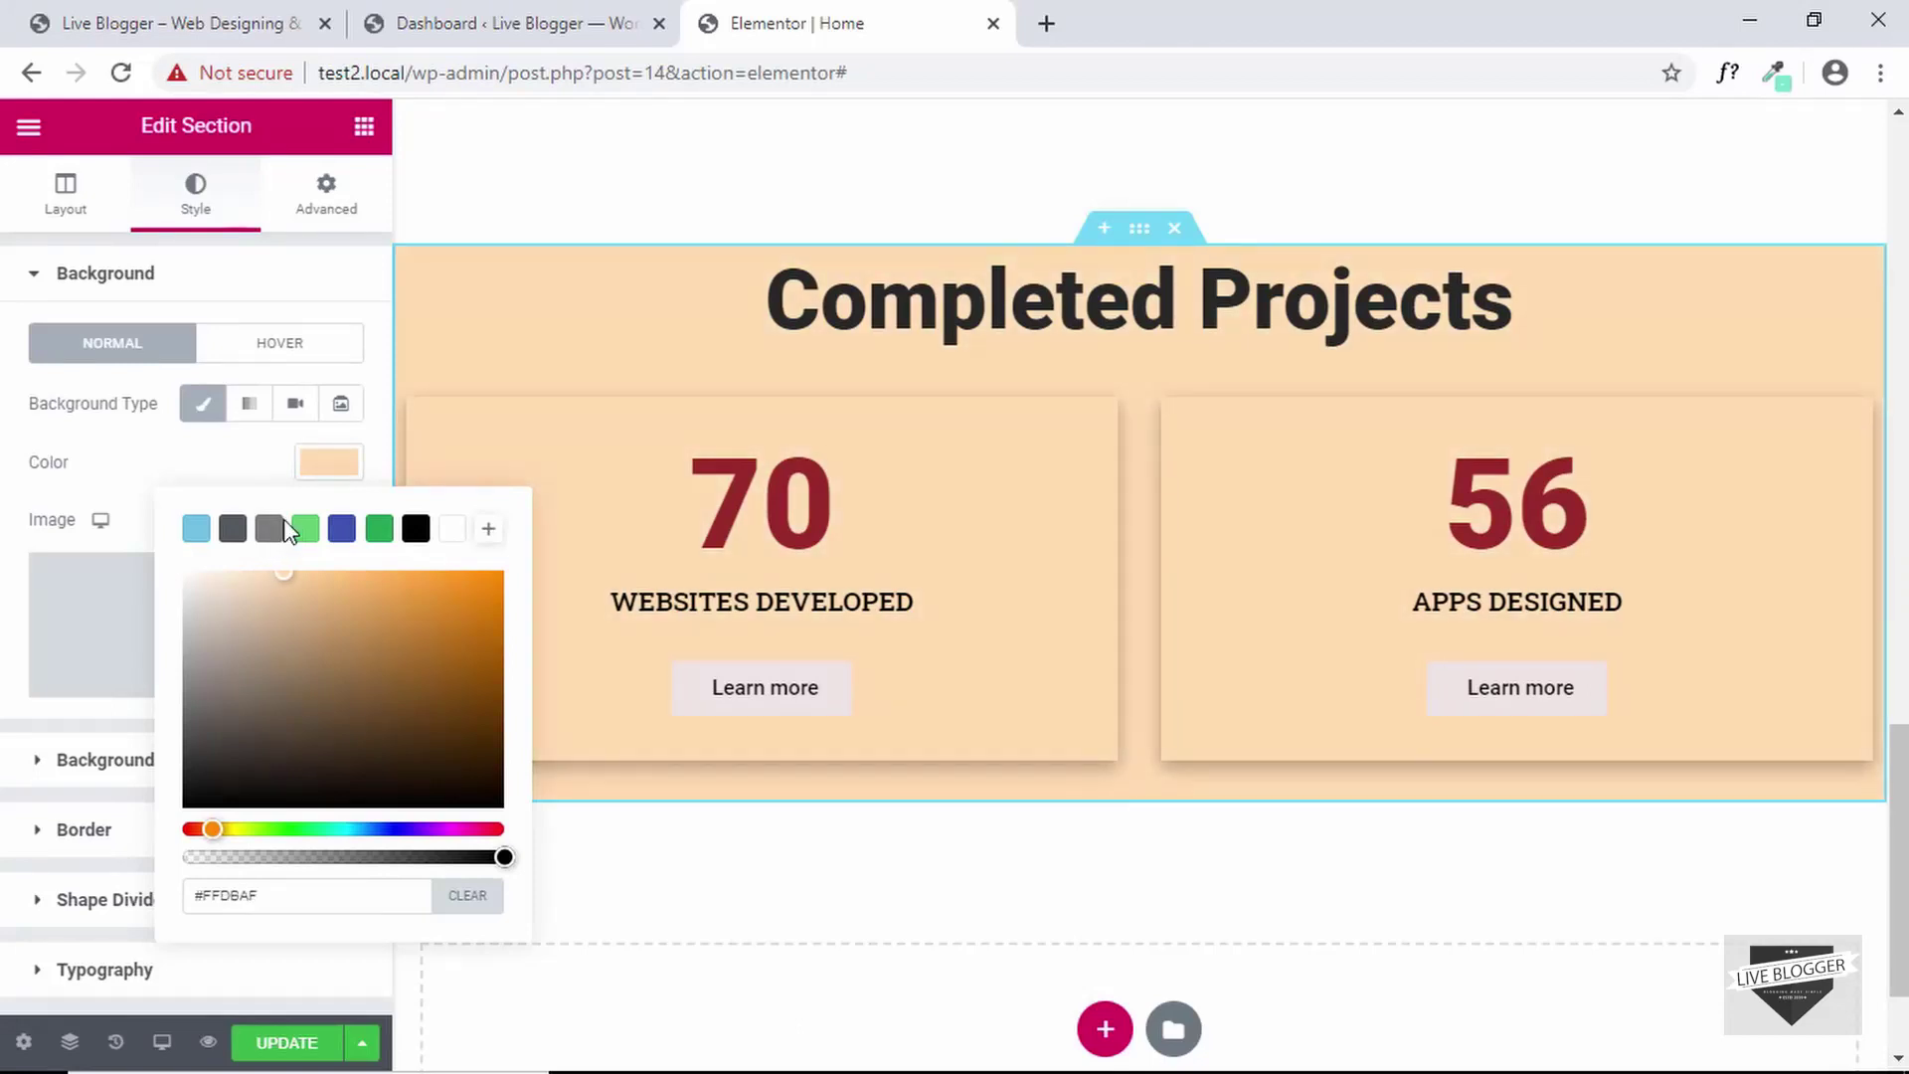
{"action": "left_click", "coordinate": [80, 11]}
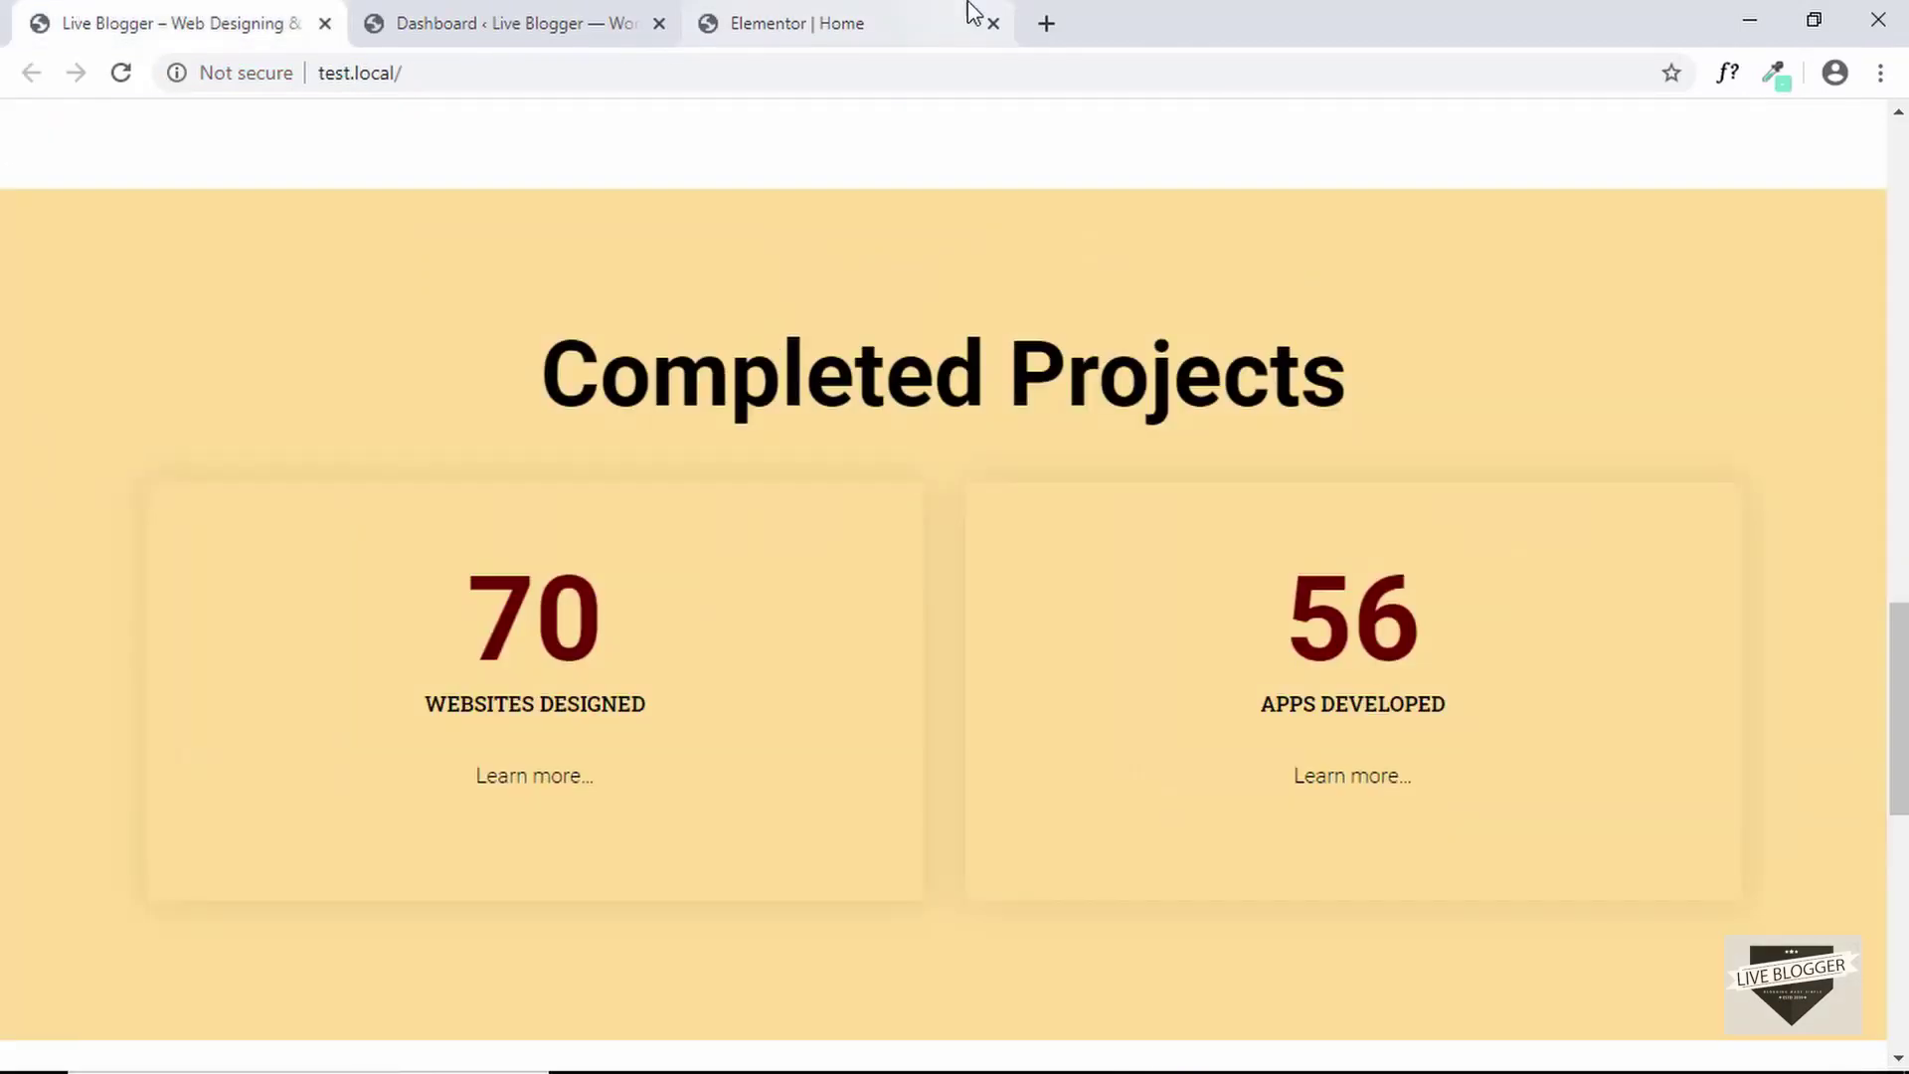
{"action": "left_click", "coordinate": [879, 12]}
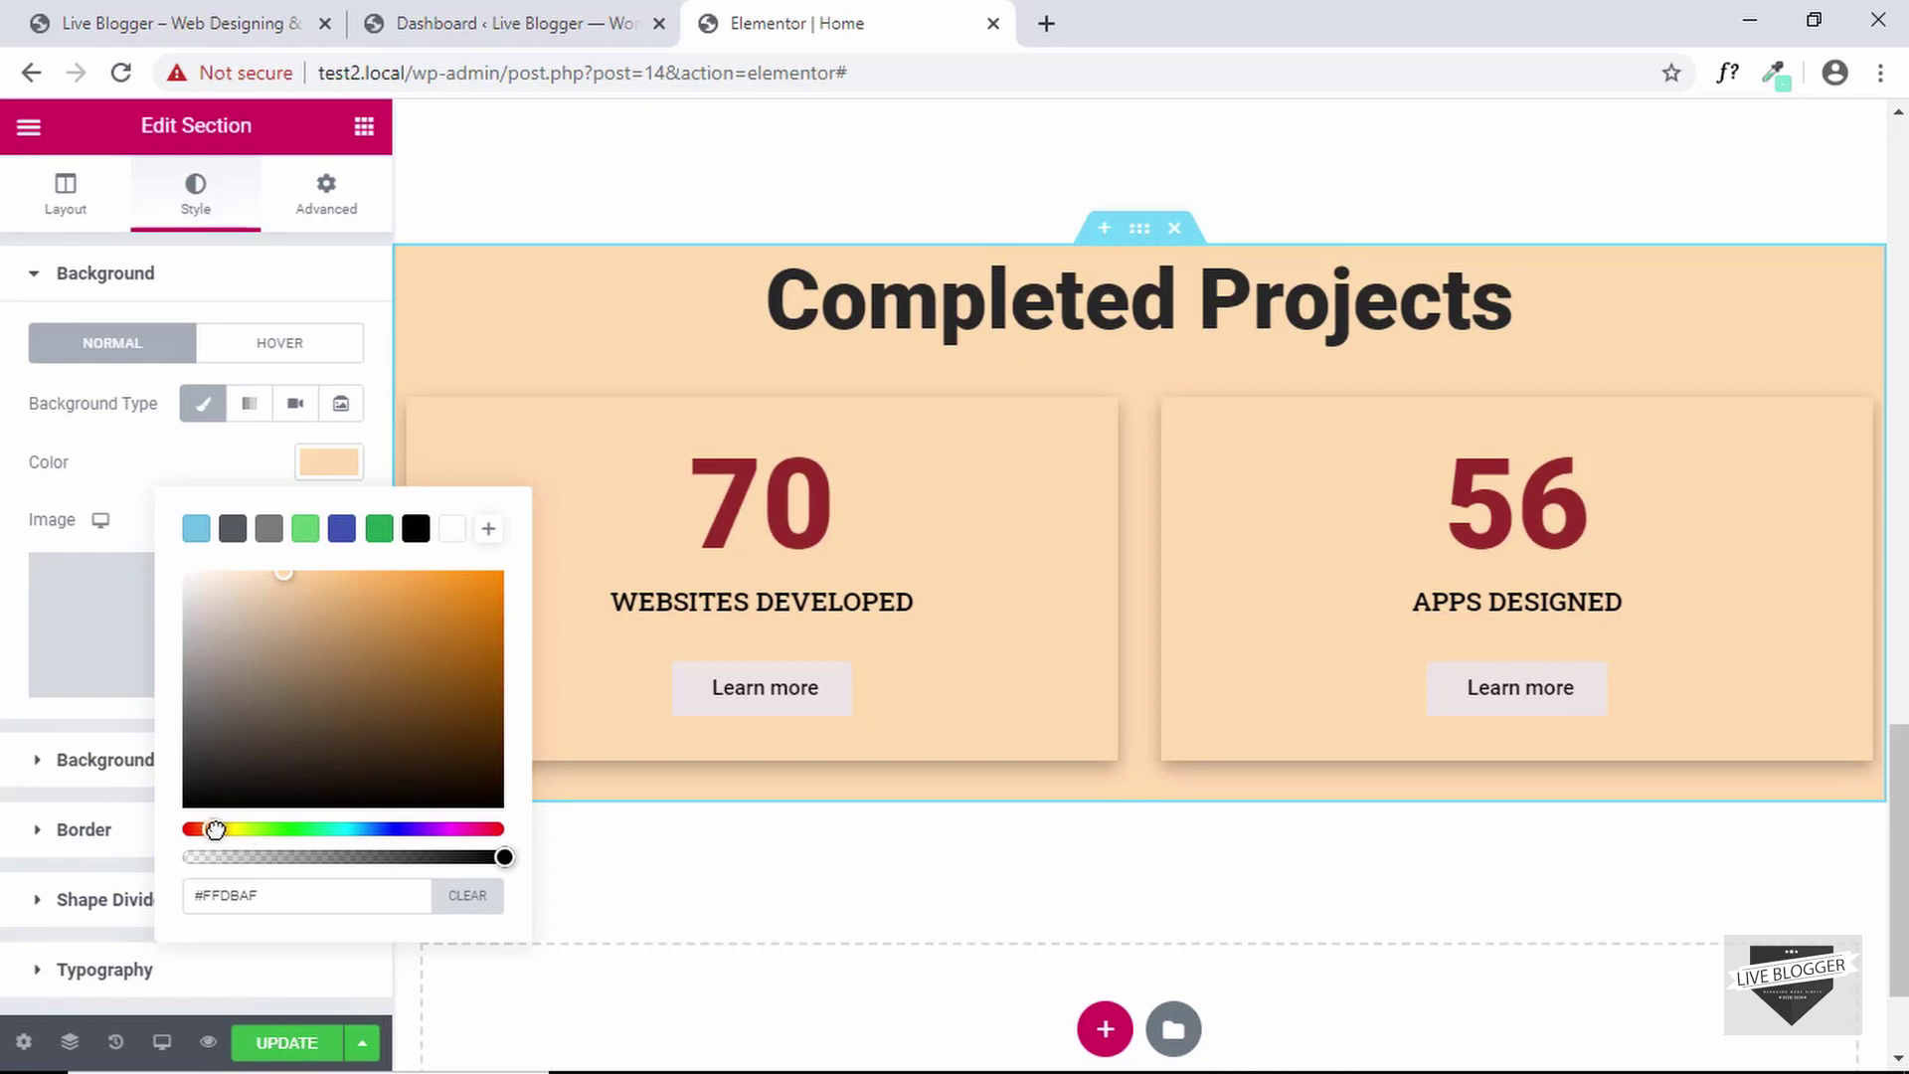
{"action": "left_click_drag", "start_coordinate": [215, 829], "coordinate": [236, 829]}
{"action": "scroll", "coordinate": [641, 393], "scroll_direction": "down", "scroll_amount": 1}
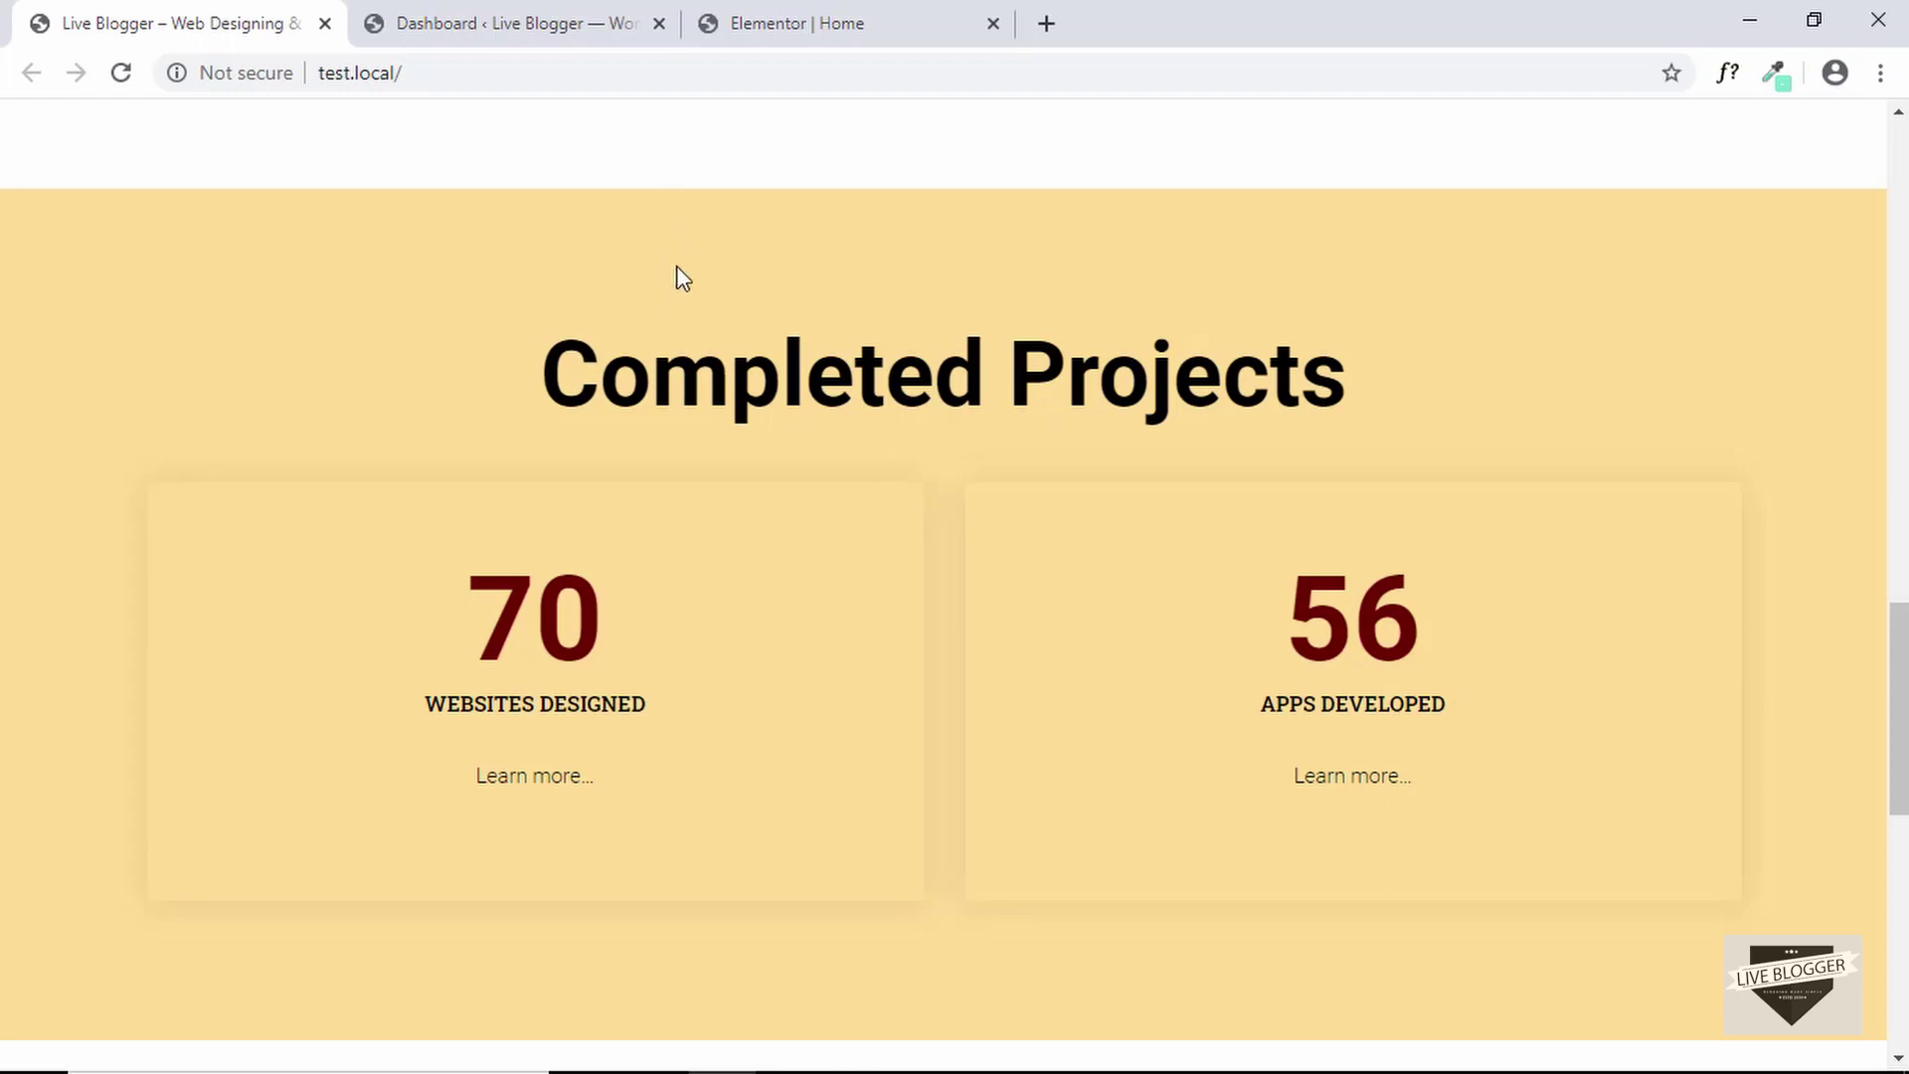
Switch the section's margin to %, unlink it, and keep all values at 0
{"action": "scroll", "coordinate": [693, 790], "scroll_direction": "down", "scroll_amount": 2}
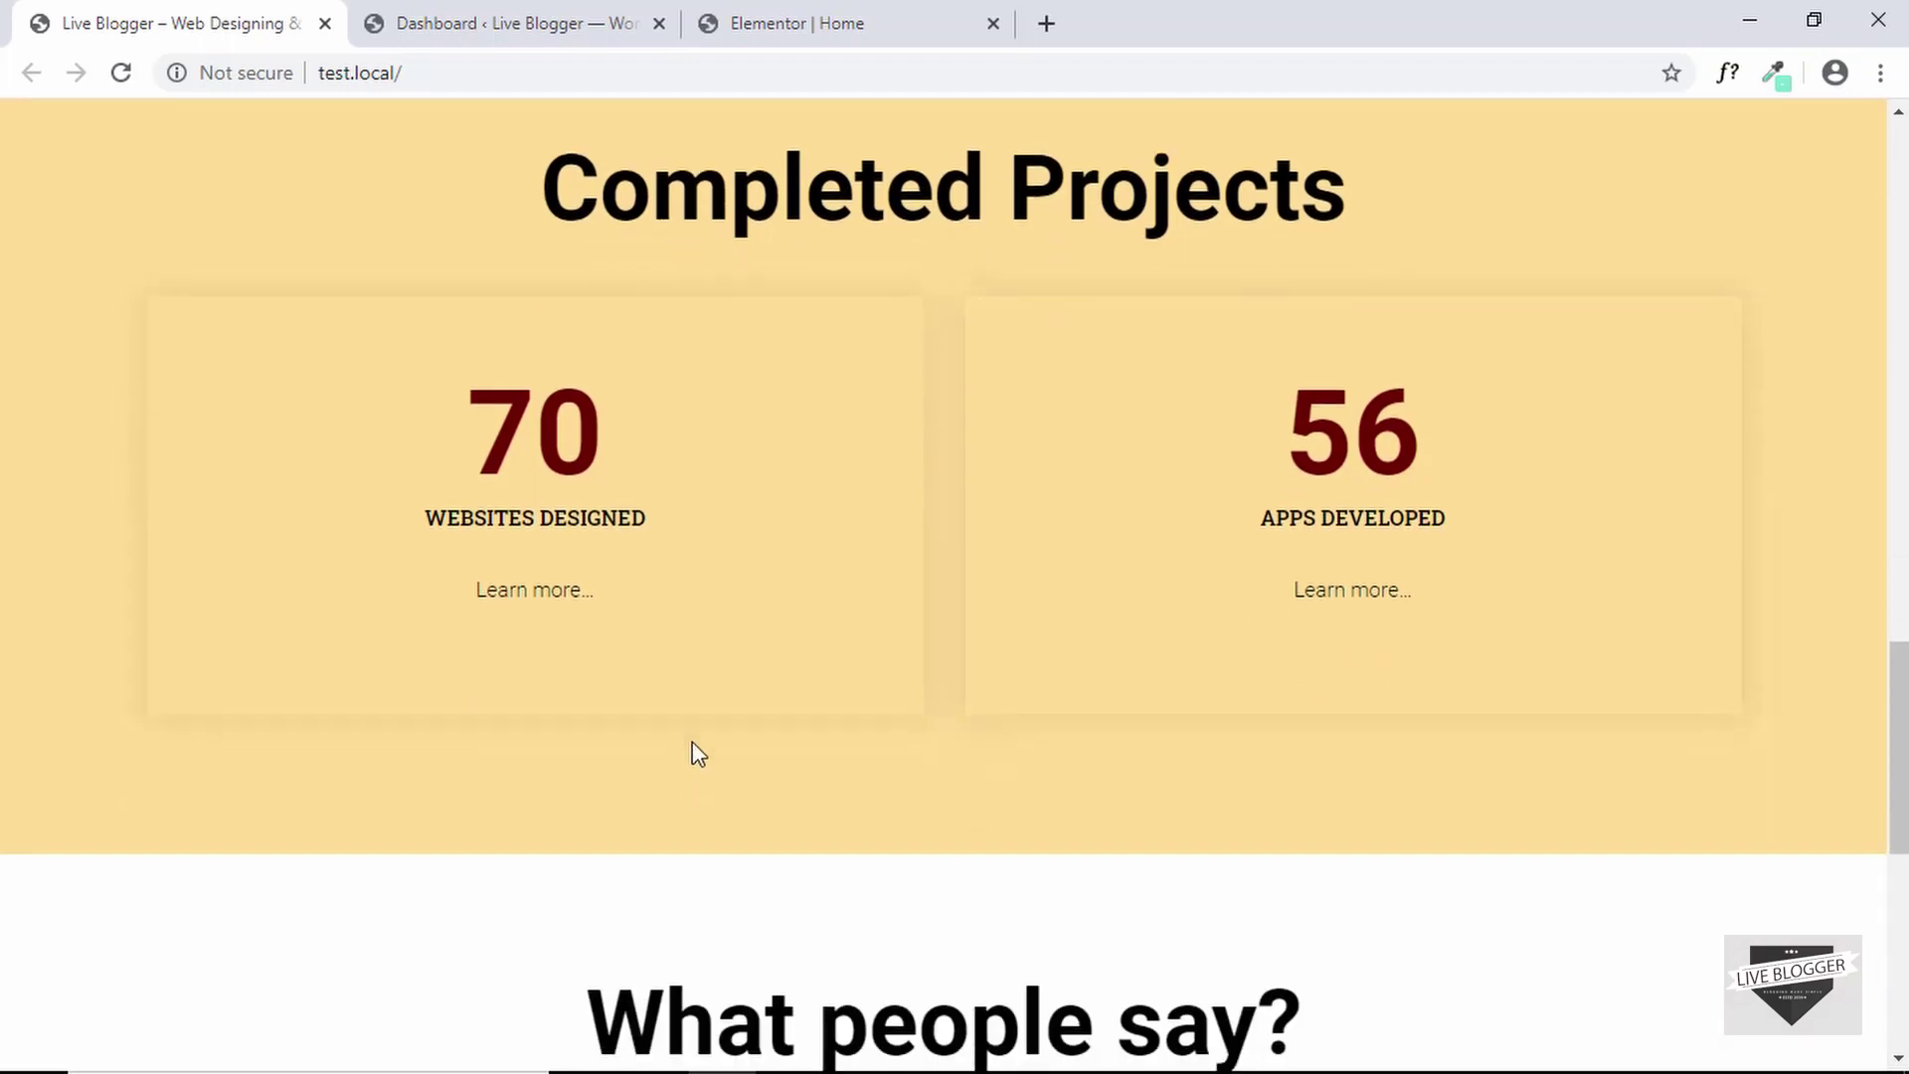
{"action": "scroll", "coordinate": [700, 721], "scroll_direction": "up", "scroll_amount": 3}
{"action": "left_click", "coordinate": [760, 22]}
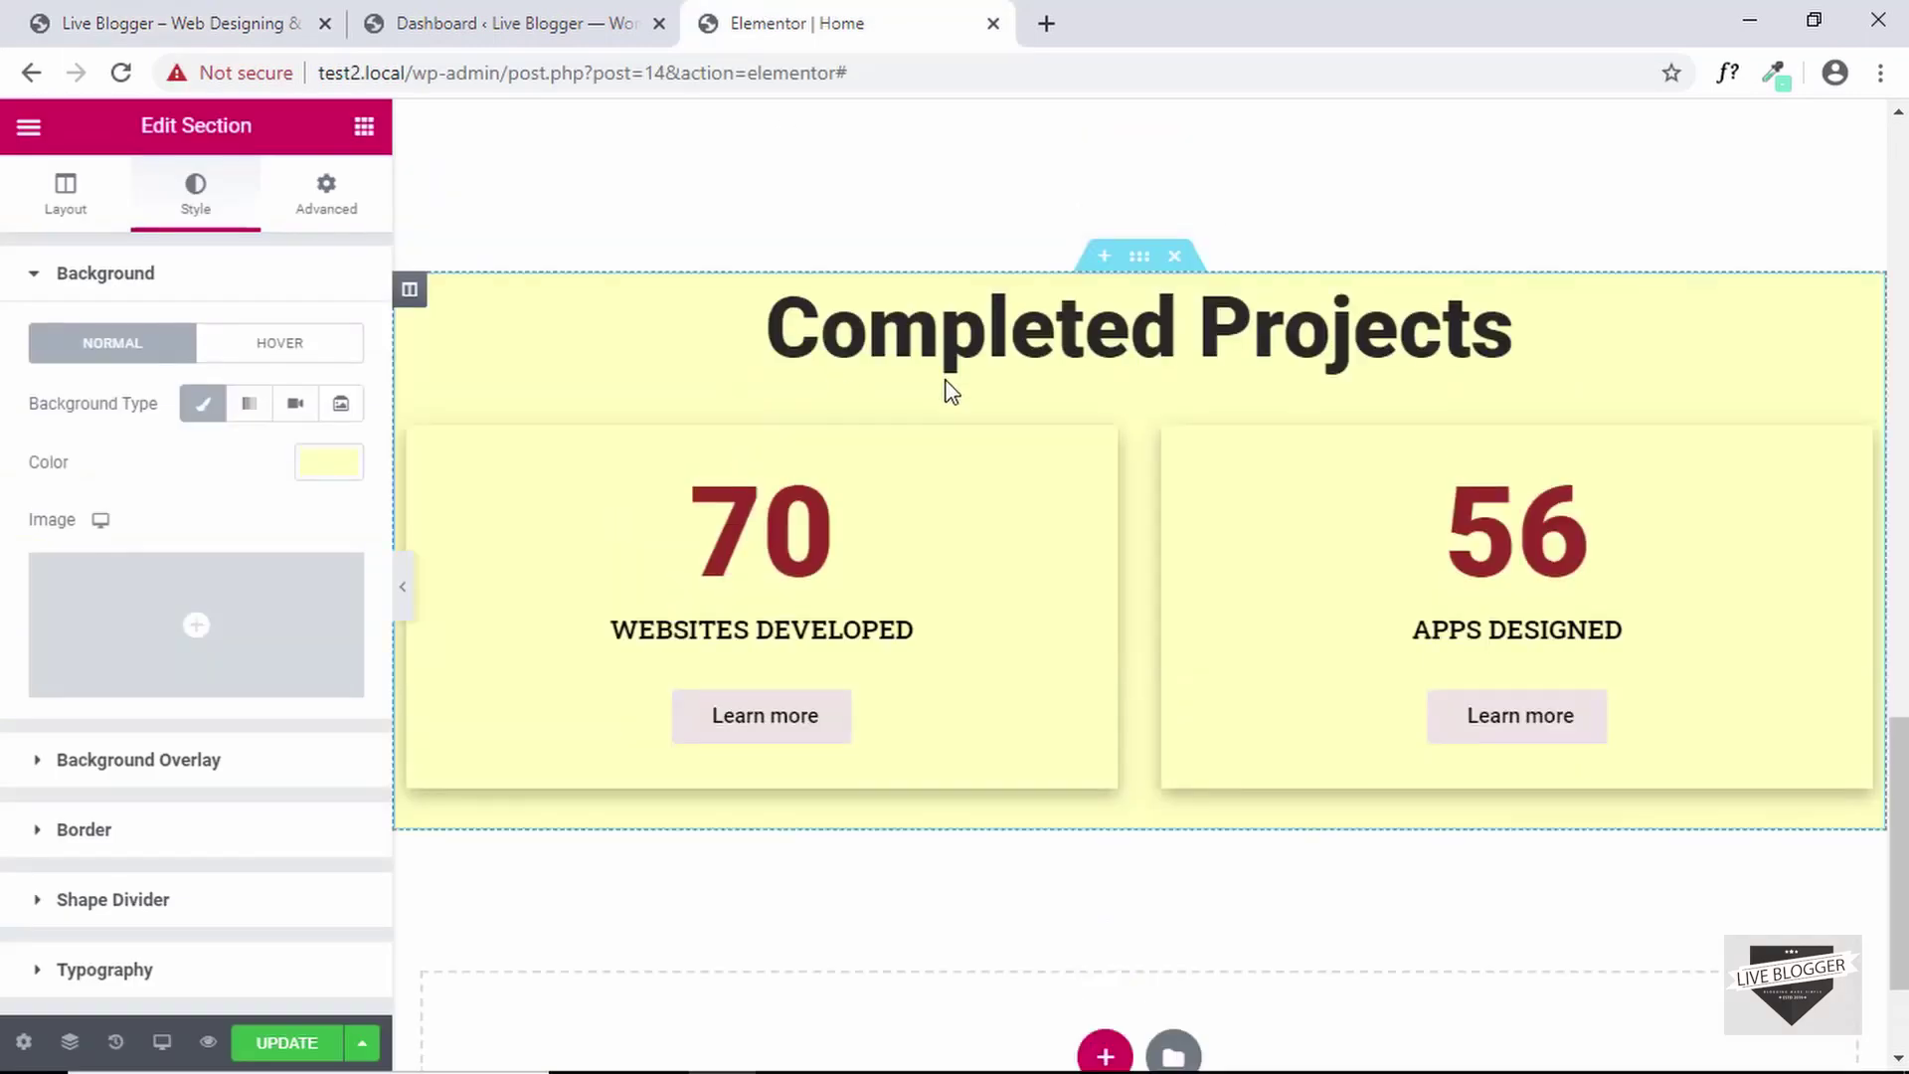
{"action": "scroll", "coordinate": [1041, 356], "scroll_direction": "up", "scroll_amount": 2}
{"action": "scroll", "coordinate": [1094, 338], "scroll_direction": "down", "scroll_amount": 1}
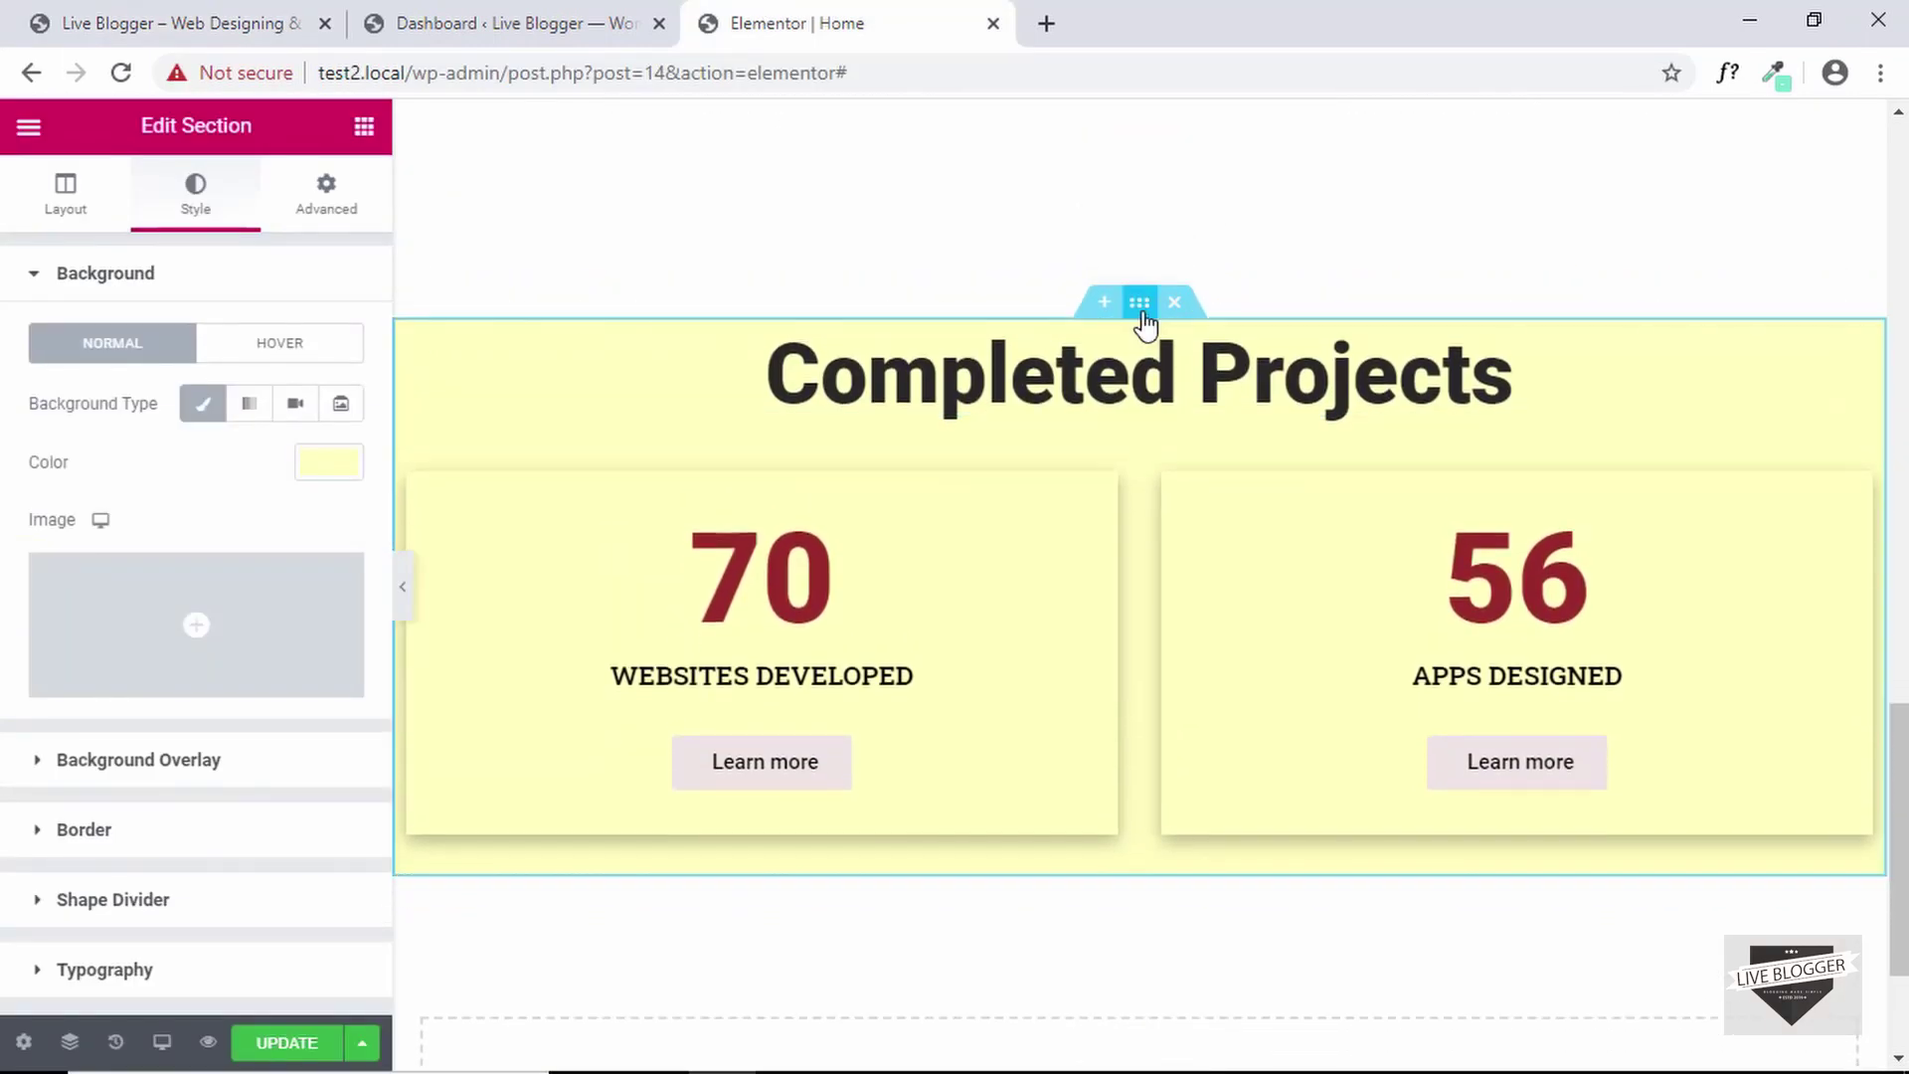
{"action": "left_click", "coordinate": [343, 199]}
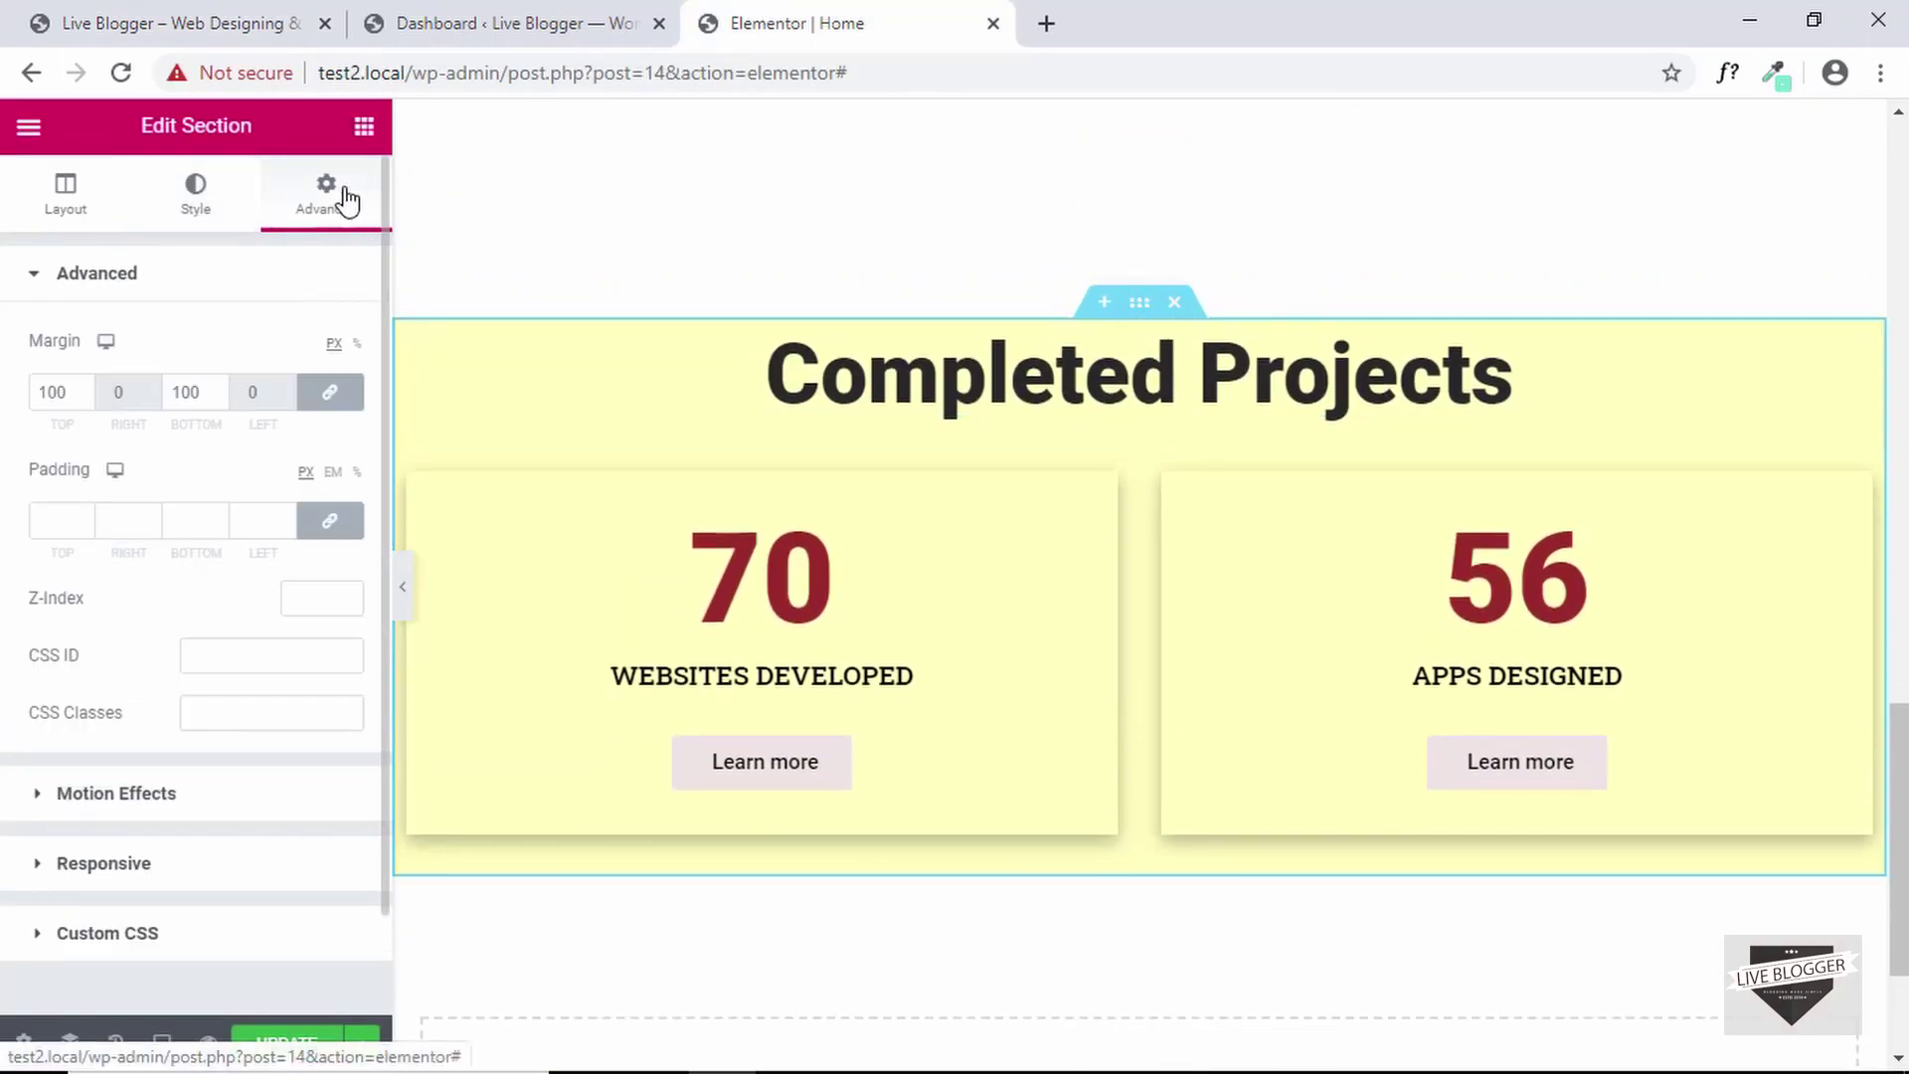
{"action": "left_click", "coordinate": [356, 344]}
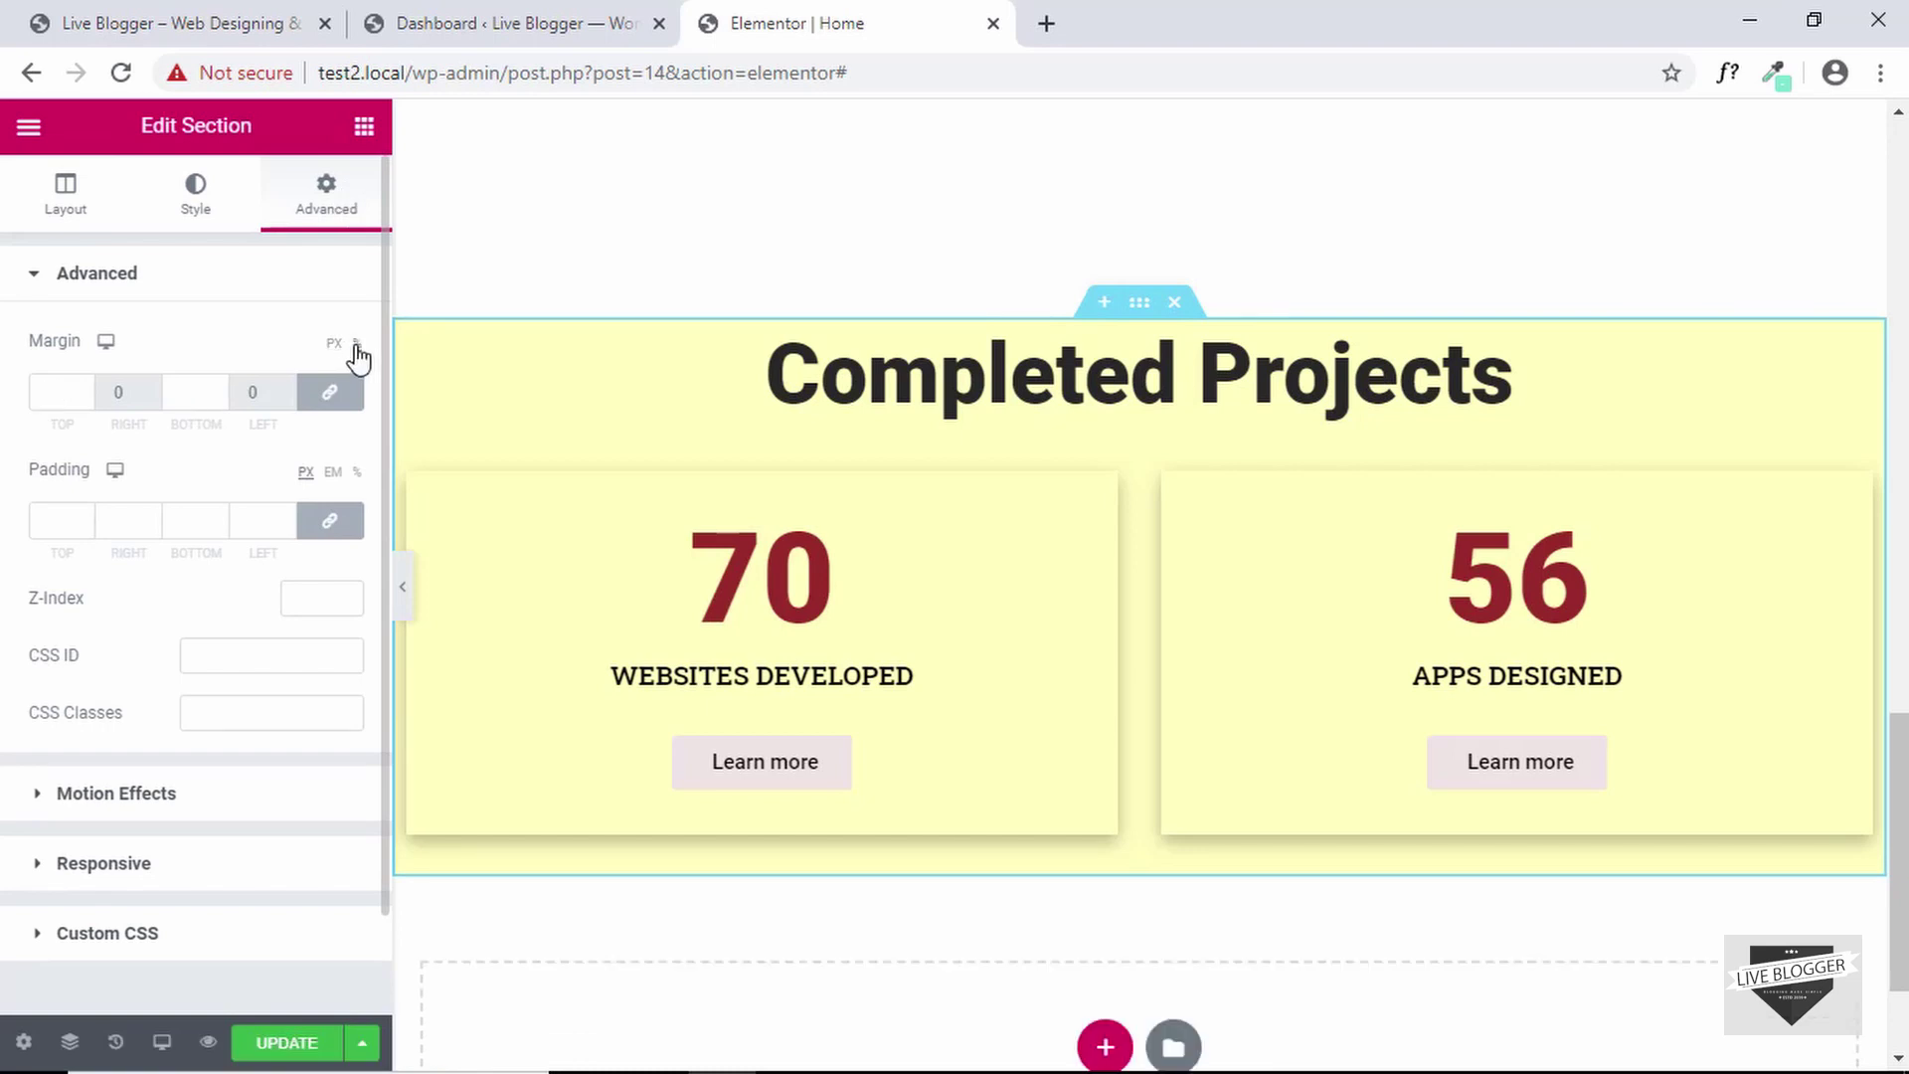
{"action": "left_click", "coordinate": [348, 404]}
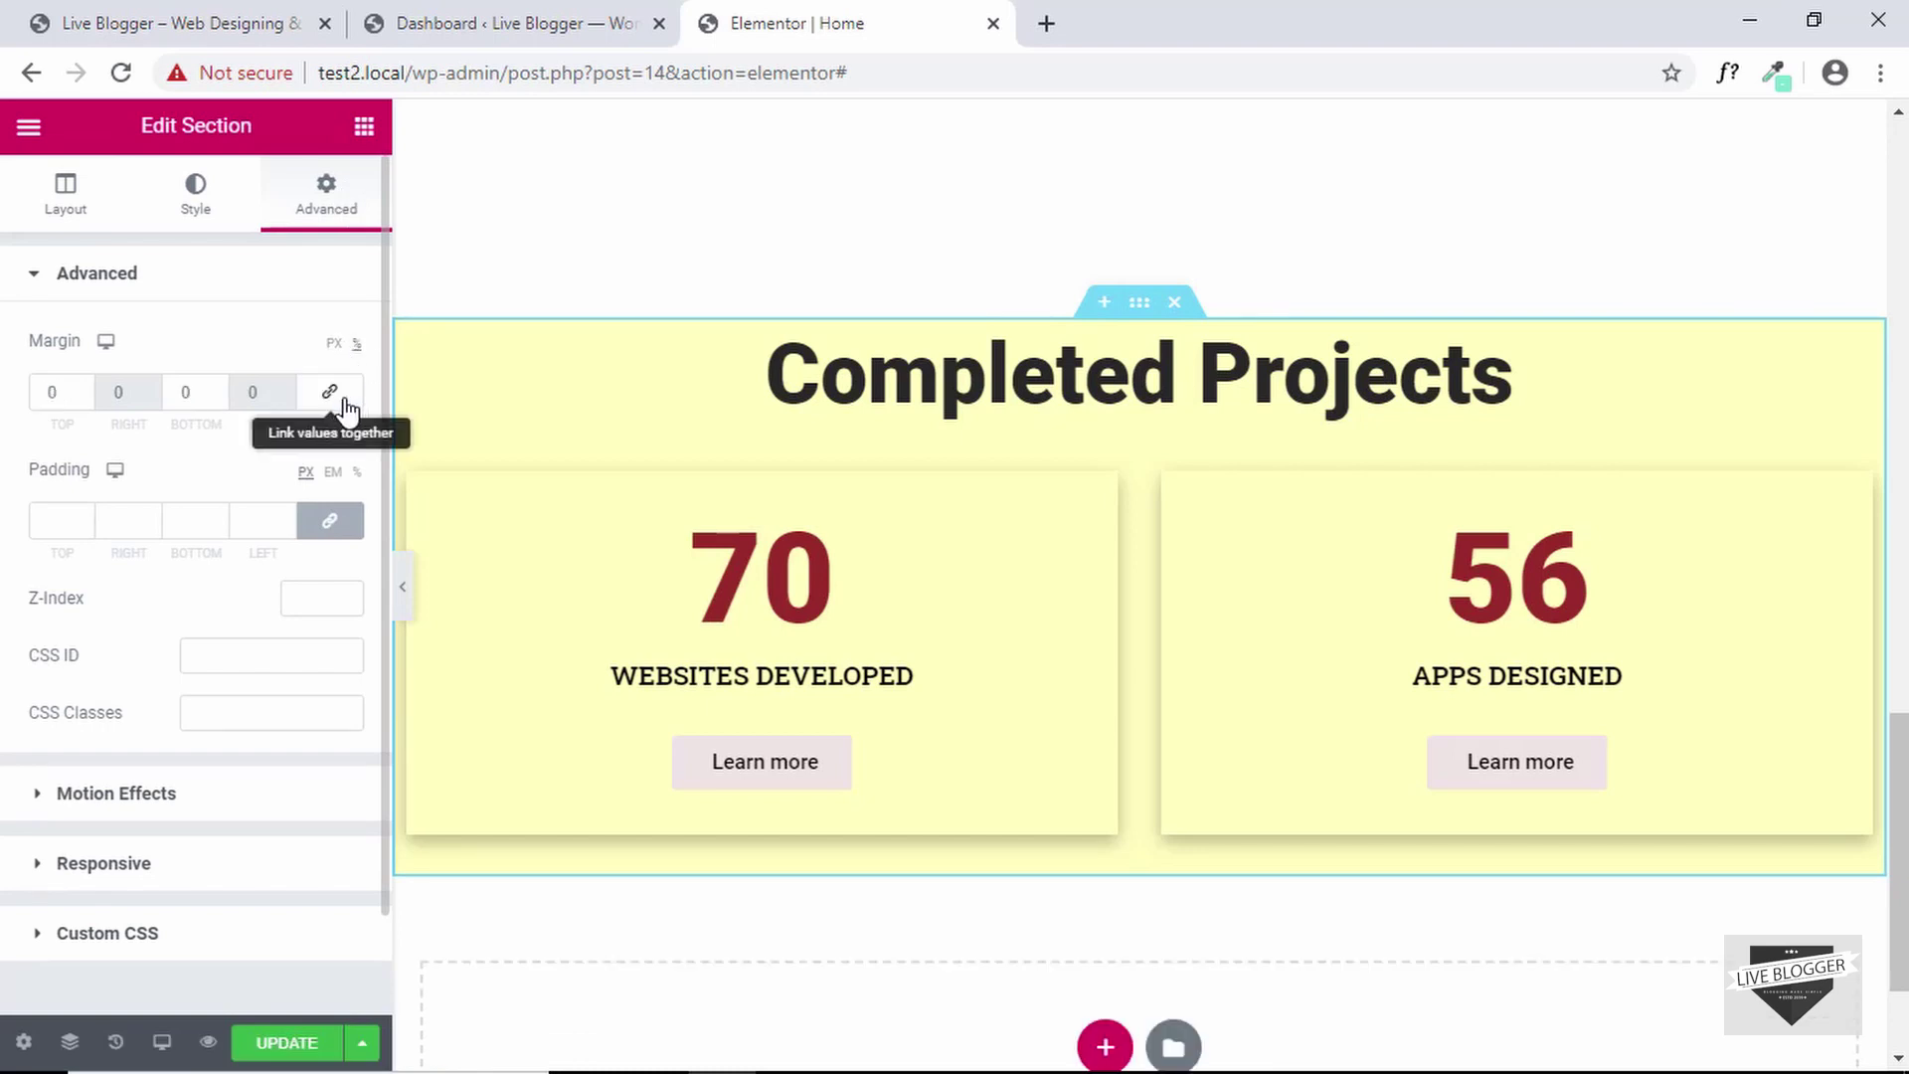
{"action": "left_click", "coordinate": [58, 393]}
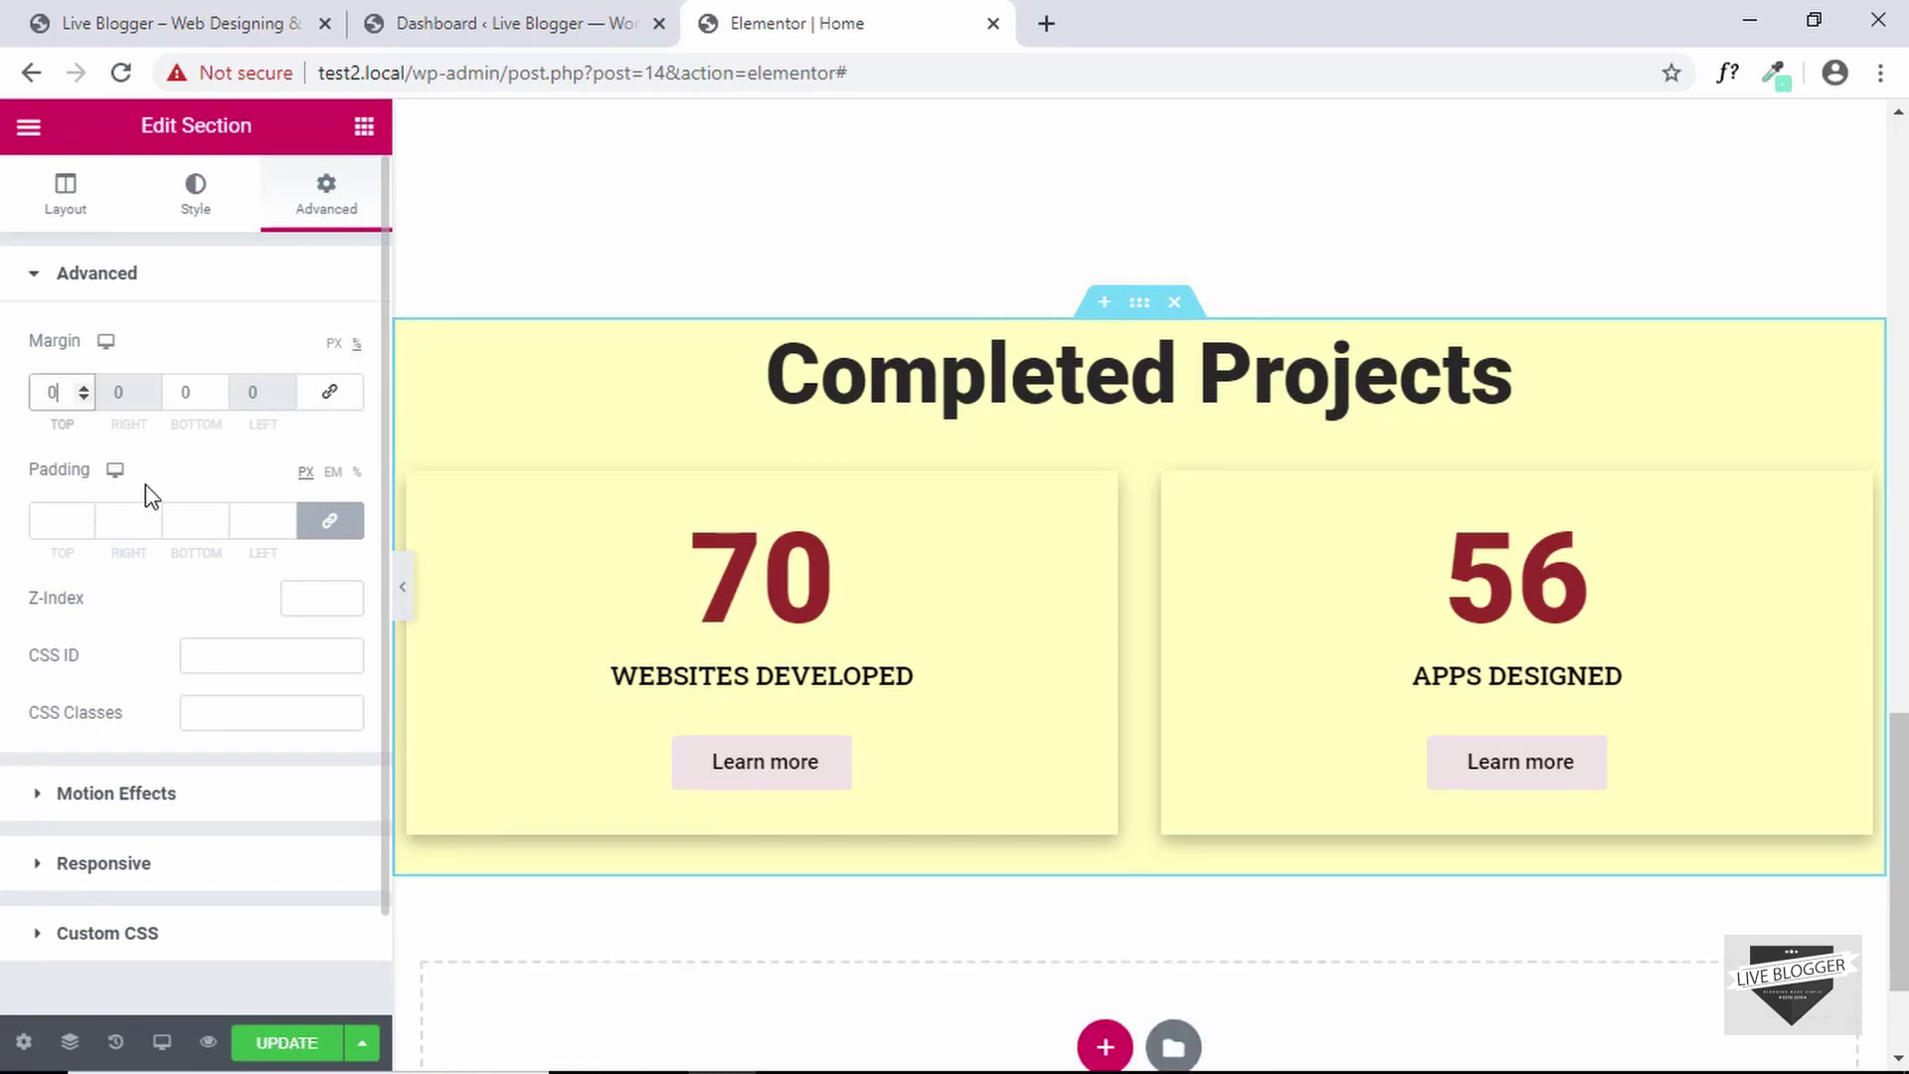
Unlink the section padding and set Top and Bottom to 100
{"action": "left_click", "coordinate": [333, 524]}
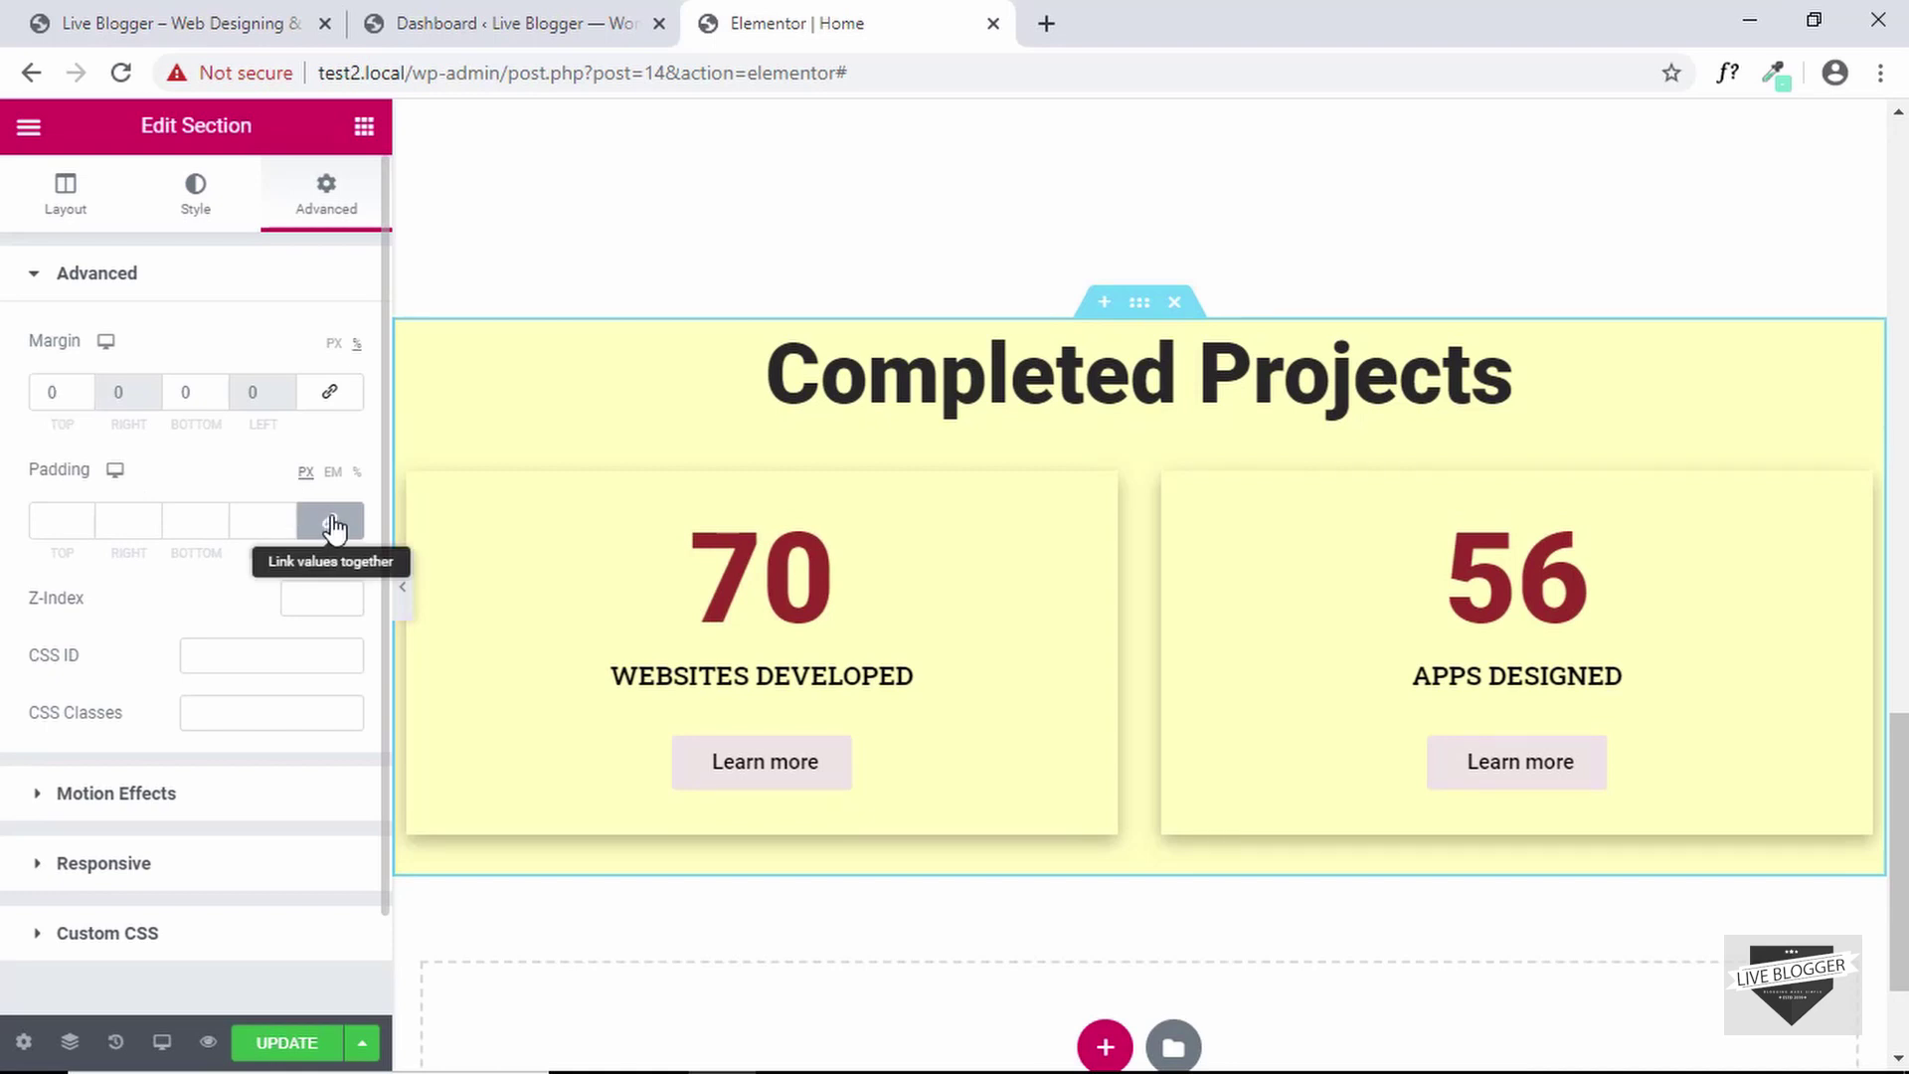
{"action": "left_click", "coordinate": [64, 521]}
{"action": "type", "text": "100"}
{"action": "key", "text": "Tab"}
{"action": "key", "text": "Tab"}
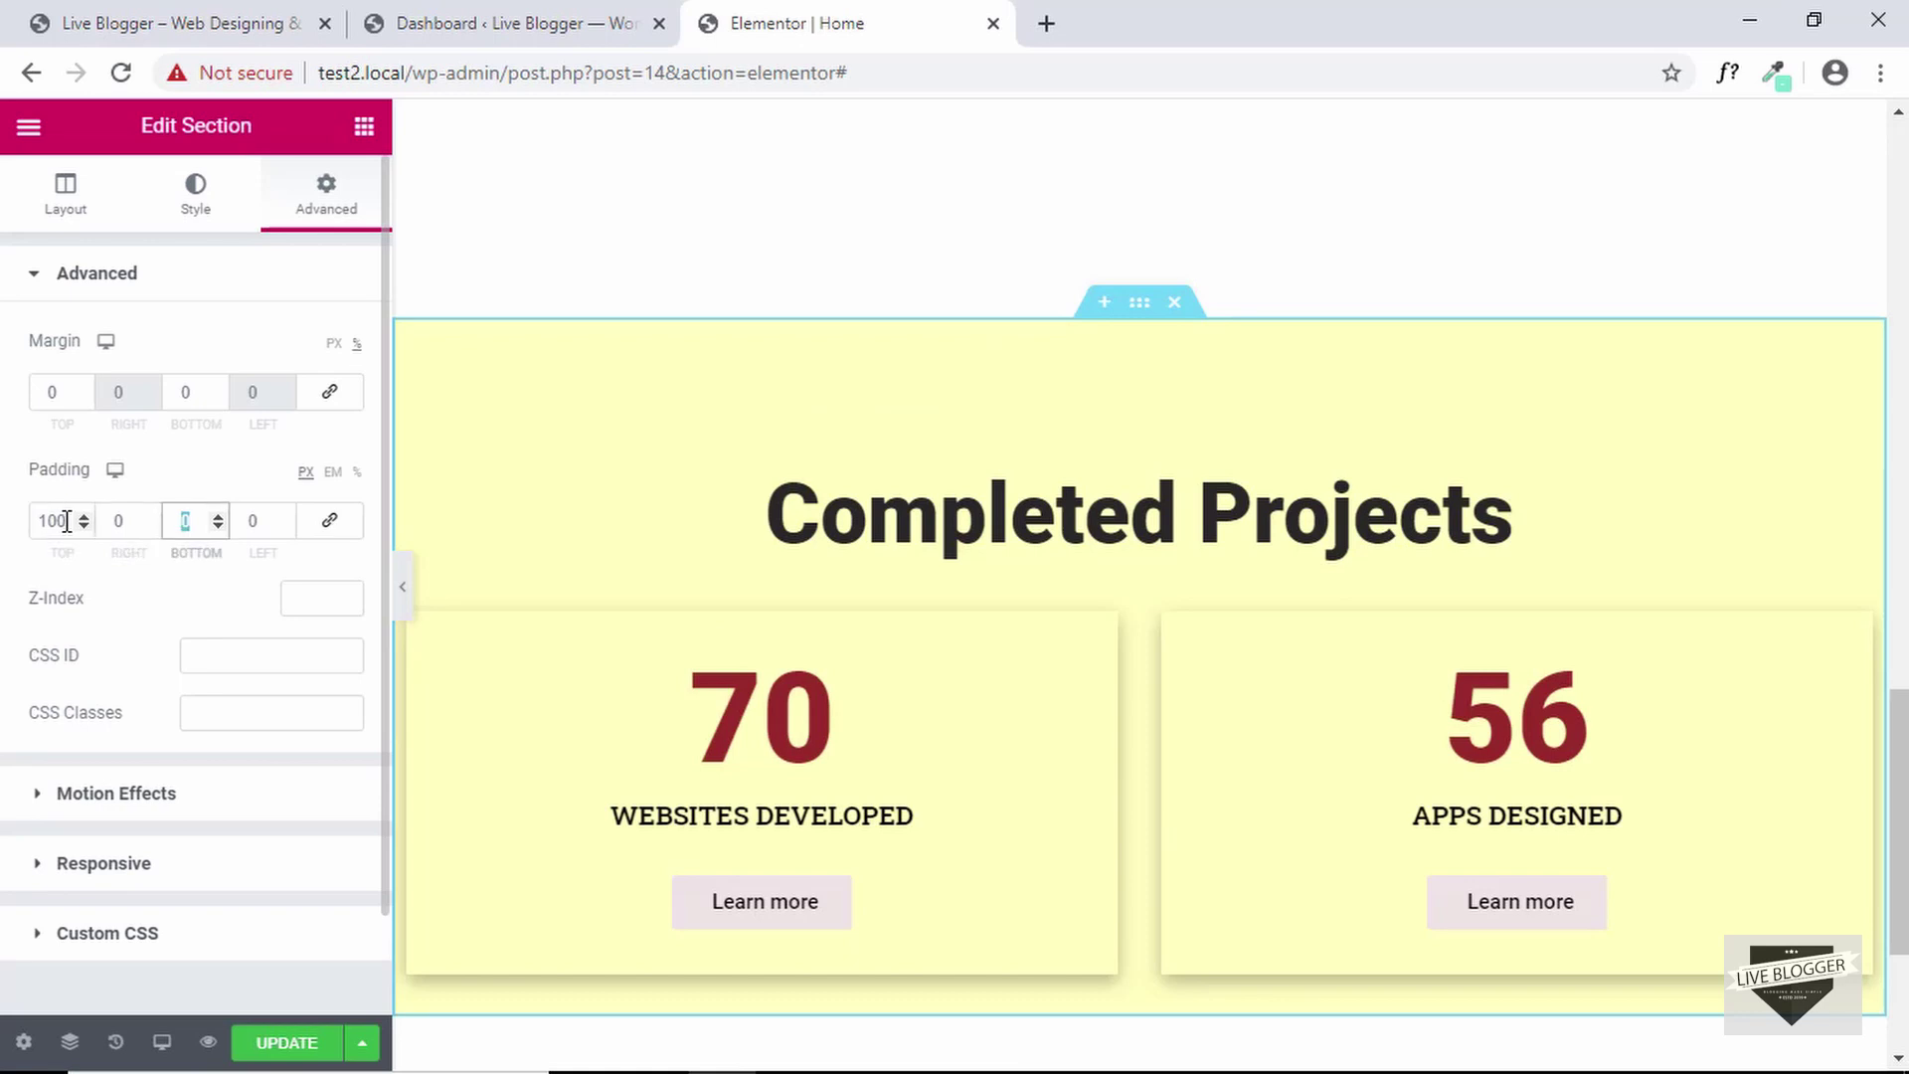
{"action": "type", "text": "100"}
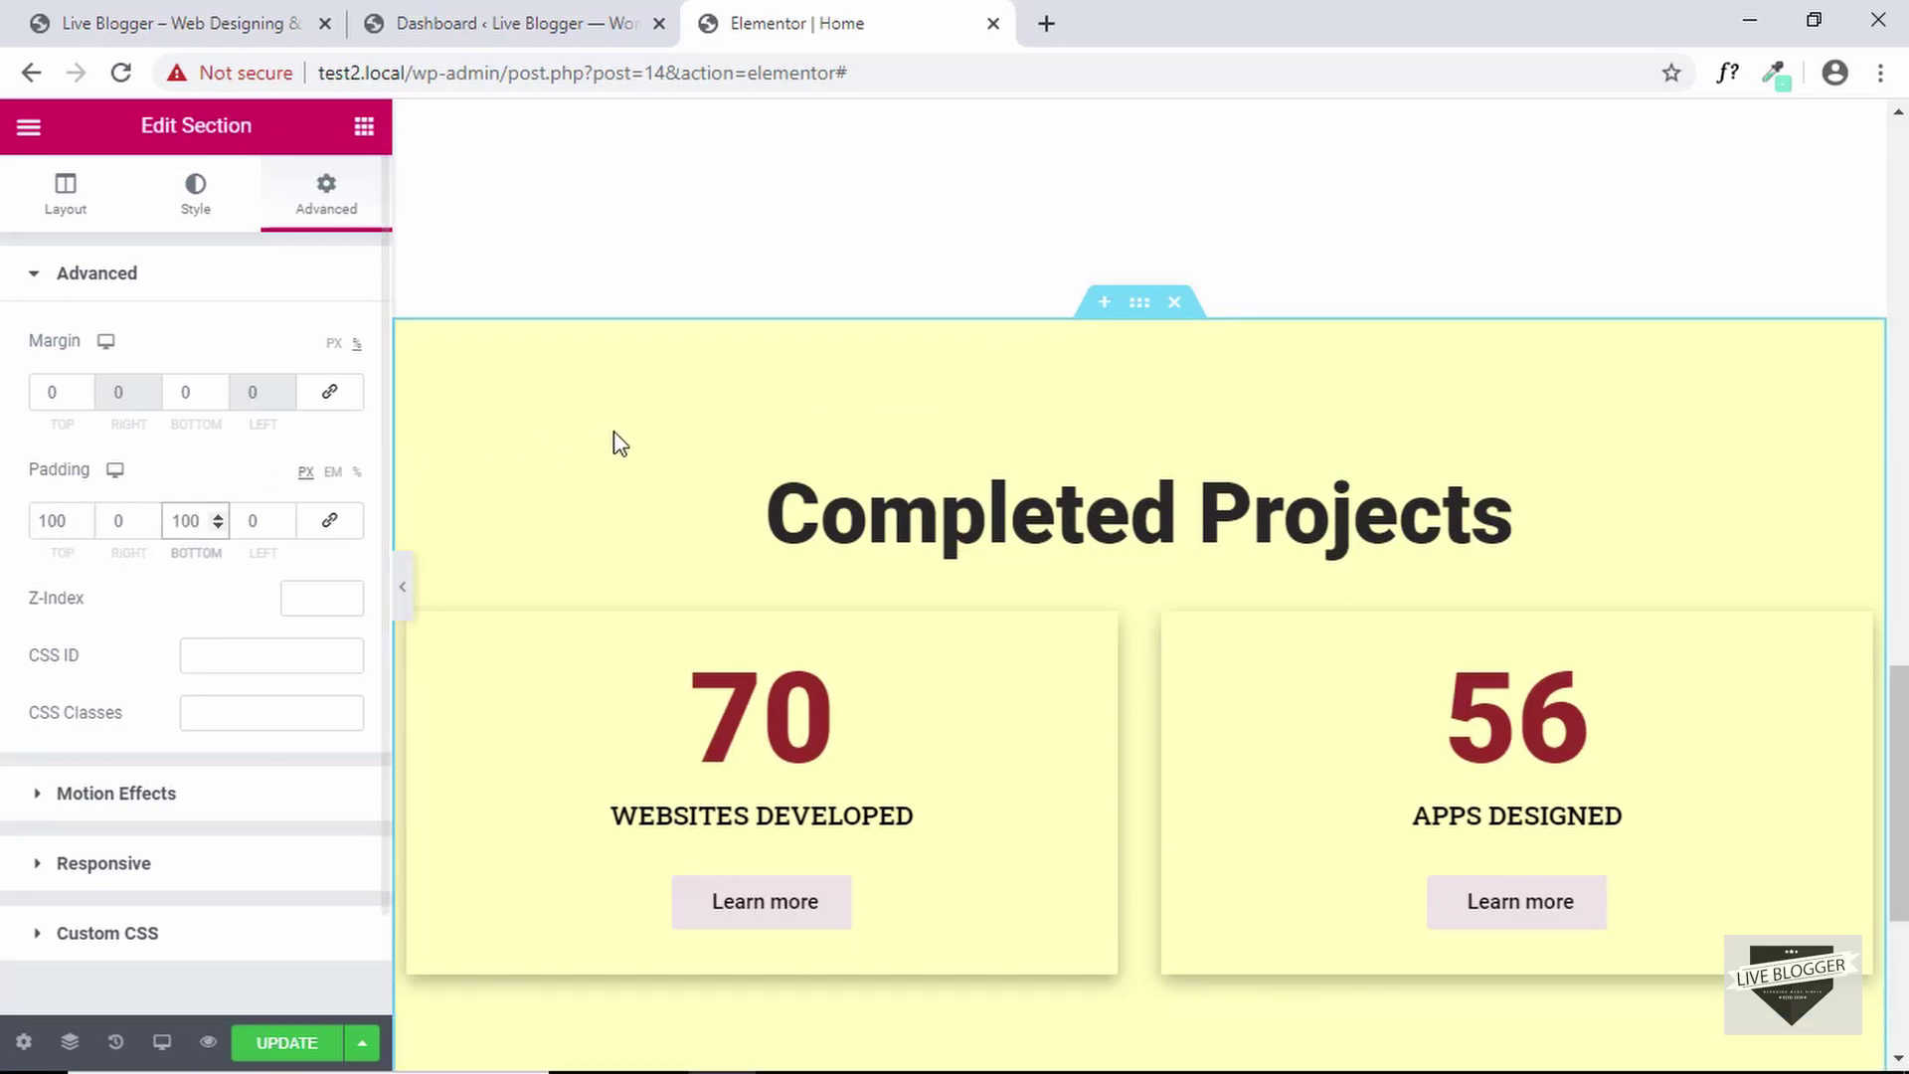
{"action": "scroll", "coordinate": [707, 363], "scroll_direction": "up", "scroll_amount": 3}
{"action": "key", "text": "Tab"}
{"action": "scroll", "coordinate": [712, 366], "scroll_direction": "down", "scroll_amount": 5}
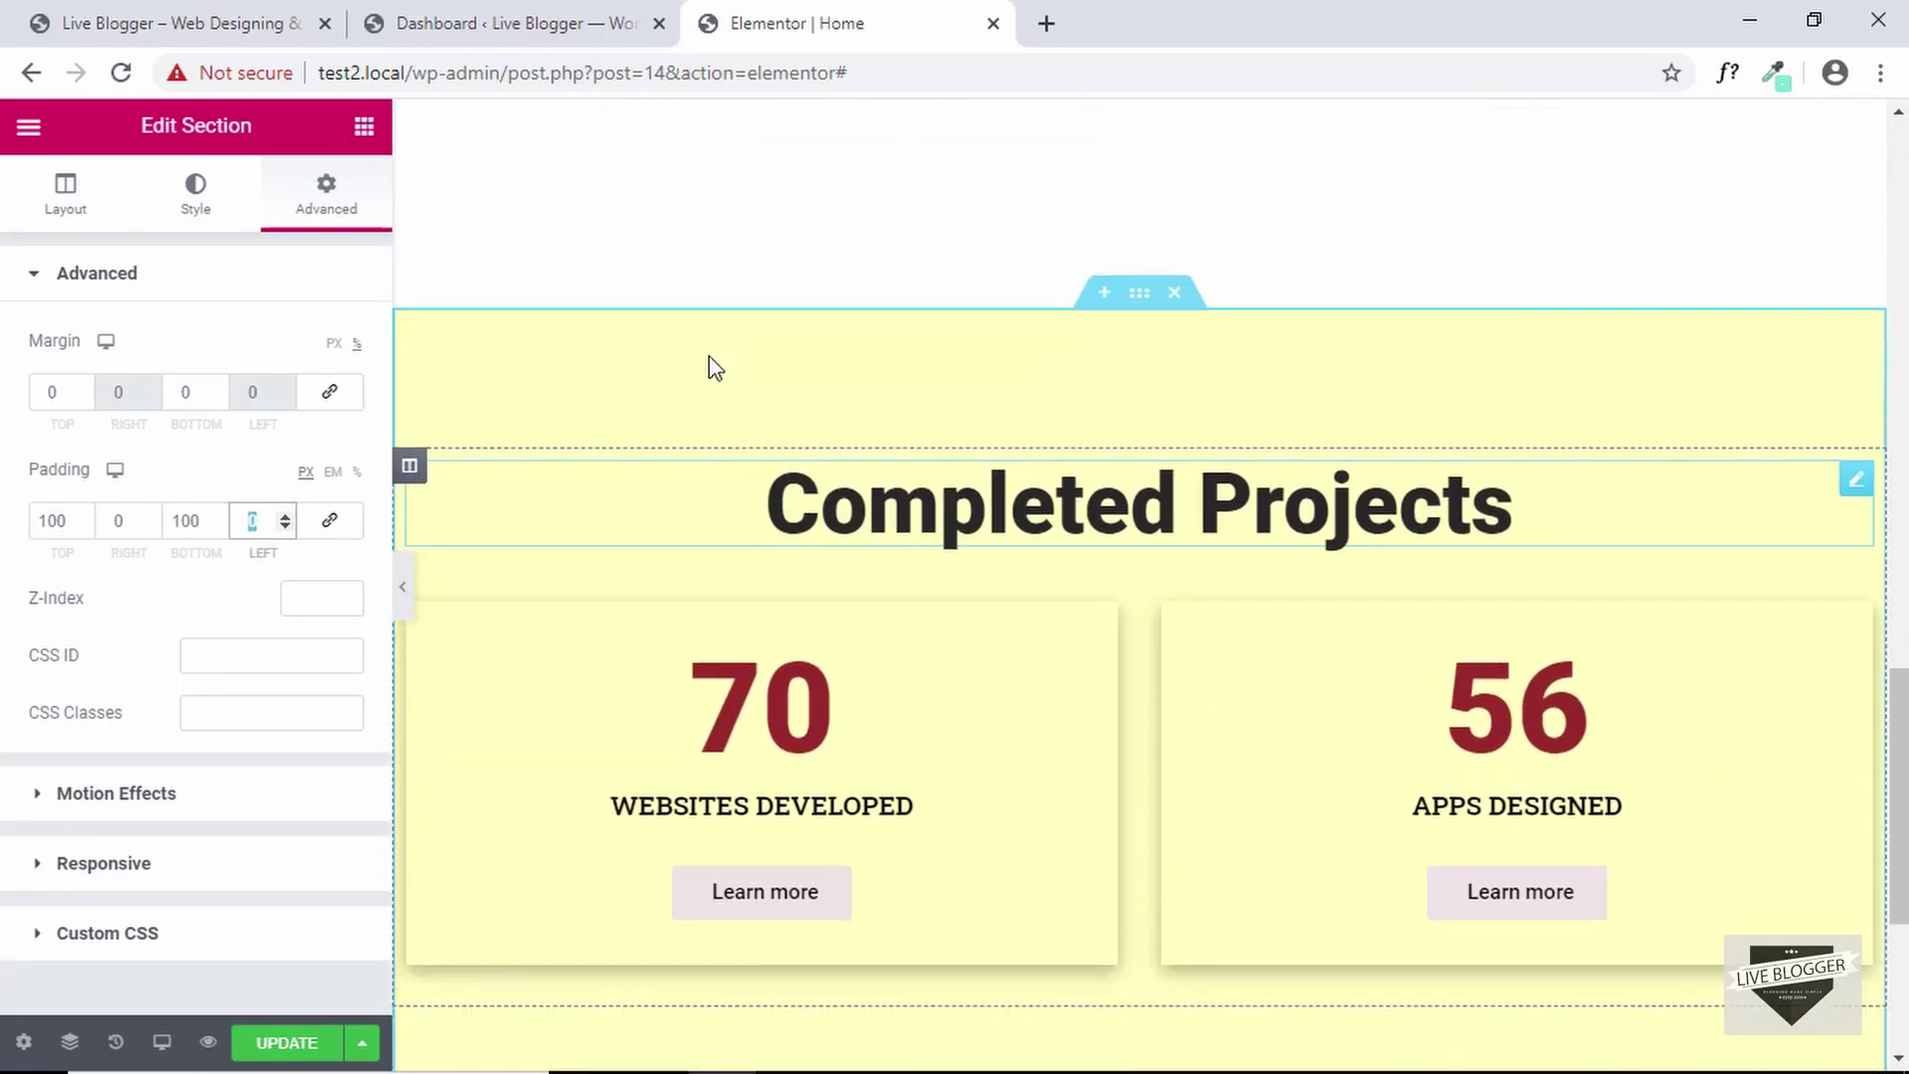
{"action": "scroll", "coordinate": [835, 408], "scroll_direction": "up", "scroll_amount": 1}
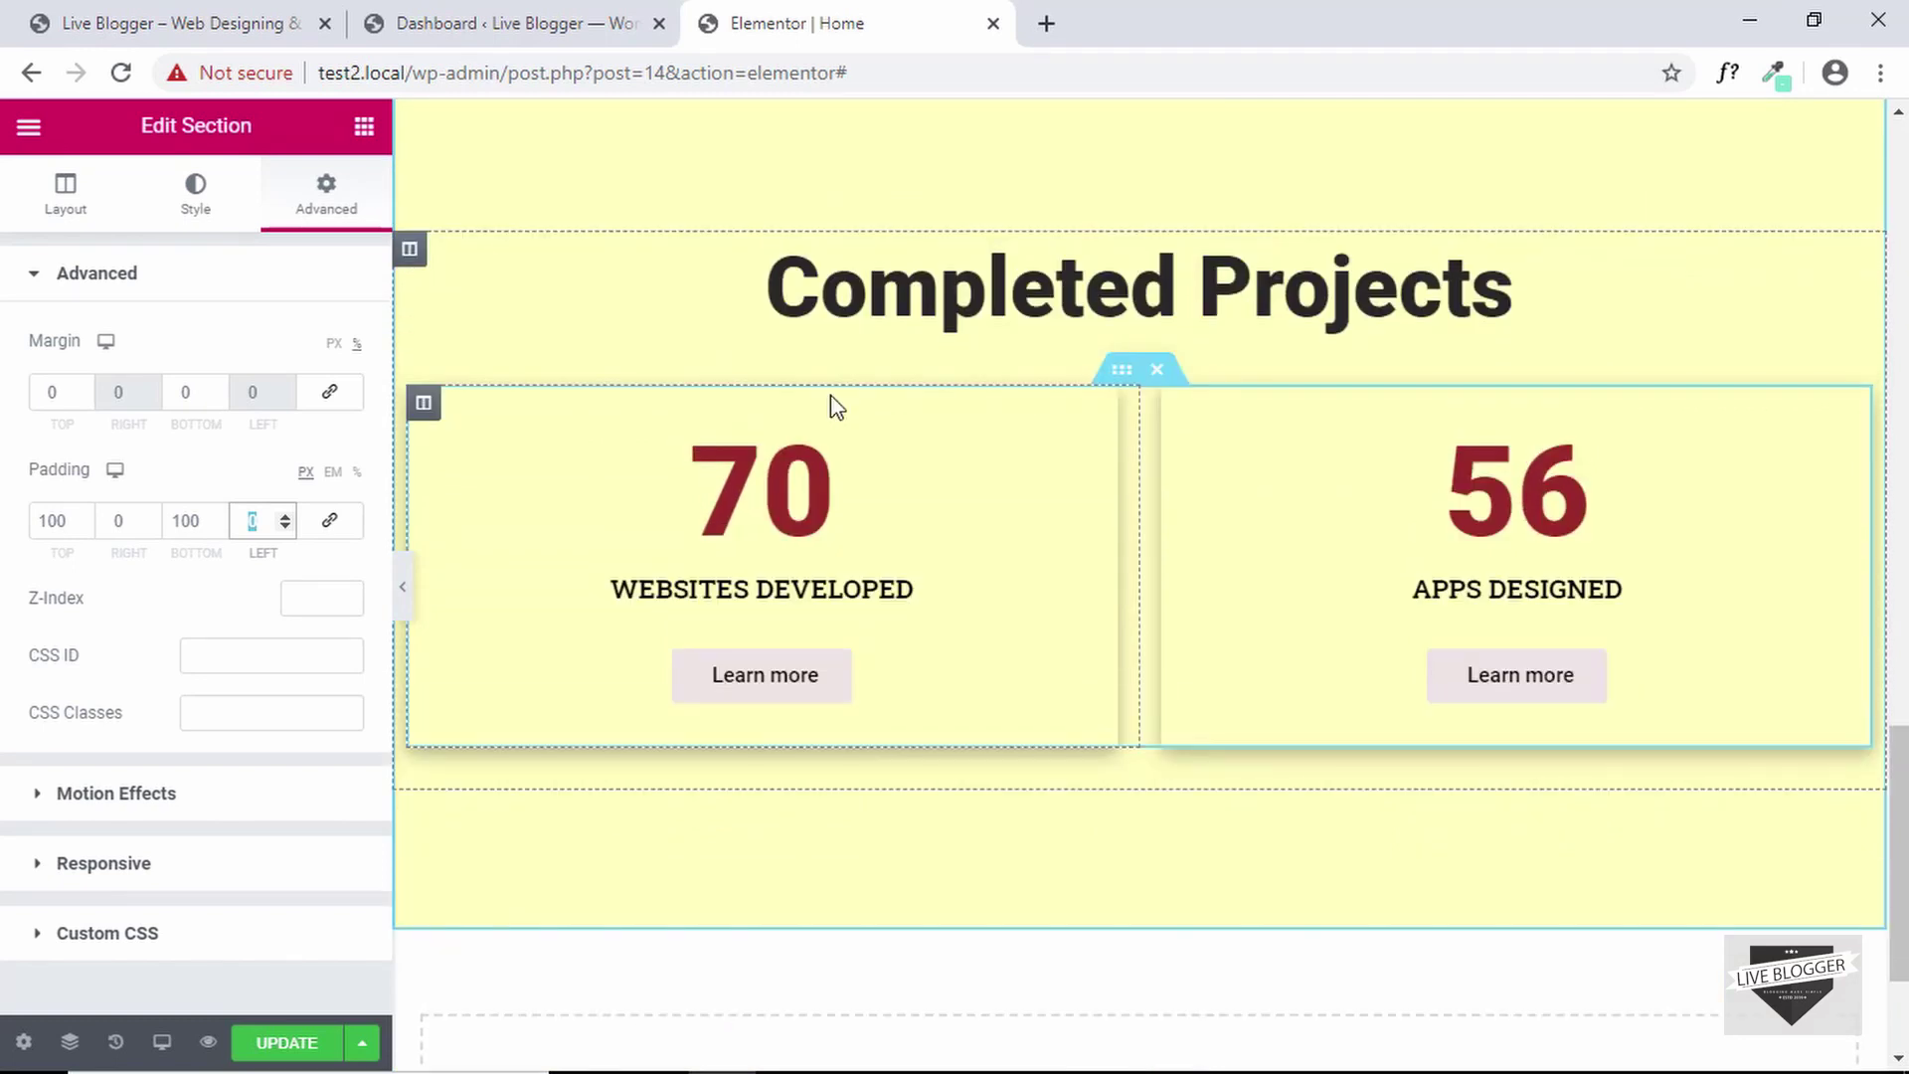
{"action": "scroll", "coordinate": [835, 408], "scroll_direction": "down", "scroll_amount": 1}
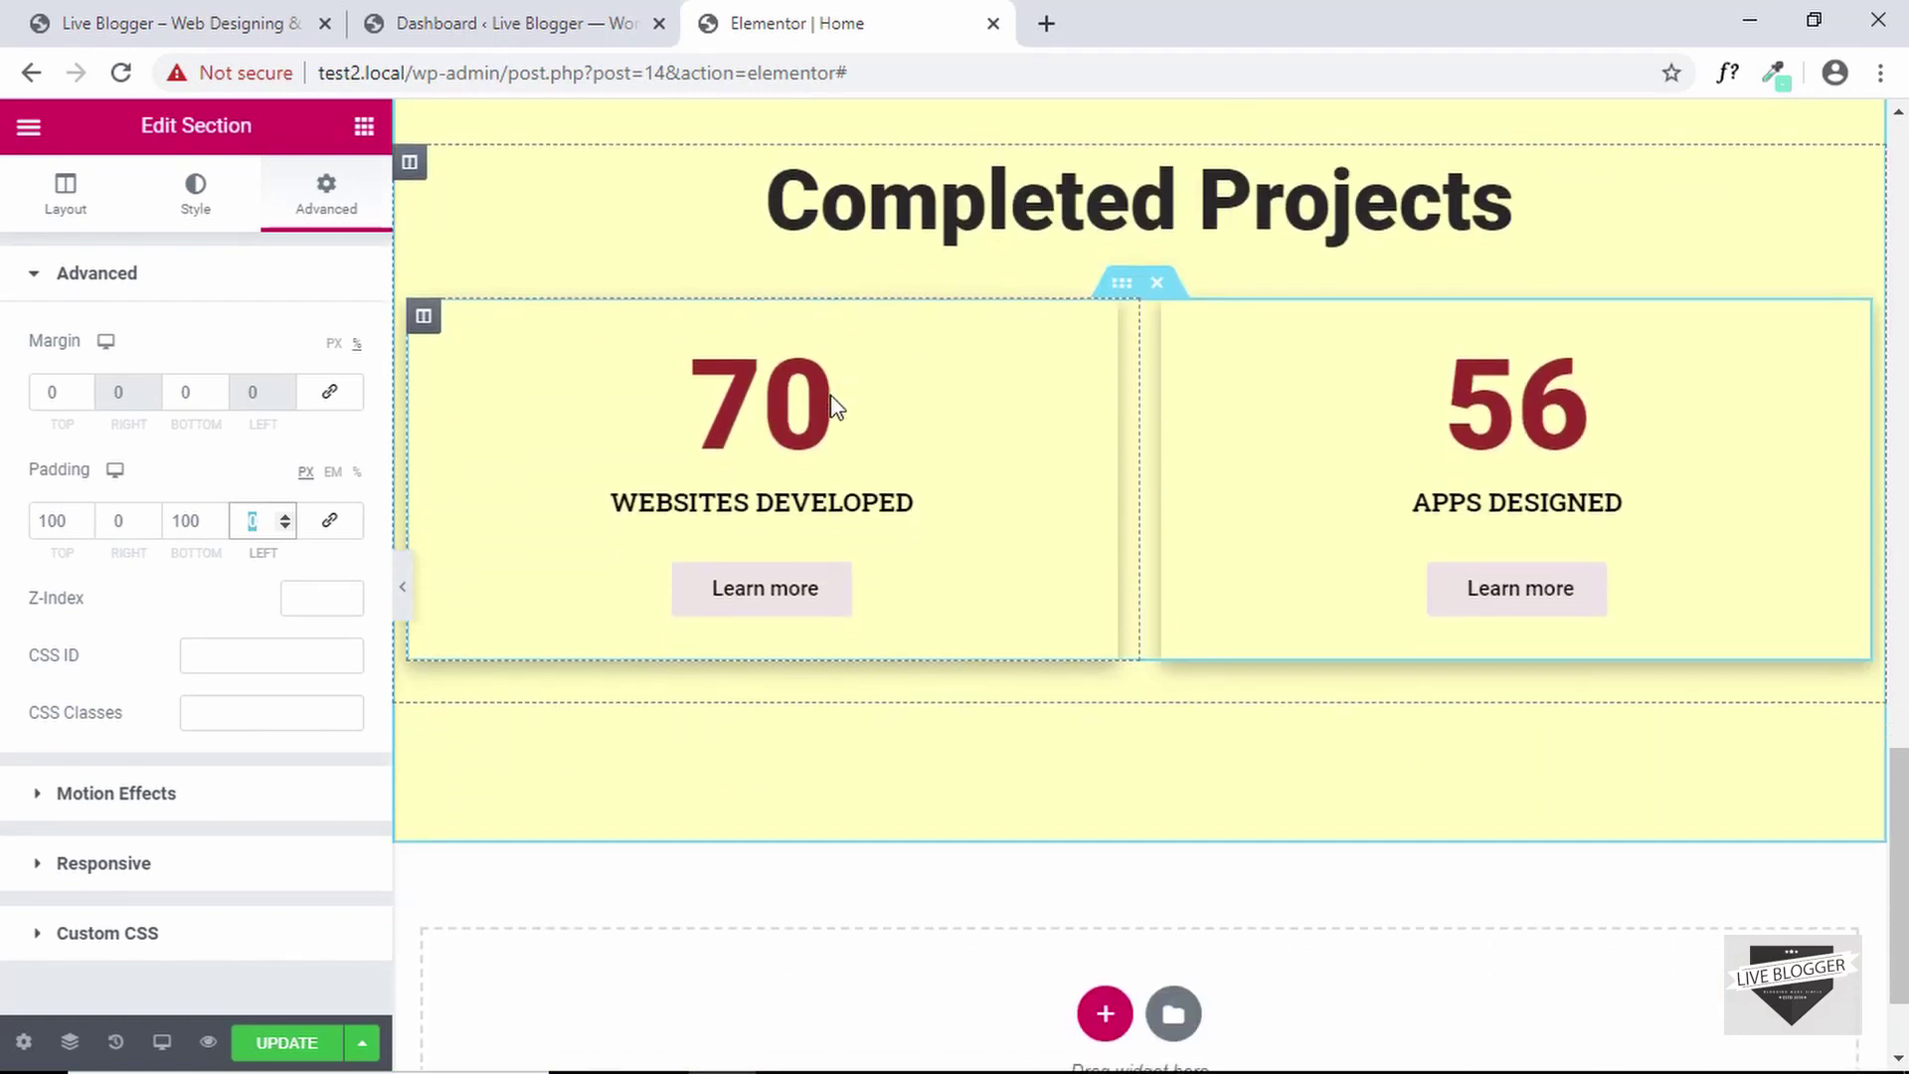
Update the page and open the live site from the Dashboard in a new tab
{"action": "left_click", "coordinate": [288, 1041]}
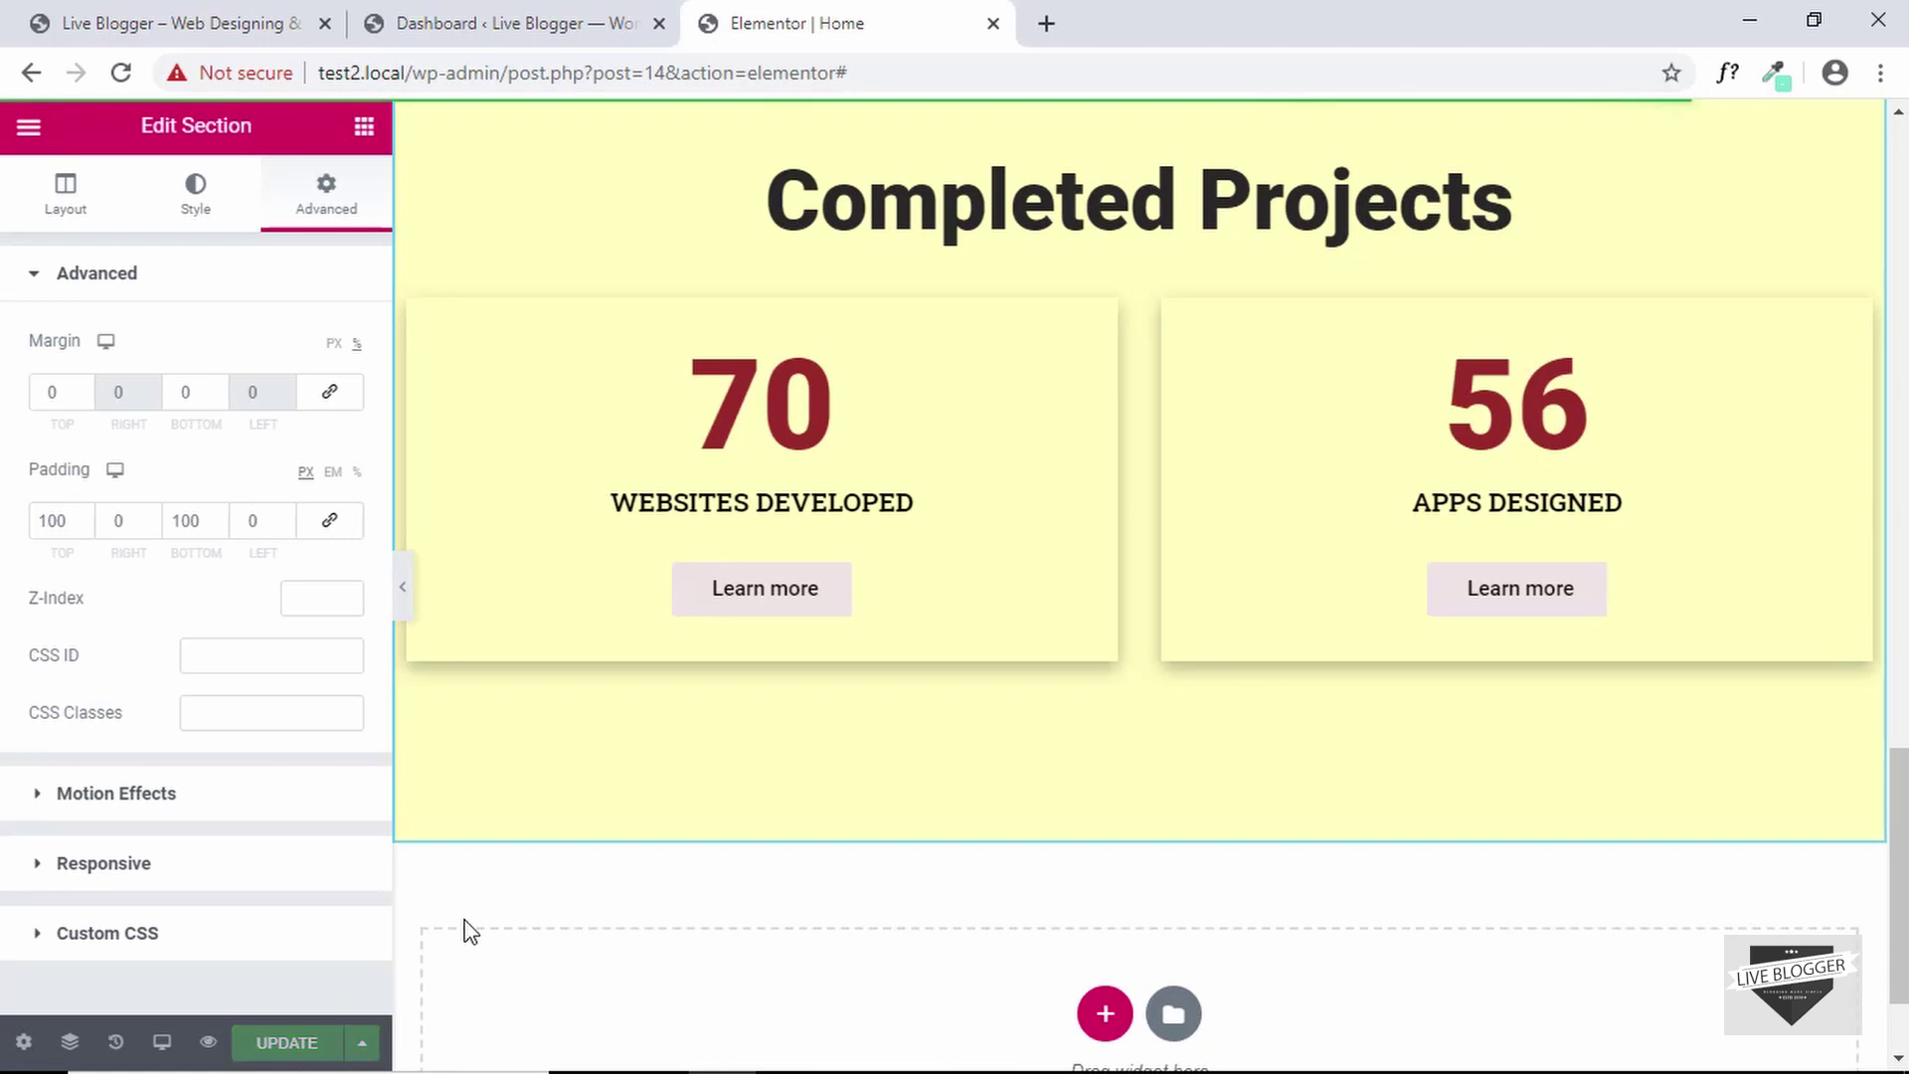
{"action": "left_click", "coordinate": [490, 21]}
{"action": "mouse_move", "coordinate": [179, 121]}
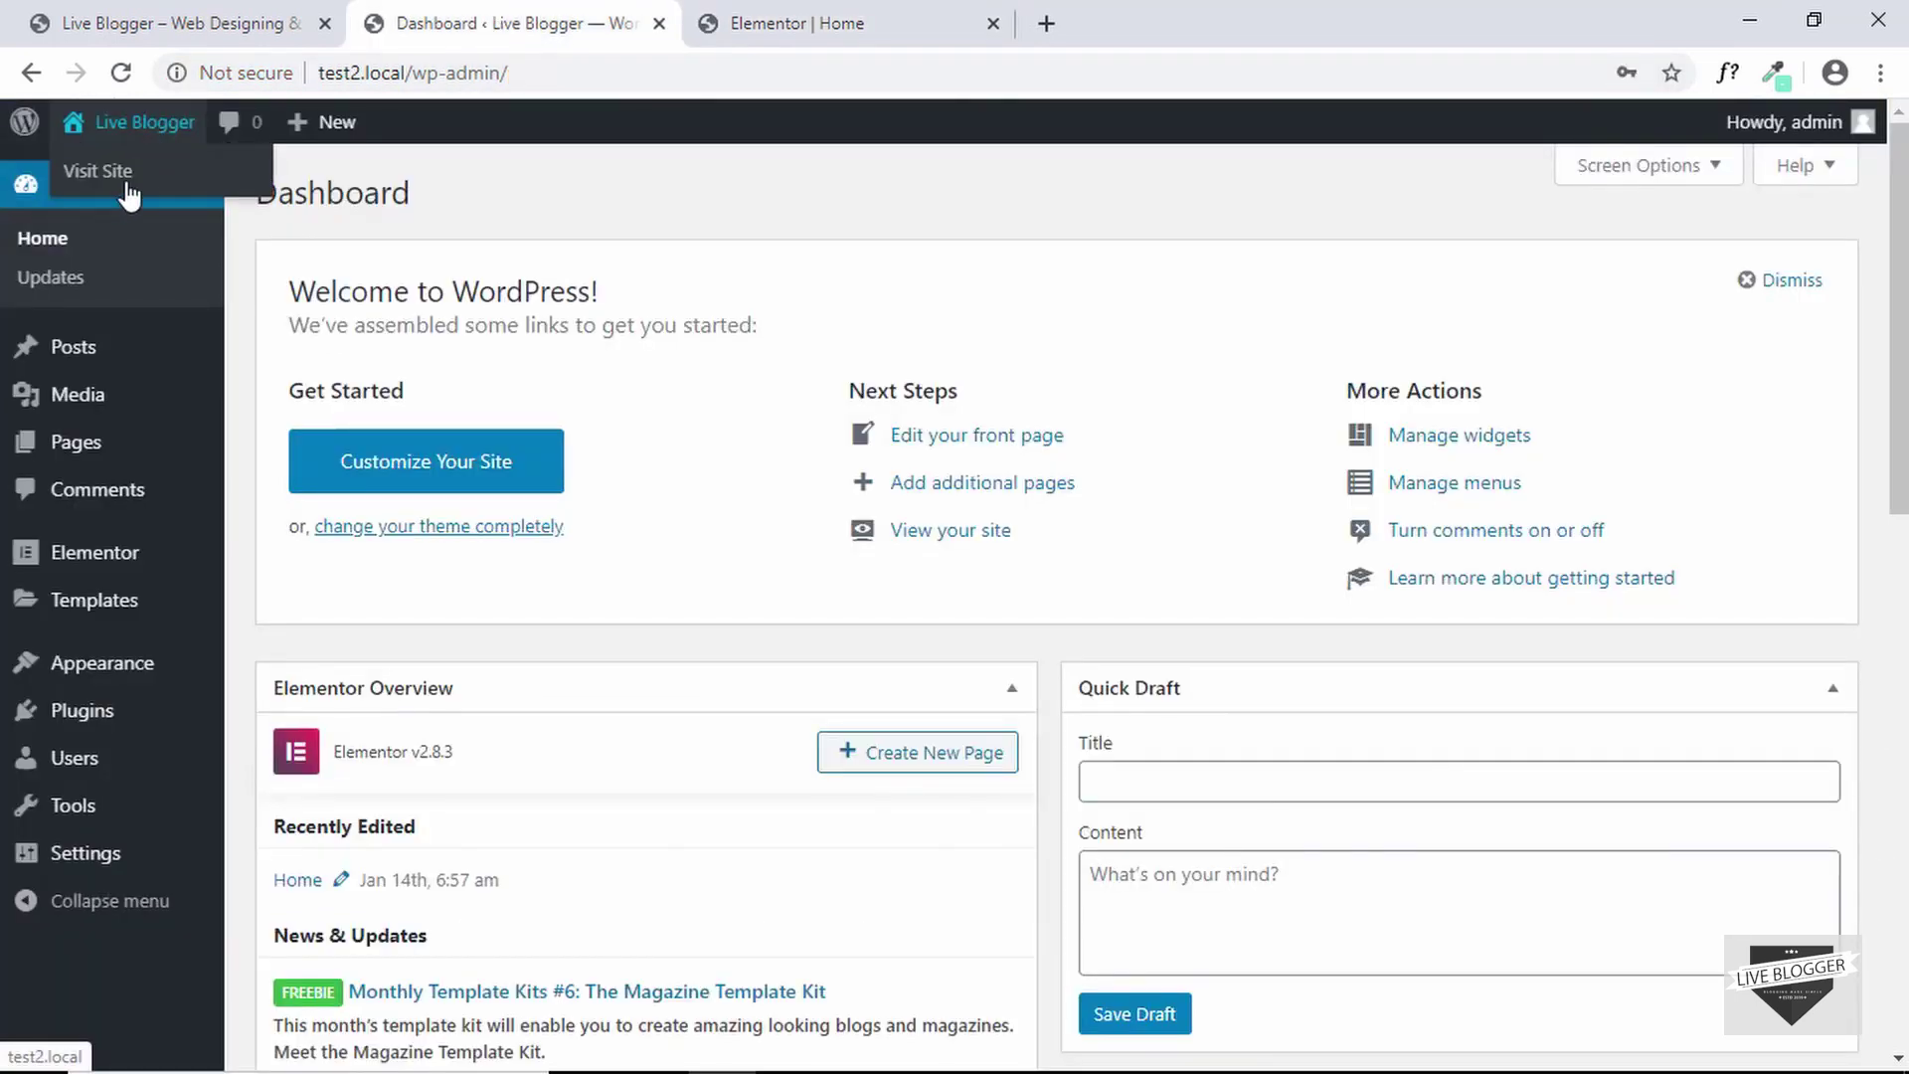
{"action": "right_click", "coordinate": [124, 179]}
{"action": "left_click", "coordinate": [136, 196]}
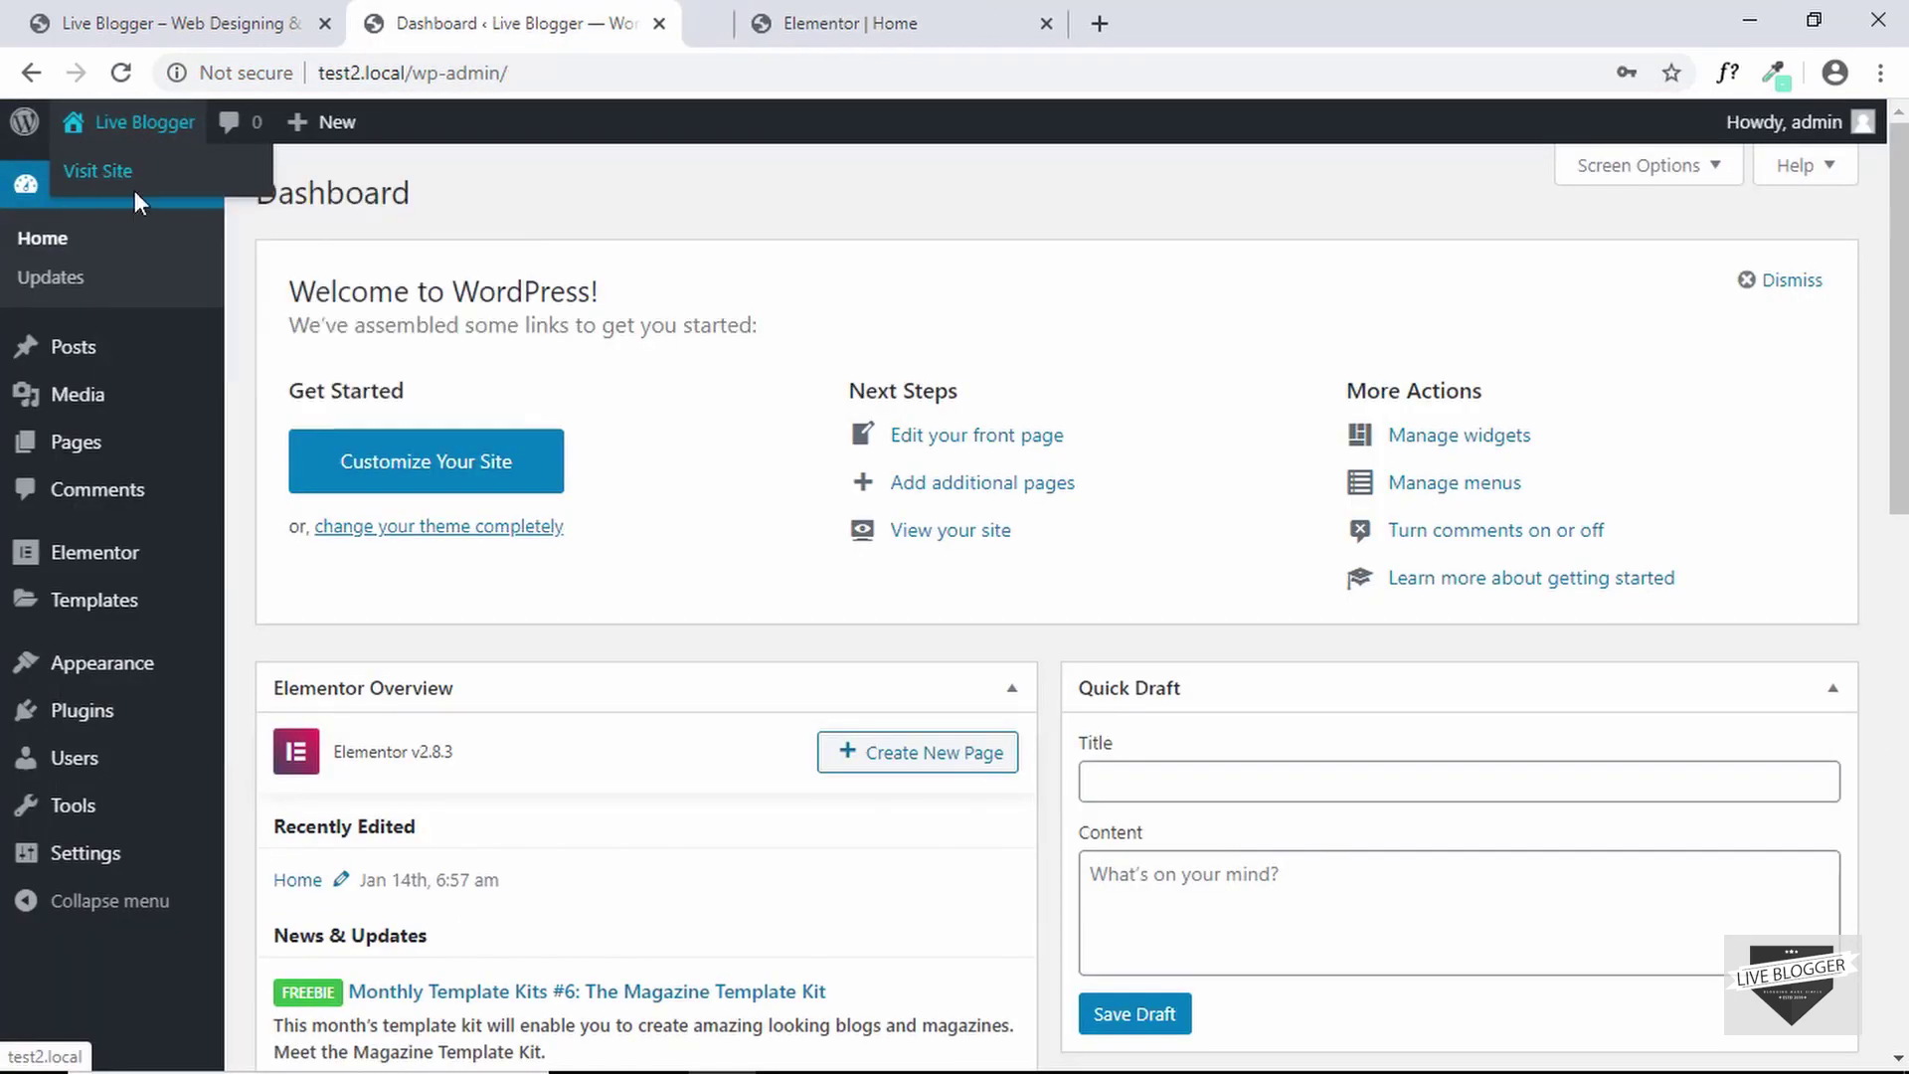
{"action": "left_click", "coordinate": [856, 12]}
Scroll the live homepage down to the pale yellow Completed Projects counters, 70 and 56
{"action": "scroll", "coordinate": [1117, 414], "scroll_direction": "down", "scroll_amount": 4}
{"action": "scroll", "coordinate": [1116, 407], "scroll_direction": "down", "scroll_amount": 15}
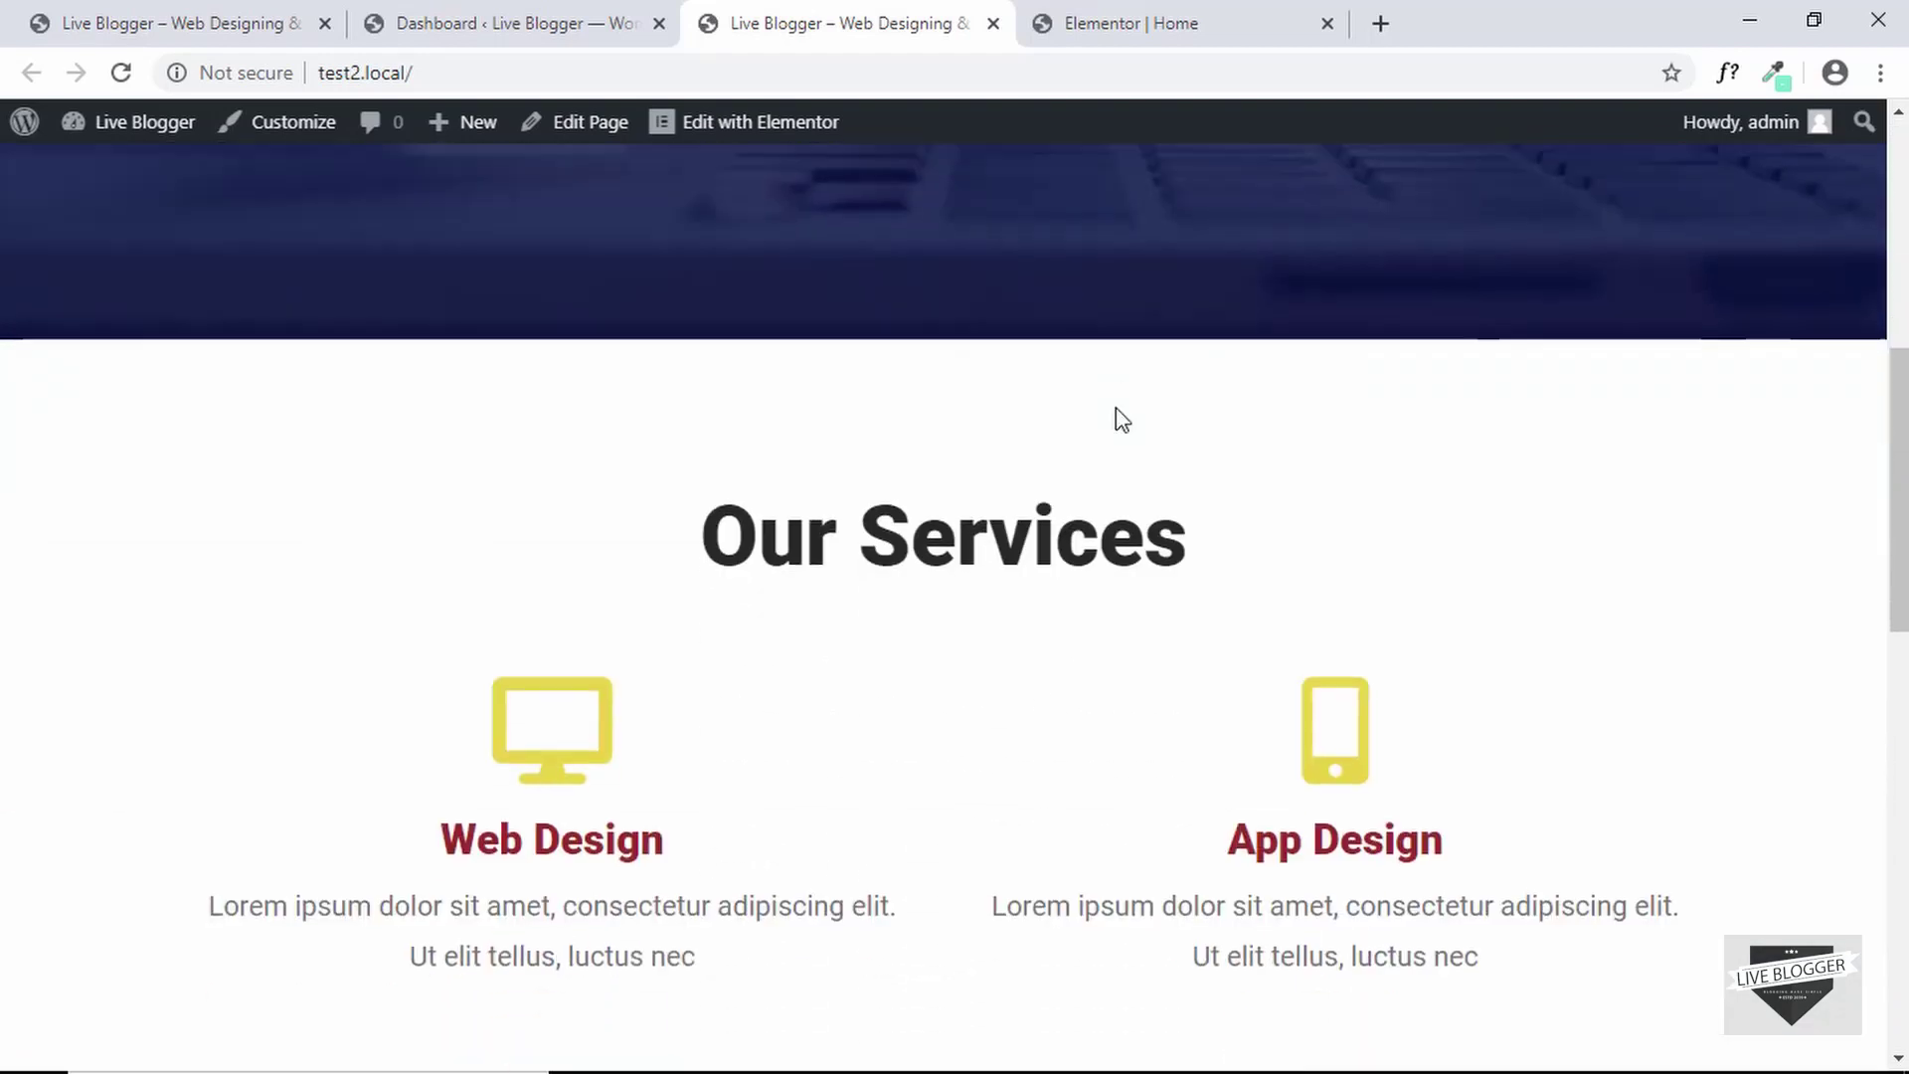
{"action": "scroll", "coordinate": [1121, 418], "scroll_direction": "down", "scroll_amount": 1}
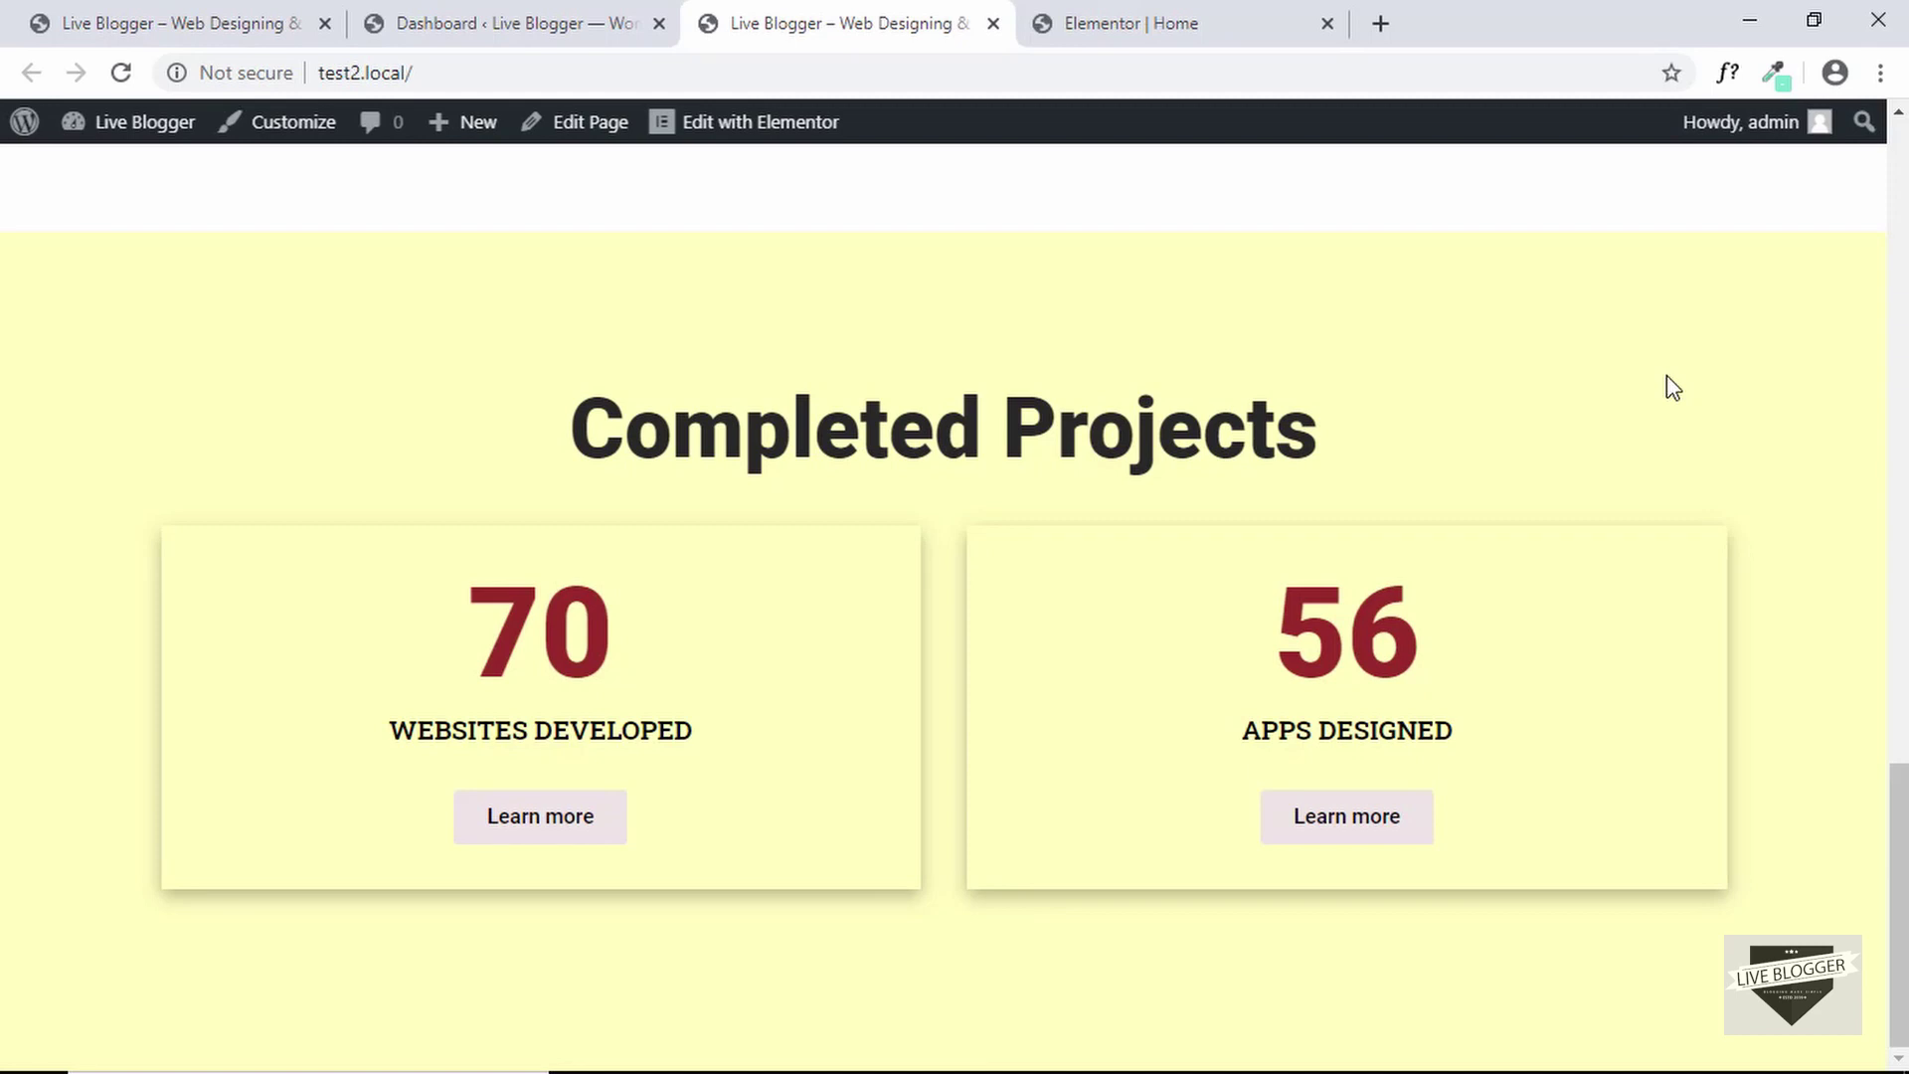
{"action": "left_click_drag", "start_coordinate": [744, 395], "coordinate": [678, 383]}
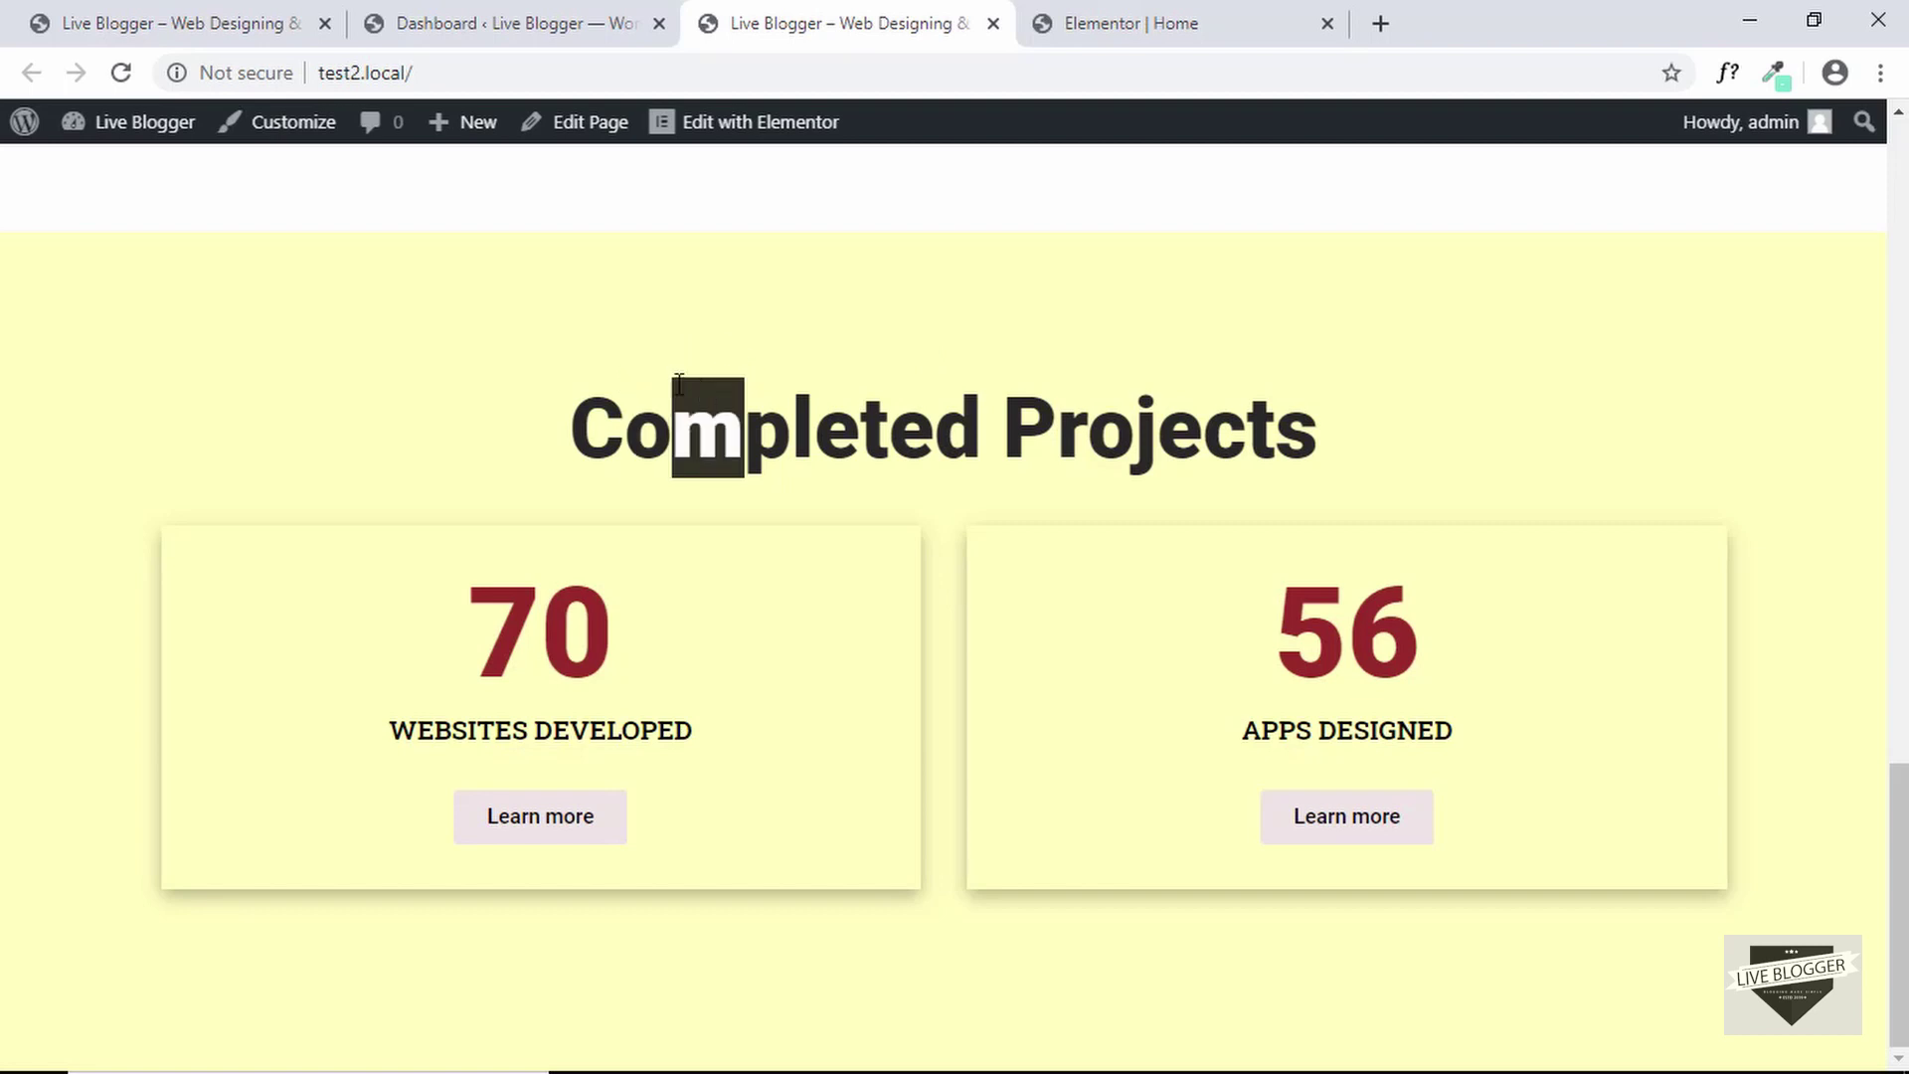
{"action": "left_click", "coordinate": [740, 373]}
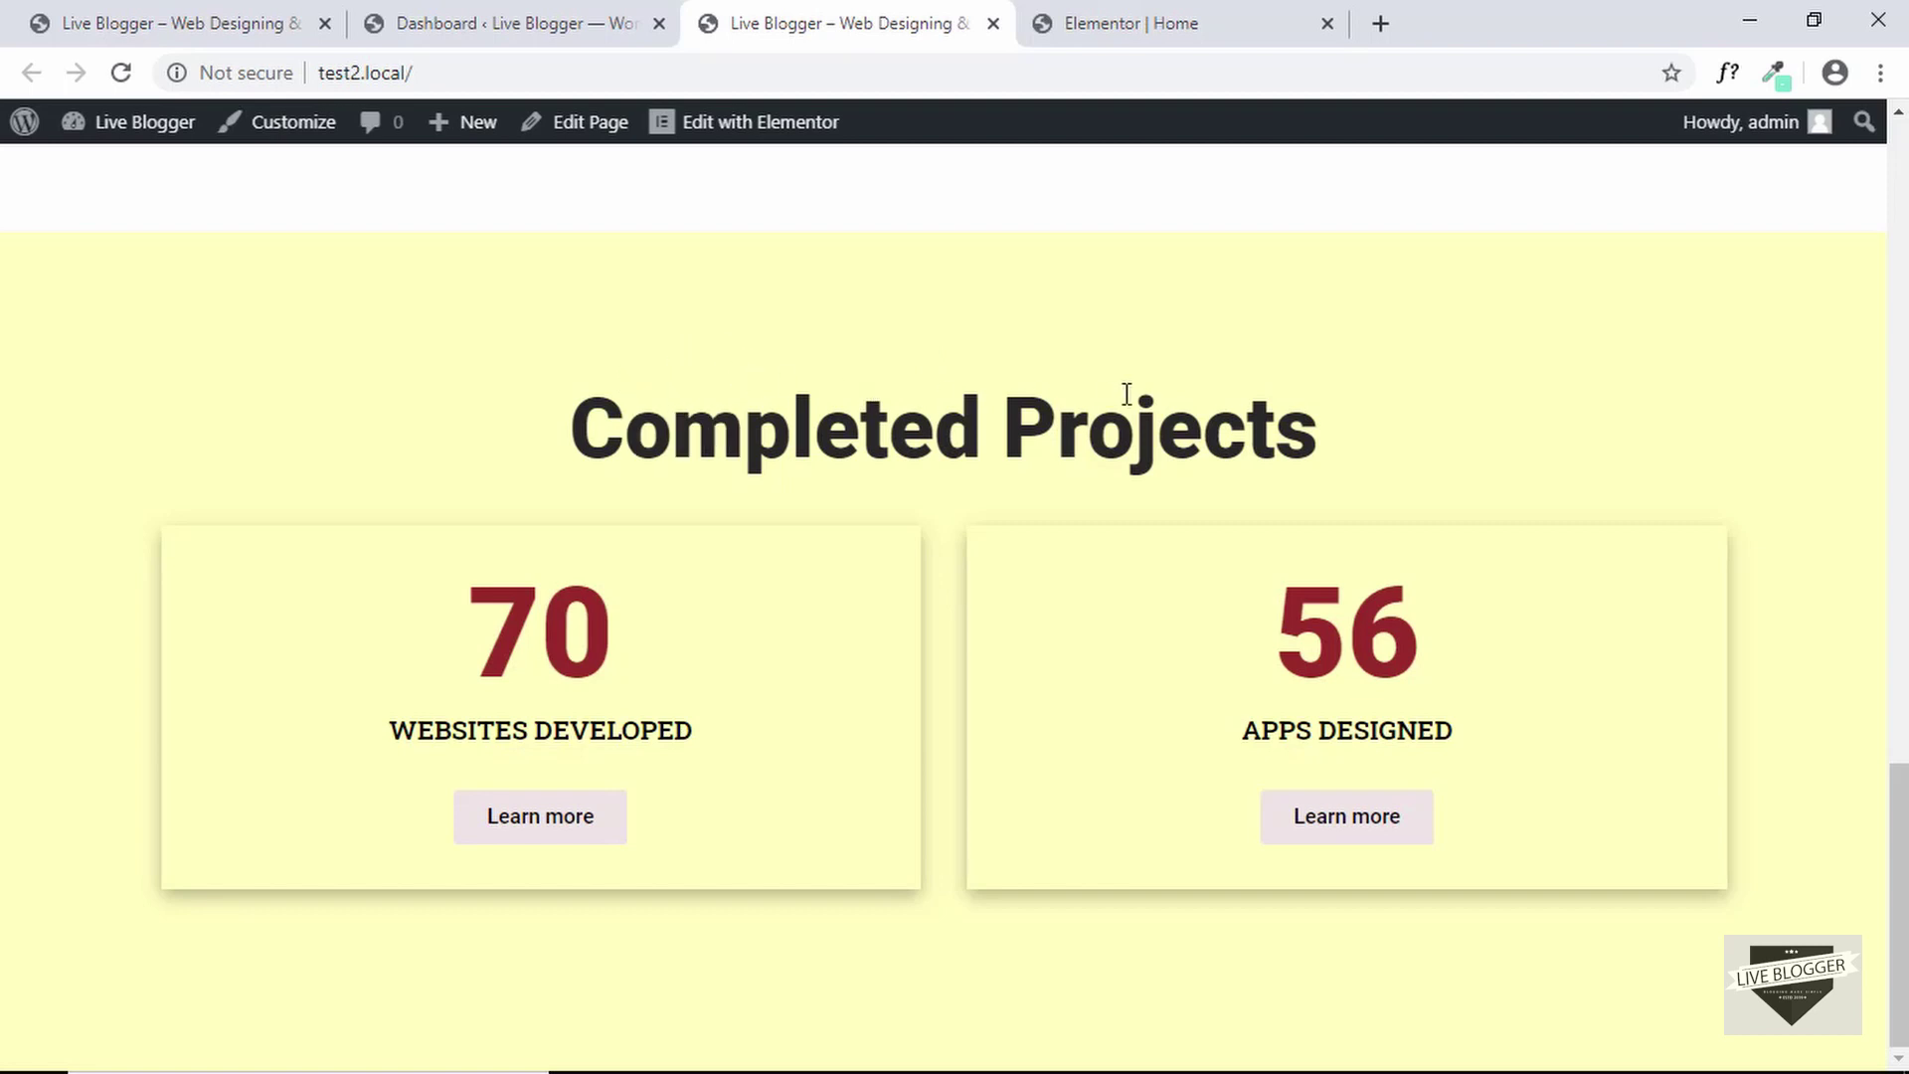